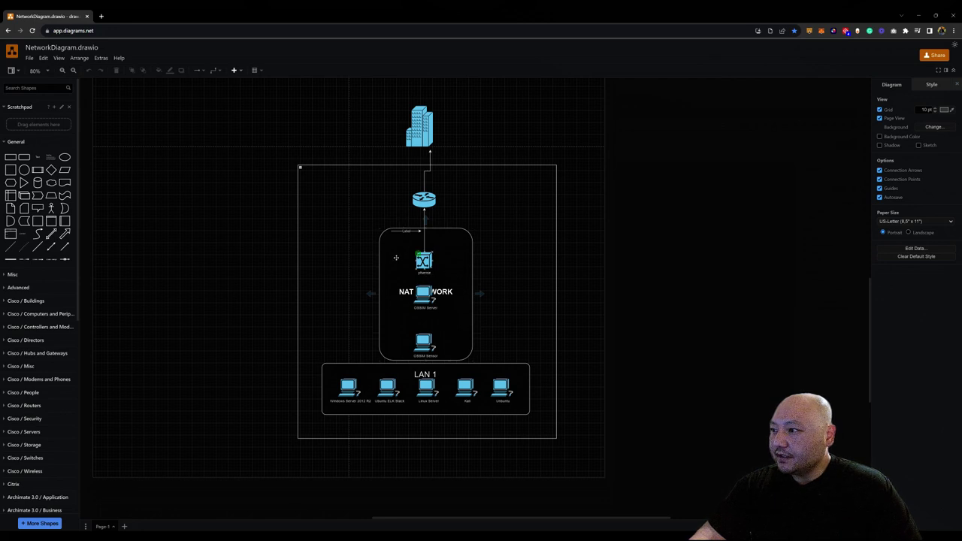
Move the OSSIM server icon below the NAT NETWORK label and save NetworkDiagram.drawio.
left_click_drag(424, 293, 454, 309)
left_click(455, 309)
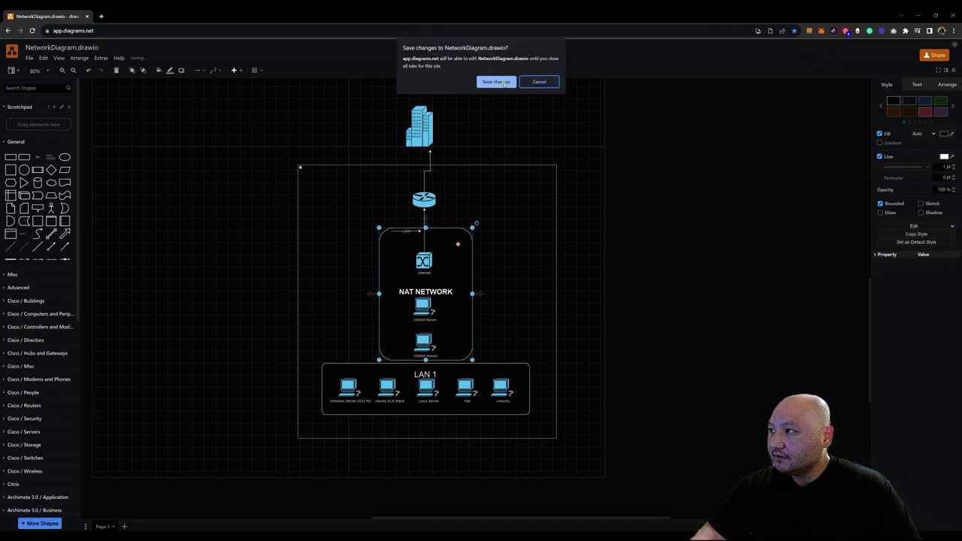
left_click(505, 82)
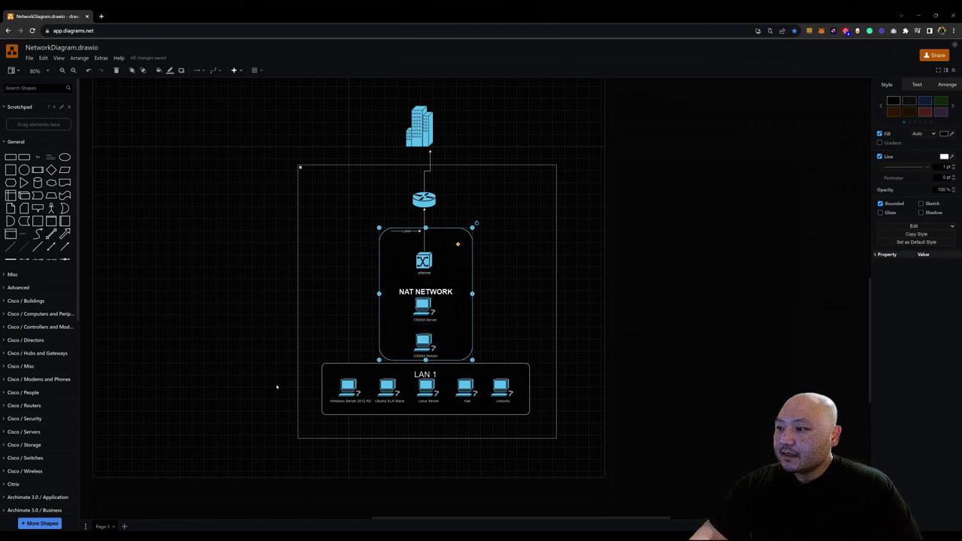
left_click(918, 14)
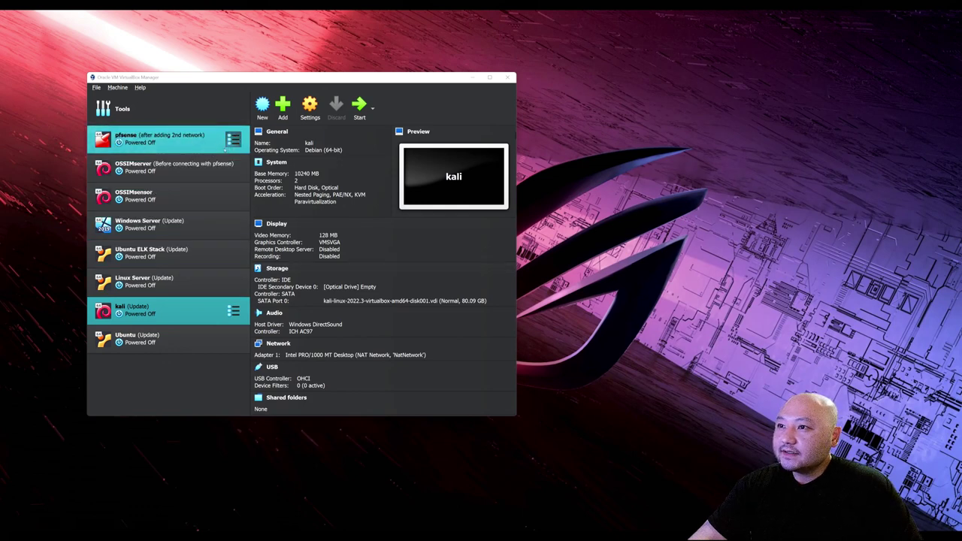
Open the network settings of the pfsense VM.
left_click(194, 147)
left_click(233, 139)
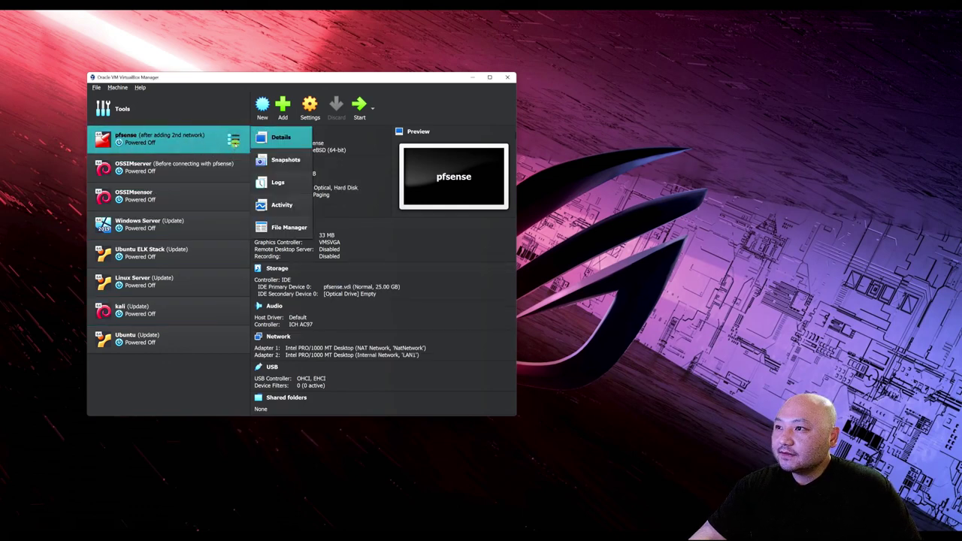
left_click(311, 106)
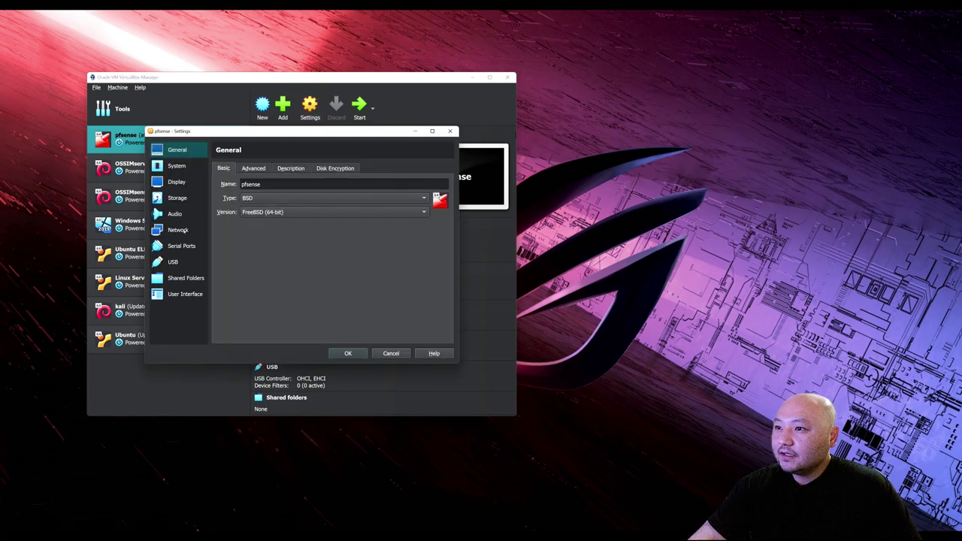
left_click(186, 231)
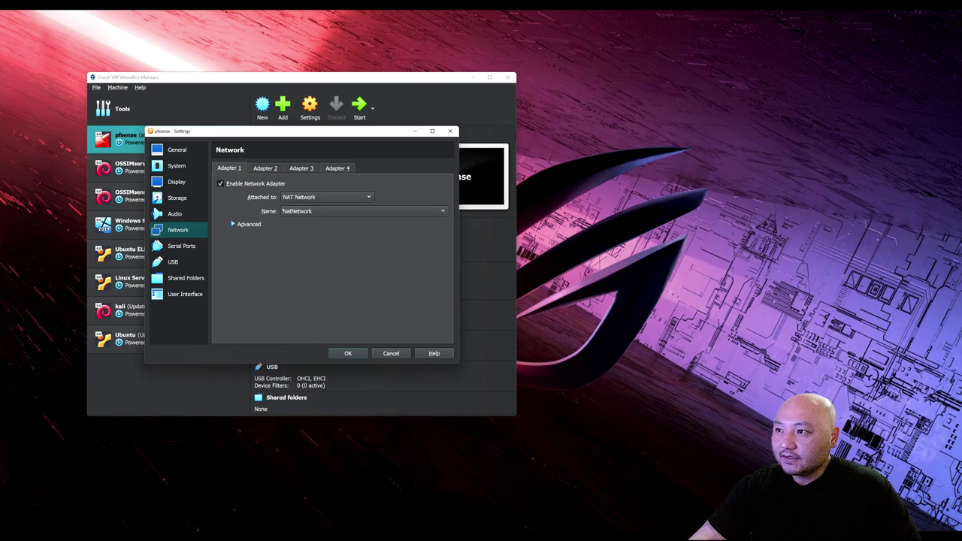
Attach Adapter 2 to internal network LAN1, confirm Adapter 1 on NatNetwork, and save.
left_click(265, 168)
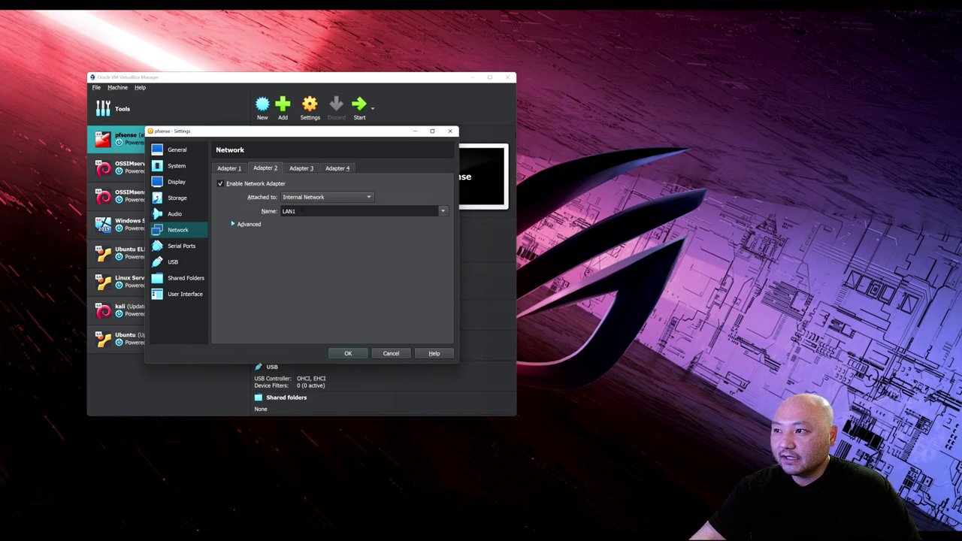
left_click(362, 197)
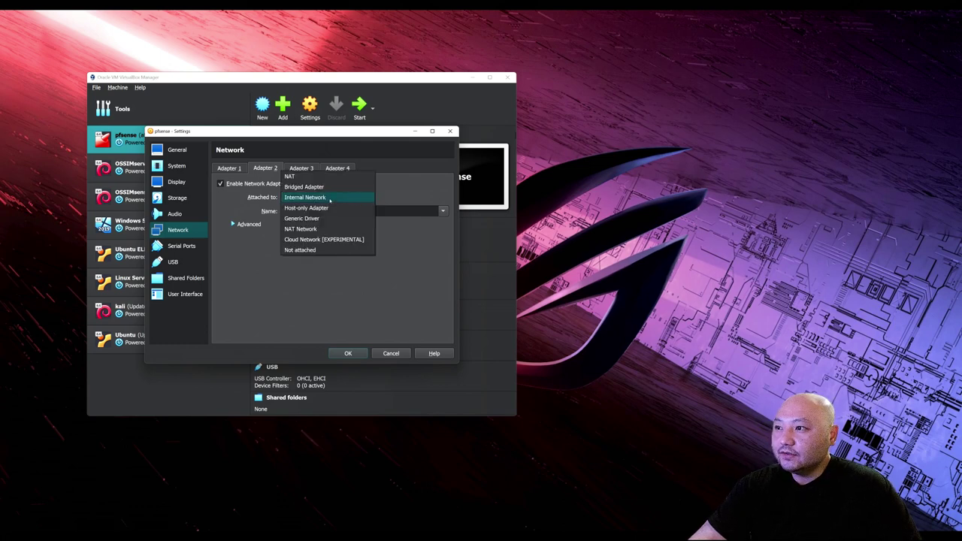
left_click(329, 198)
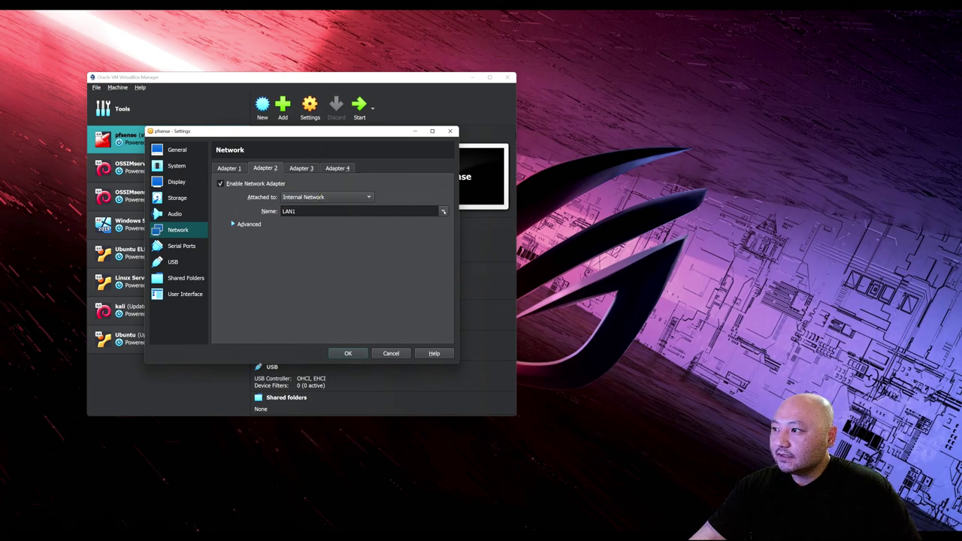
double_click(382, 214)
type("kkslajfd")
key("BackSpace")
key("BackSpace")
key("BackSpace")
key("BackSpace")
key("BackSpace")
key("BackSpace")
key("BackSpace")
key("BackSpace")
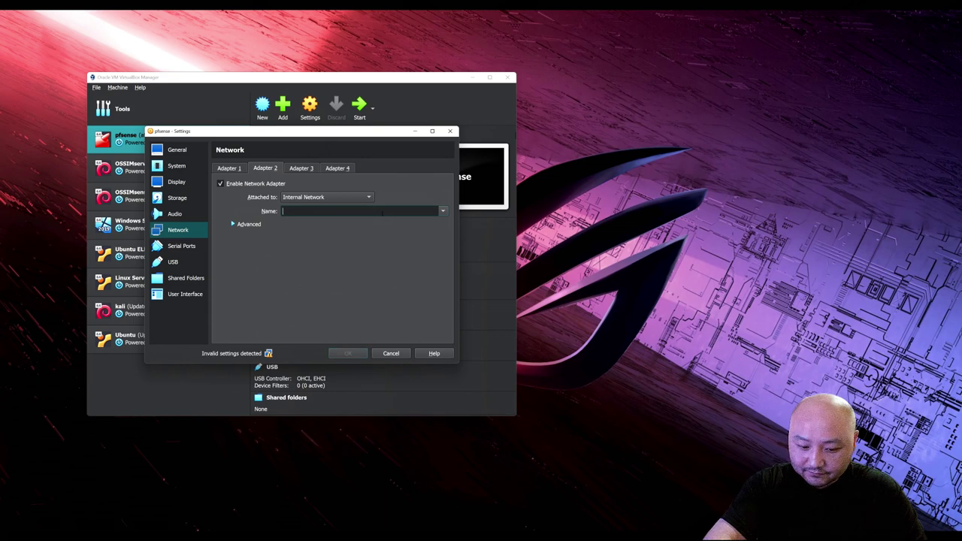
type("lan3")
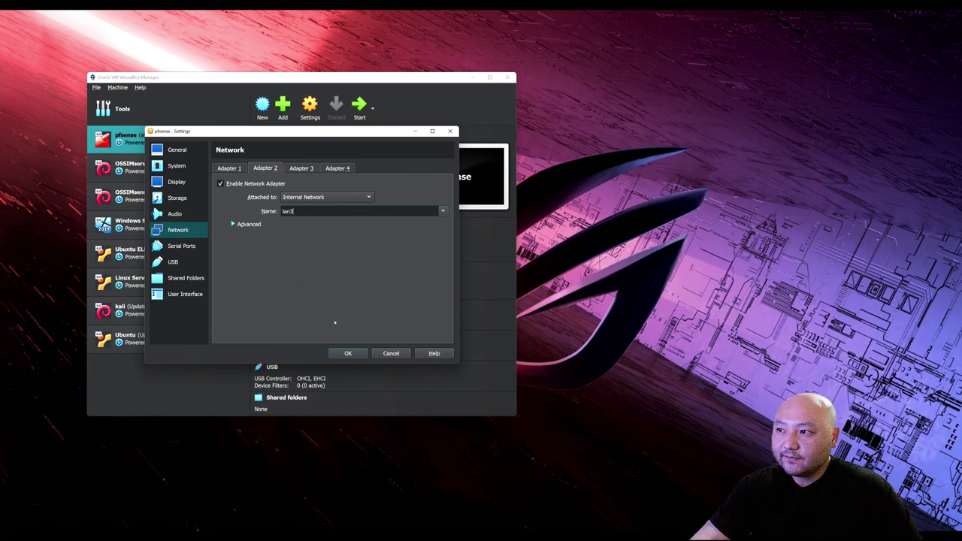
left_click(444, 212)
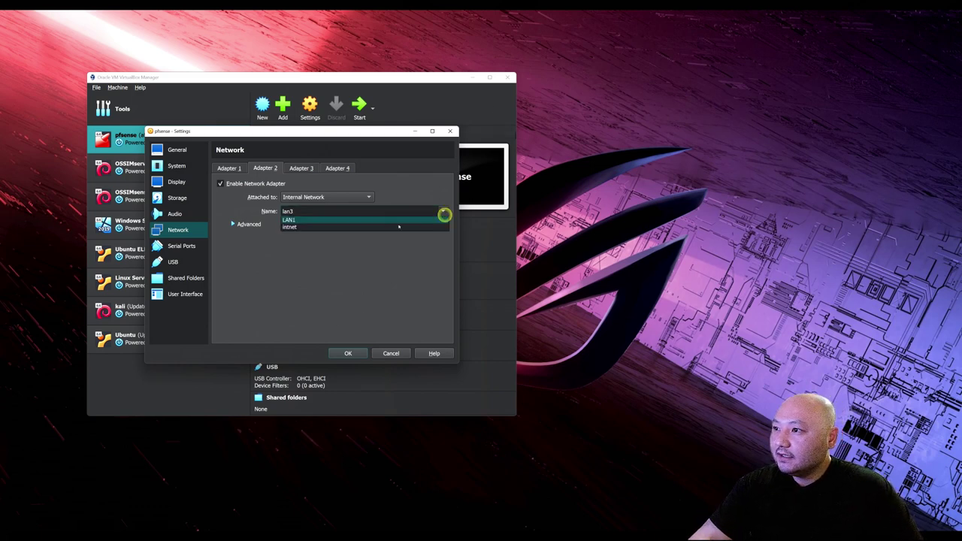
left_click(289, 220)
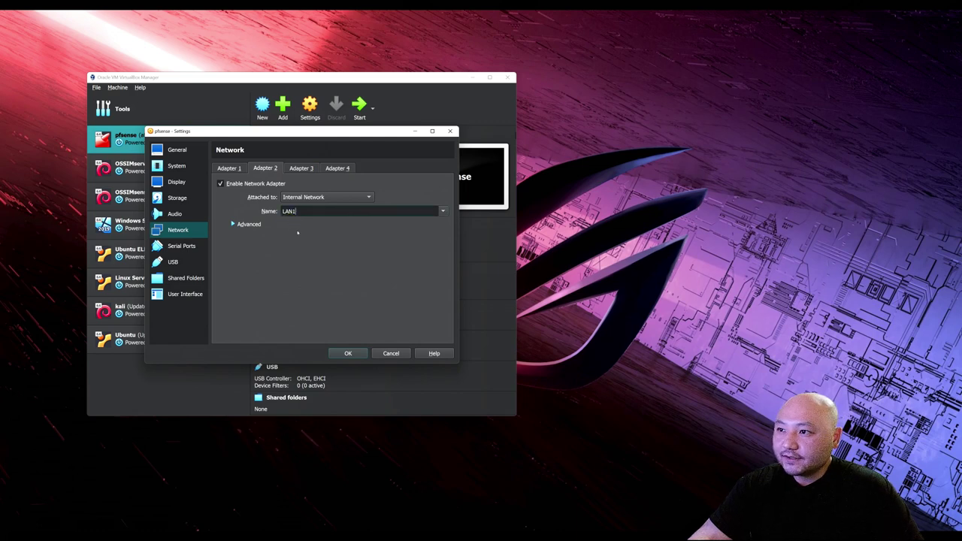
left_click(229, 169)
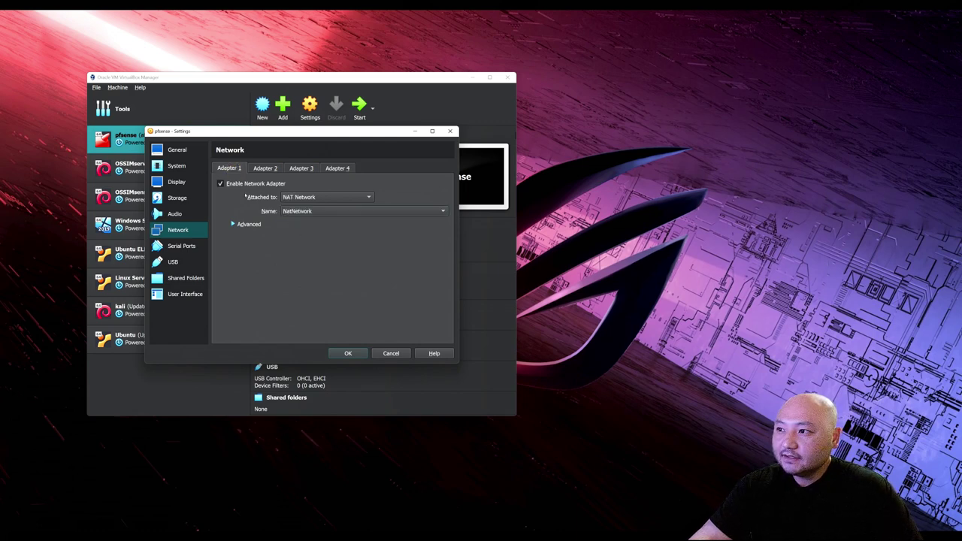
left_click(349, 354)
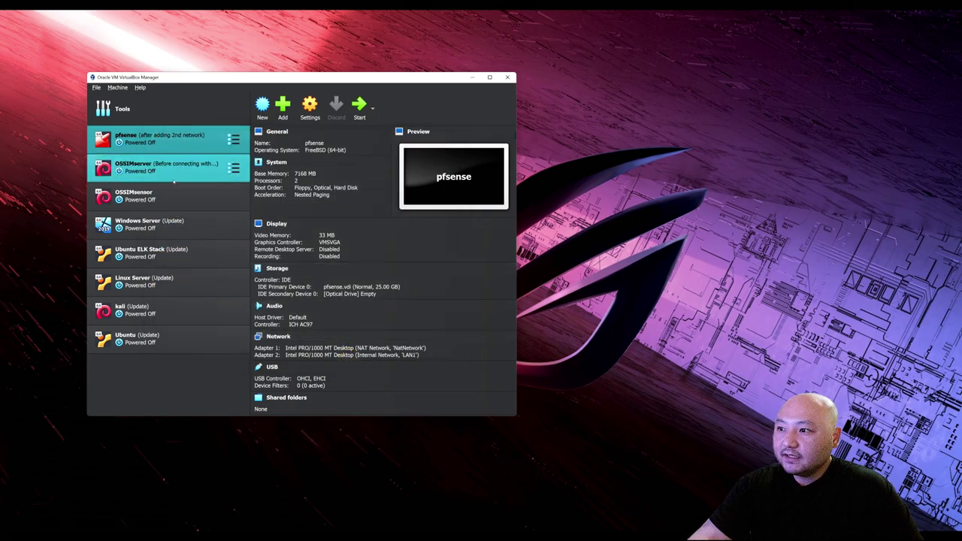
Confirm OSSIMserver's Adapter 1 is on NatNetwork, then attempt to start OSSIMsensor.
left_click(173, 175)
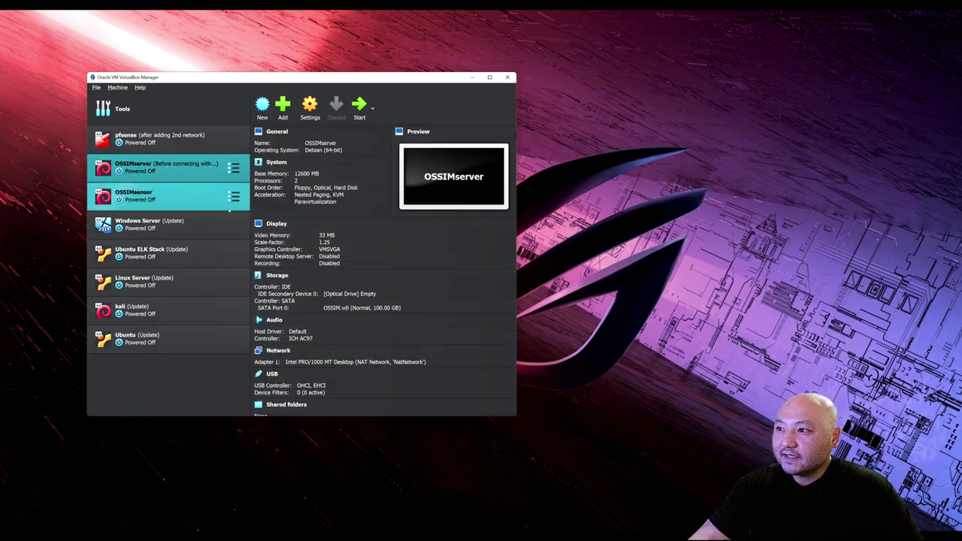
left_click(310, 109)
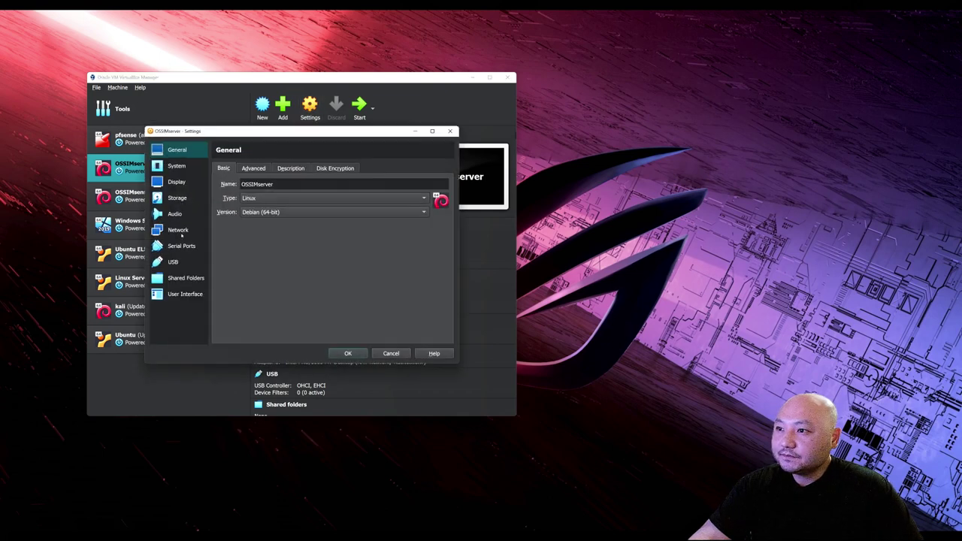
left_click(179, 232)
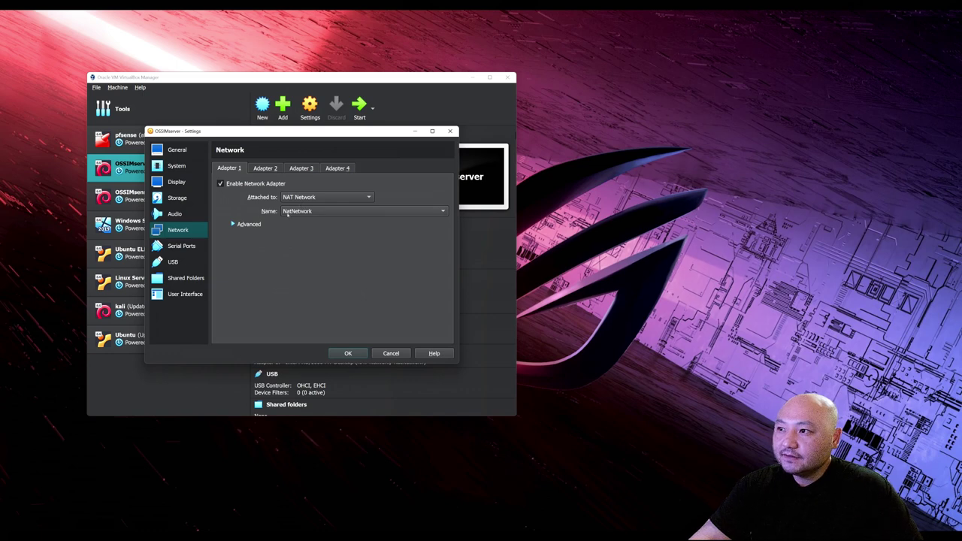
left_click(265, 168)
left_click(230, 168)
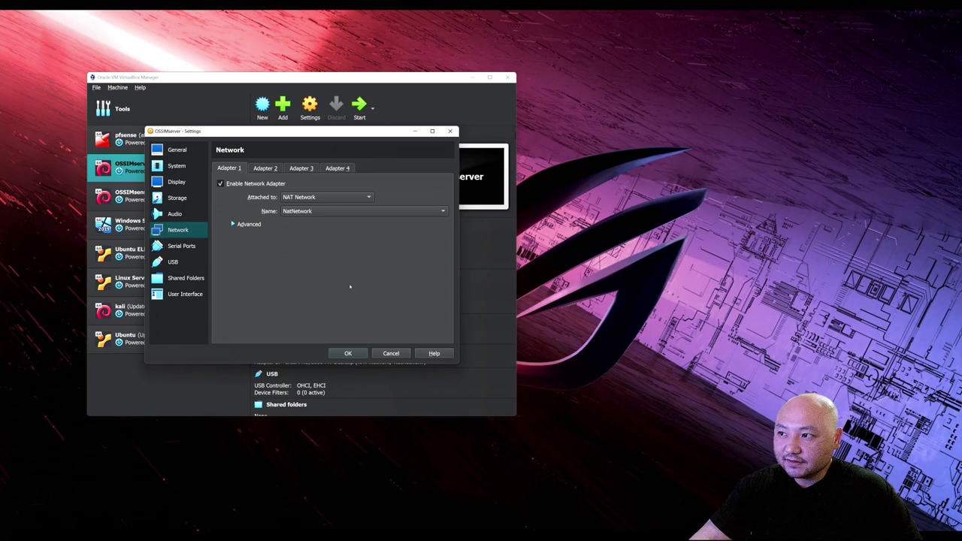
left_click(348, 353)
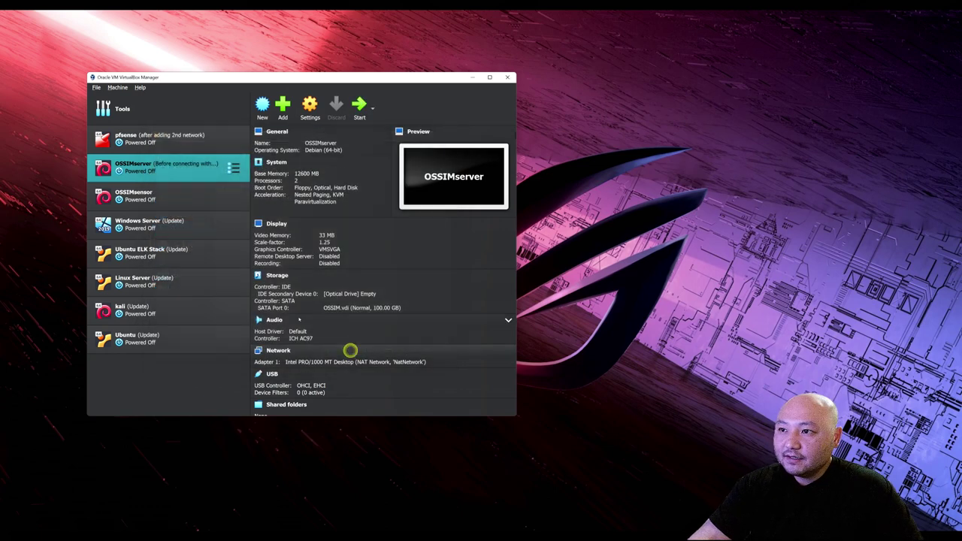
left_click(173, 197)
double_click(175, 198)
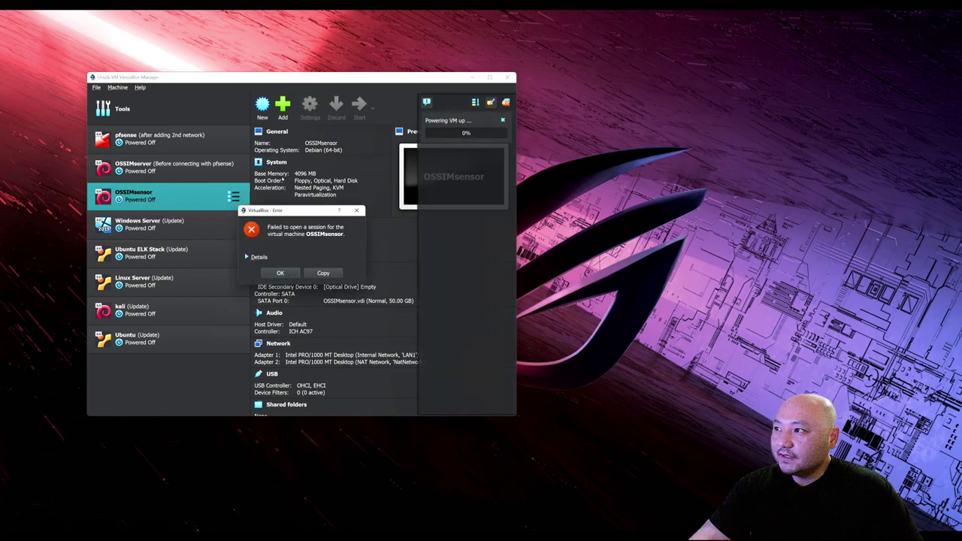
Dismiss the session error and verify OSSIMsensor's Adapter 1 on LAN1 and Adapter 2 on NatNetwork.
left_click(280, 273)
key("ctrl+s")
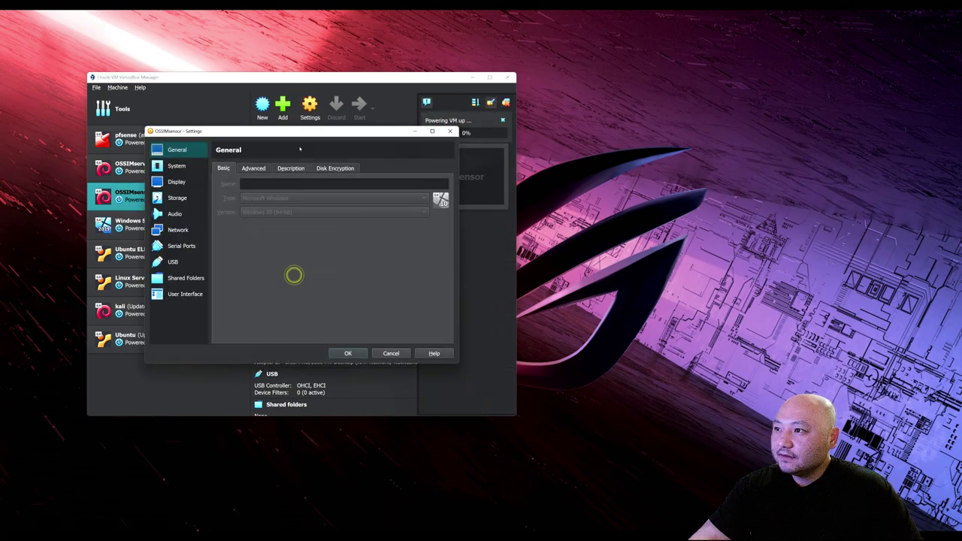
left_click(178, 229)
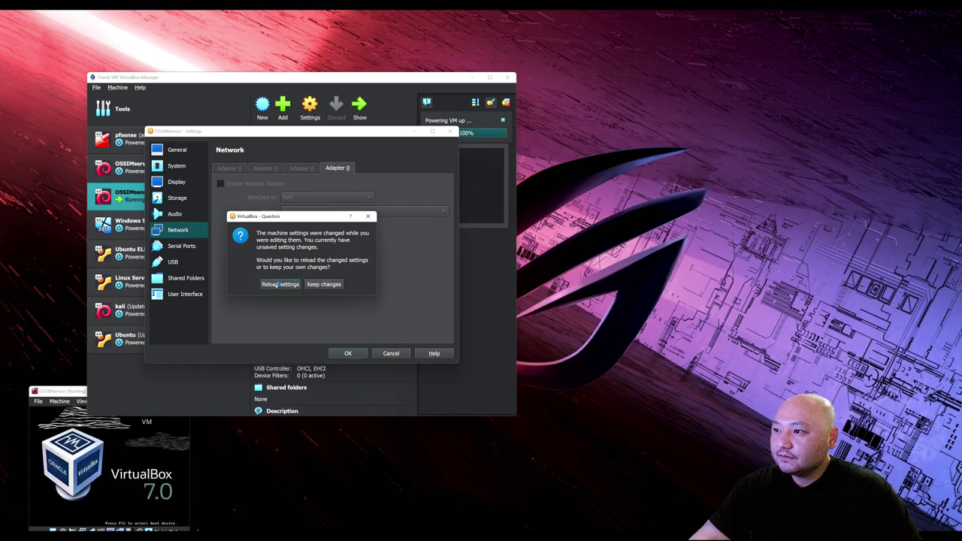
left_click(367, 217)
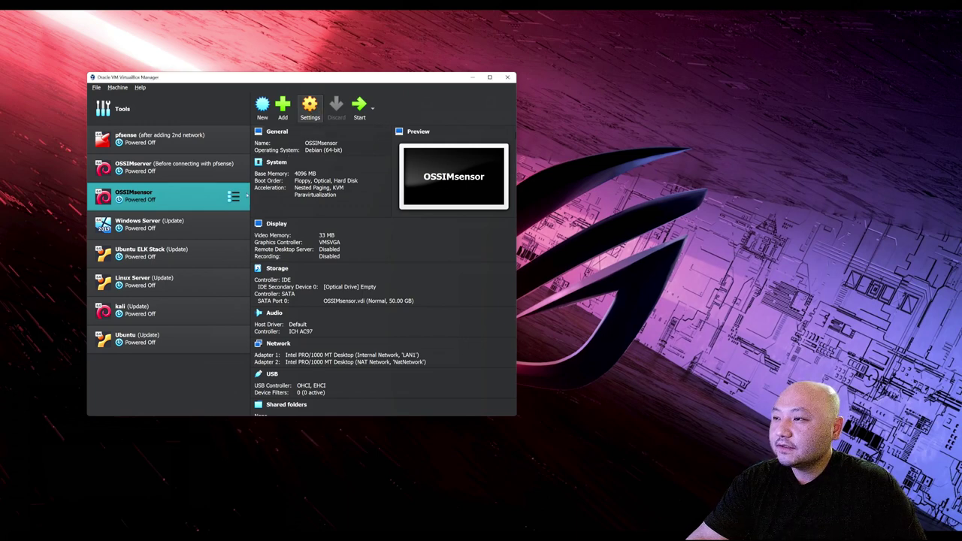
left_click(178, 230)
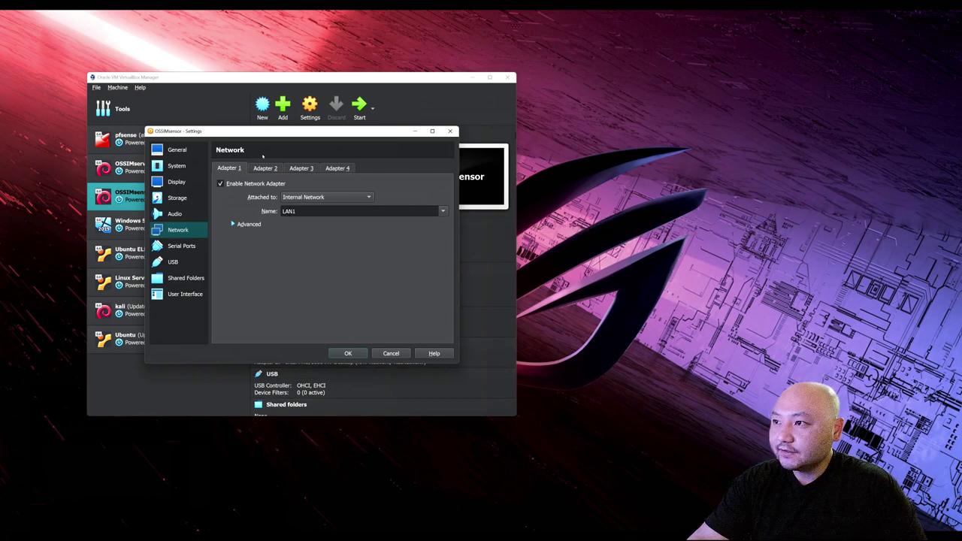
left_click(274, 170)
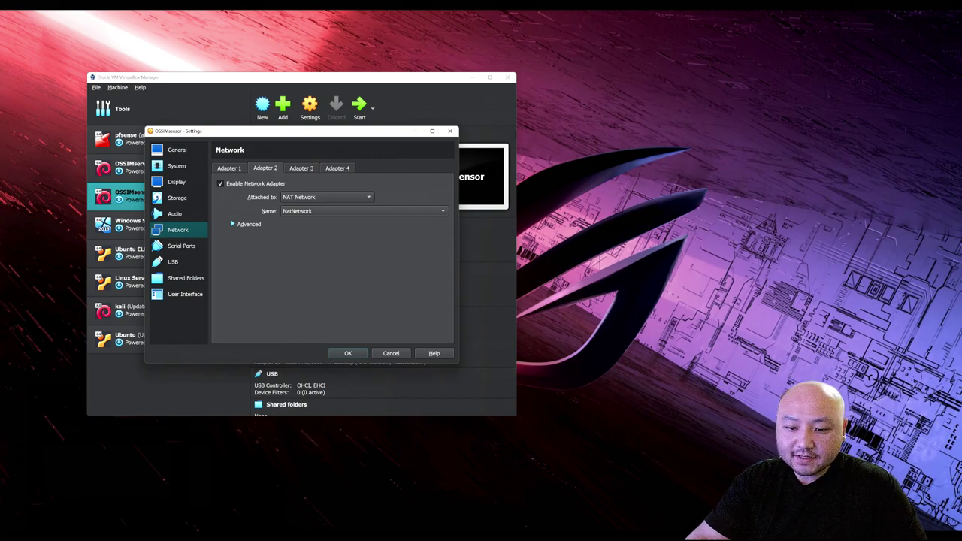
key("alt+Tab")
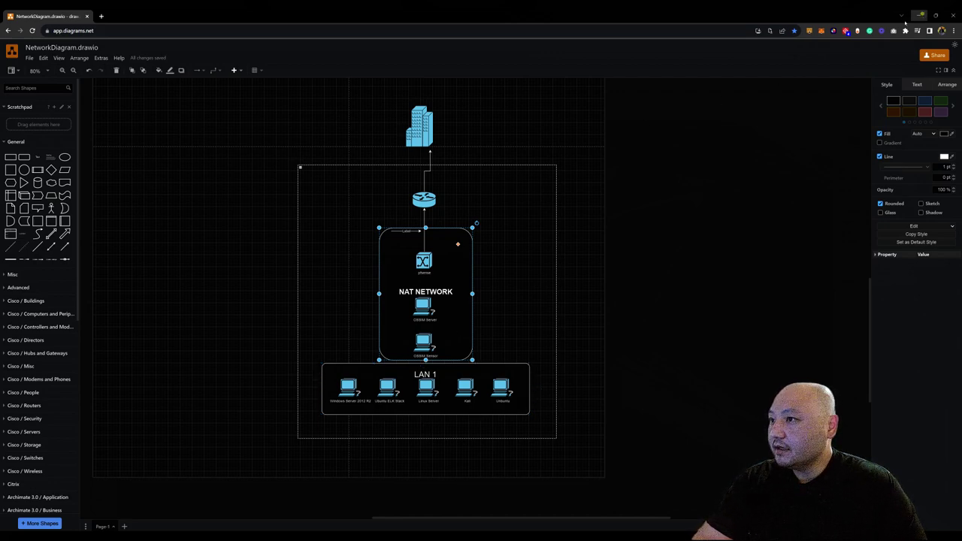
left_click(928, 15)
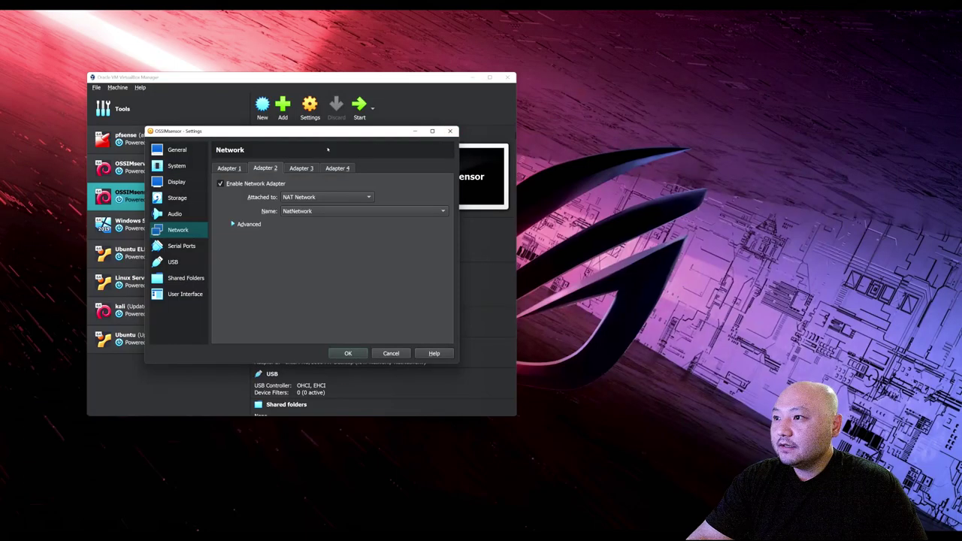
left_click(352, 354)
left_click(171, 143)
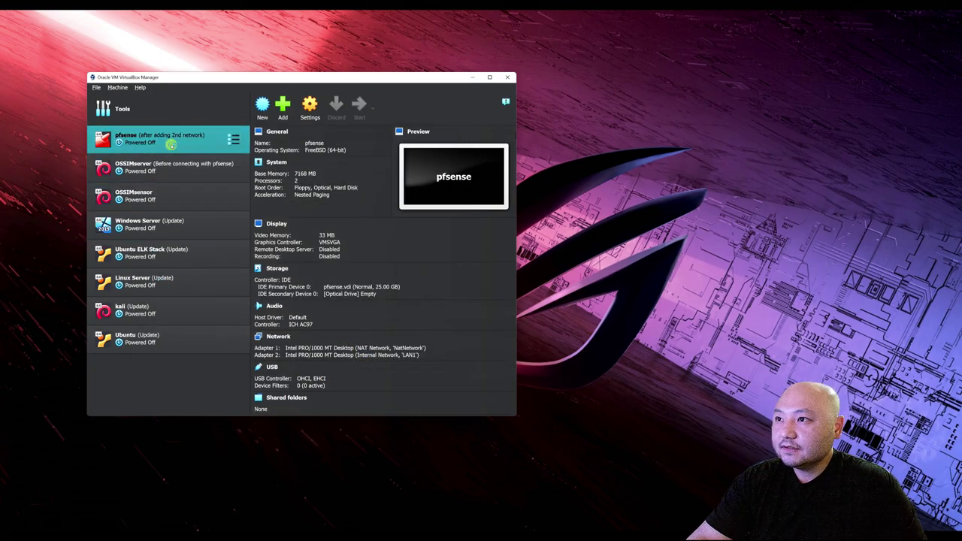
Start the pfsense, OSSIMserver and OSSIMsensor VMs together.
left_click(165, 167)
left_click(167, 198)
double_click(147, 163)
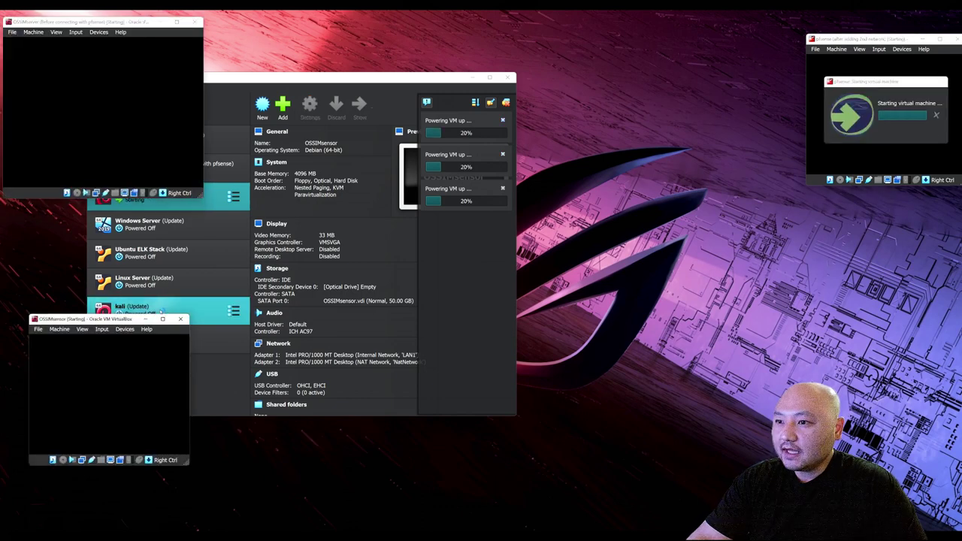
Start the kali VM and move the pfSense console window aside.
left_click(164, 307)
left_click(161, 281, "ctrl")
left_click(162, 282, "ctrl")
left_click(151, 222, "ctrl")
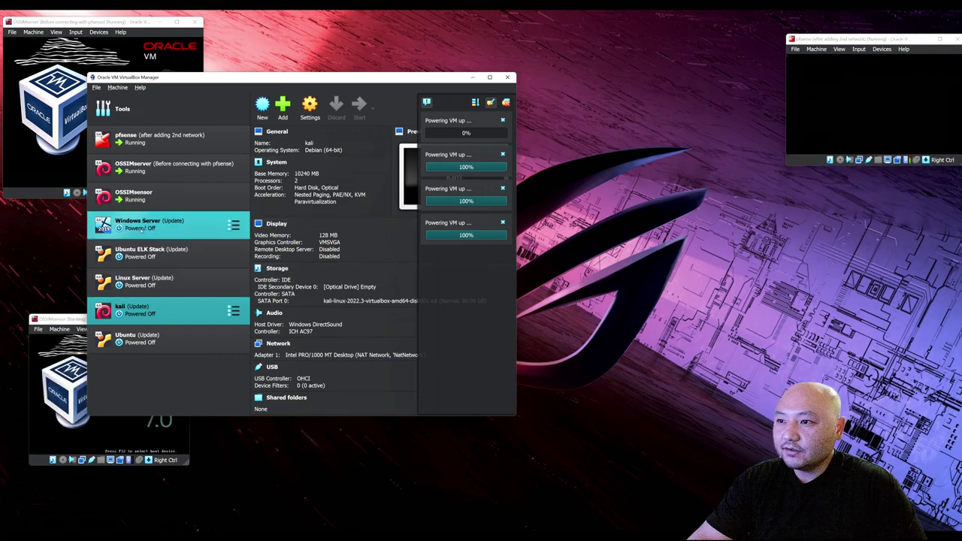
left_click(162, 282, "ctrl")
left_click(151, 252, "ctrl")
left_click(150, 308)
left_click(153, 335, "ctrl")
left_click(152, 335, "ctrl")
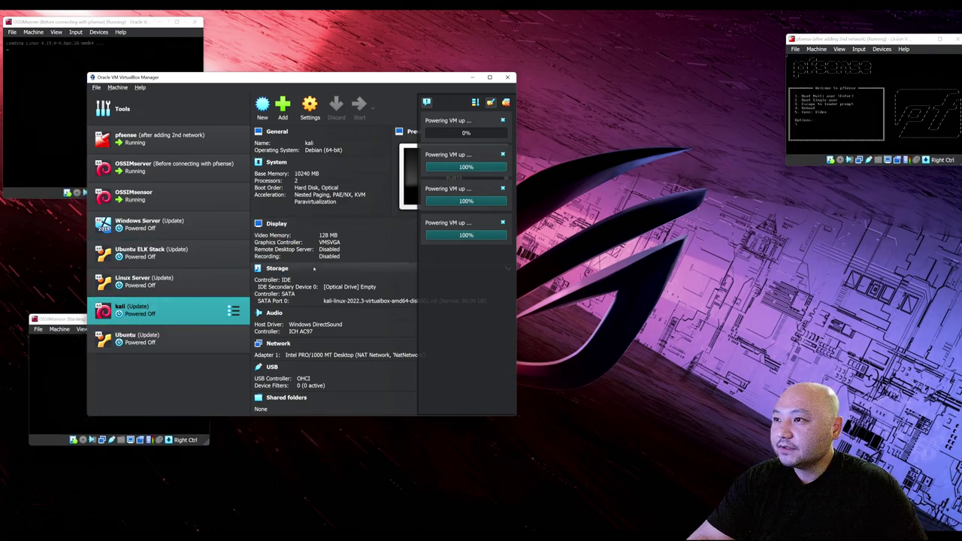
left_click_drag(848, 39, 692, 25)
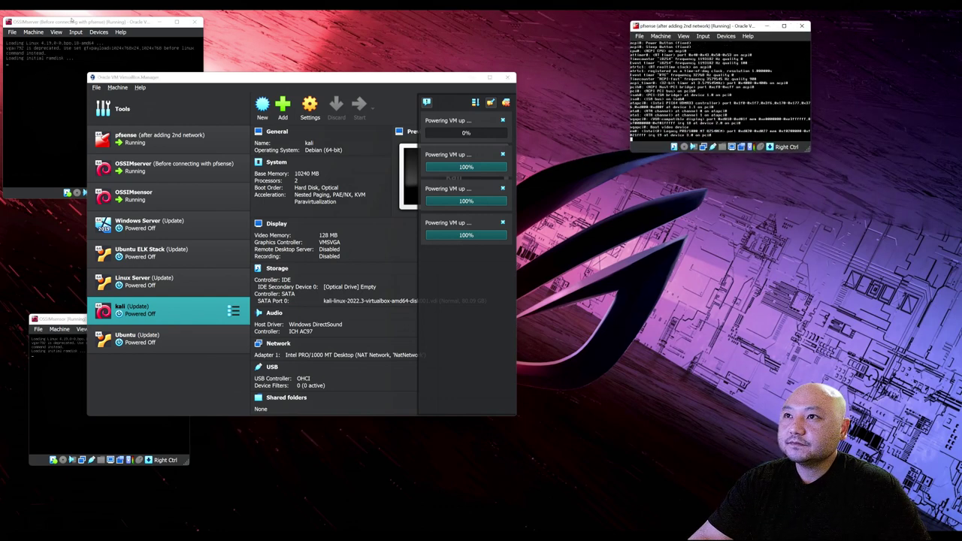
left_click(71, 20)
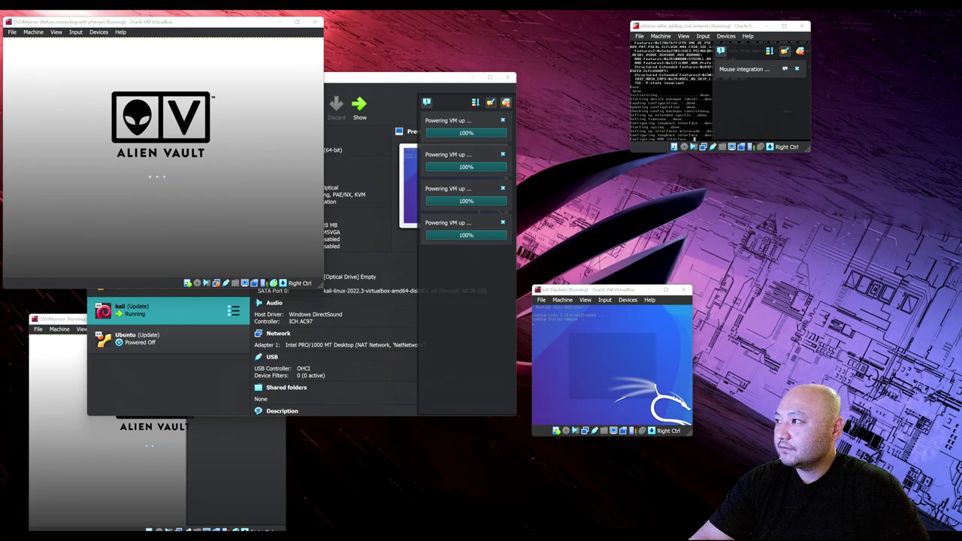
Hide VirtualBox Manager and resize and position the OSSIMserver and OSSIMsensor consoles.
left_click(477, 80)
left_click(471, 78)
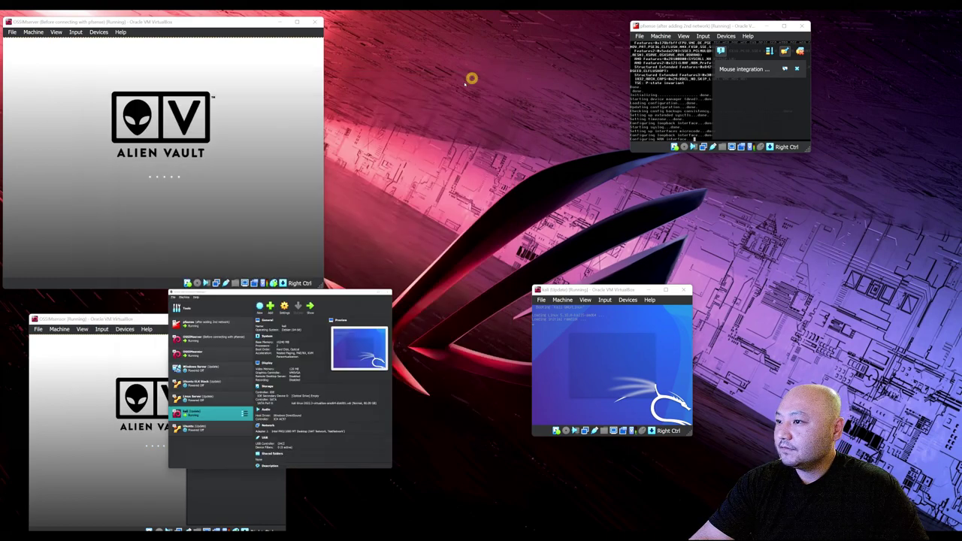
left_click_drag(200, 320, 185, 304)
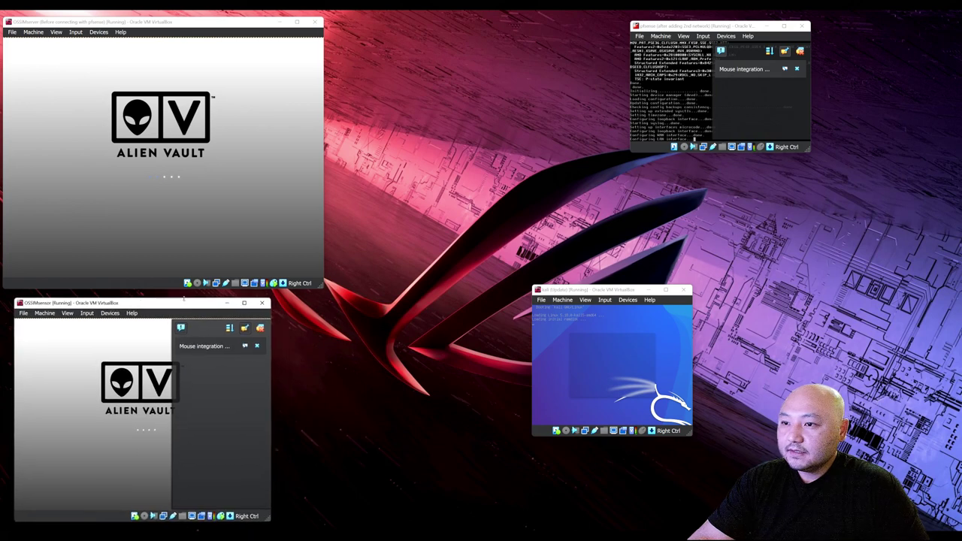
left_click_drag(324, 288, 230, 253)
left_click_drag(109, 21, 71, 42)
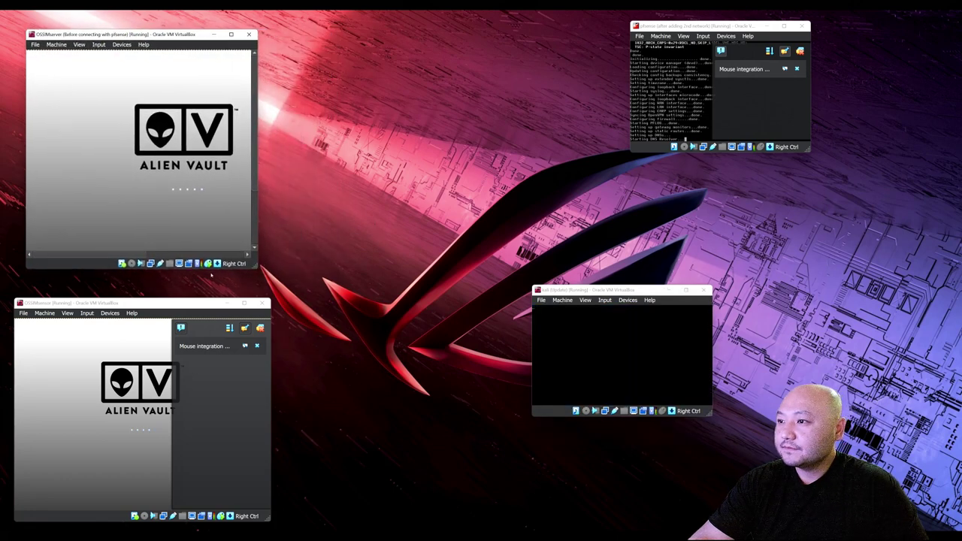
left_click_drag(258, 267, 292, 285)
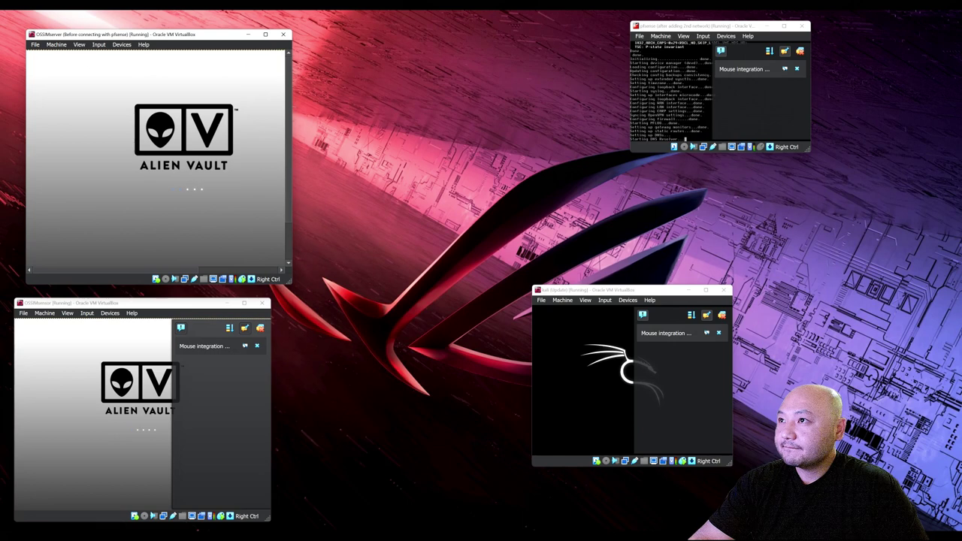
left_click_drag(154, 36, 139, 35)
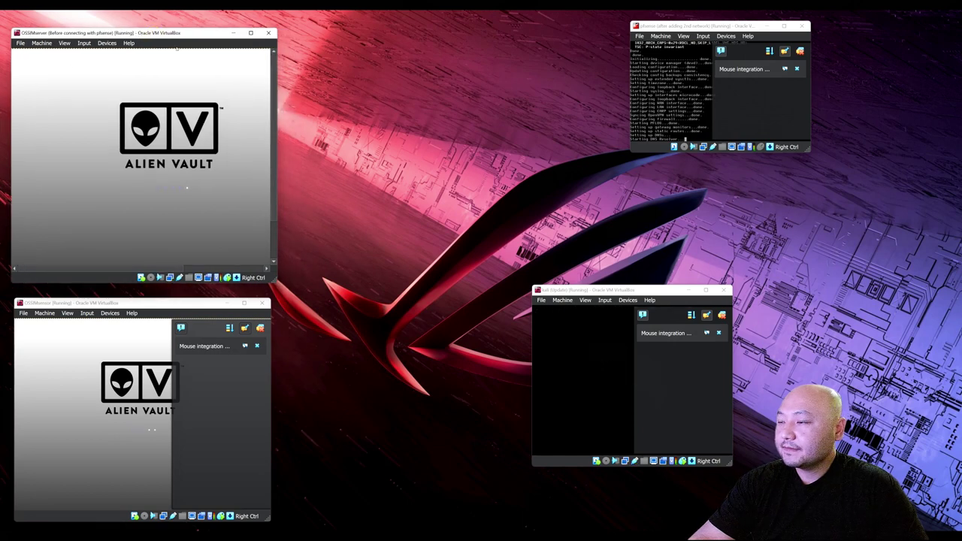
Log in to the Kali desktop with its default credentials and reposition the Kali window.
left_click(679, 353)
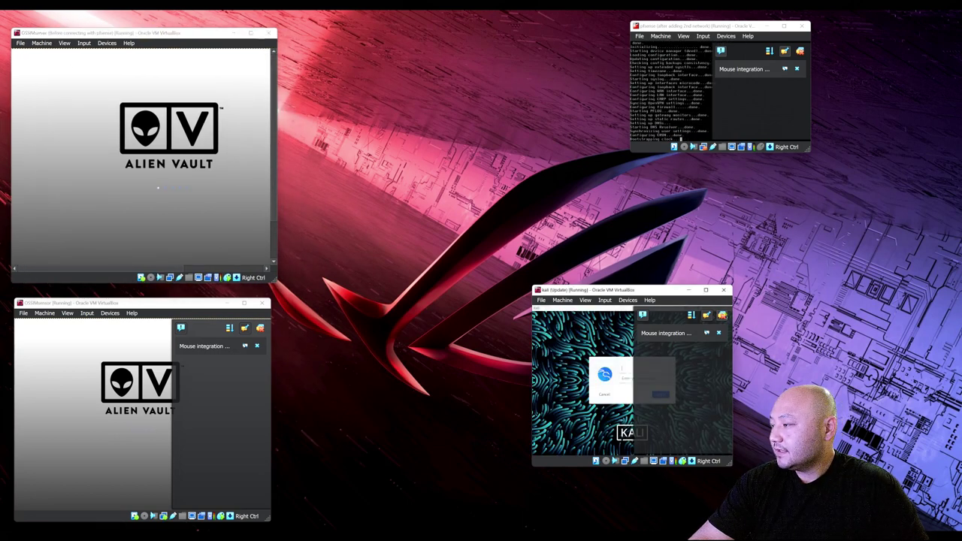
type("kali")
key("Tab")
type("kali")
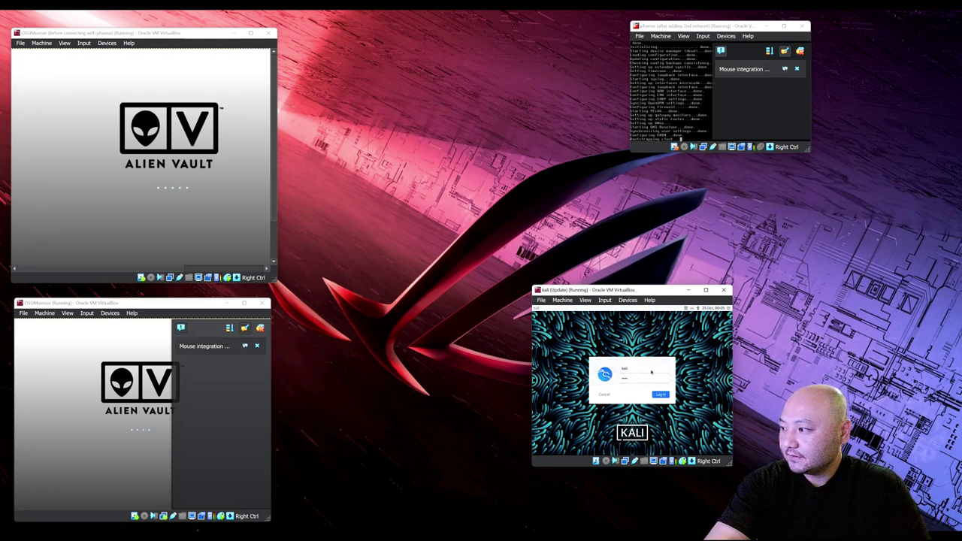
key("Return")
key("super+Up")
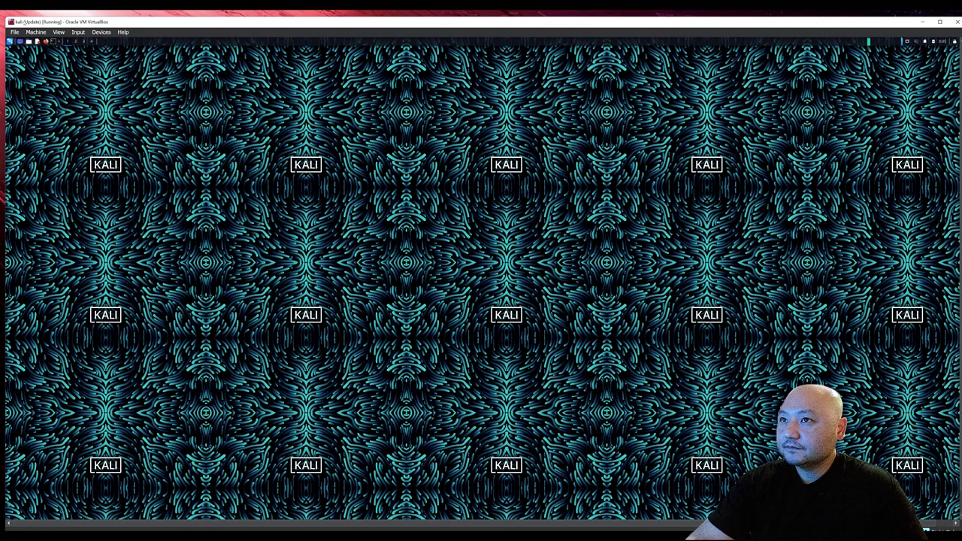
key("super+Down")
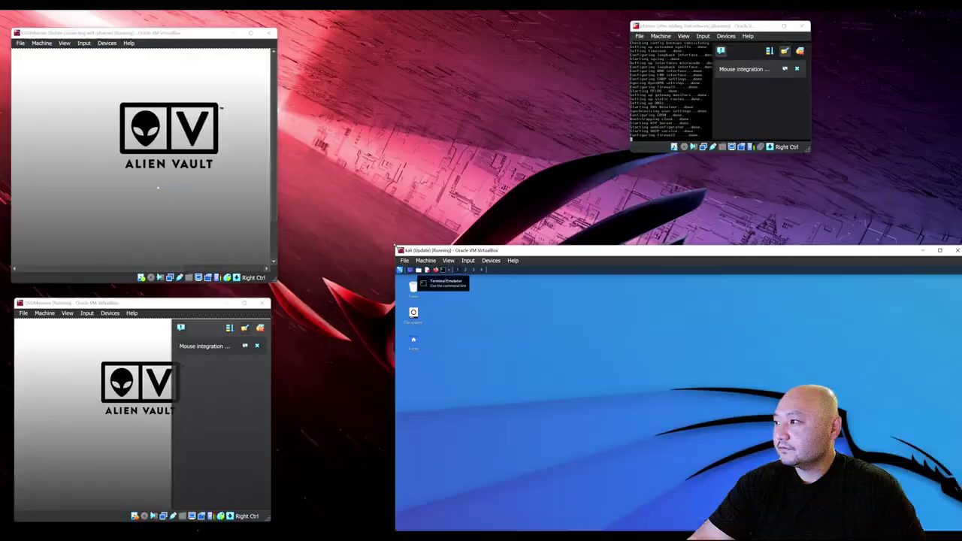
left_click_drag(542, 256, 466, 229)
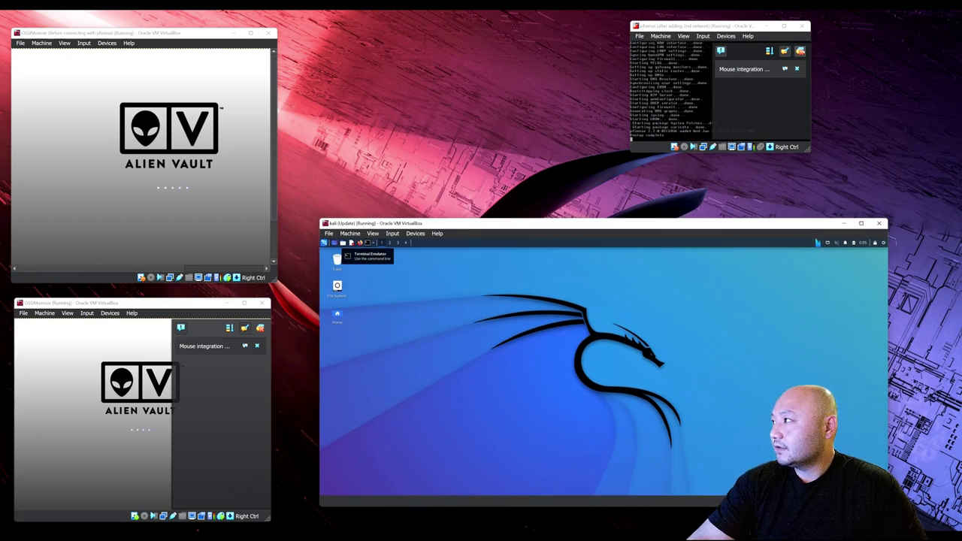
left_click(798, 68)
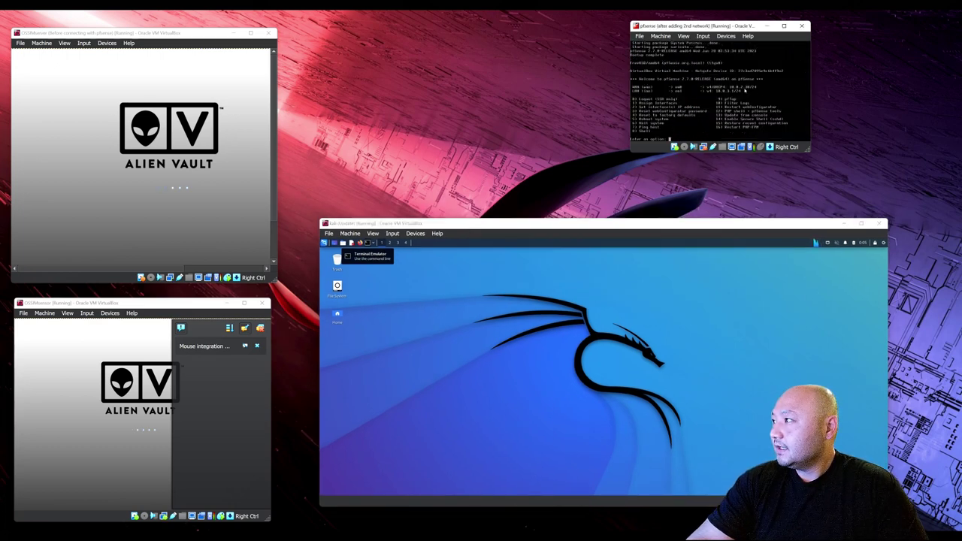
left_click(743, 91)
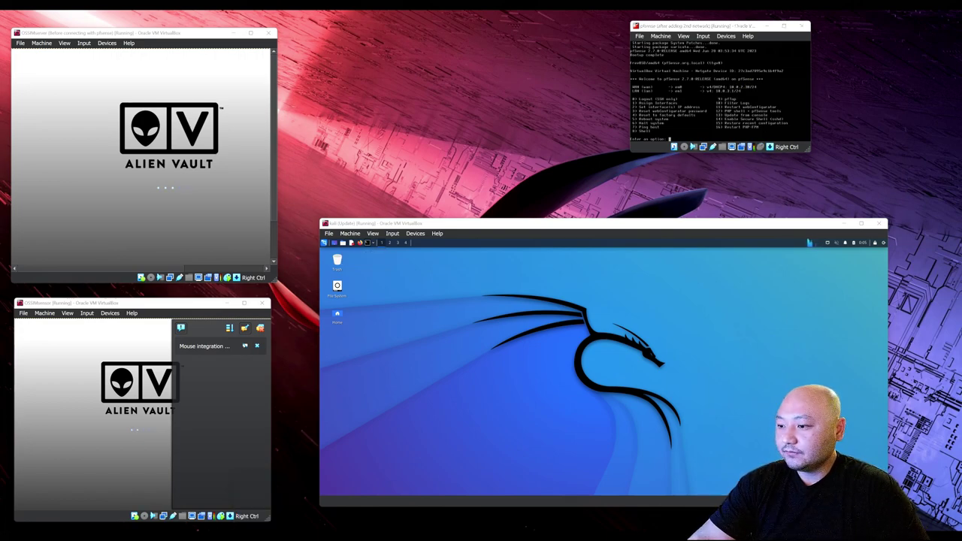
key("alt+Tab")
Review pfsense's network adapters (Adapter 1 NatNetwork, Adapter 2 LAN1) and close without changes.
left_click(160, 137)
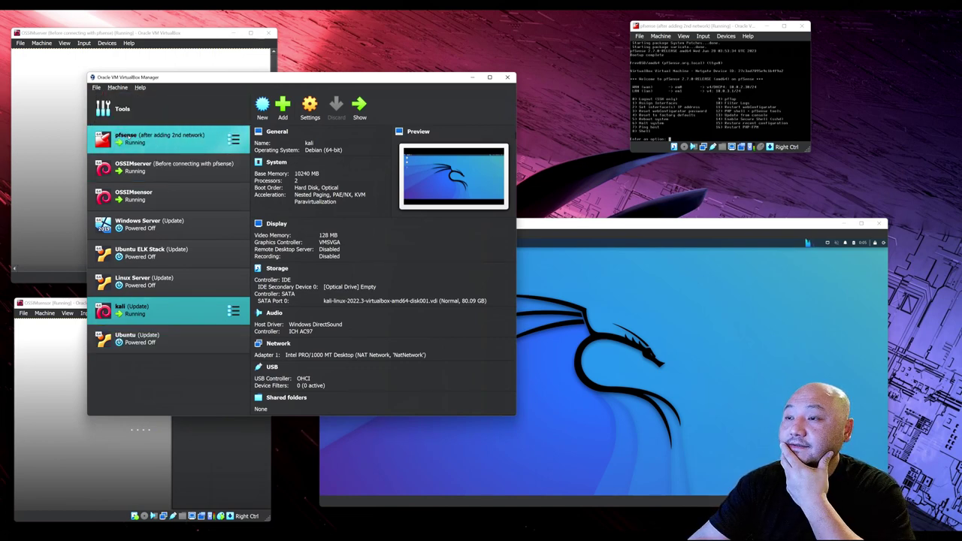
left_click(310, 109)
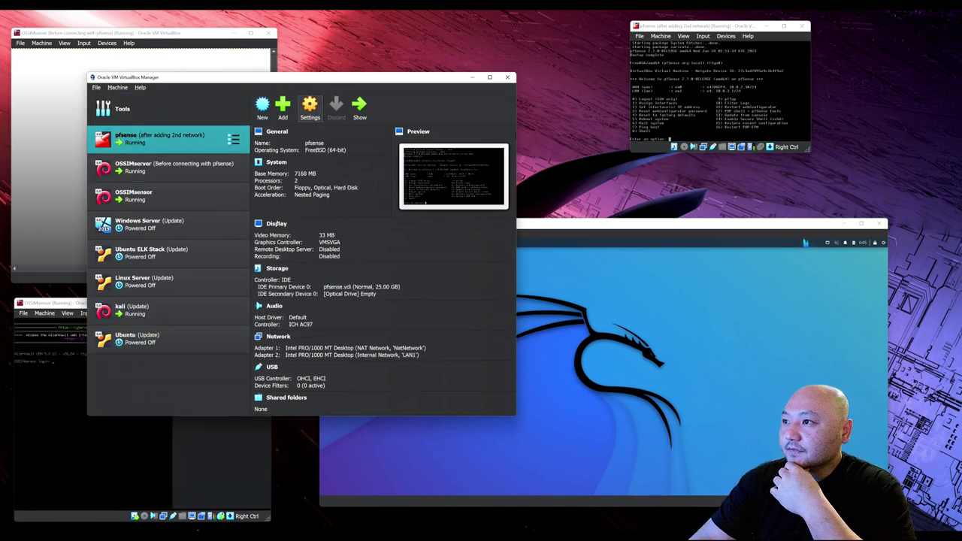
left_click(172, 229)
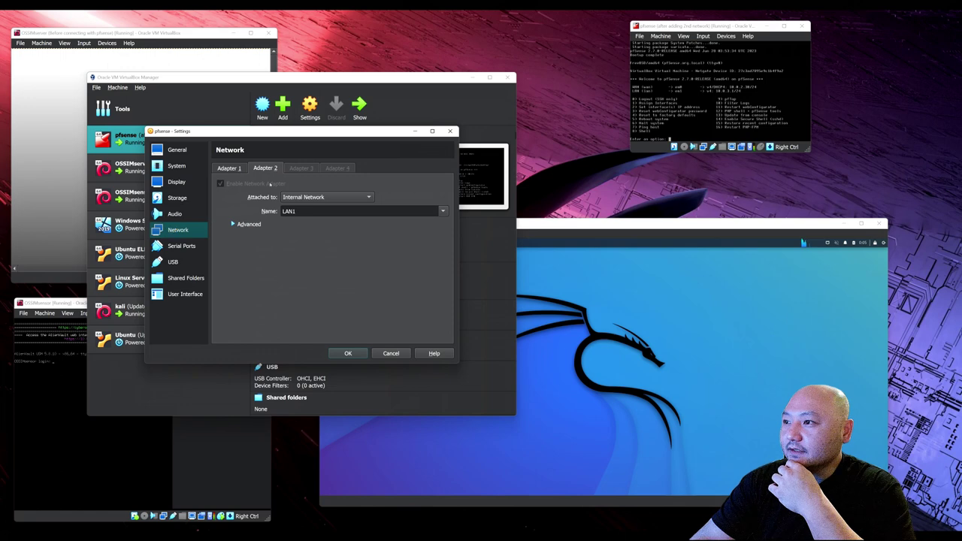
left_click(229, 168)
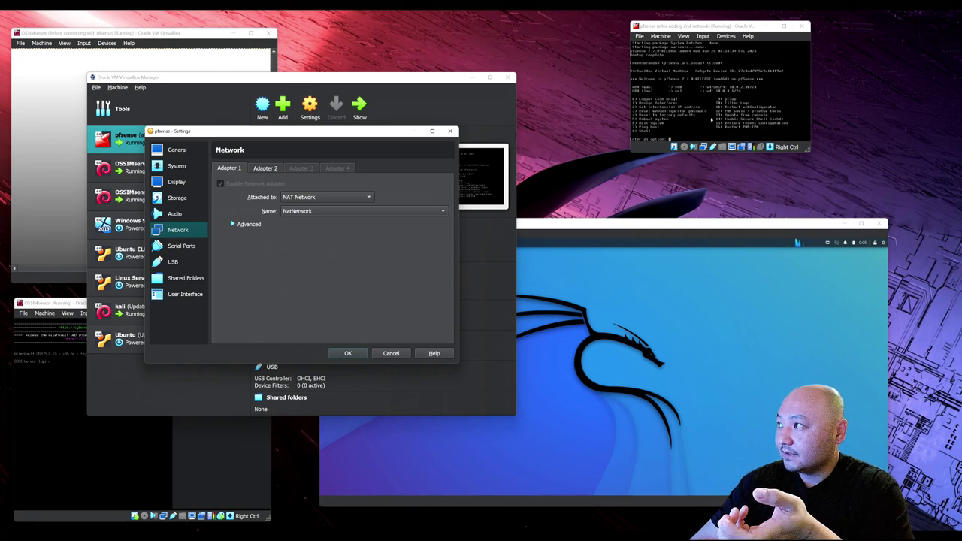
left_click(265, 168)
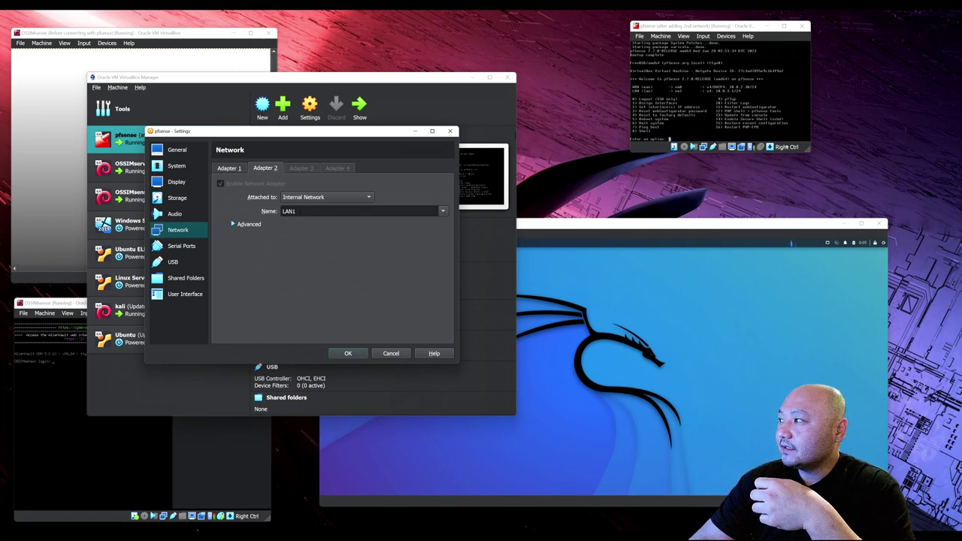
left_click_drag(807, 149, 826, 191)
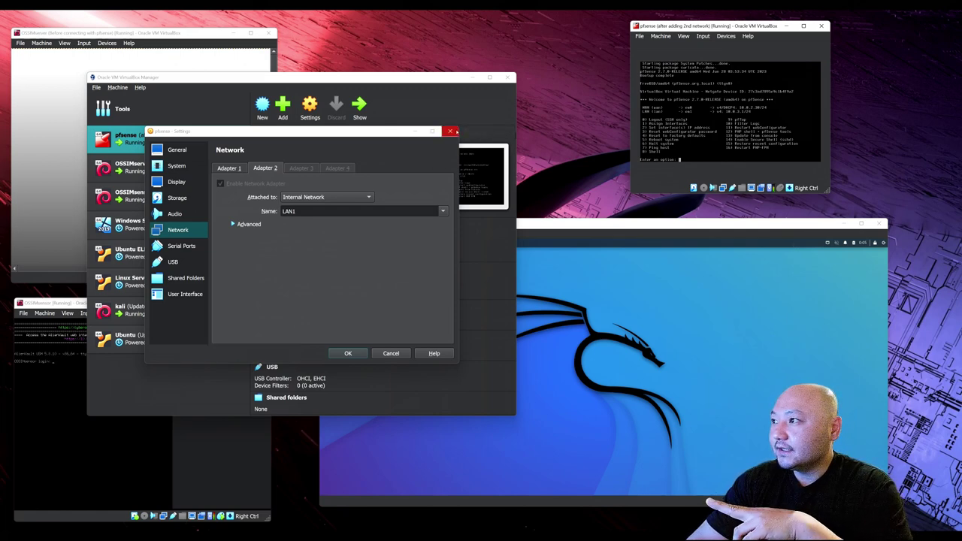
left_click(451, 131)
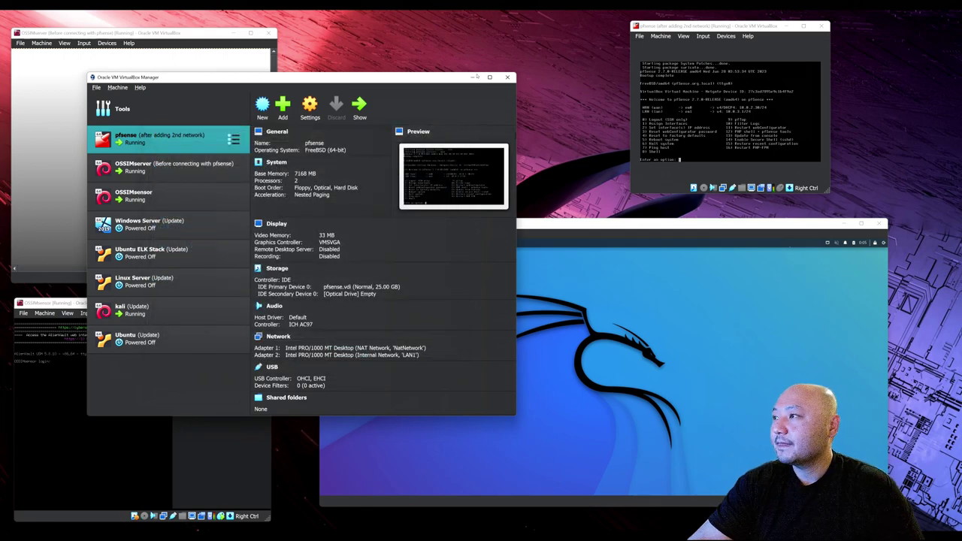
Log in to the OSSIMsensor console as root with the account password.
left_click(473, 77)
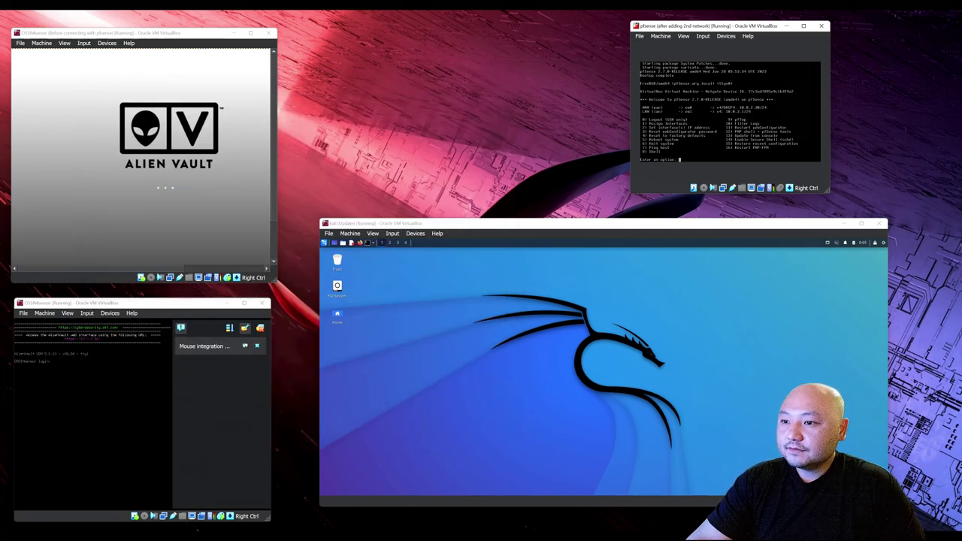
left_click(260, 329)
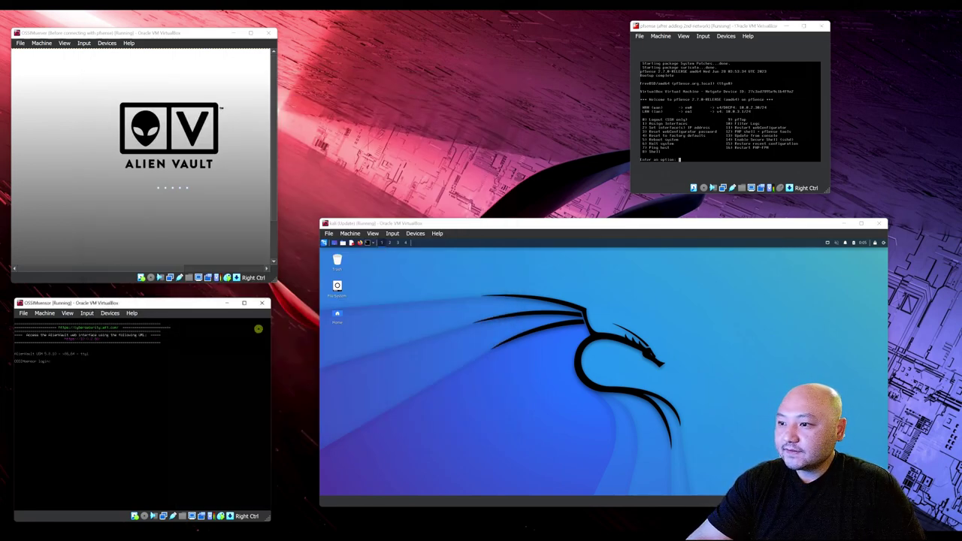
left_click(96, 367)
type("root")
key("Return")
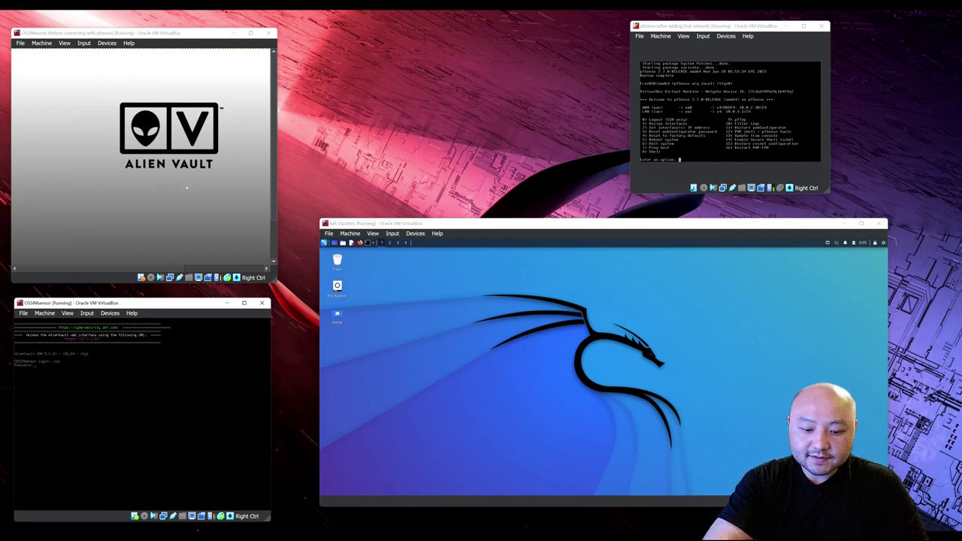
key("Return")
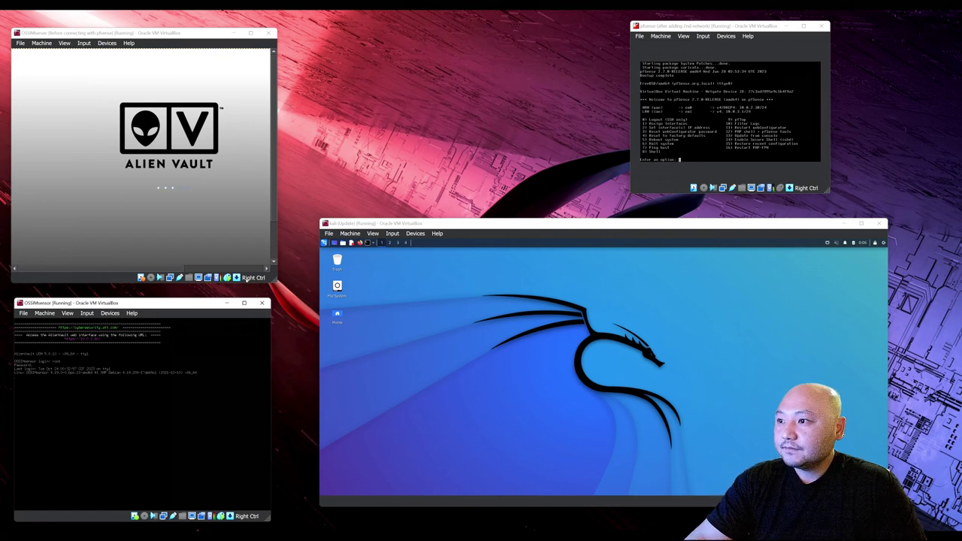
left_click_drag(175, 271, 220, 272)
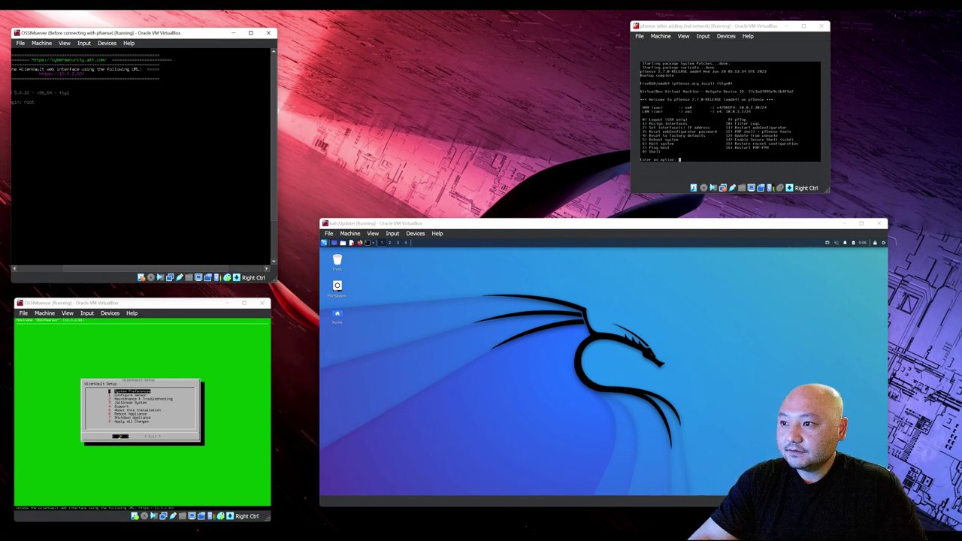
left_click_drag(105, 269, 47, 272)
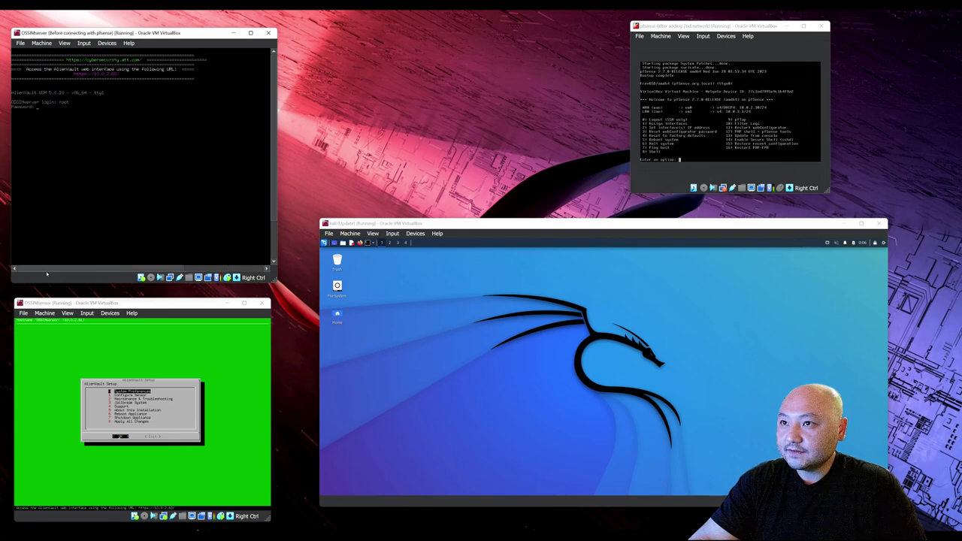
key("Return")
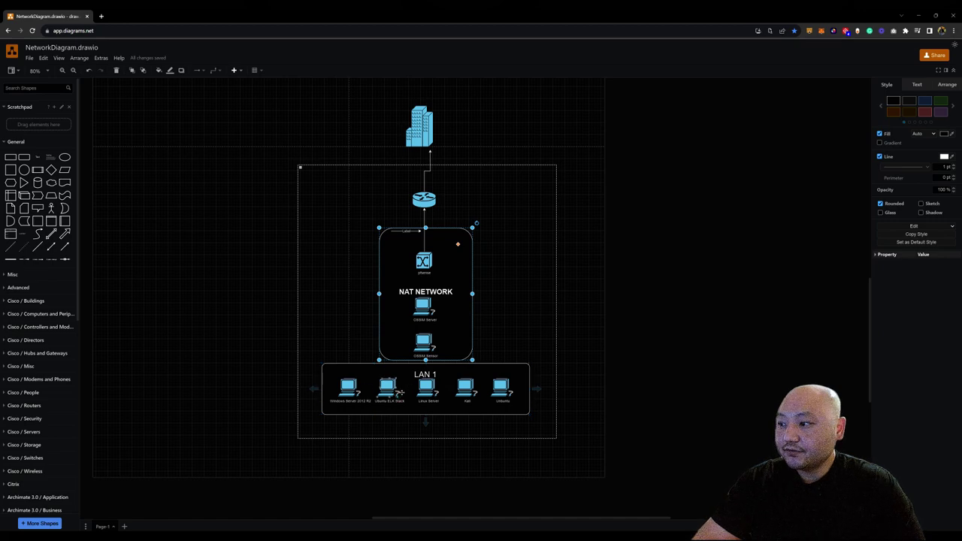
left_click(919, 15)
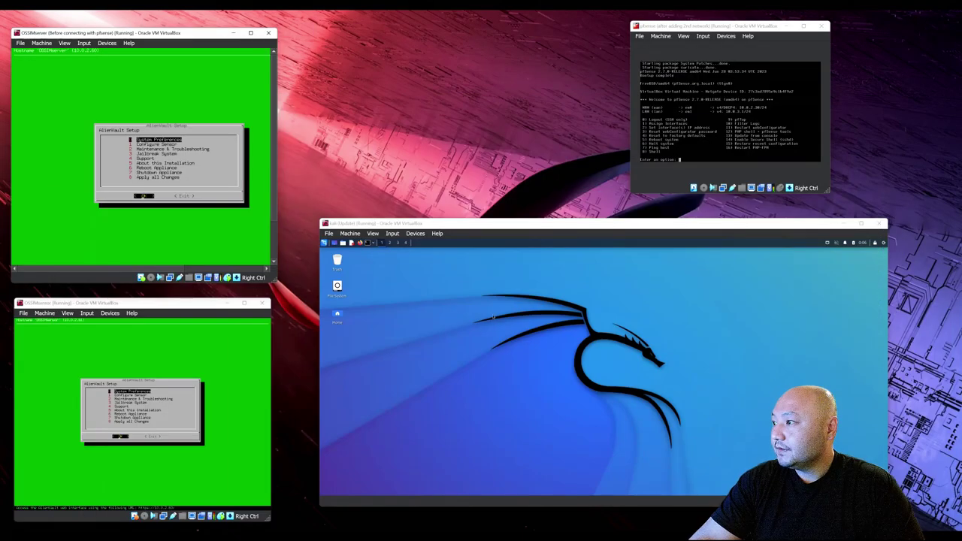
left_click(361, 223)
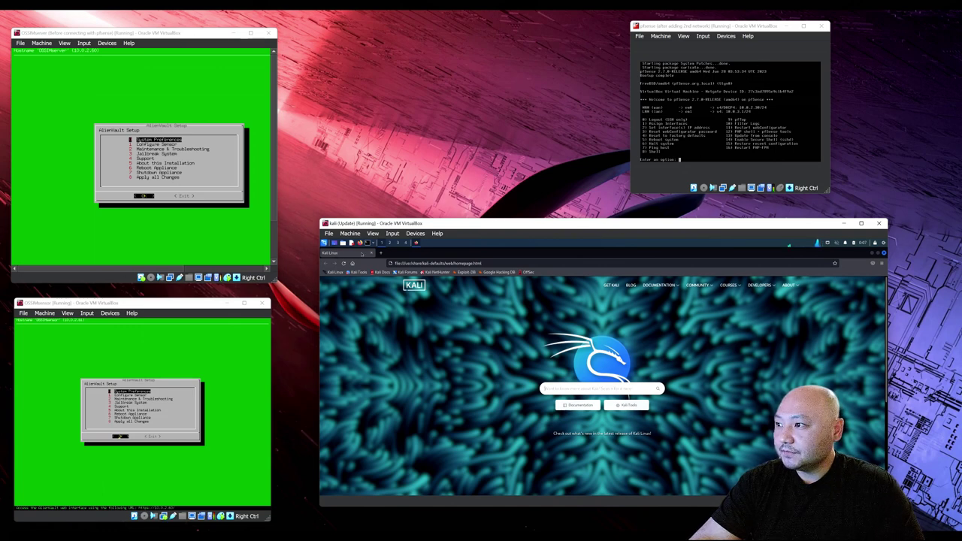
Browse to 10.0.2.30 in Firefox and sign in to pfSense as the administrator.
left_click(410, 263)
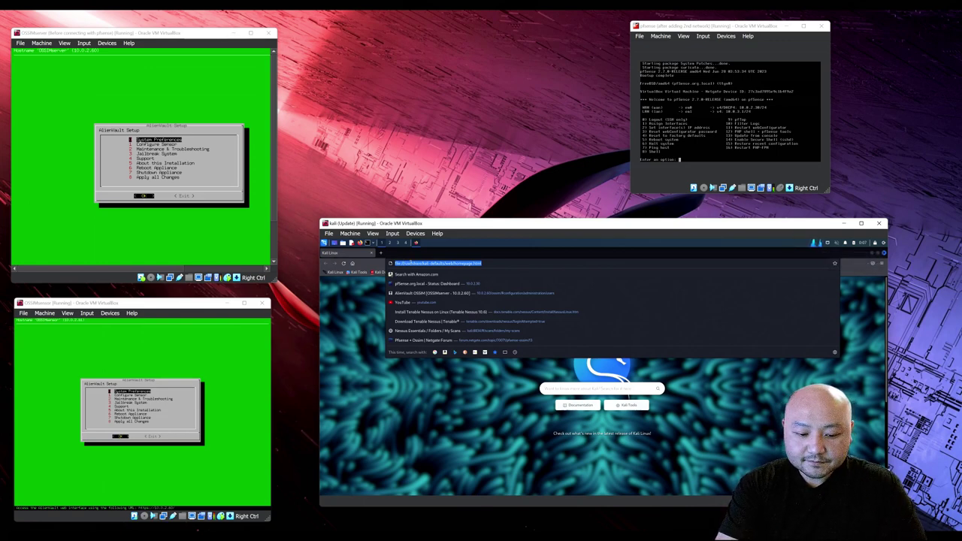
type("10.0.2.30")
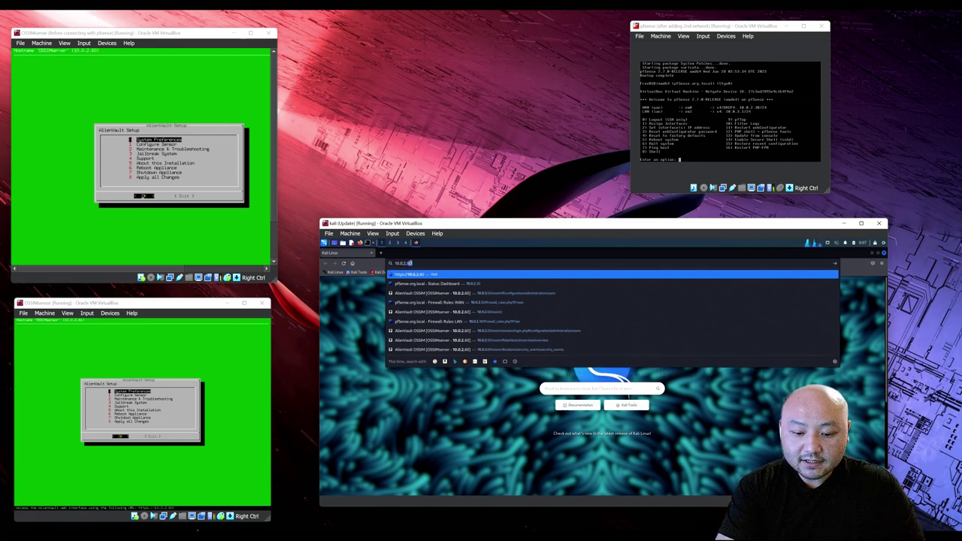
key("Return")
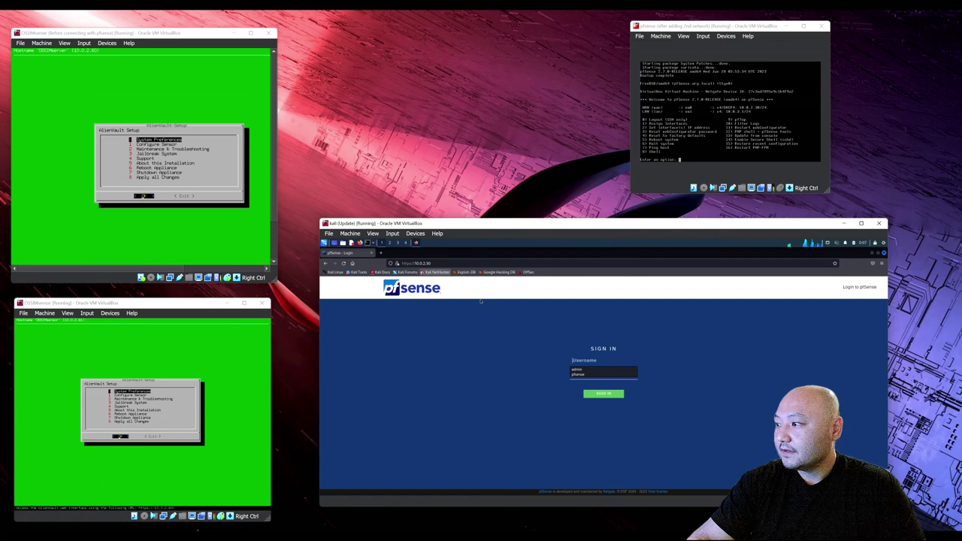
key("Down")
key("Return")
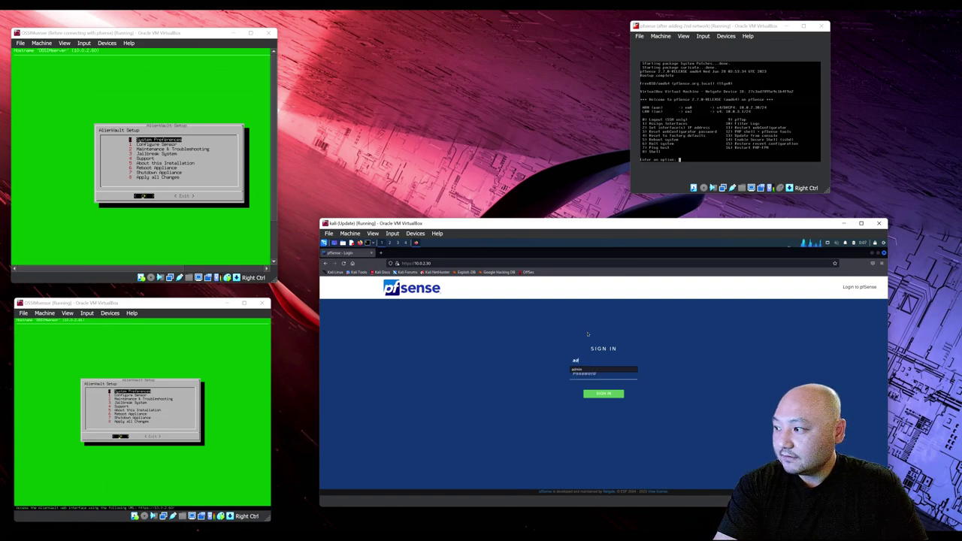
type("pfse")
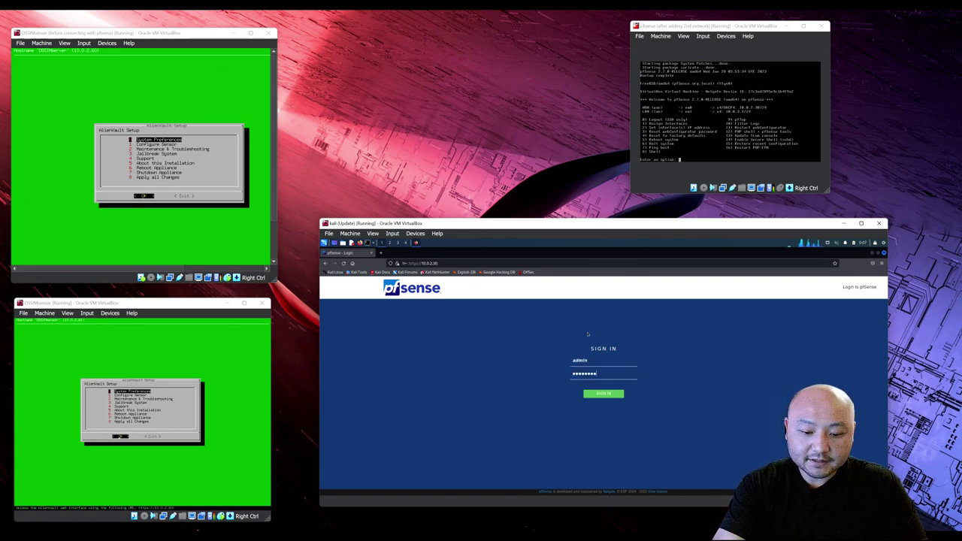
key("Return")
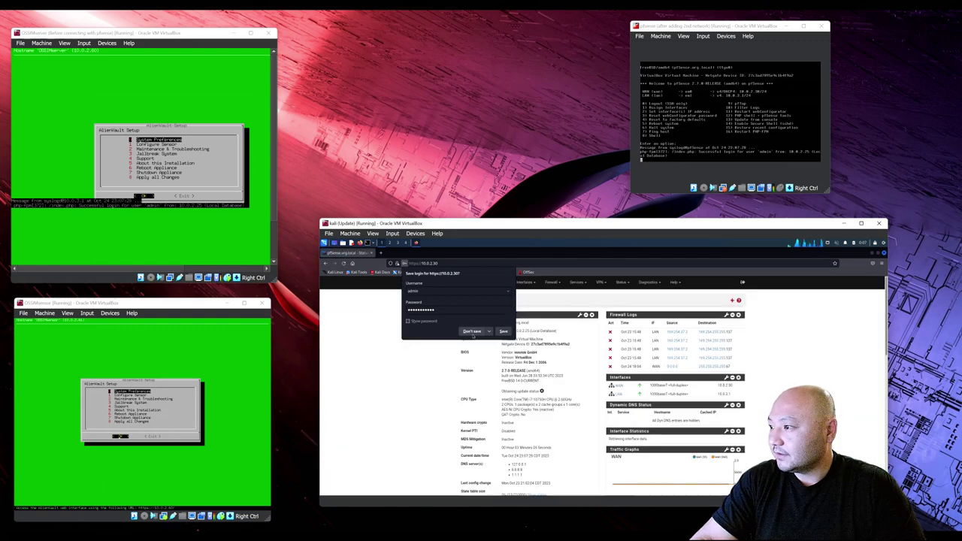
Maximize the Kali window, zoom Firefox to 120%, and go to Interfaces > Assignments.
left_click(471, 332)
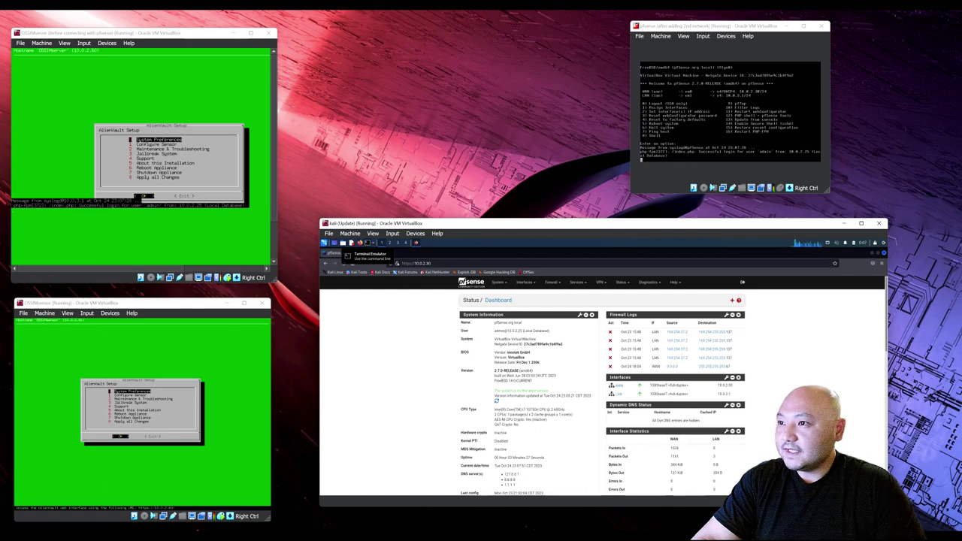
key("super+Up")
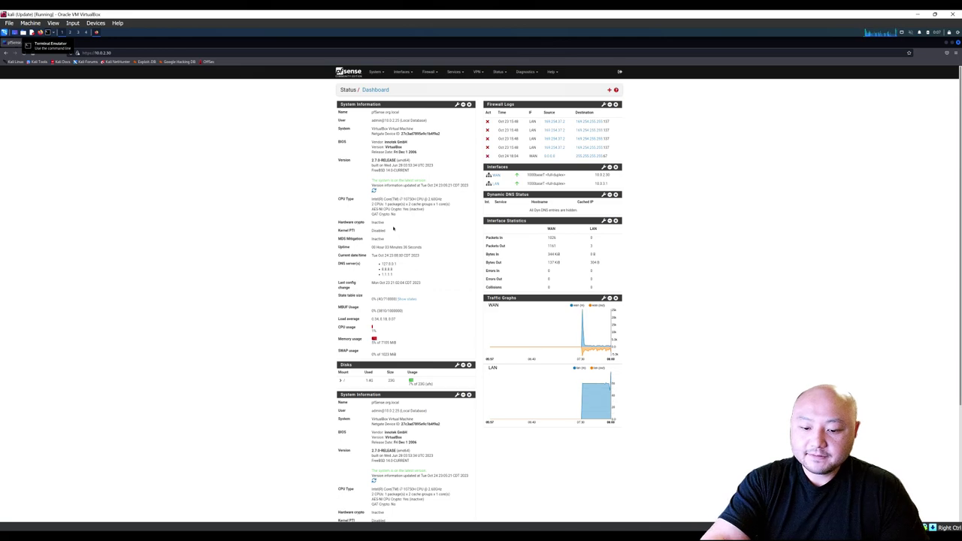
key("ctrl+plus")
key("ctrl+plus")
key("ctrl+plus")
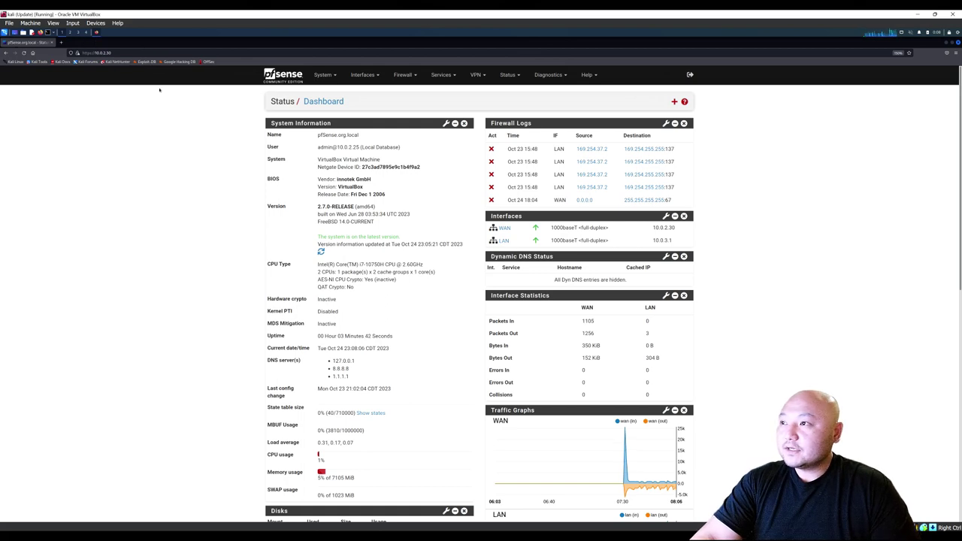
left_click(400, 75)
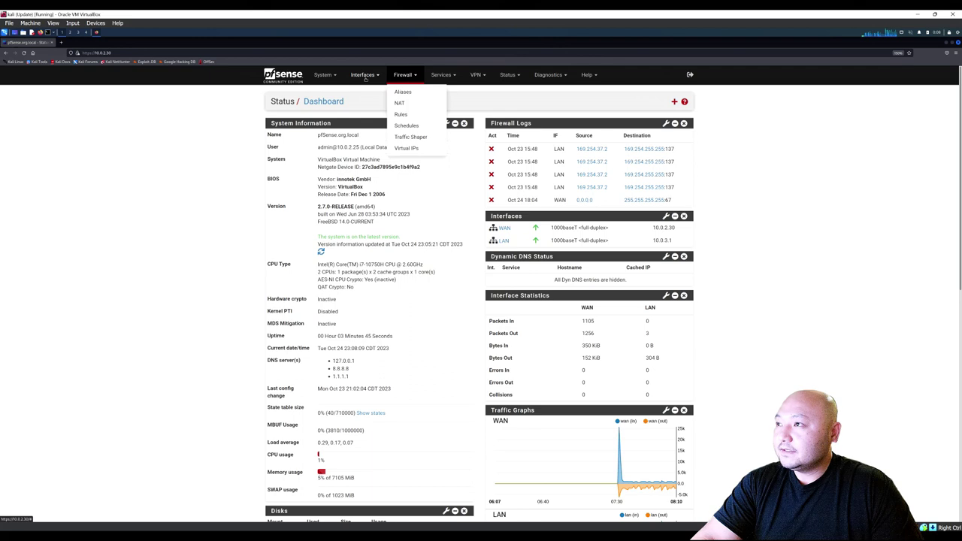
left_click(364, 76)
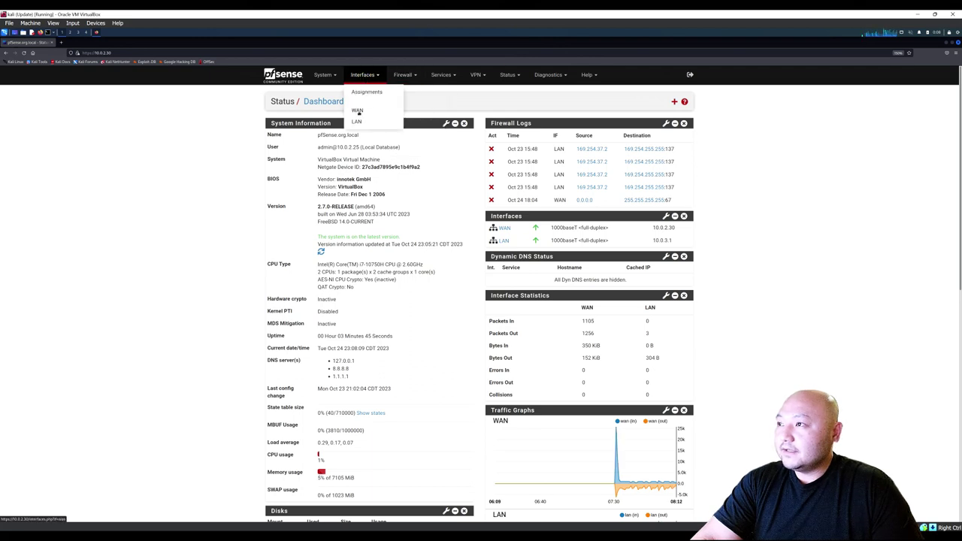
left_click(366, 92)
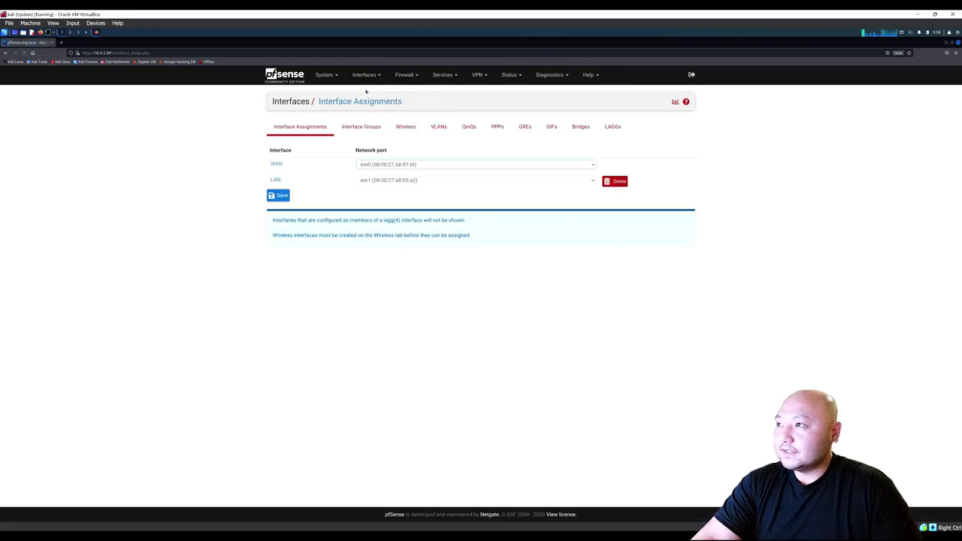
left_click(362, 74)
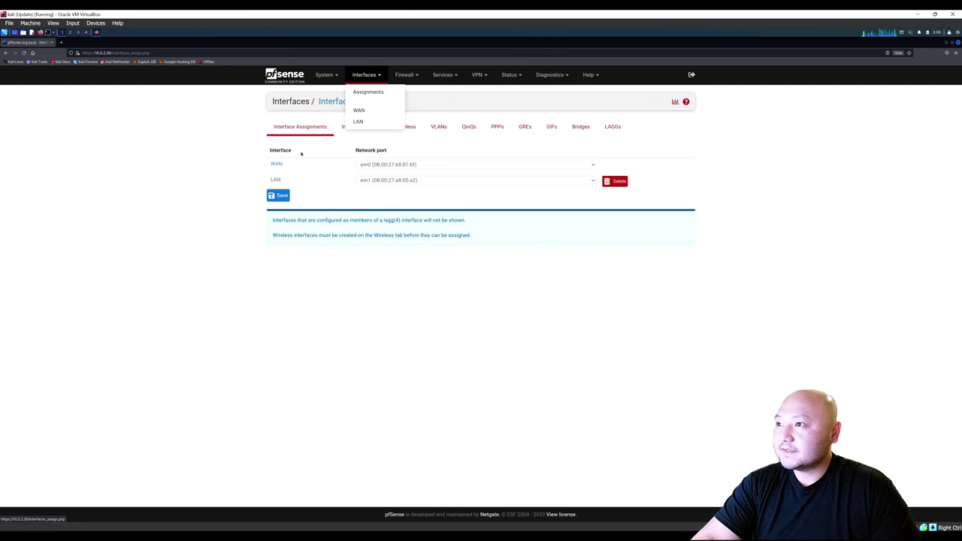
left_click(301, 154)
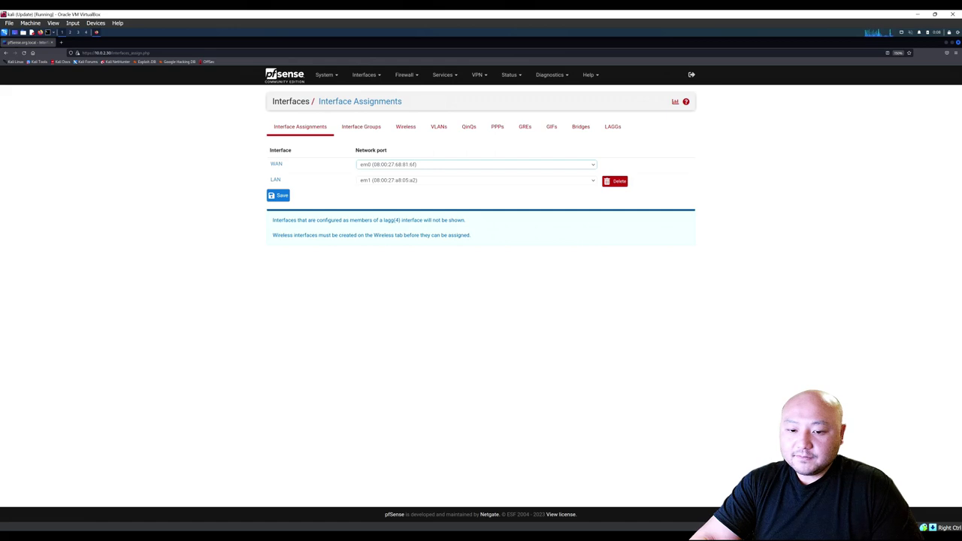
key("alt+Tab")
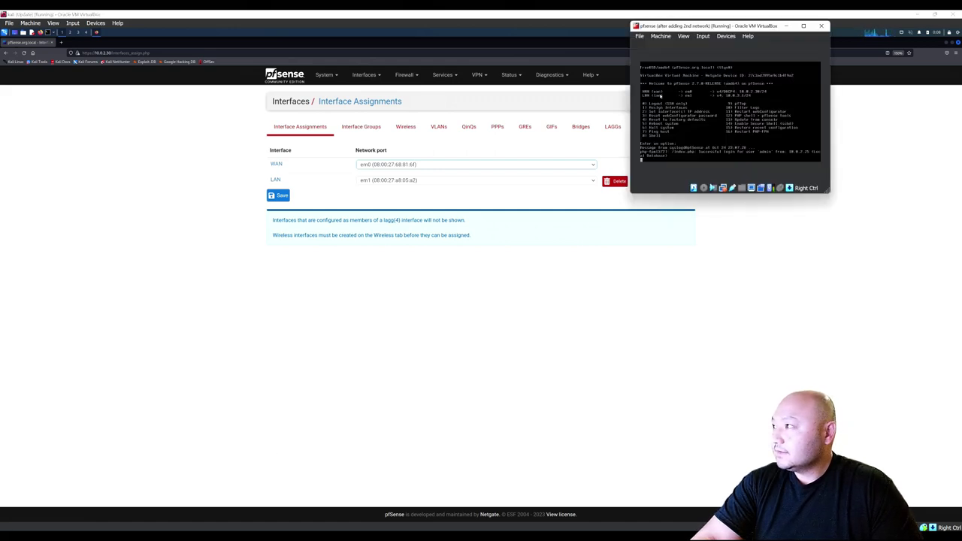
left_click(305, 177)
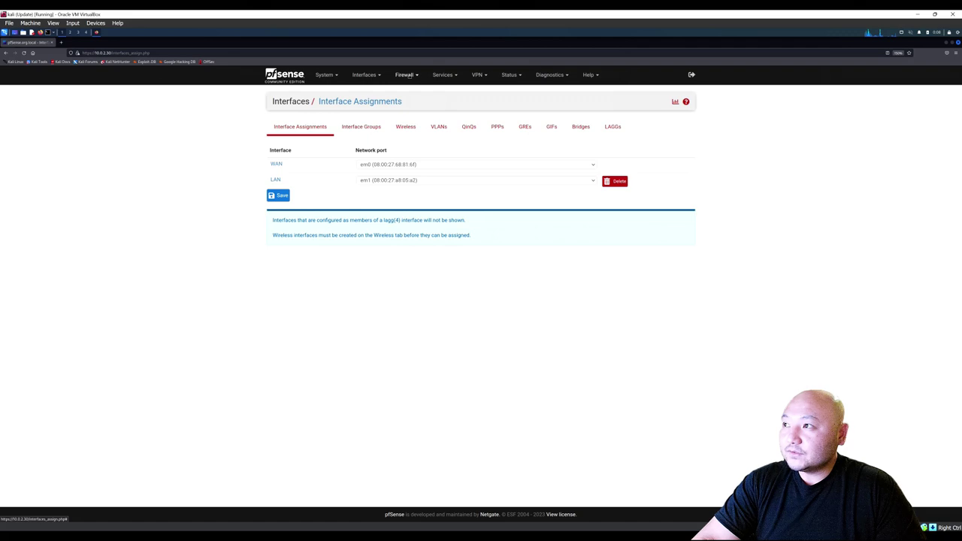
left_click(406, 76)
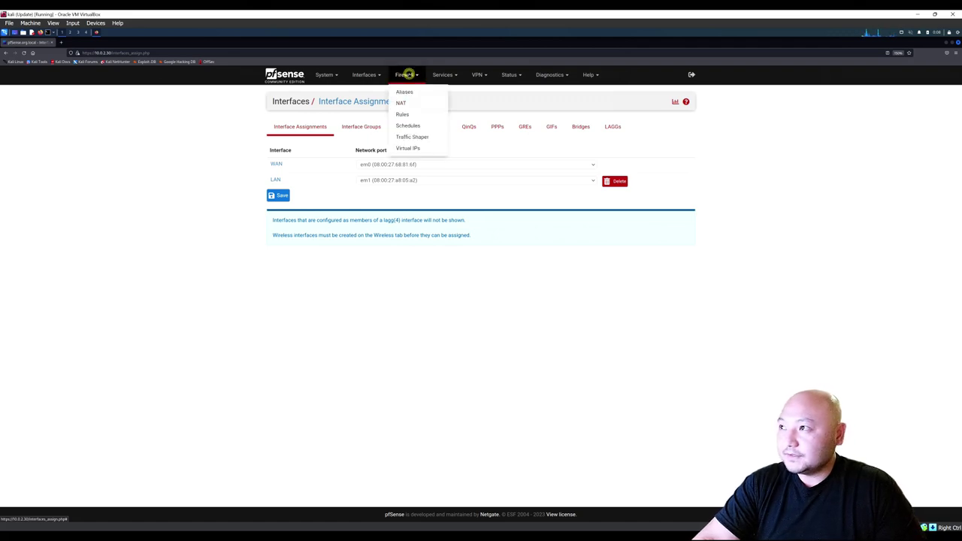
left_click(403, 115)
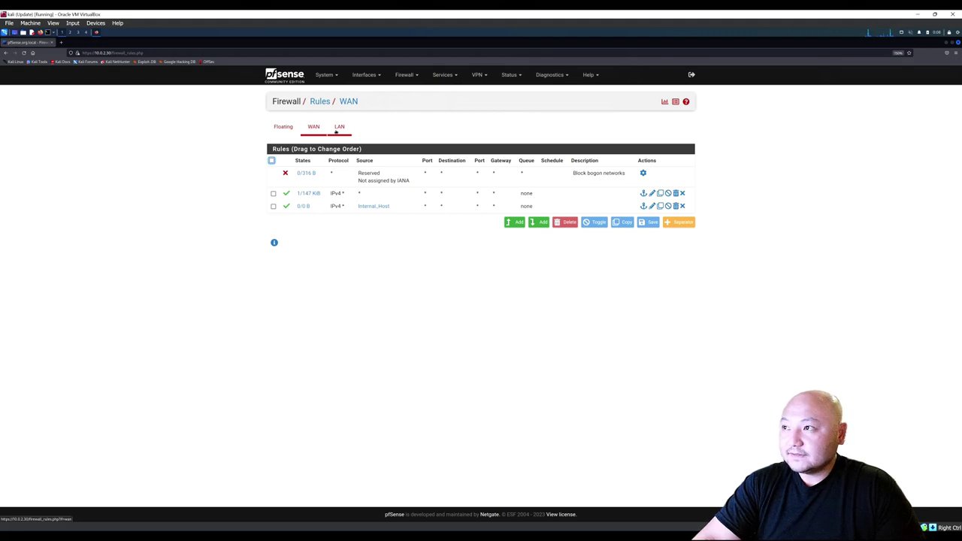
left_click(338, 128)
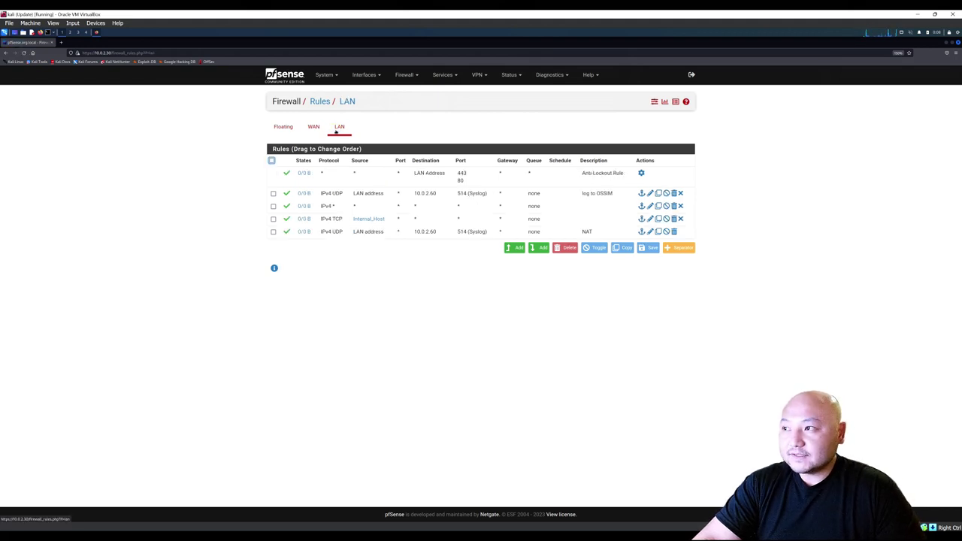
left_click(314, 128)
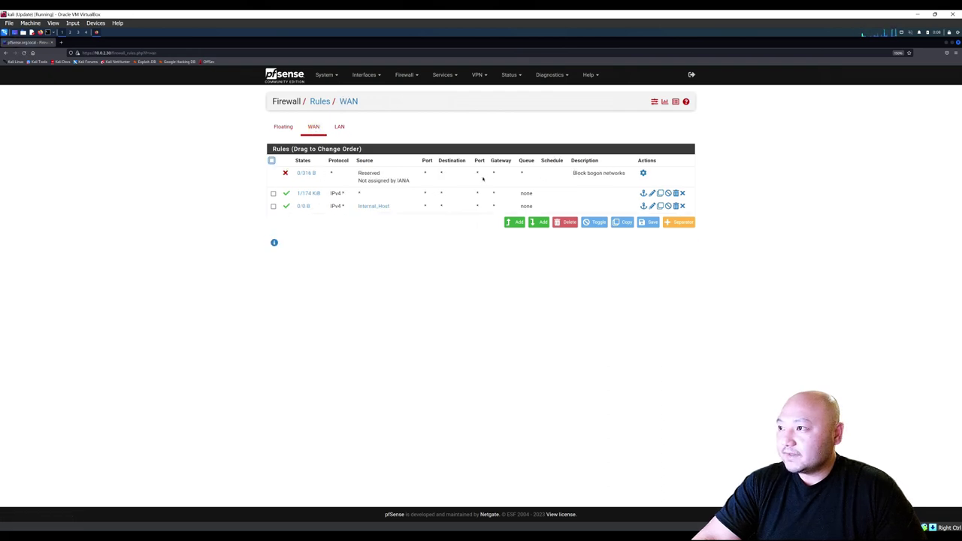
left_click_drag(573, 177, 626, 174)
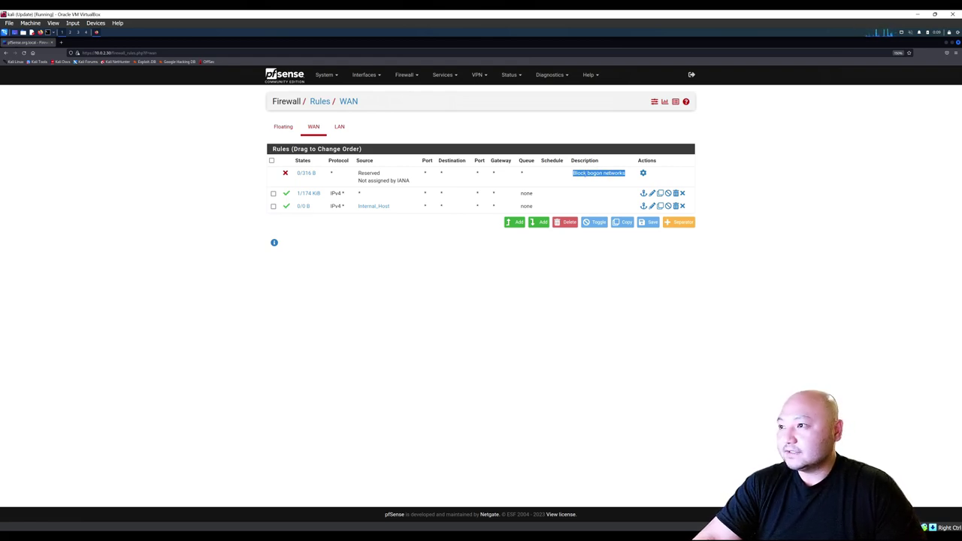
left_click(251, 174)
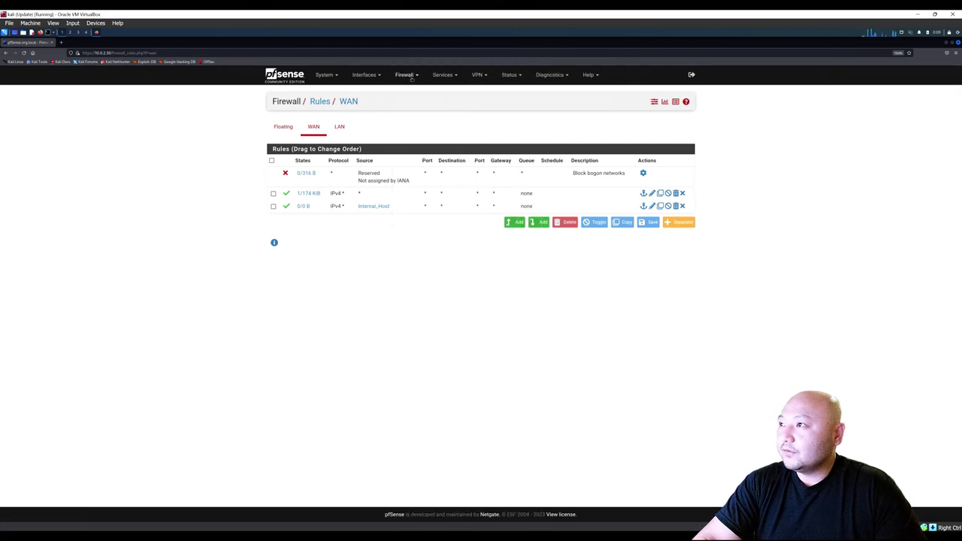
left_click(367, 77)
left_click(367, 93)
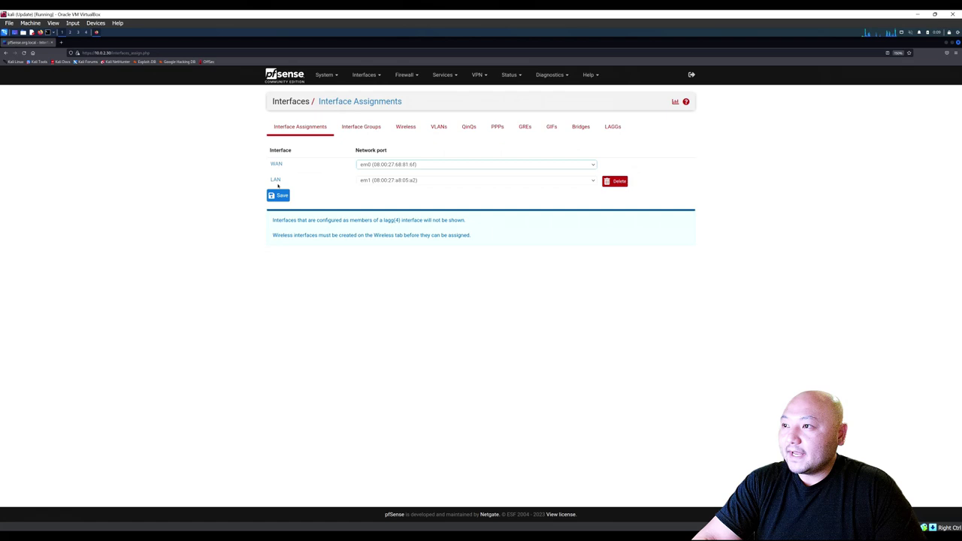
Open Firewall > Aliases to see the Internal_Host alias covering 10.0.3.0–10.0.3.9.
left_click(400, 76)
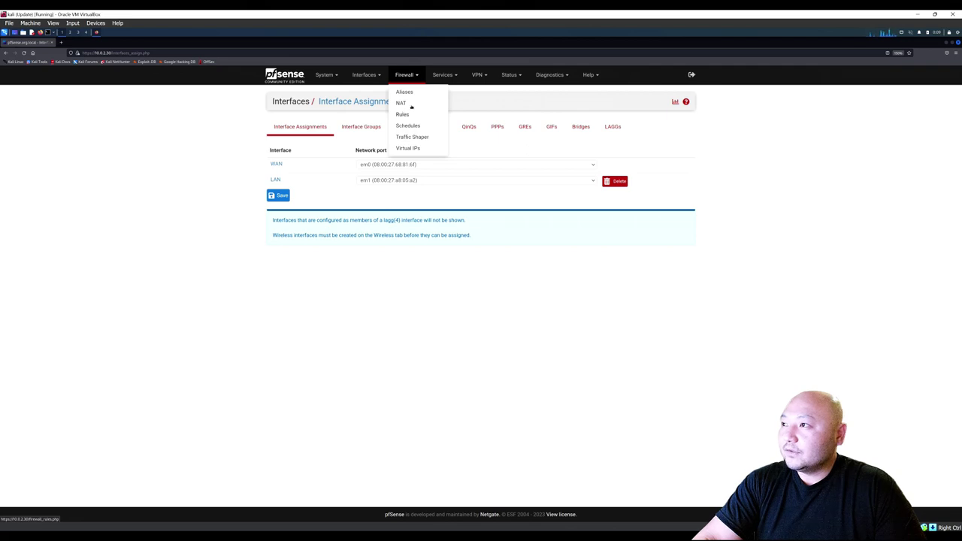
left_click(406, 92)
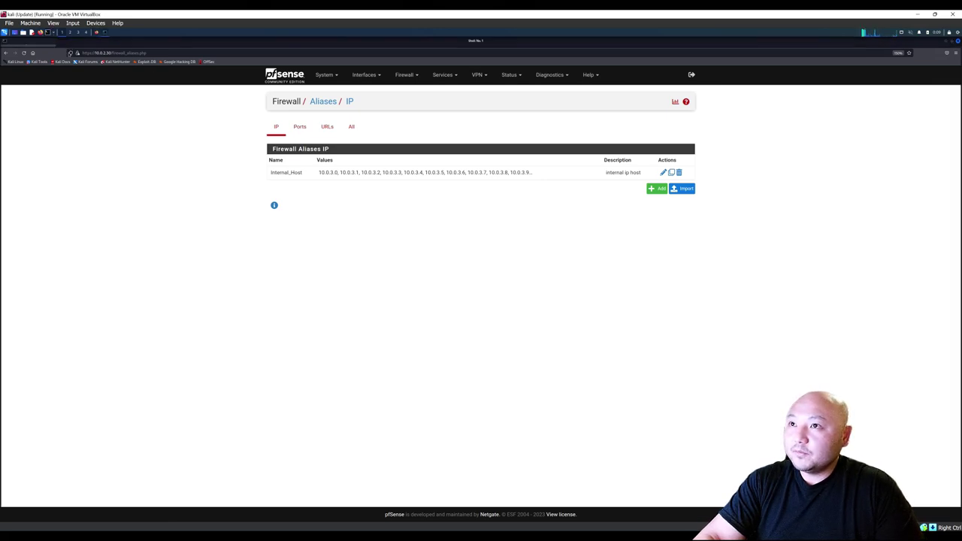
Run ip a in a new Kali terminal and note eth0's address 10.0.2.25.
key("ctrl+alt+t")
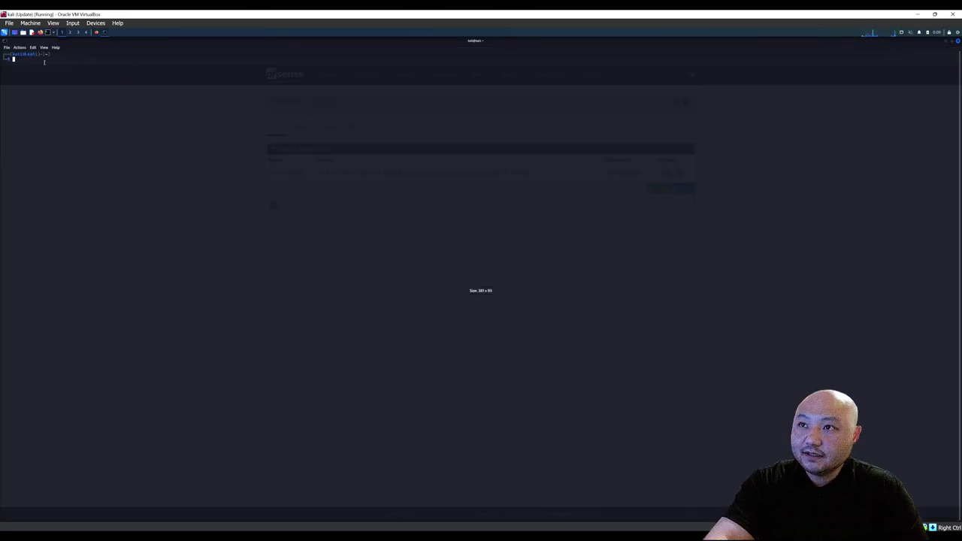
type("ip a")
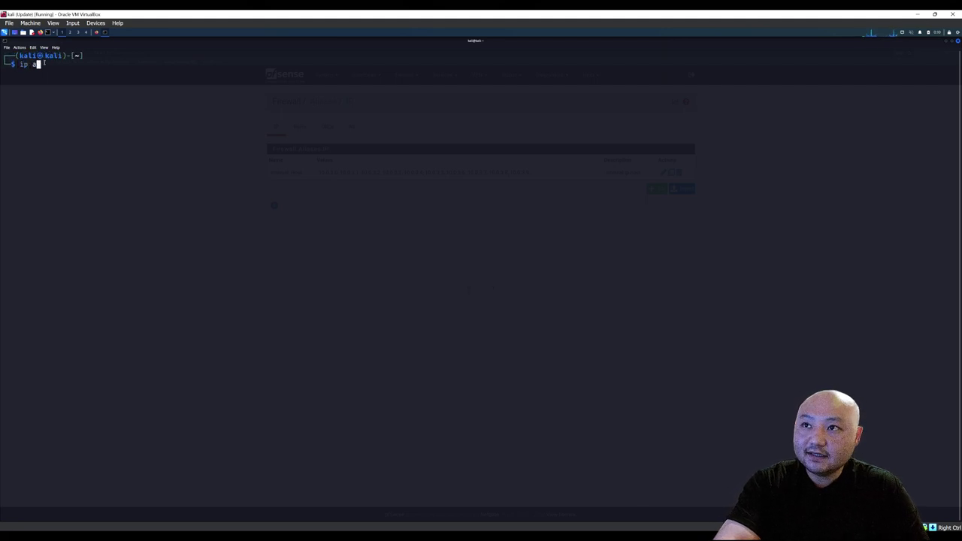
key("Return")
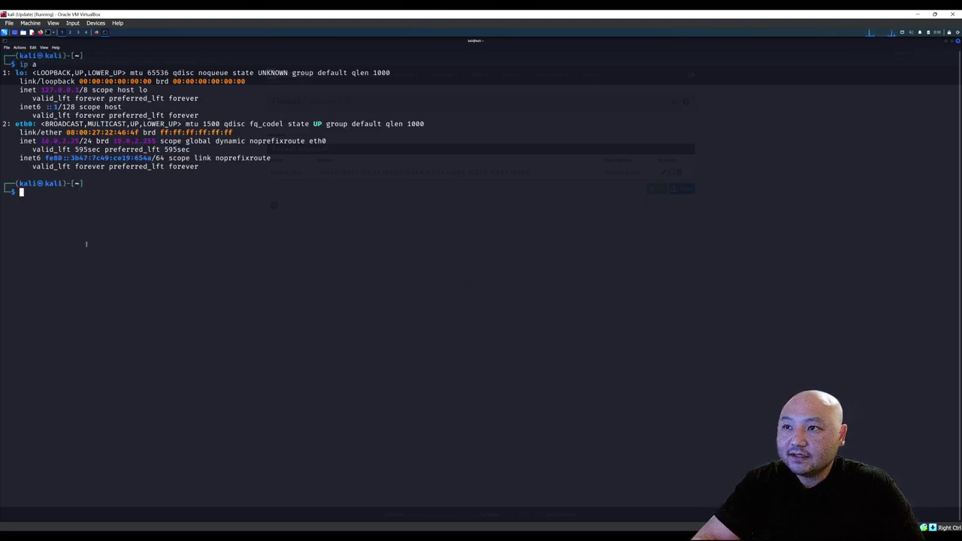
double_click(45, 140)
left_click(45, 141)
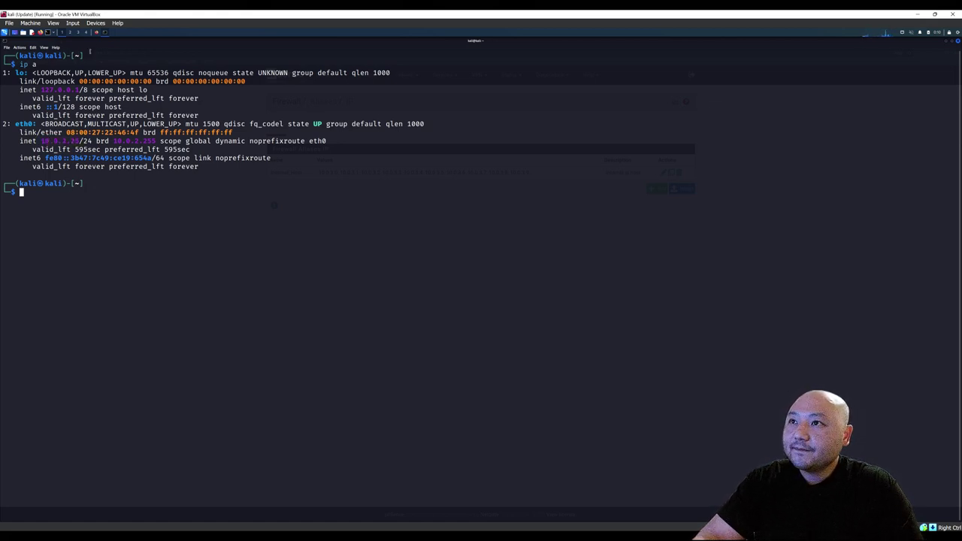
Open the VM's Network Settings from the Devices > Network menu.
left_click(96, 22)
mouse_move(139, 87)
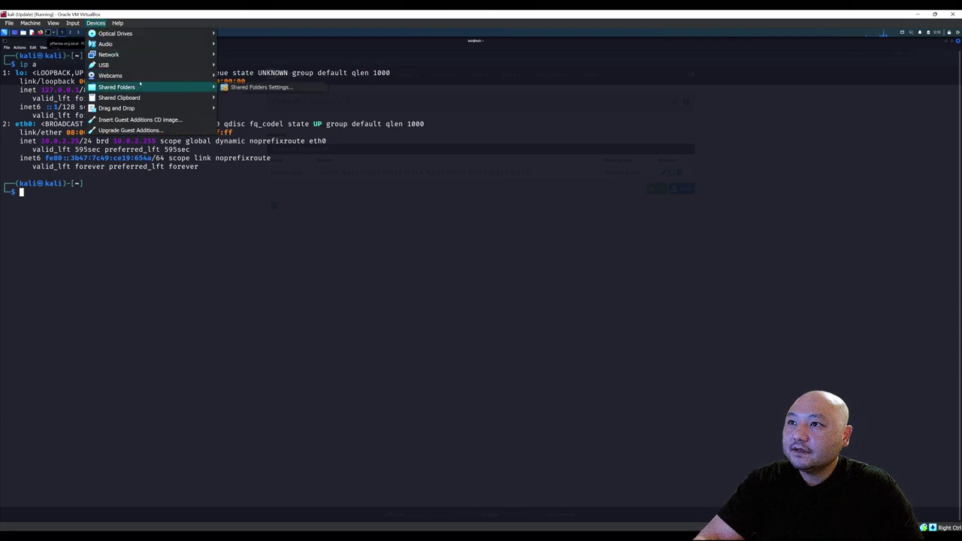
mouse_move(144, 56)
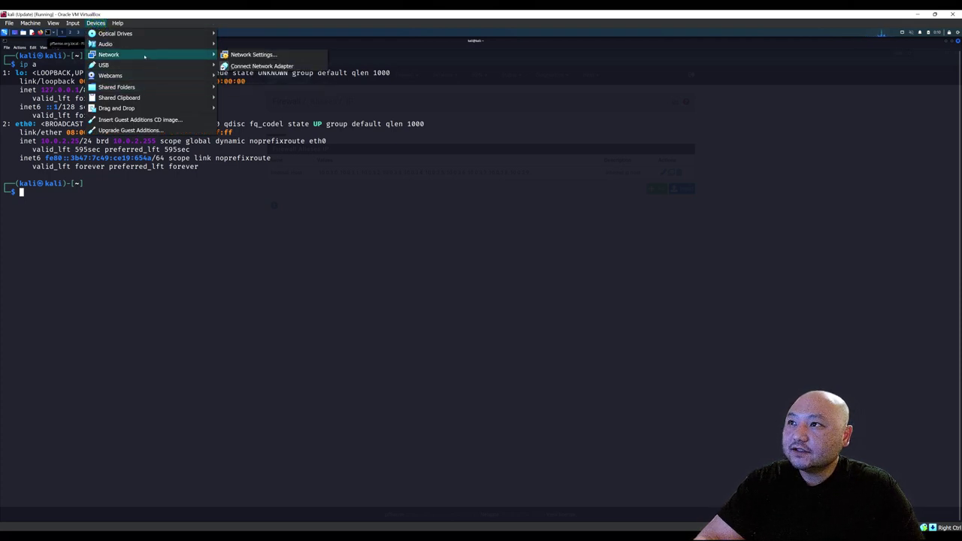
left_click(233, 54)
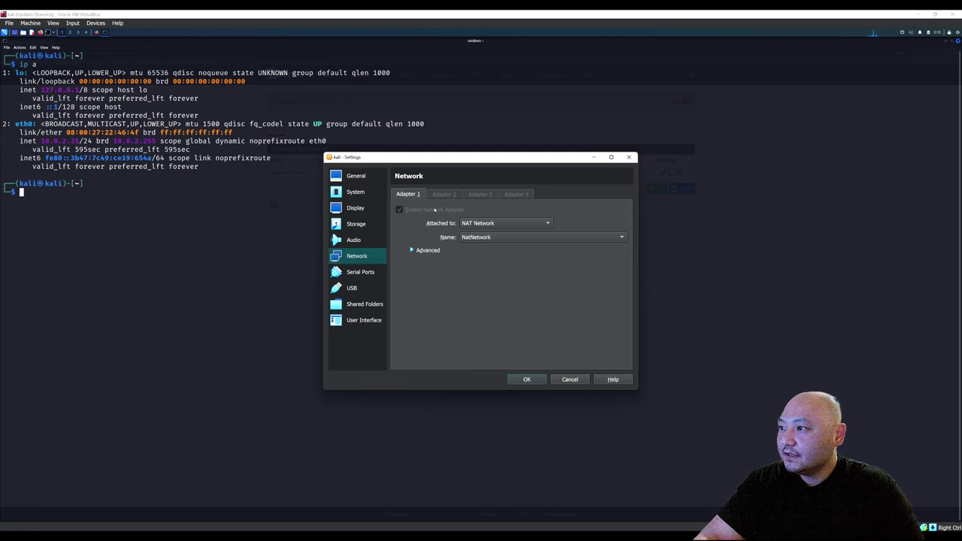
Attach Adapter 1 to Internal Network LAN1 and apply with OK.
left_click(476, 223)
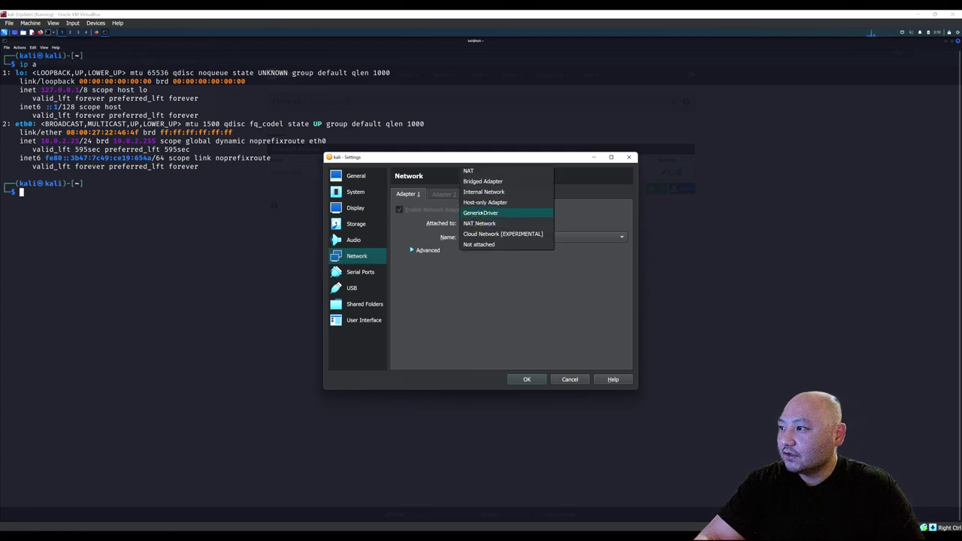
left_click(481, 192)
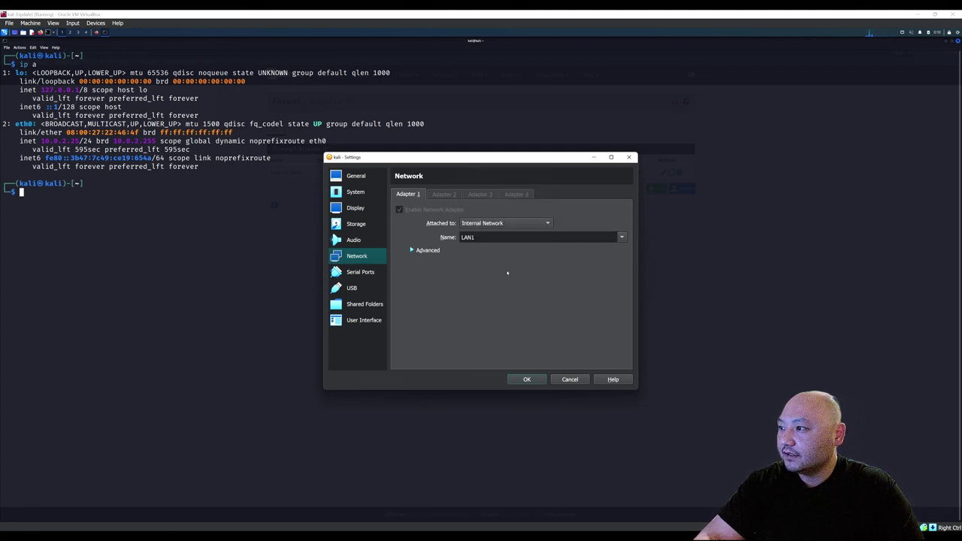
left_click(527, 380)
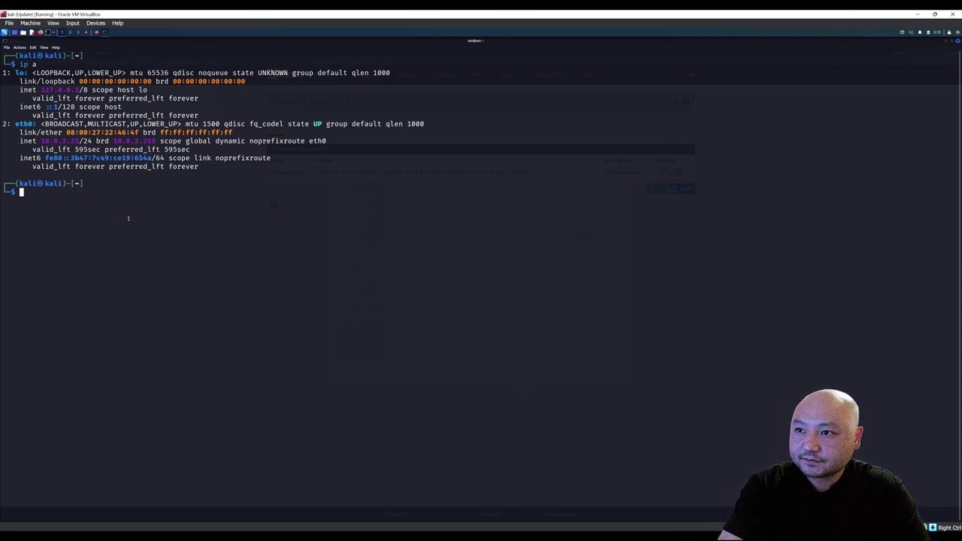
Check ip a, then release and renew eth0's lease with sudo dhclient -r and sudo dhclient.
type("ip a")
key("Return")
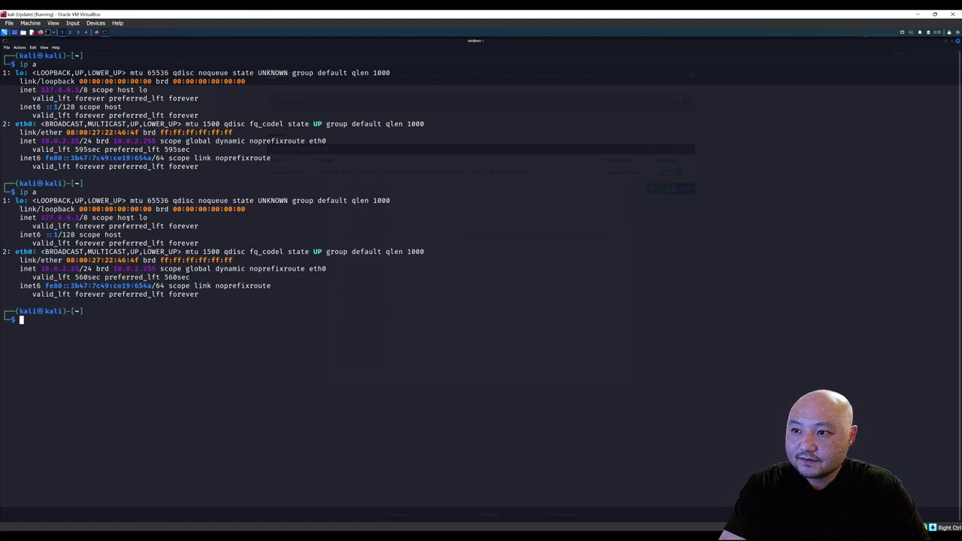
type("sudo d")
key("Tab")
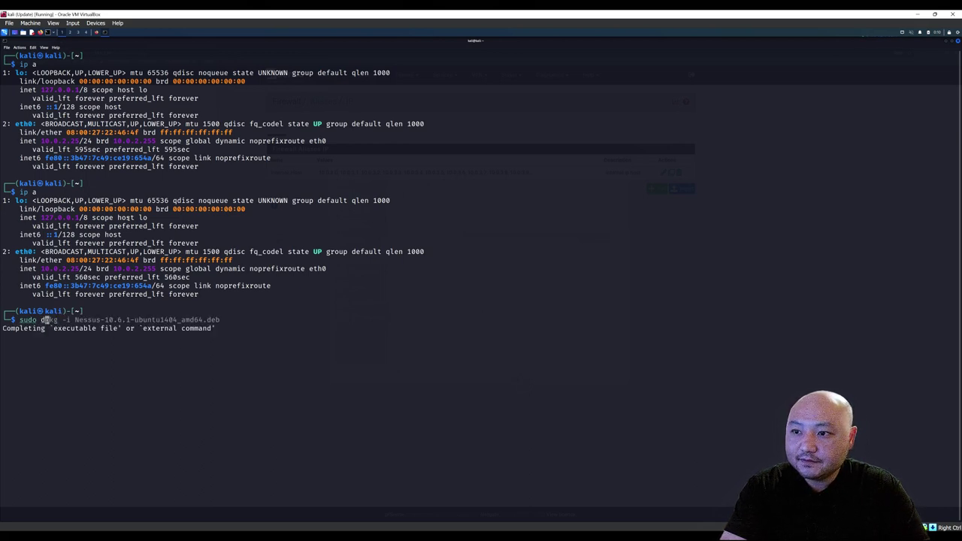
type("h")
key("Tab")
type("client")
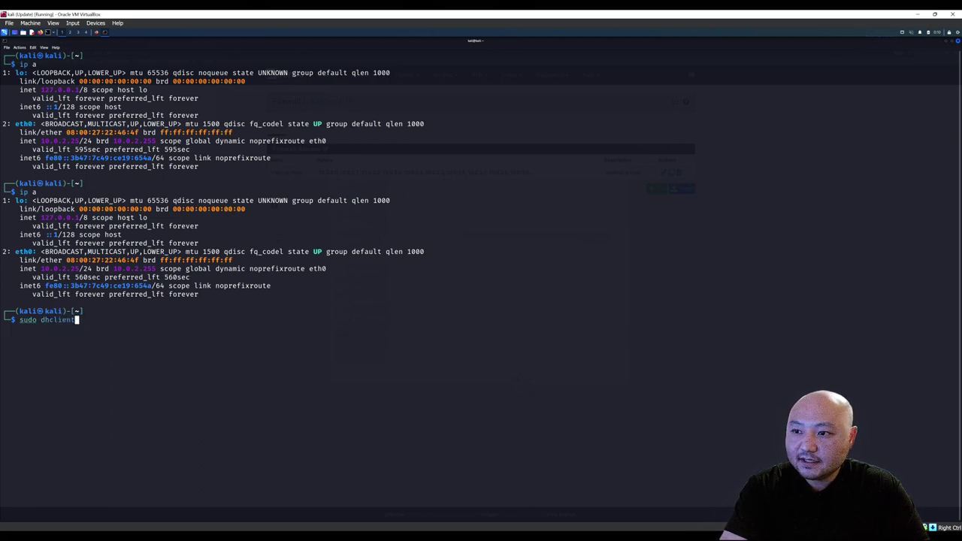
type(" -r")
key("Return")
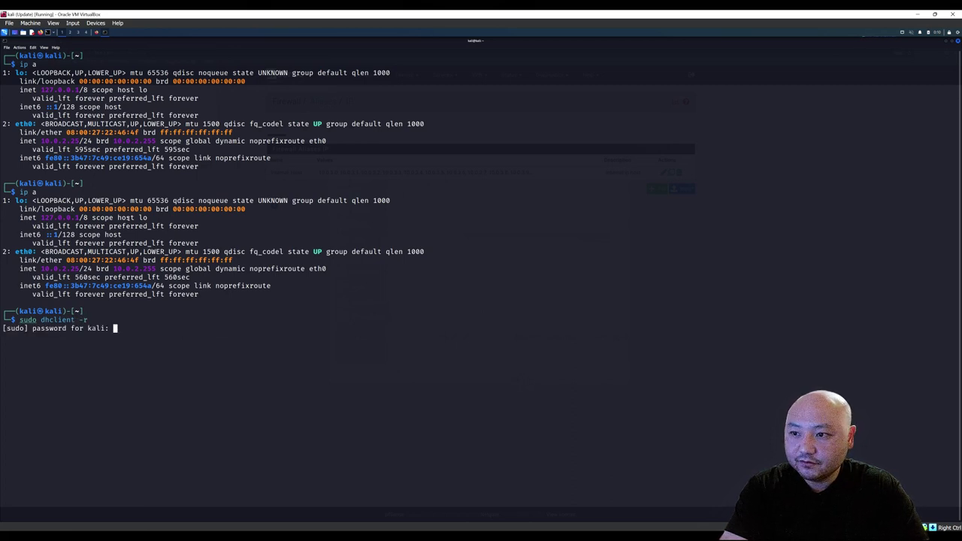
key("Return")
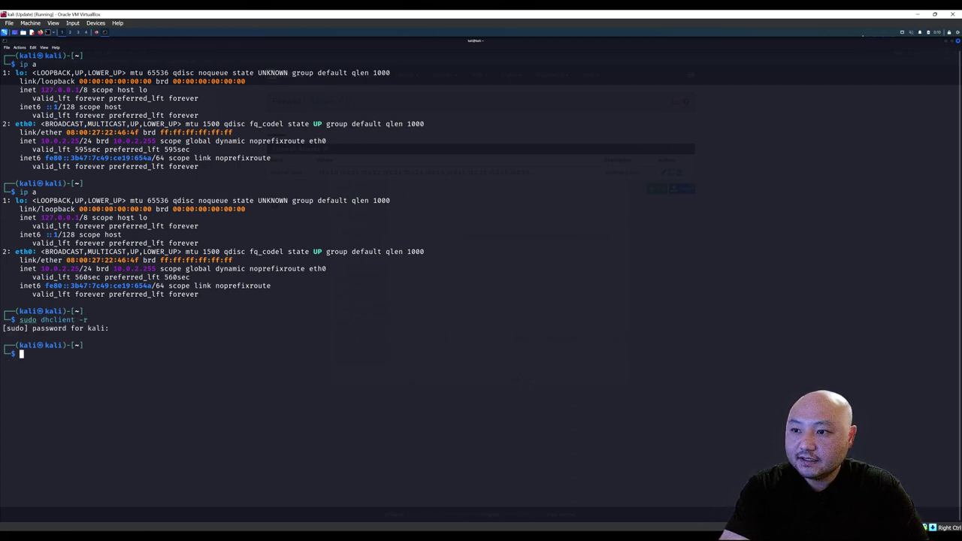
type("su")
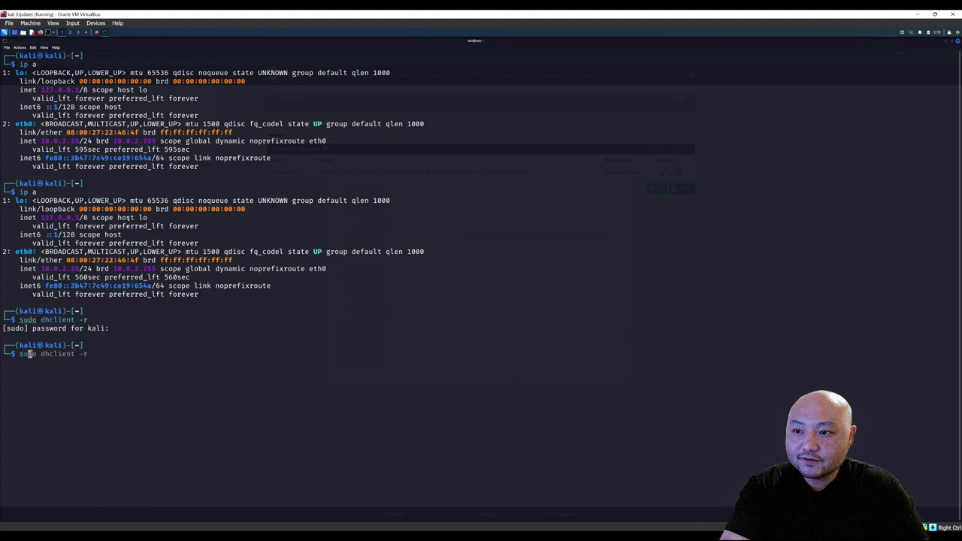
type("do dhclient")
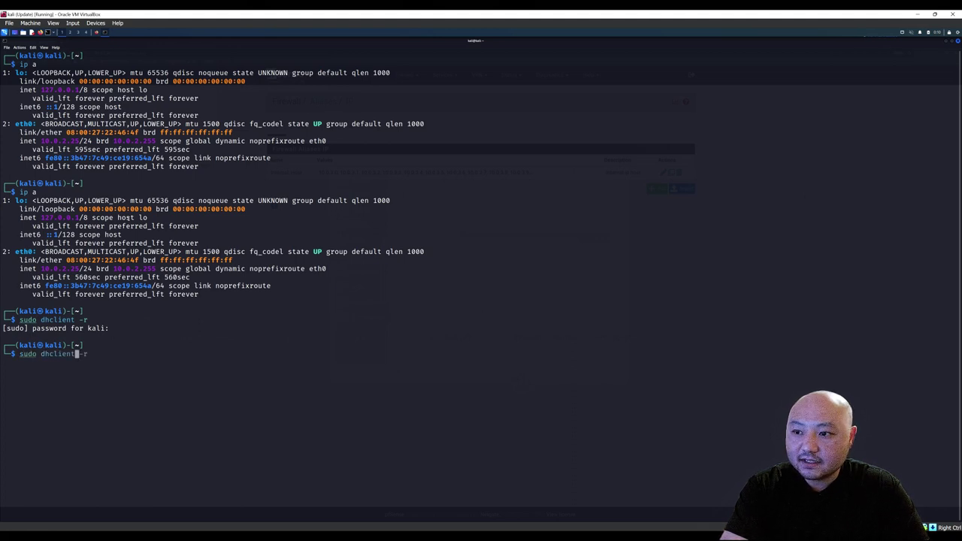
key("Return")
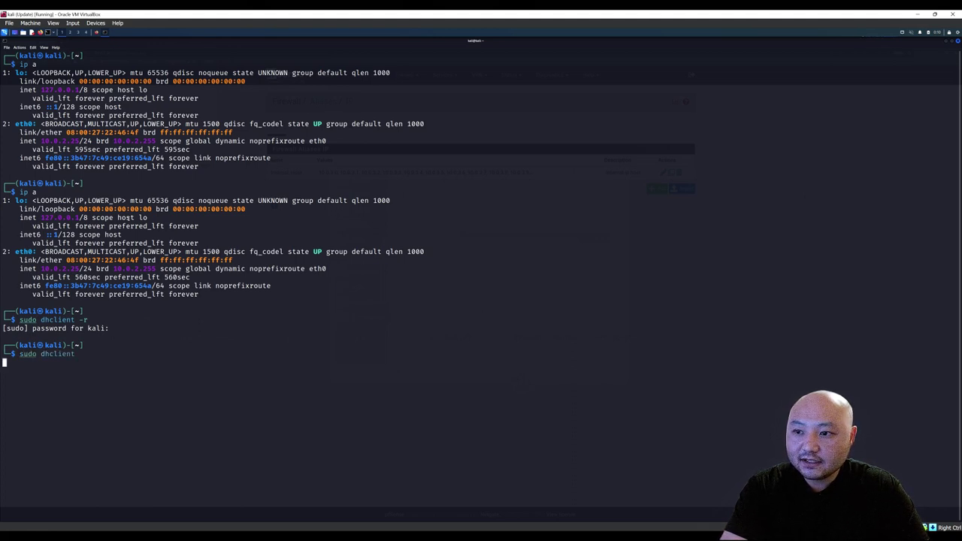
Run ip a again and compare the old 10.0.2.25 with the new 10.0.3.x eth0 address.
type("ip a")
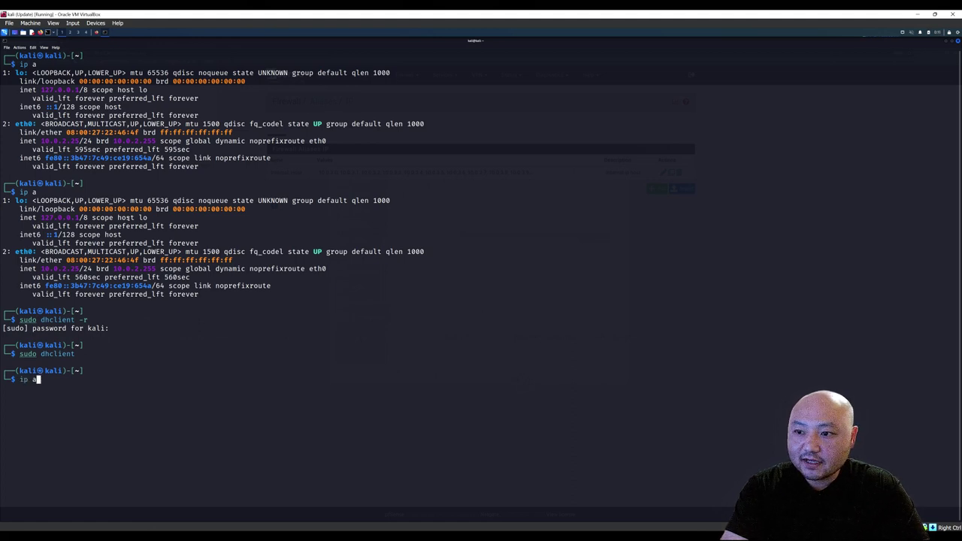
key("Return")
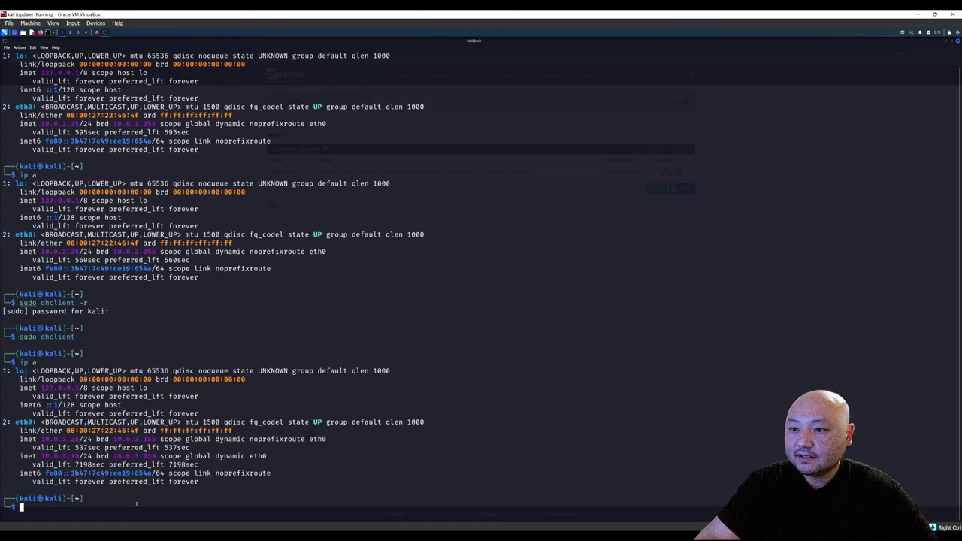
left_click_drag(36, 123, 80, 123)
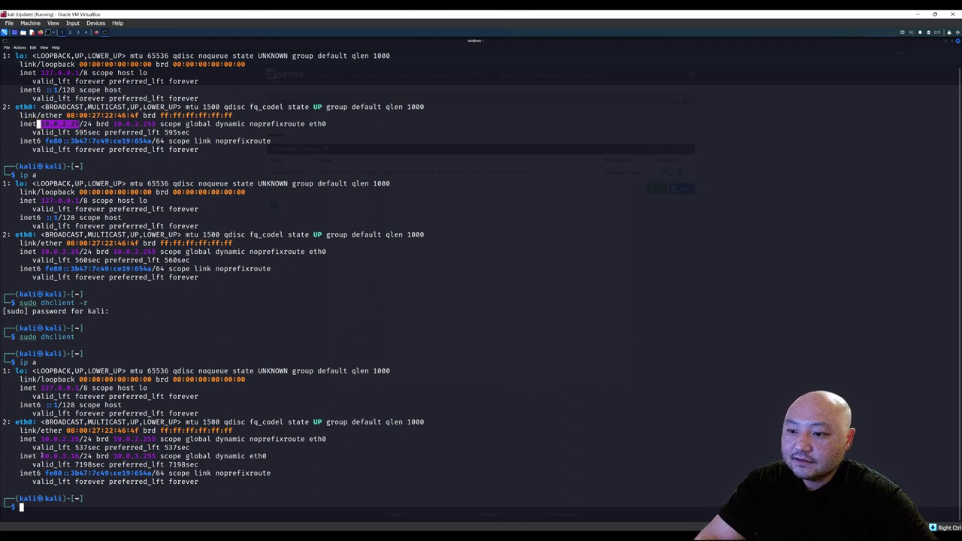
left_click_drag(41, 456, 76, 456)
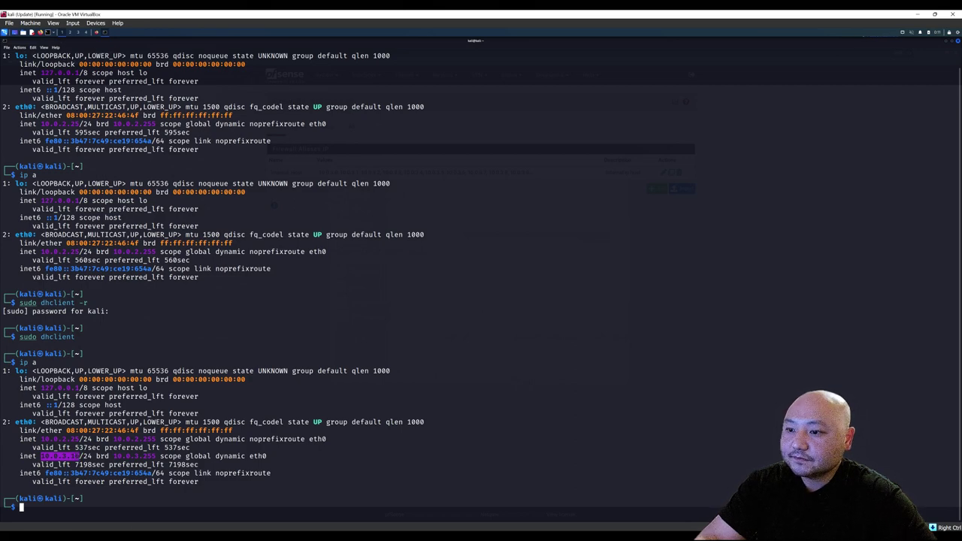
key("alt+Tab")
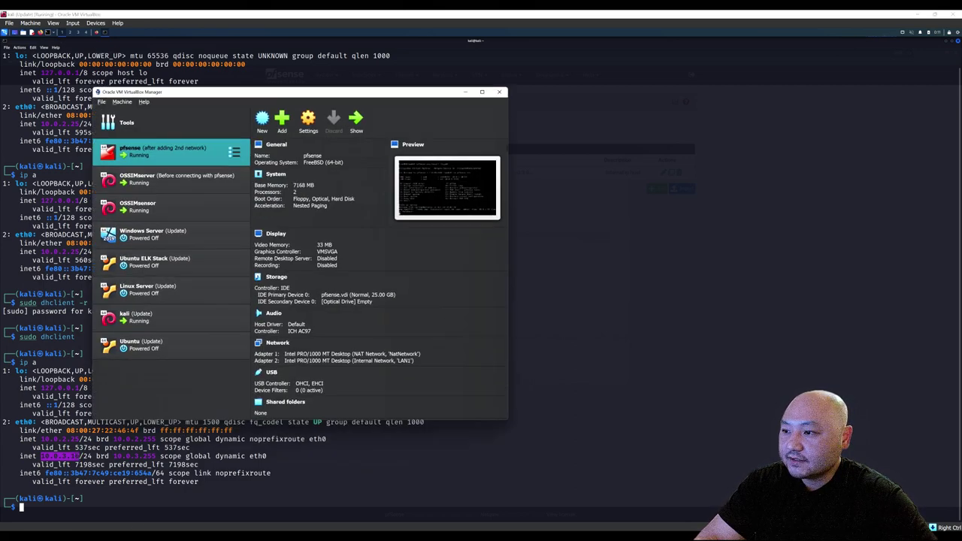
Verify kali's Adapter 1 uses Internal Network LAN1 in Settings > Network, then return to Firefox.
left_click(184, 306)
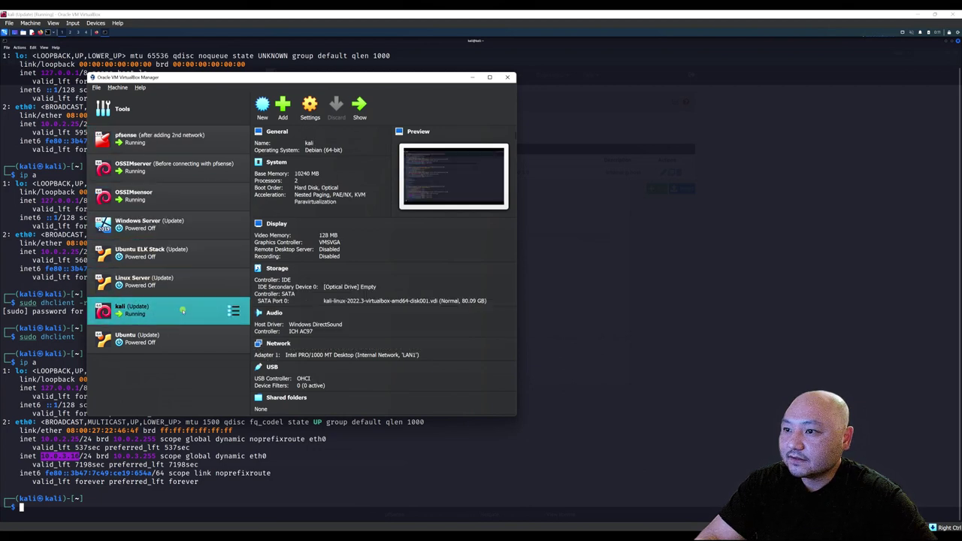
left_click(311, 106)
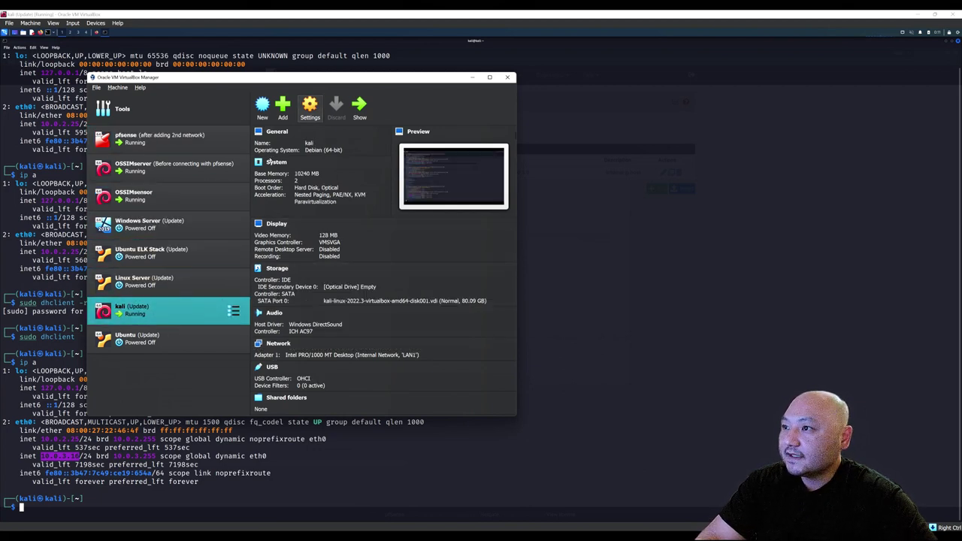
left_click(187, 232)
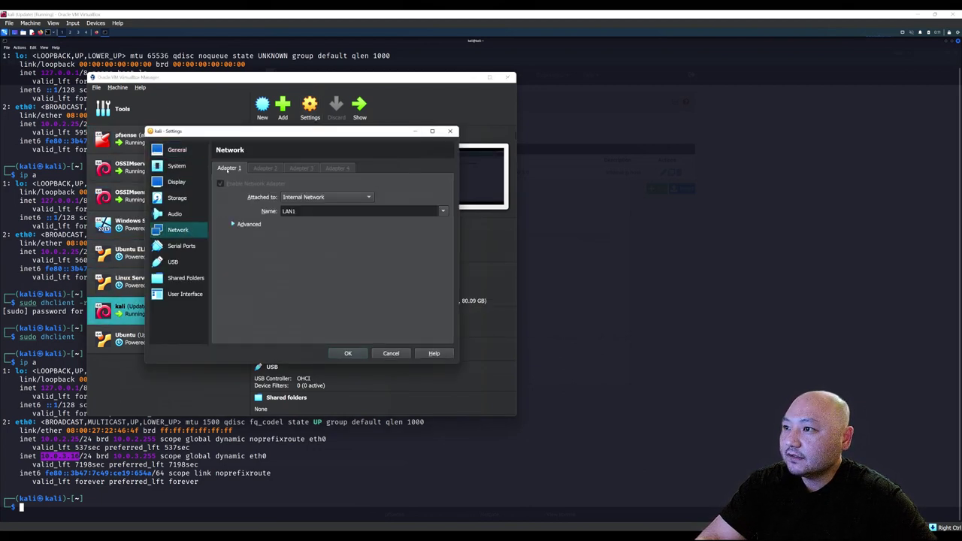
left_click(390, 354)
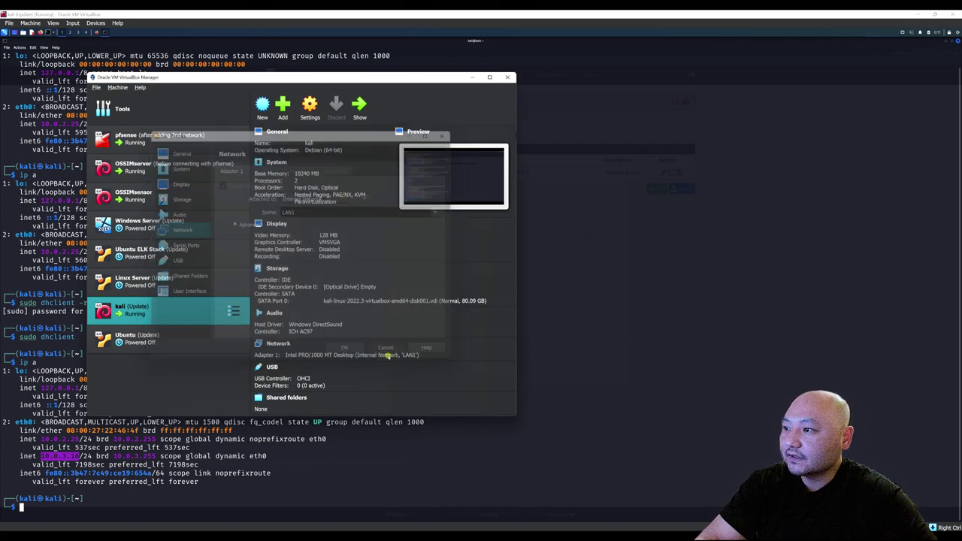
left_click(473, 78)
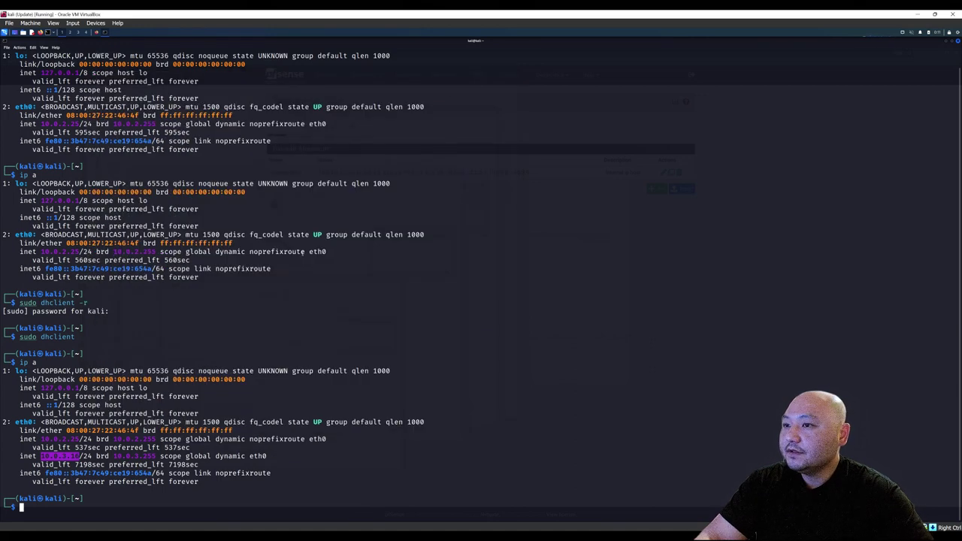
left_click(96, 32)
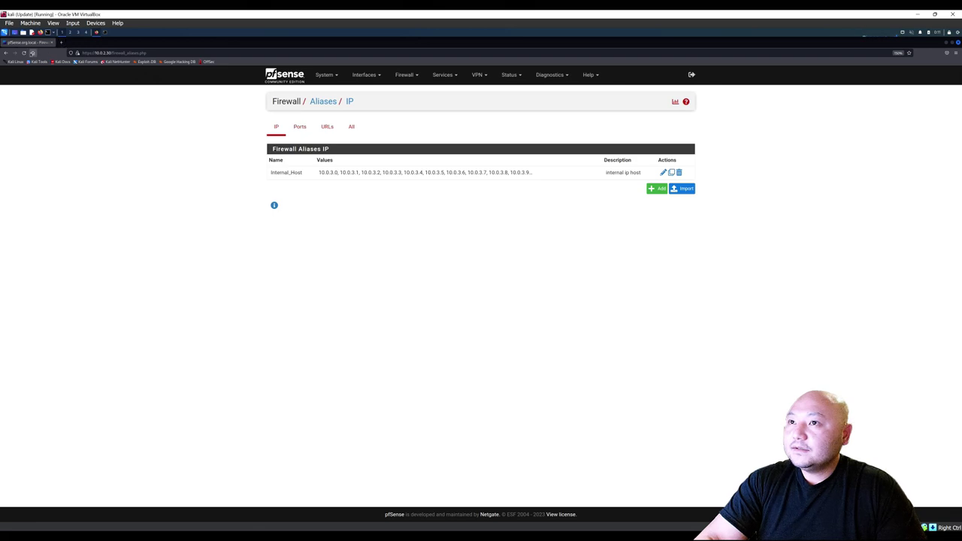
Reload the pfSense page, then ping google.com from a new, enlarged terminal.
left_click(24, 53)
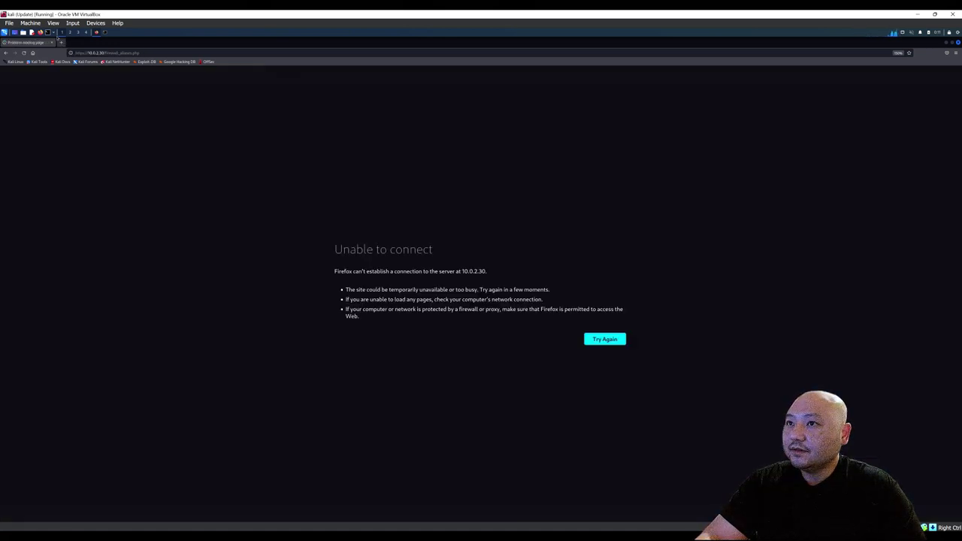
left_click(48, 32)
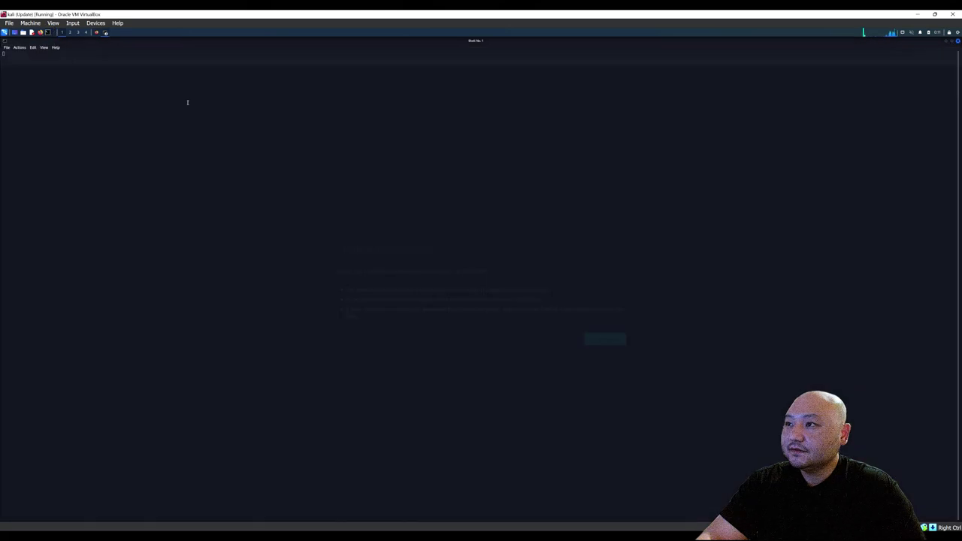
key("ctrl+plus")
key("ctrl+plus")
key("ctrl+plus")
key("ctrl+plus")
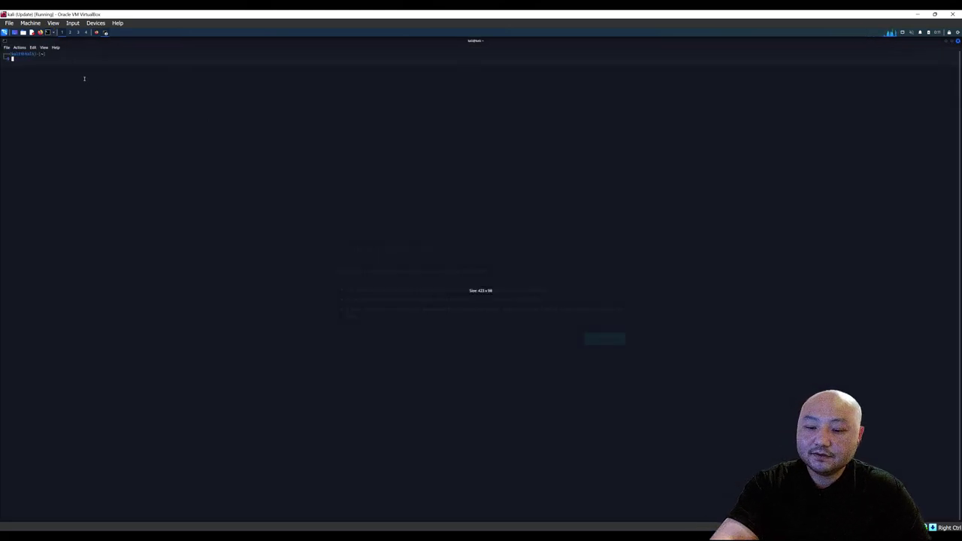
key("ctrl+plus")
key("ctrl+plus")
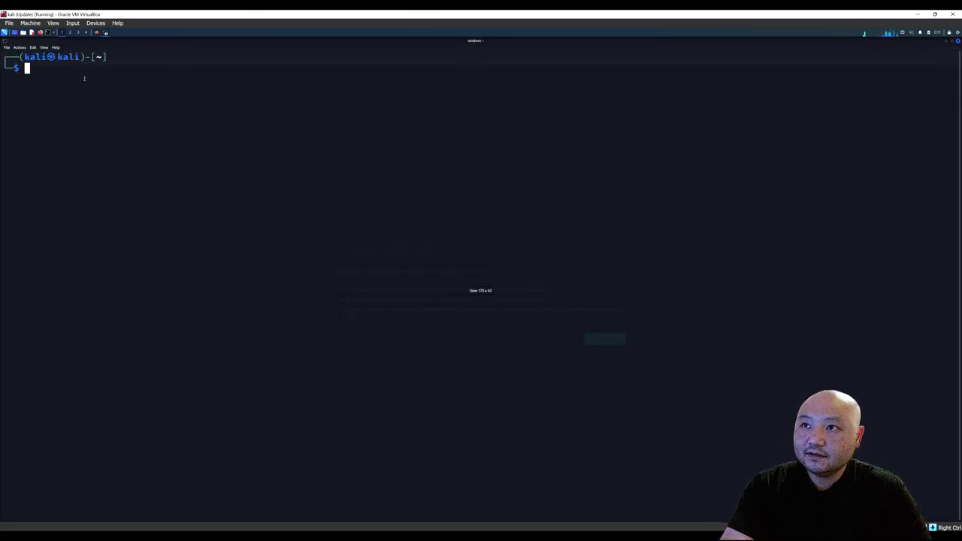
type("ping ")
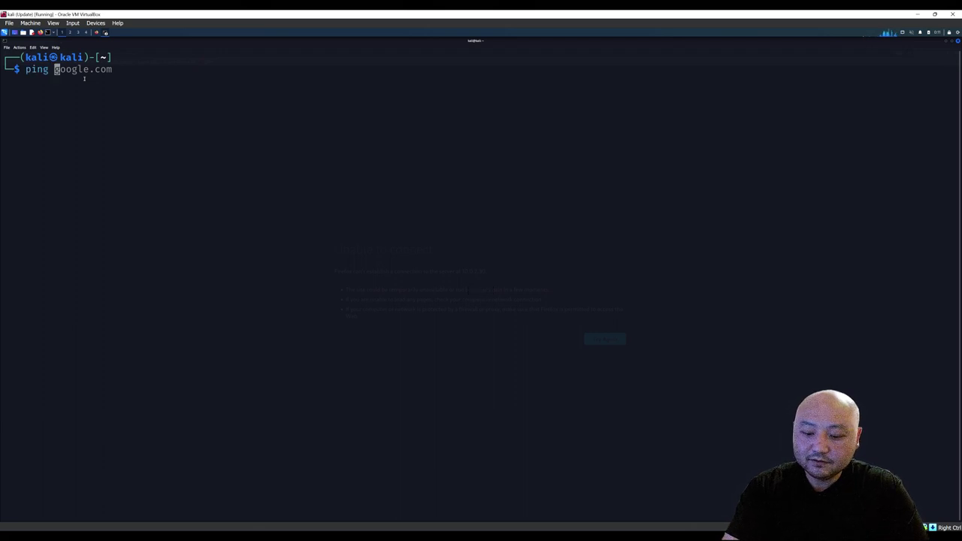
type("g")
key("Tab")
key("Right")
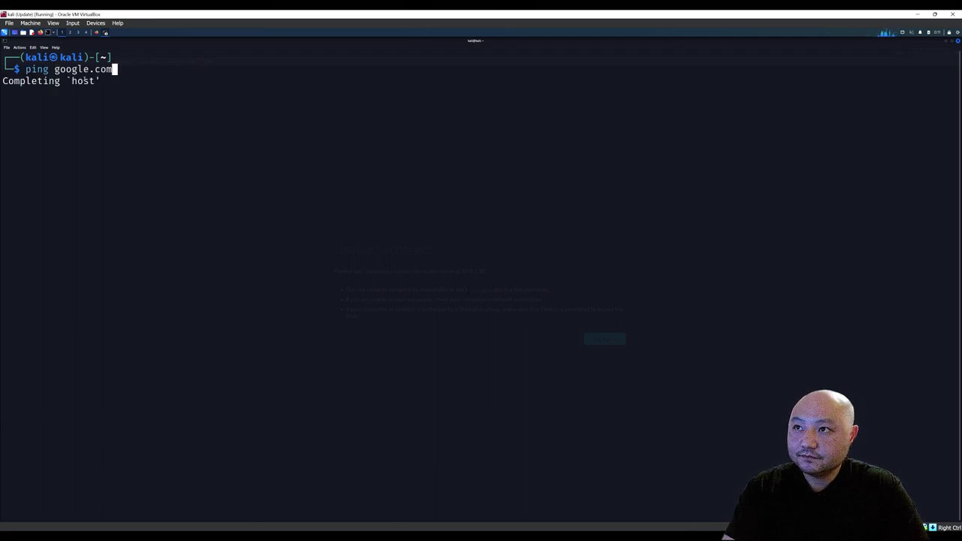
key("Return")
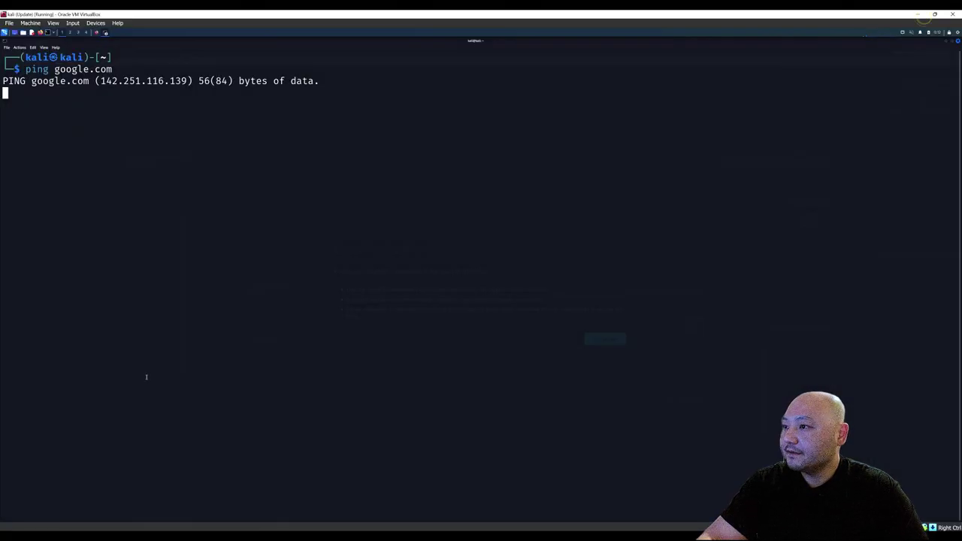
Stop the ping with Ctrl+C and list the network interfaces with ip a.
left_click(188, 213)
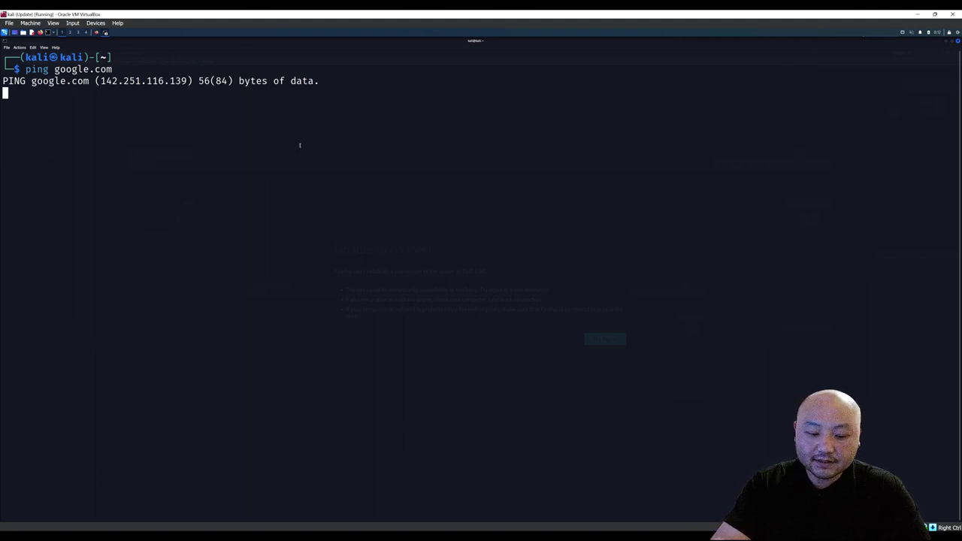
key("ctrl+c")
type("ip a")
key("Return")
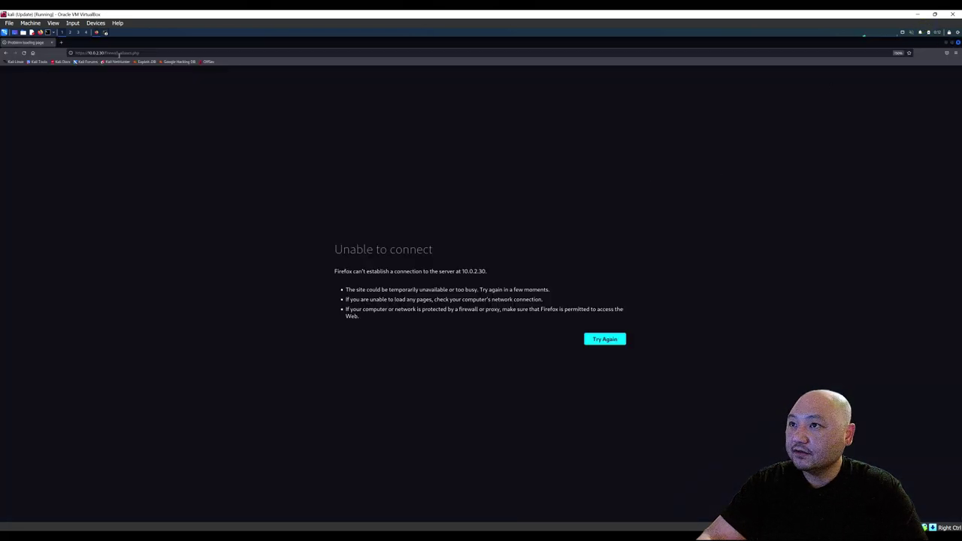
left_click(119, 54)
left_click(106, 53)
left_click_drag(105, 53, 208, 58)
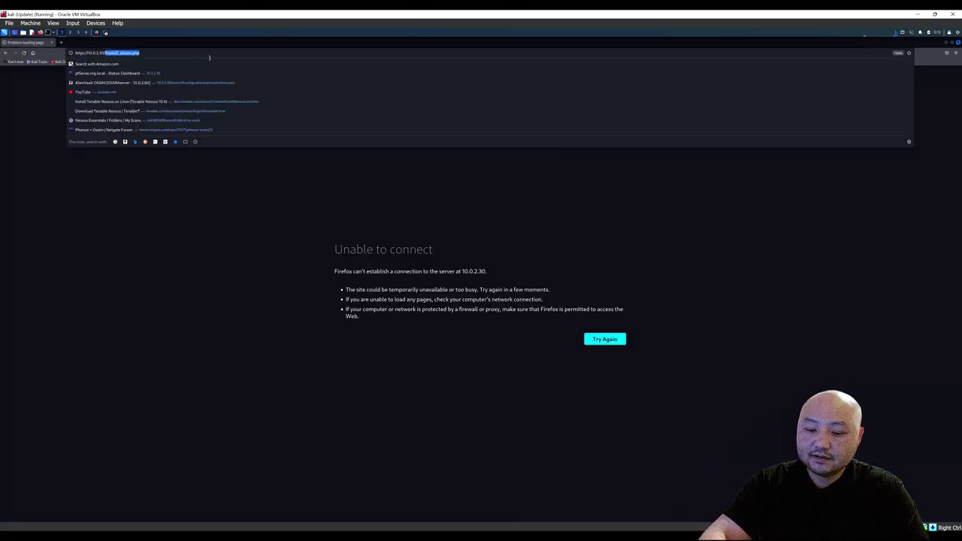
key("BackSpace")
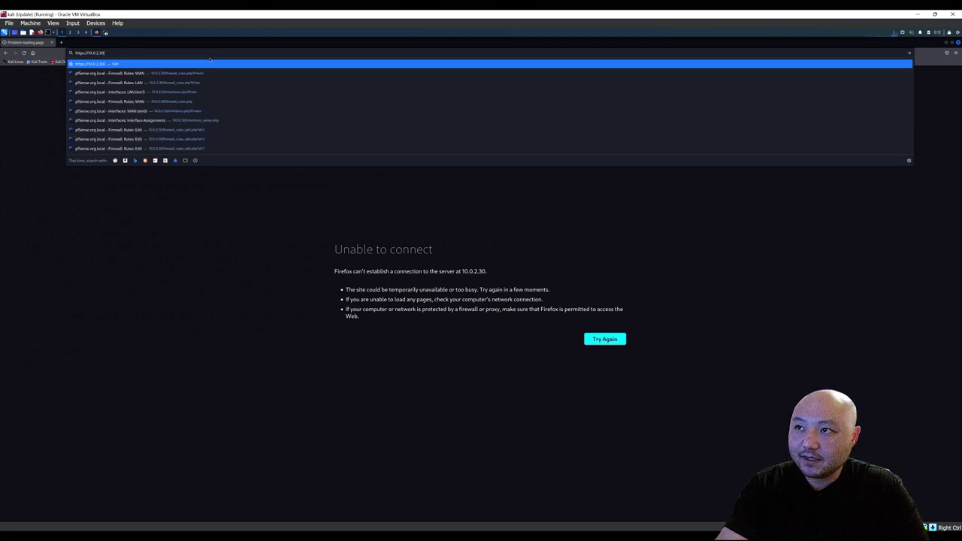
key("Return")
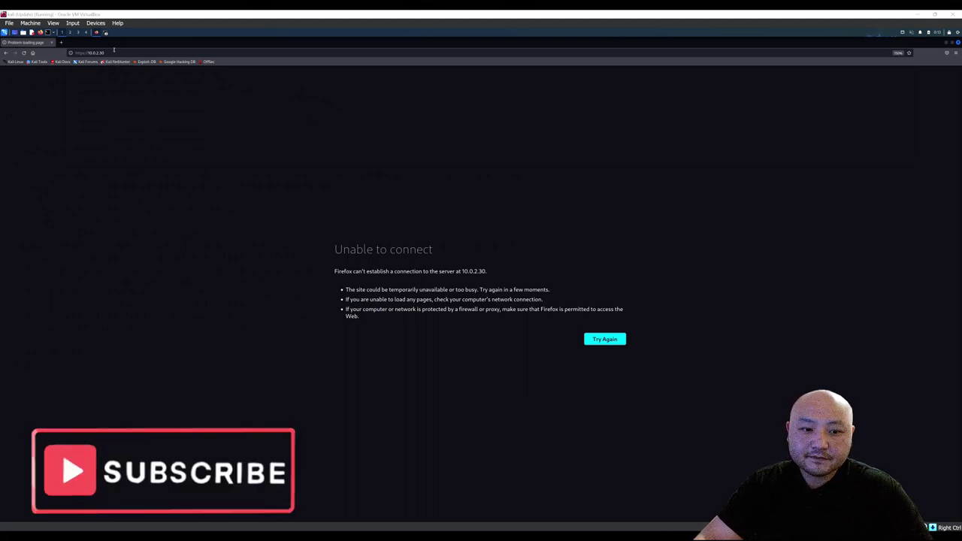
Switch Kali's Adapter 1 back to NAT Network NatNetwork and reload the pfSense dashboard.
left_click(96, 22)
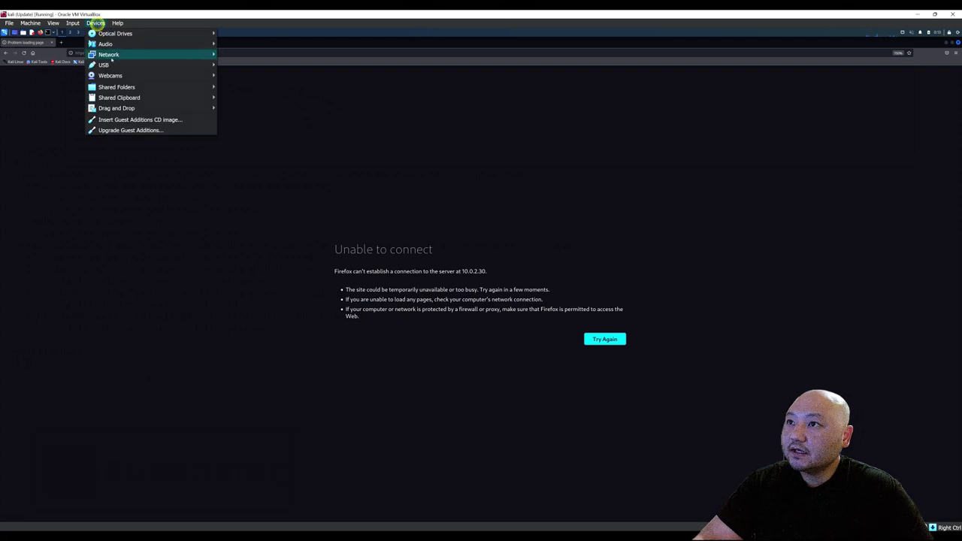
left_click(233, 55)
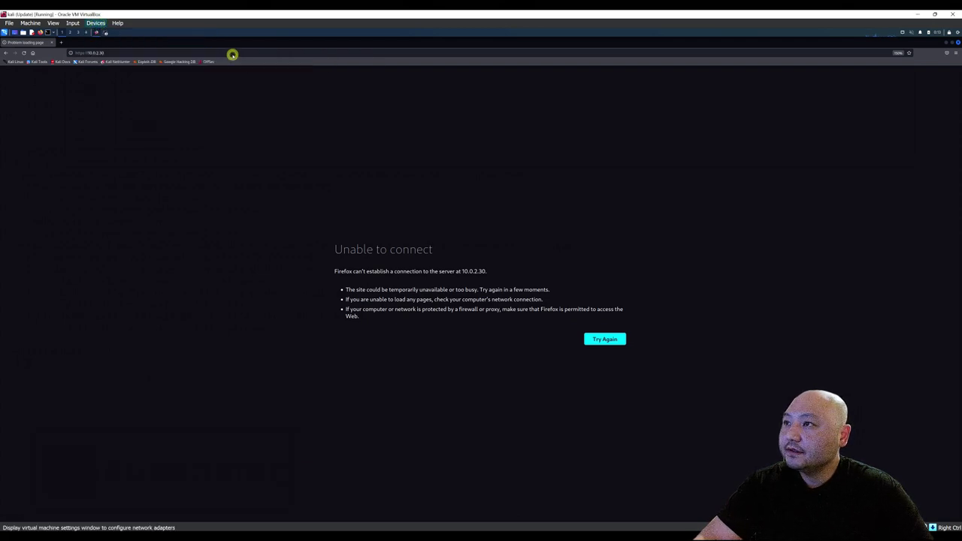
left_click(467, 223)
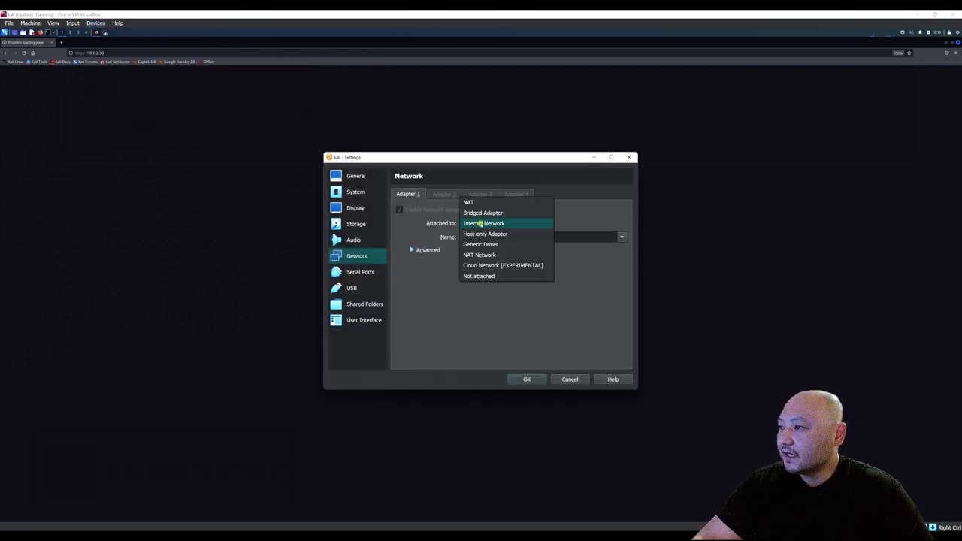
left_click(500, 253)
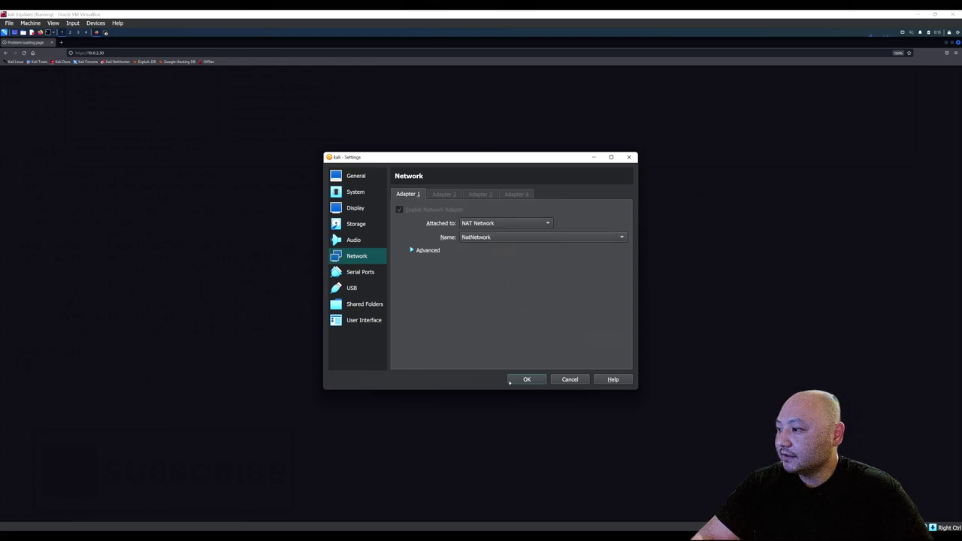
left_click(517, 378)
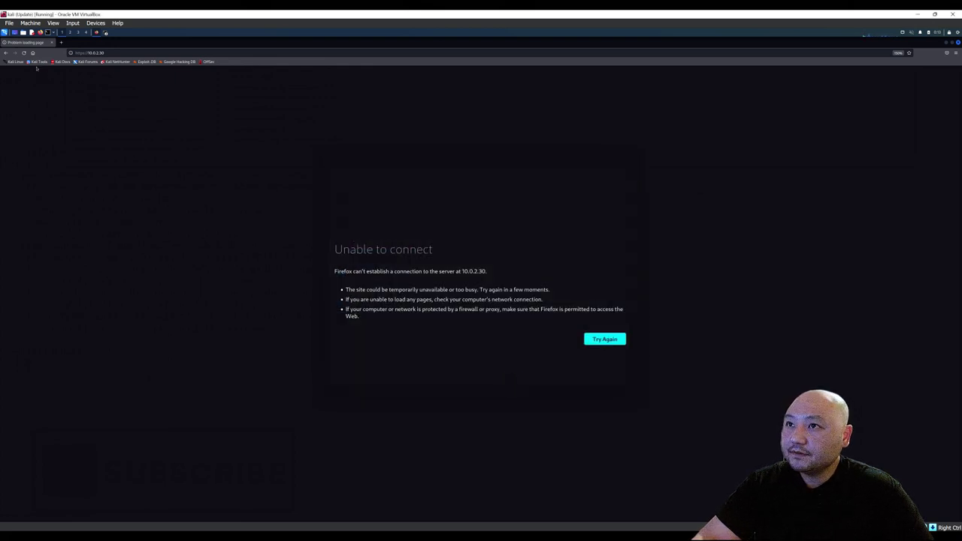
left_click(24, 53)
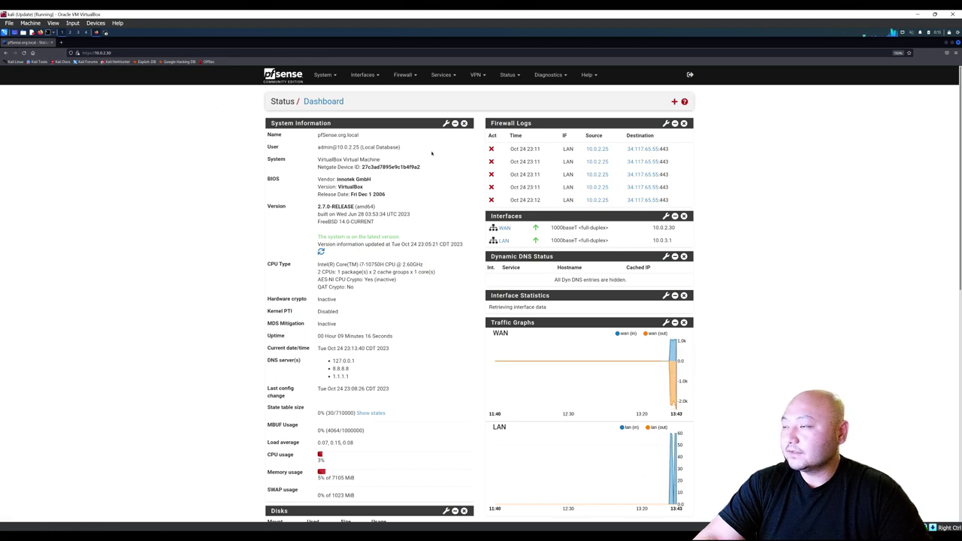
Browse the Interfaces and Firewall menus, then open Firewall > Aliases.
left_click(364, 75)
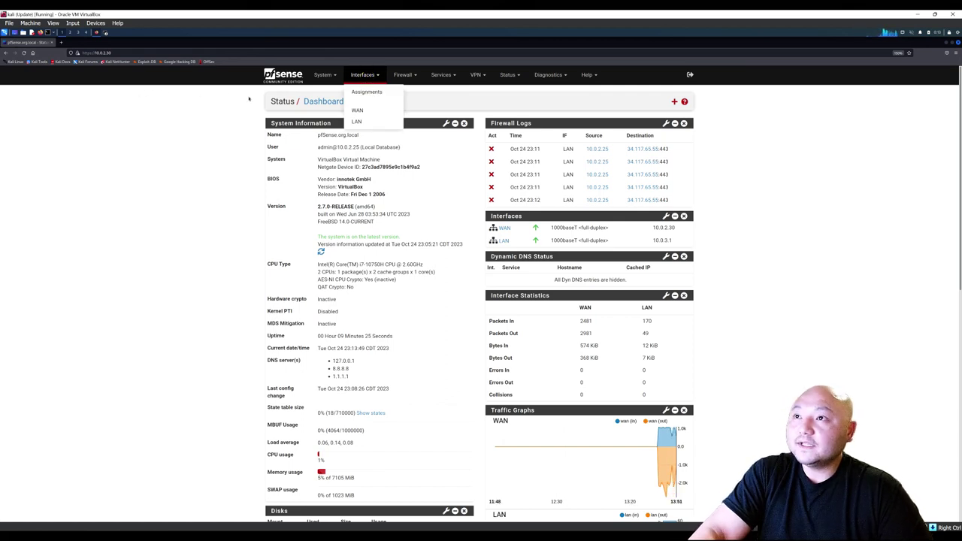
left_click(416, 97)
left_click(405, 76)
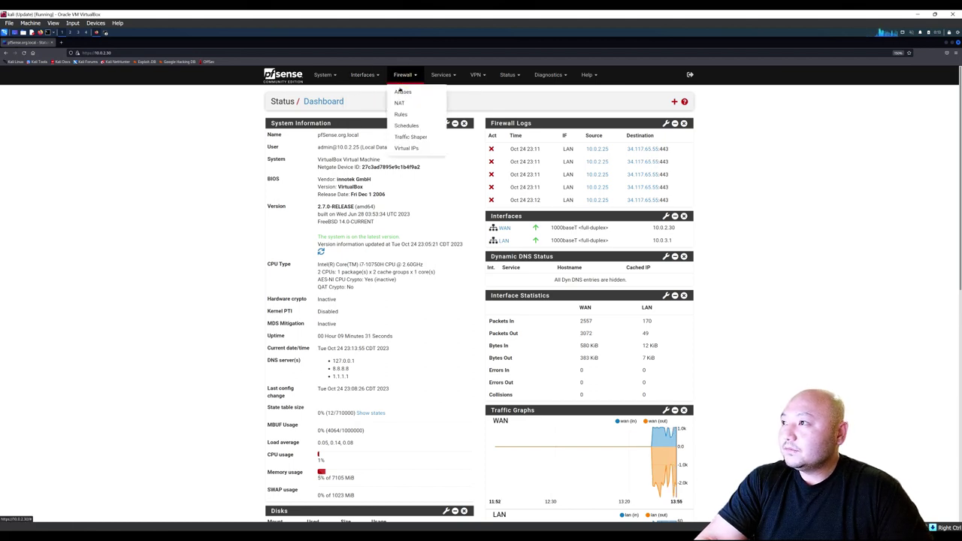
left_click(369, 76)
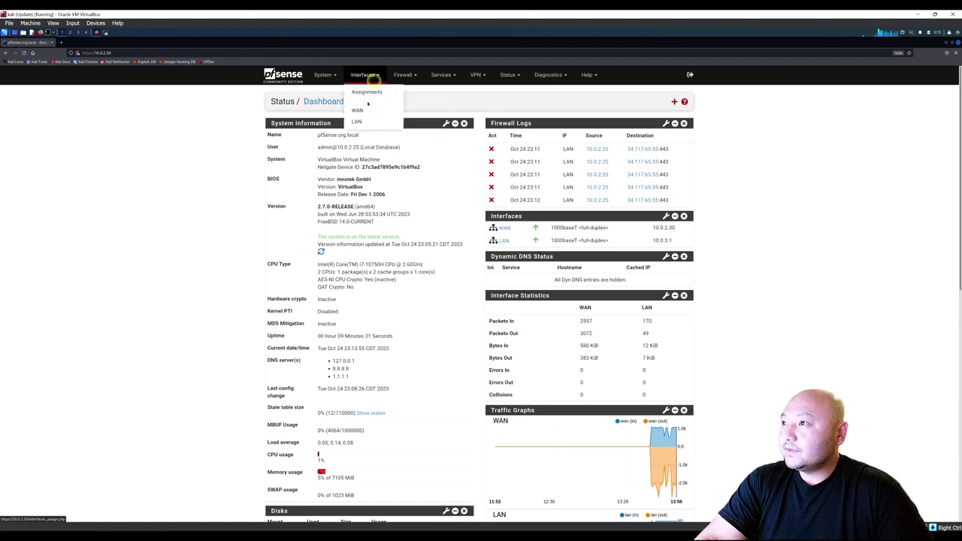
left_click(414, 96)
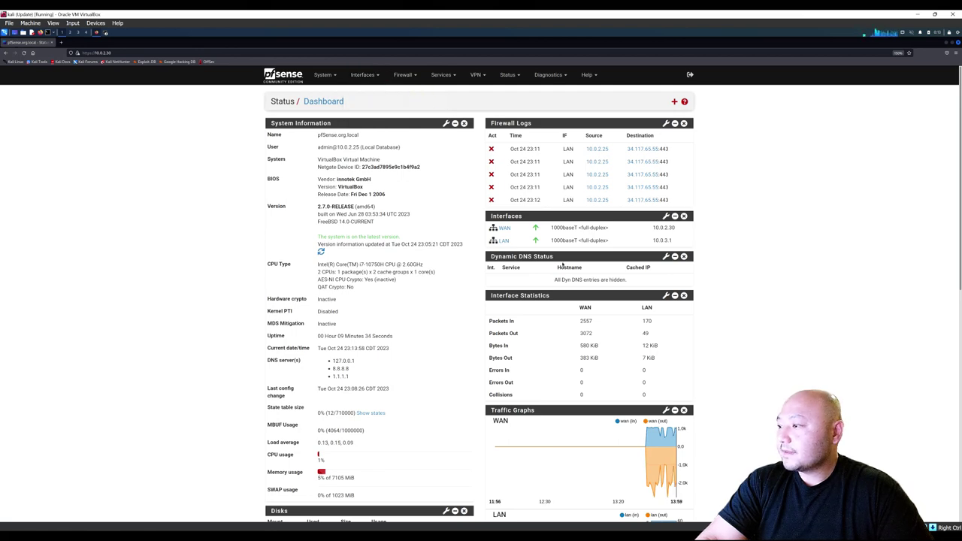
scroll(562, 265, "down", 3)
scroll(473, 185, "up", 3)
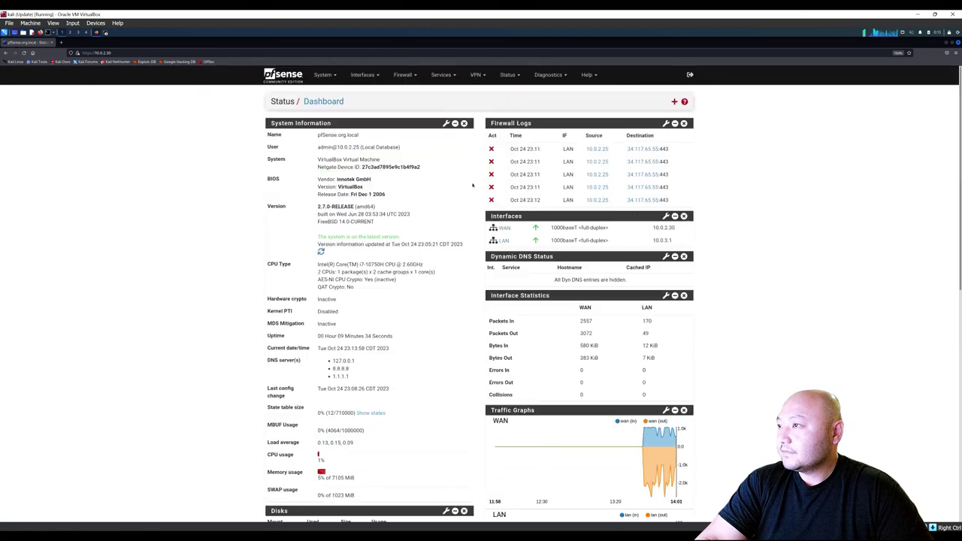
left_click(403, 74)
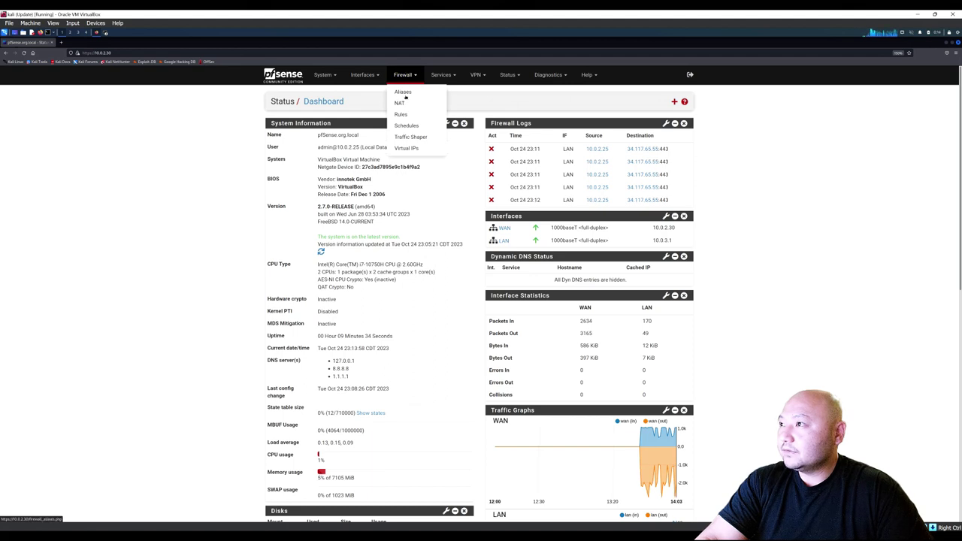
left_click(404, 94)
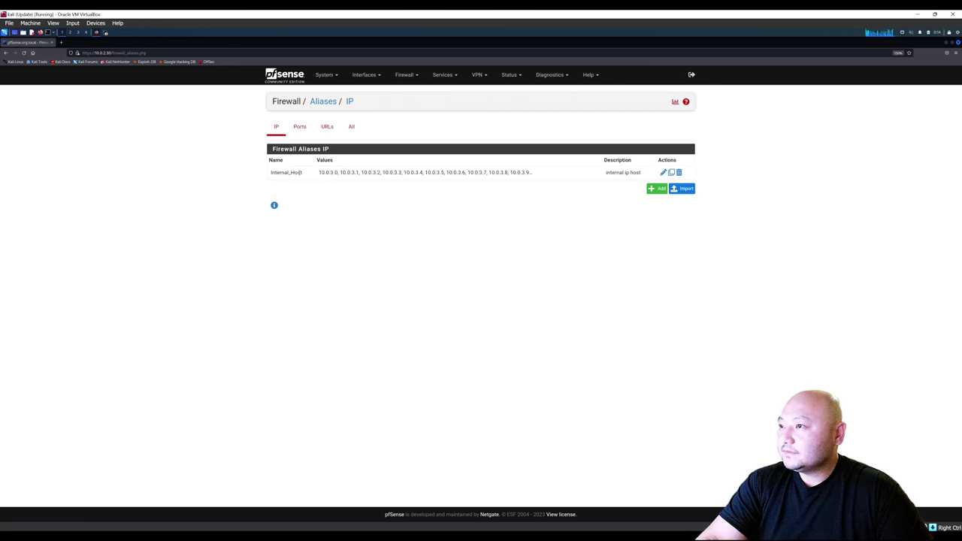
Review the Internal_Host alias's host entries, then go back to Aliases and add a new one.
left_click(343, 201)
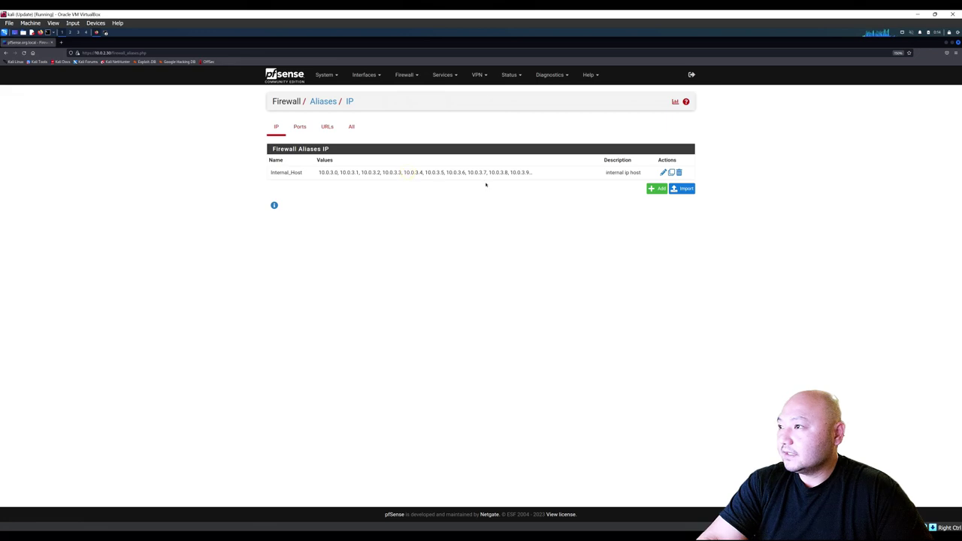
left_click(664, 173)
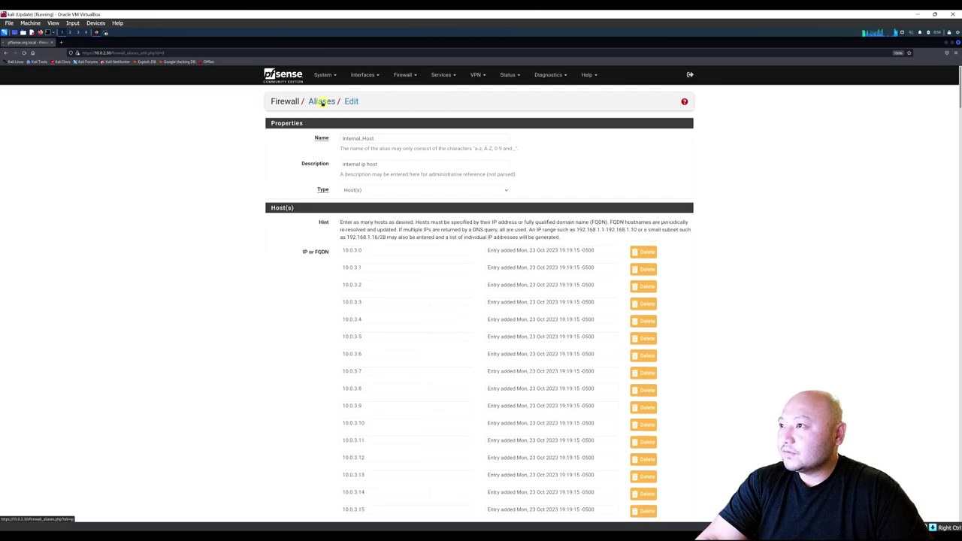
left_click(321, 100)
left_click(657, 189)
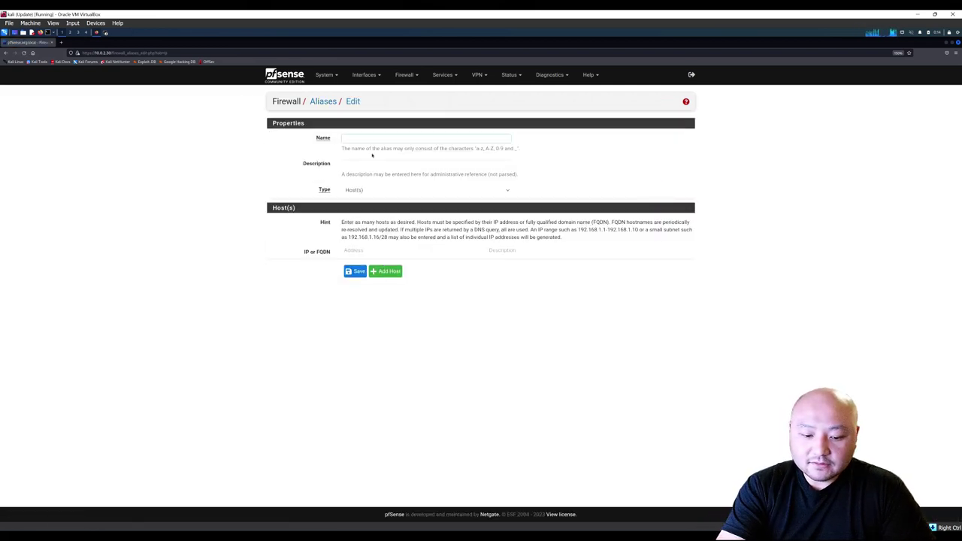
Name the new alias 'test' and keep its type as Host(s).
type("test")
key("BackSpace")
key("BackSpace")
key("BackSpace")
key("BackSpace")
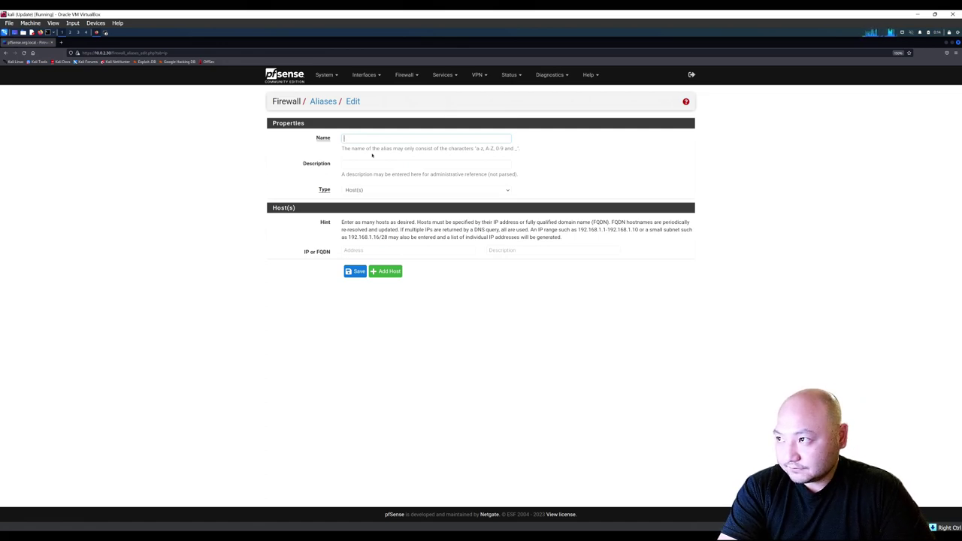
type("test")
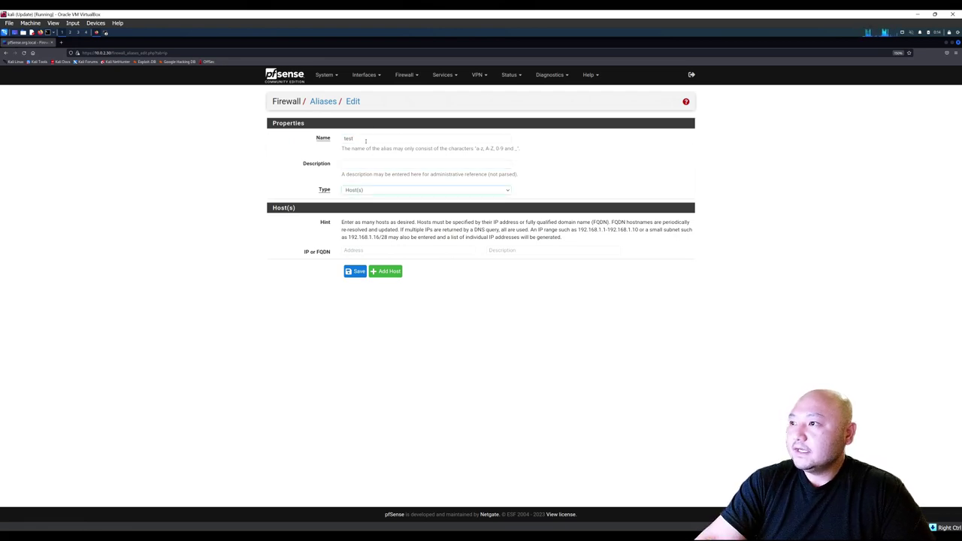
left_click(364, 190)
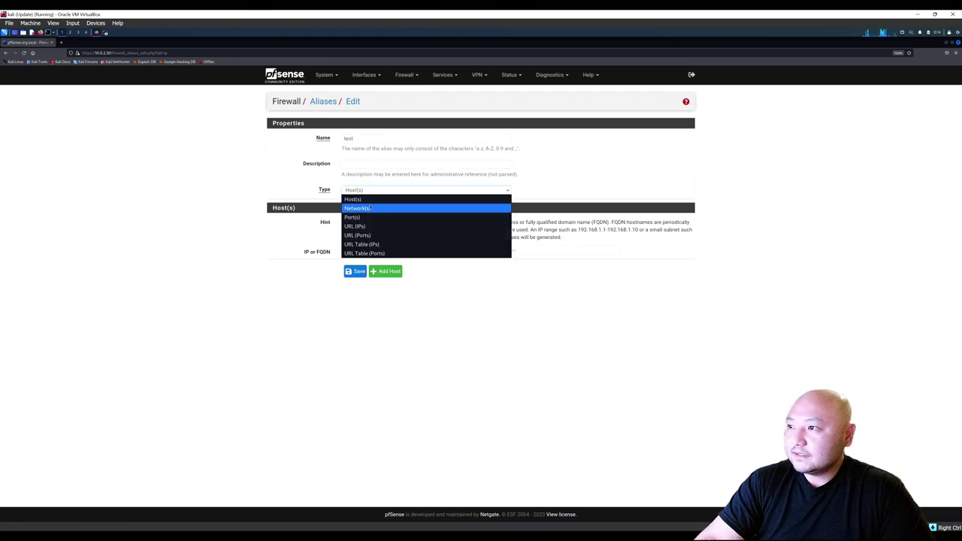
left_click(373, 200)
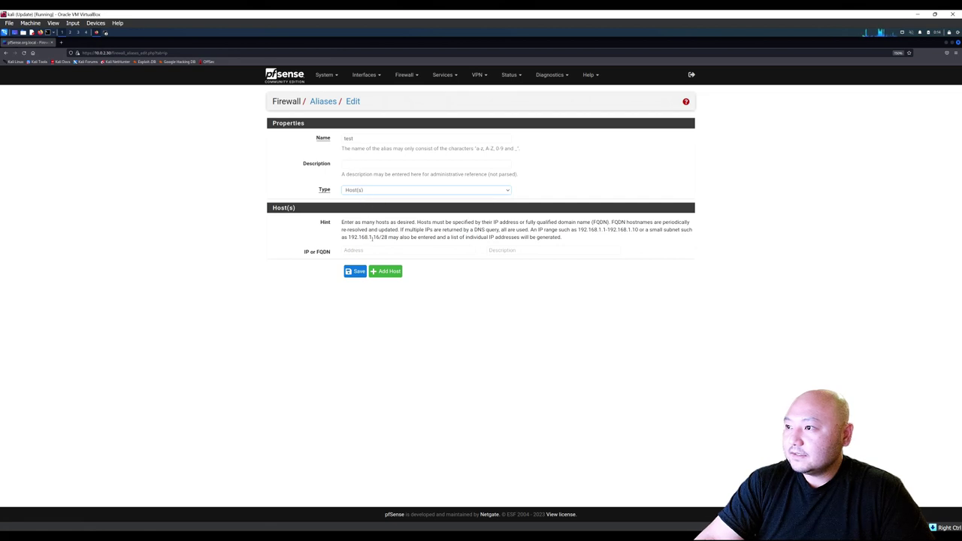
Enter 10.0.3.1/24 as the alias address and save the alias.
left_click(369, 251)
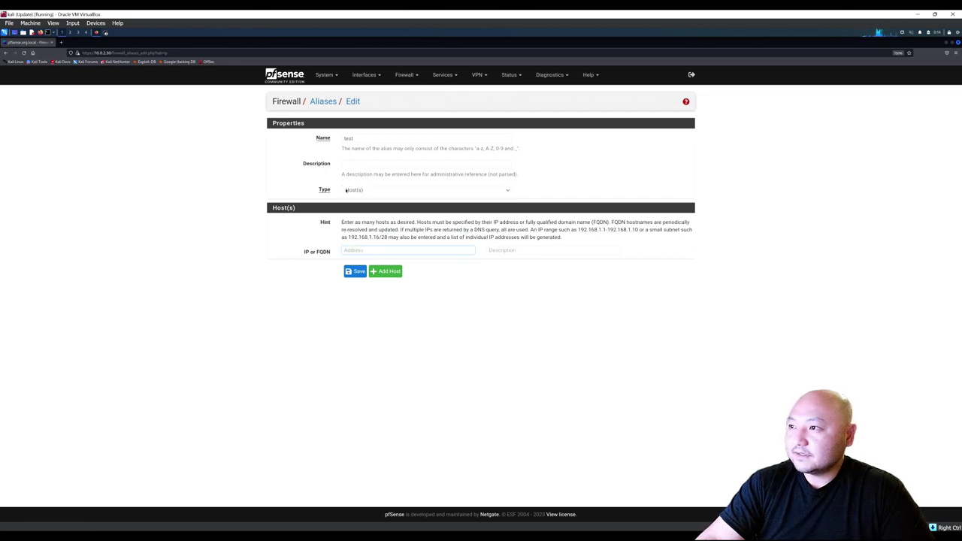
type("10")
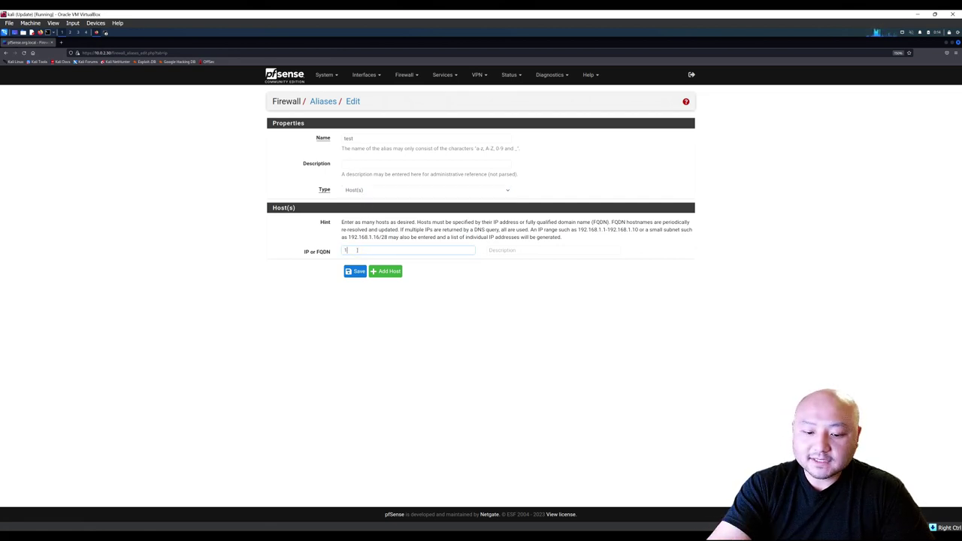
type(".0.3")
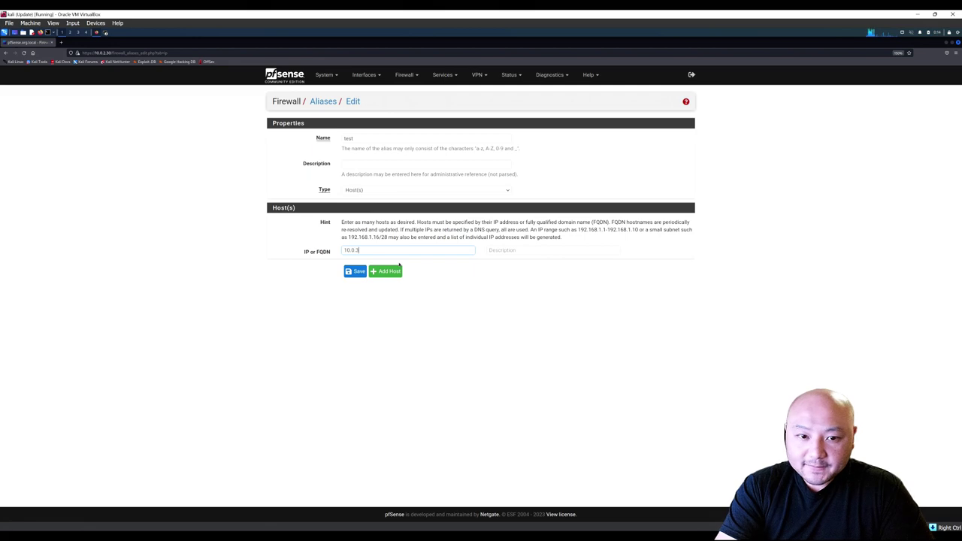
key("ctrl+plus")
key("ctrl+plus")
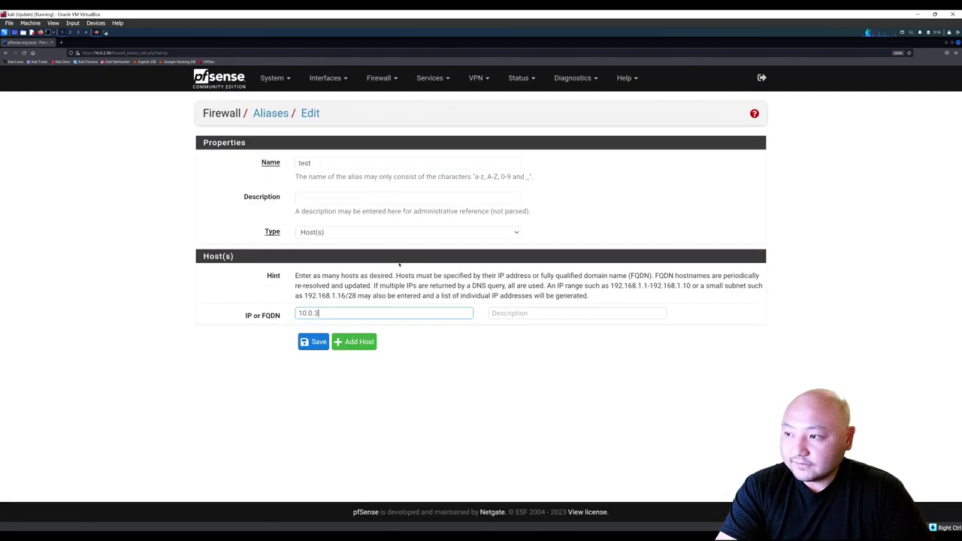
type(".1/24")
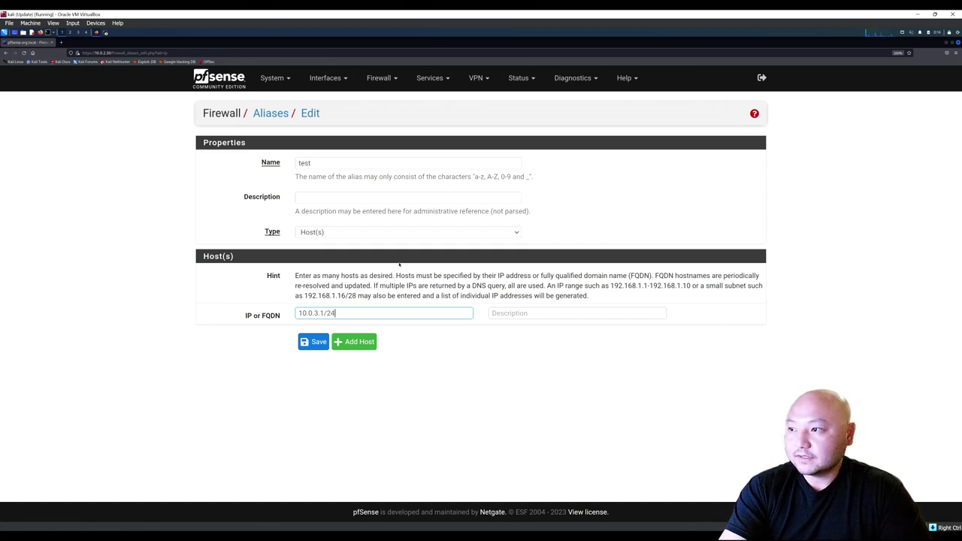
left_click(314, 342)
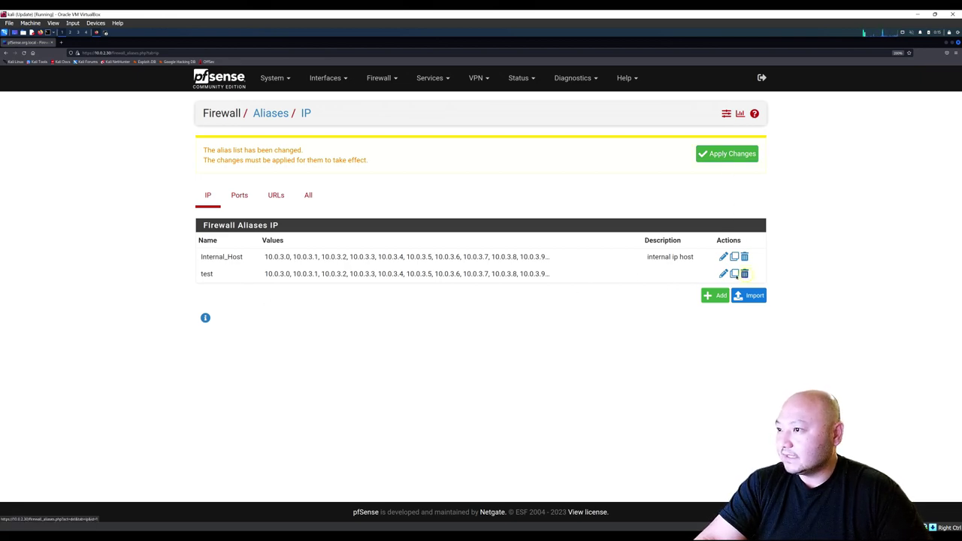
Delete the test alias, then show the LAN tab under Firewall > Rules.
left_click(745, 274)
left_click(532, 303)
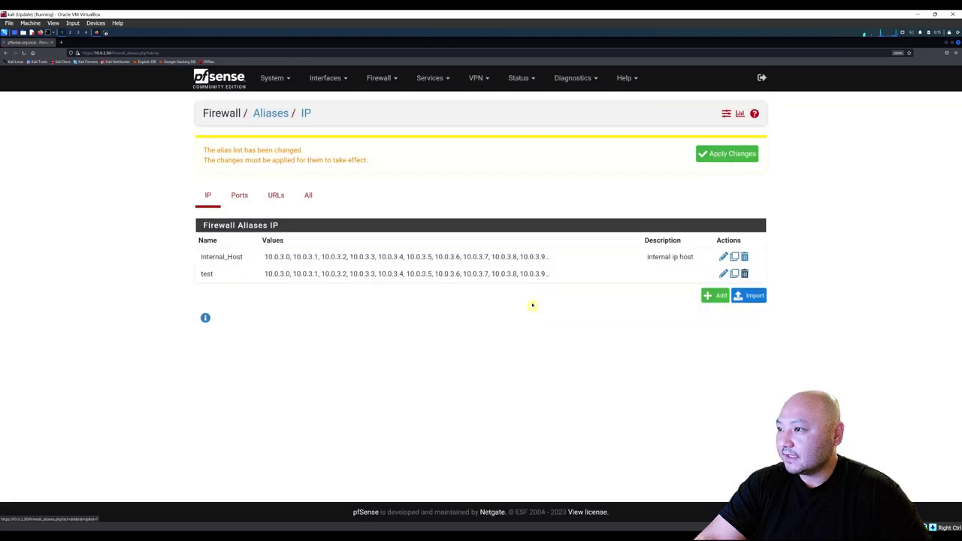
left_click(378, 81)
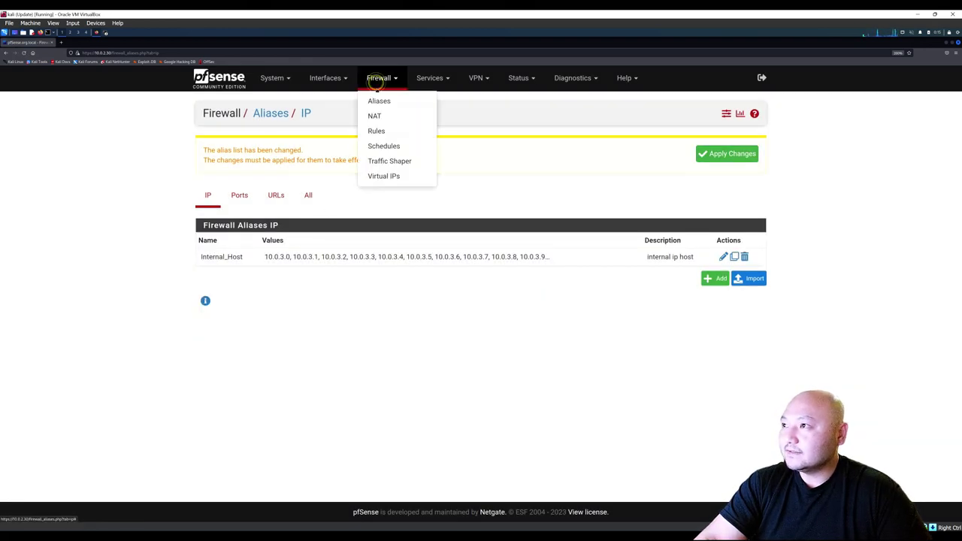
left_click(379, 131)
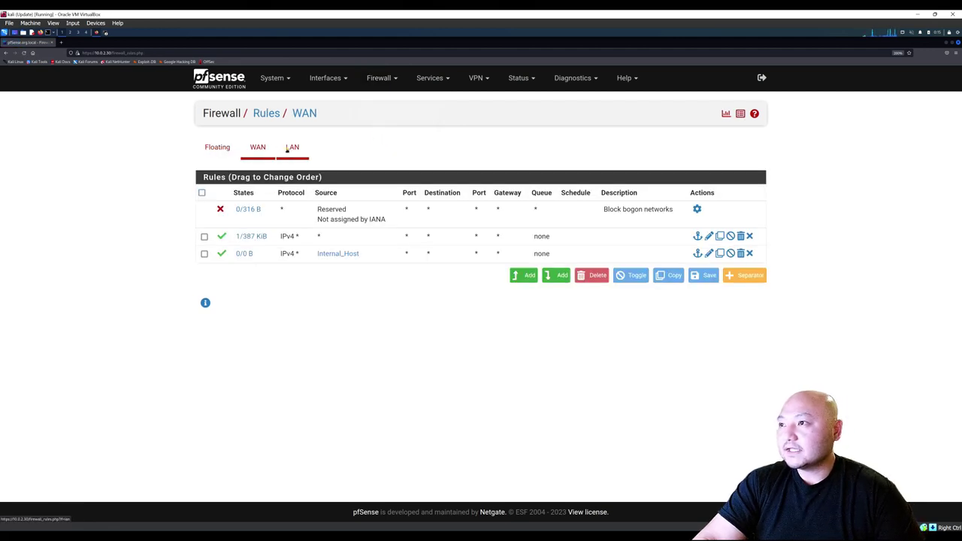
left_click(292, 148)
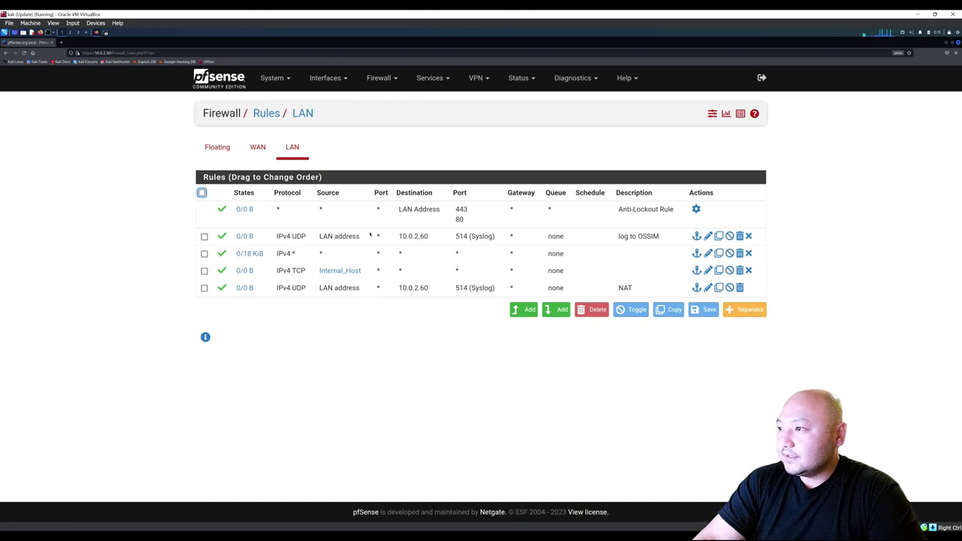
left_click(520, 313)
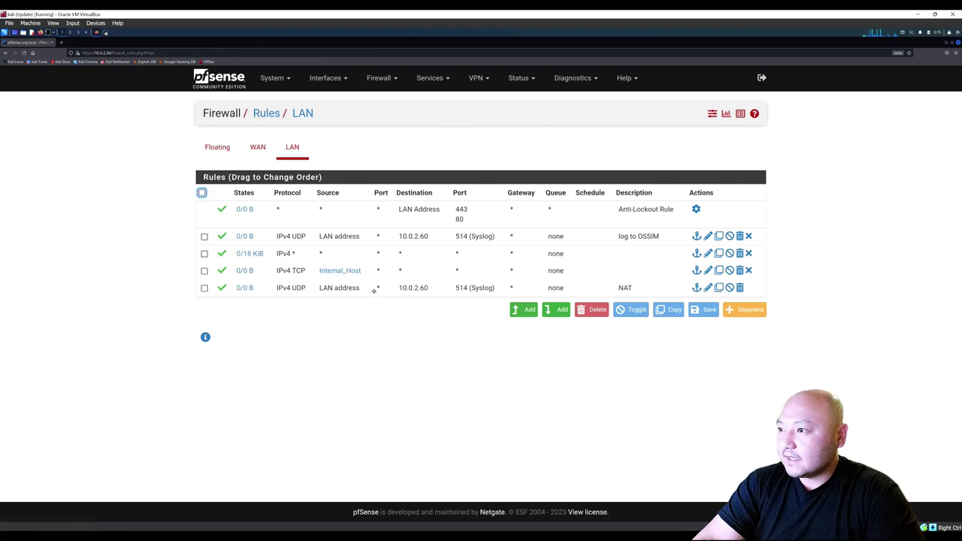
Open the catch-all IPv4 LAN rule, keeping action Pass and address family IPv4.
double_click(351, 254)
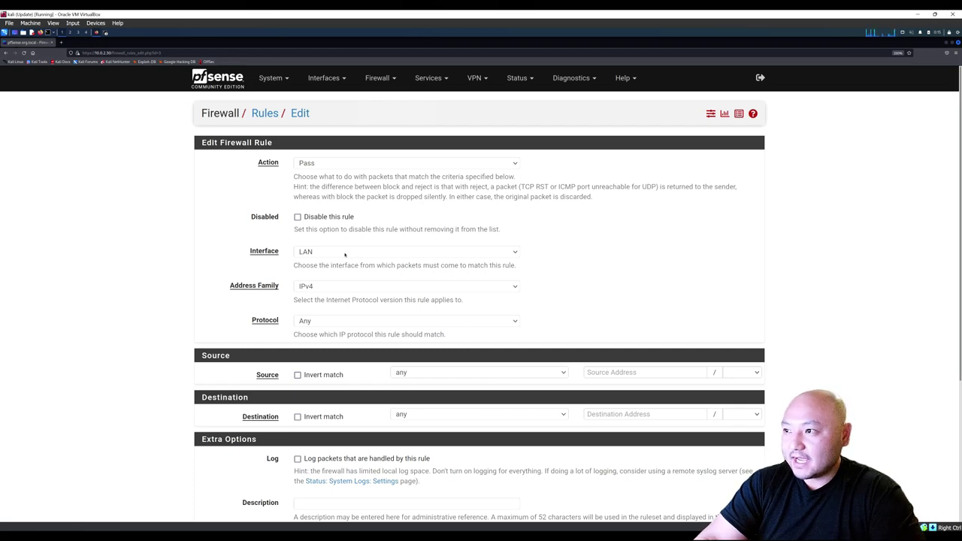
left_click(302, 164)
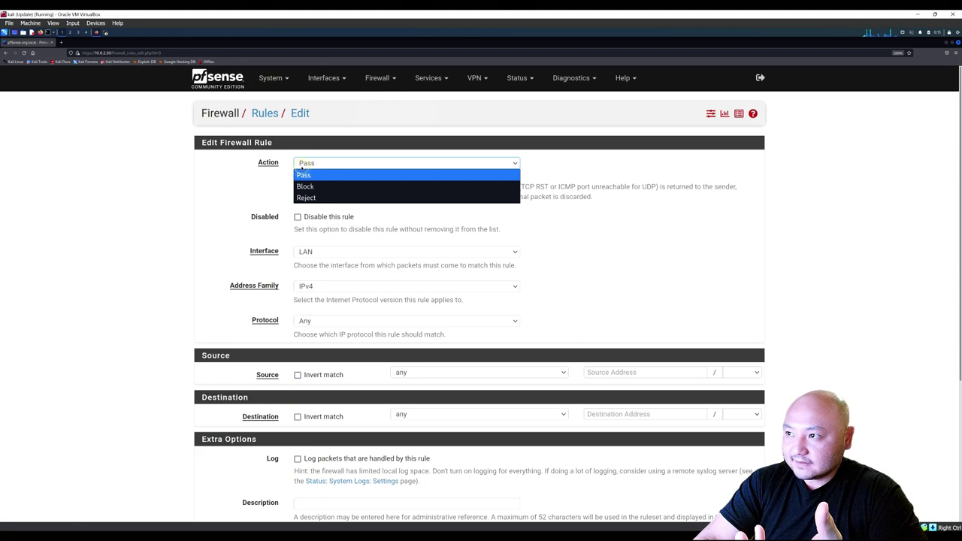
left_click(263, 182)
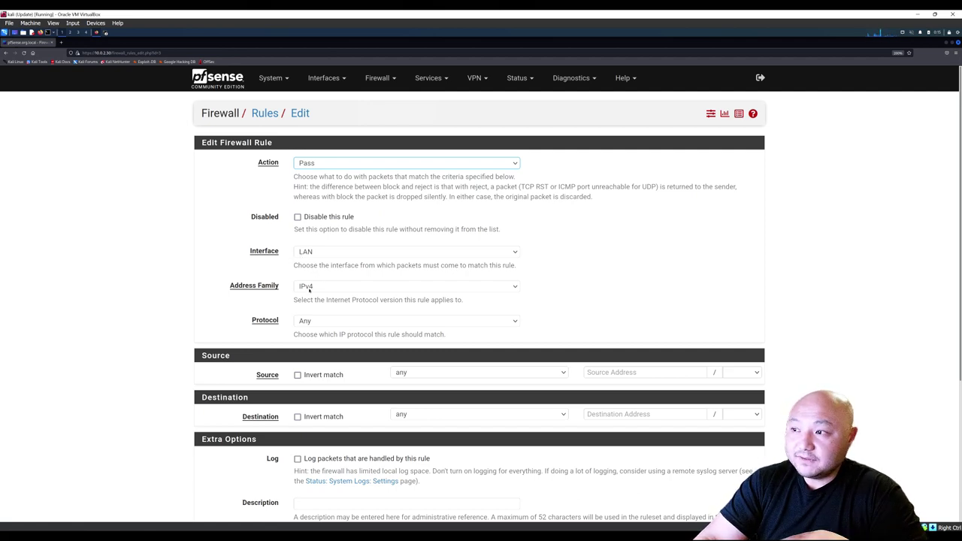
left_click(309, 290)
left_click(309, 294)
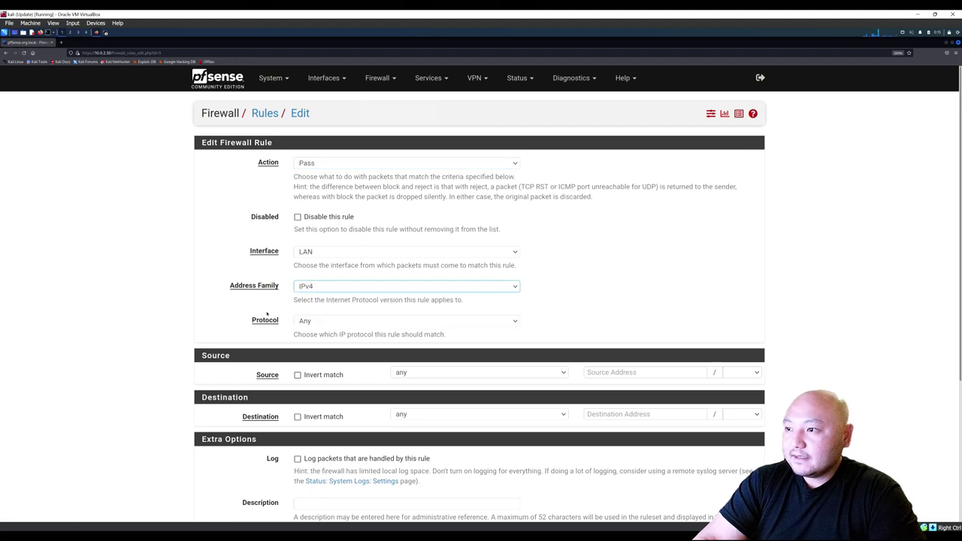
scroll(278, 310, "down", 2)
Keep protocol Any with any source and destination, then save the rule.
left_click(305, 265)
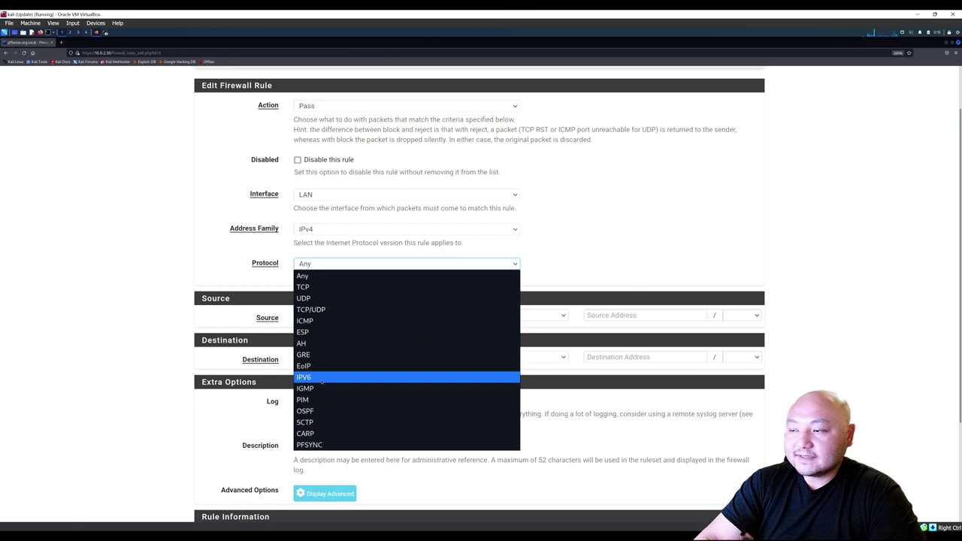
left_click(259, 263)
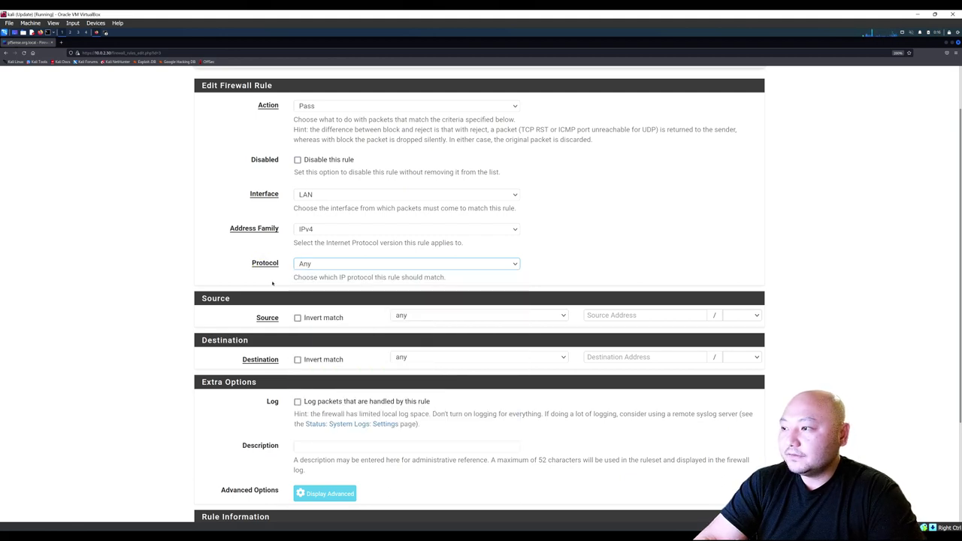
scroll(273, 284, "down", 2)
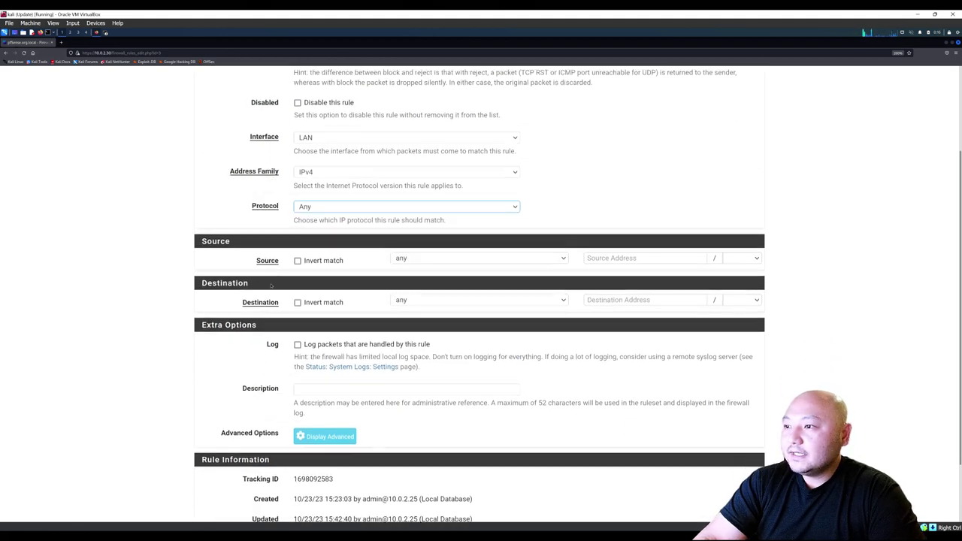
left_click(404, 260)
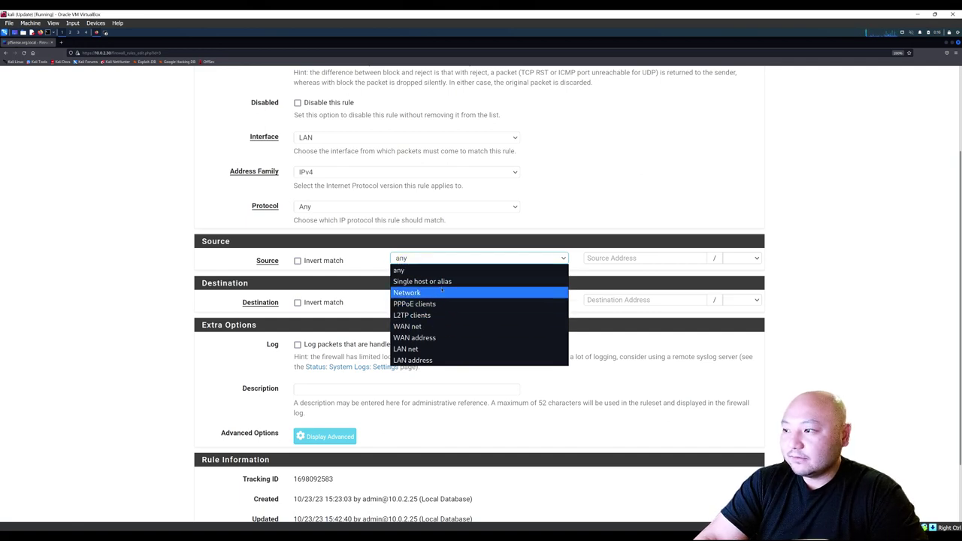
key("Escape")
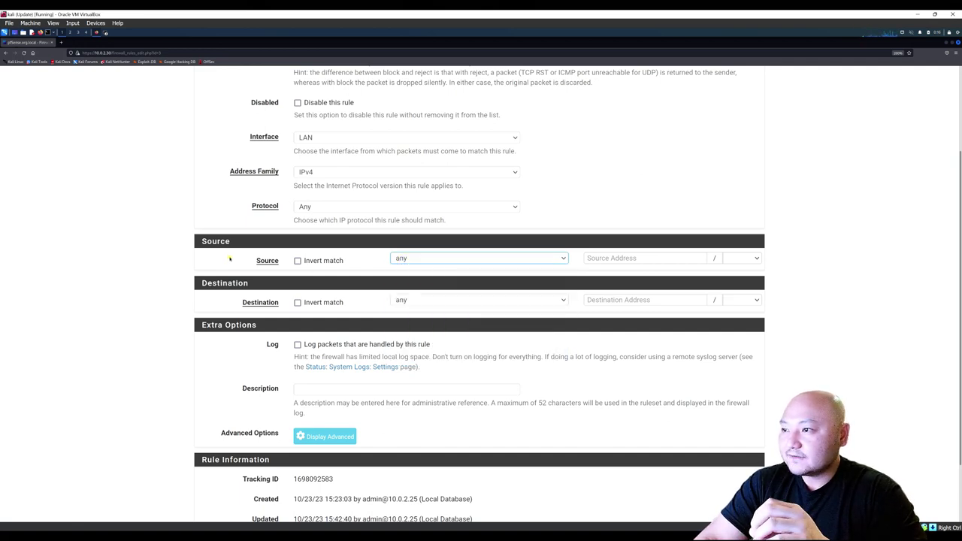
left_click(396, 302)
key("Escape")
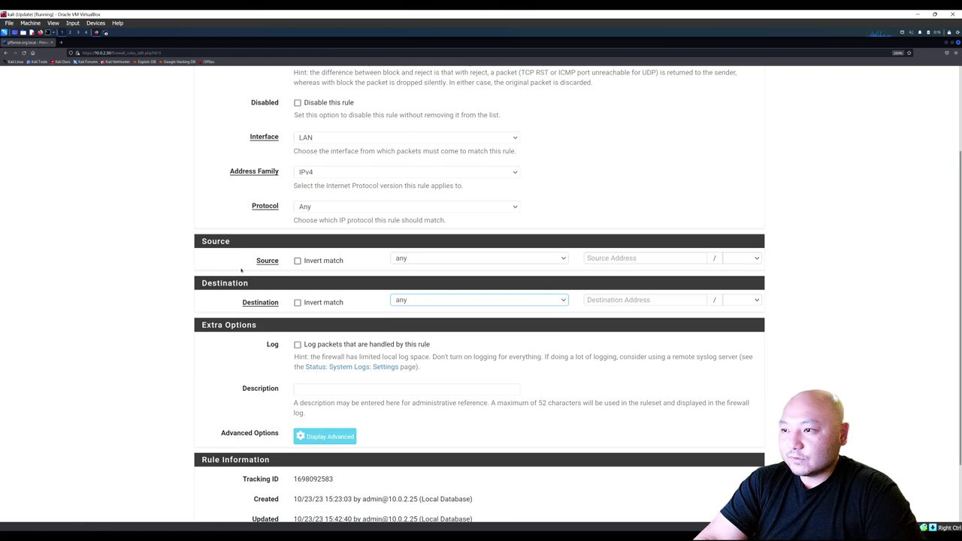
scroll(242, 270, "down", 2)
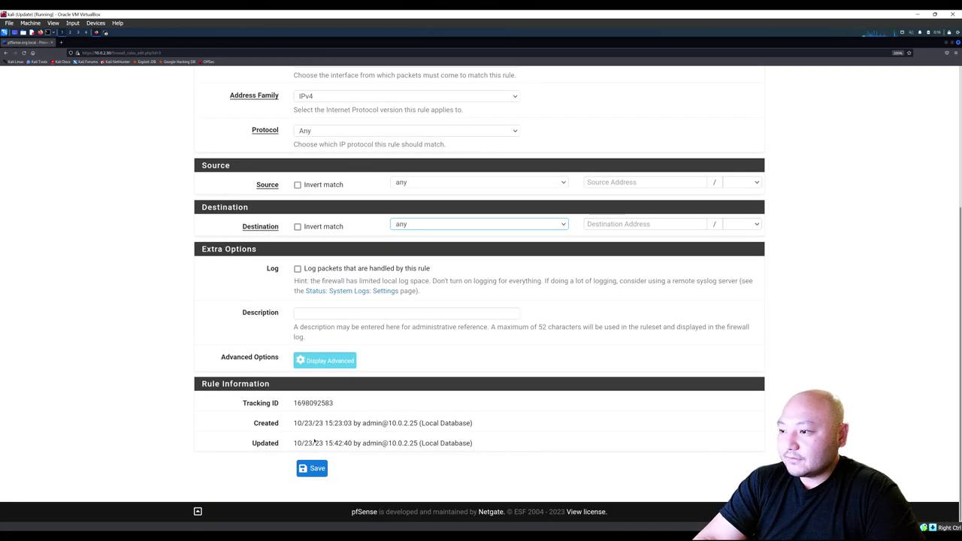
left_click(318, 468)
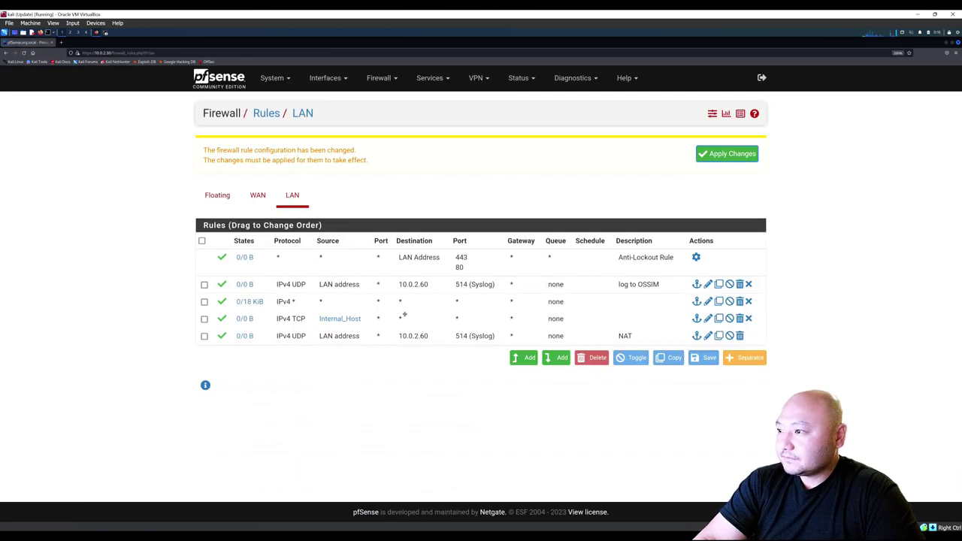
Open the Internal_Host TCP rule, keeping source type Single host or alias.
mouse_move(343, 321)
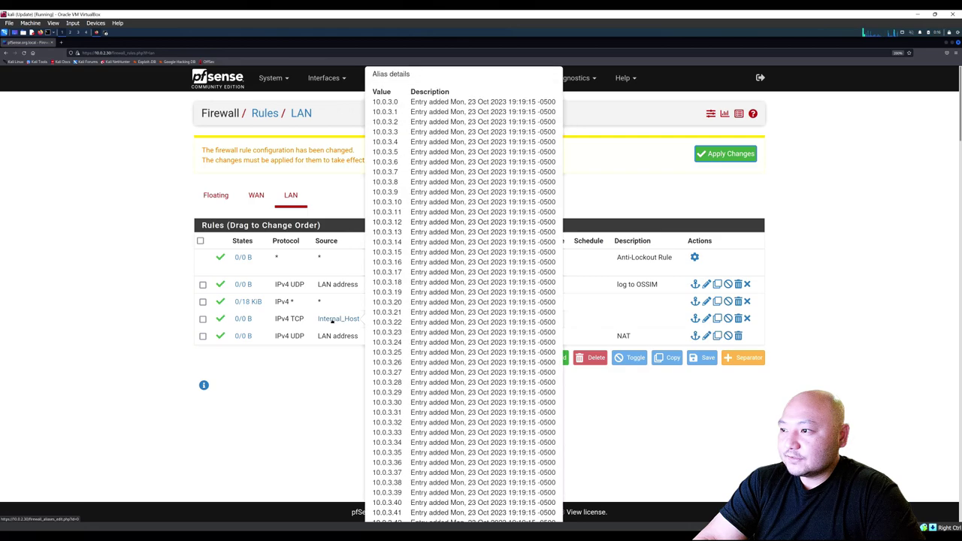
double_click(362, 319)
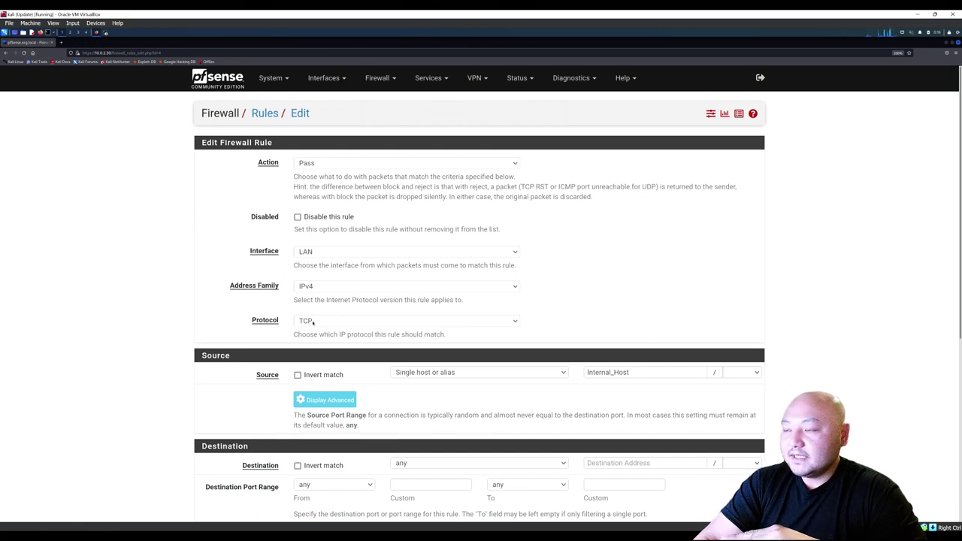
scroll(312, 315, "down", 3)
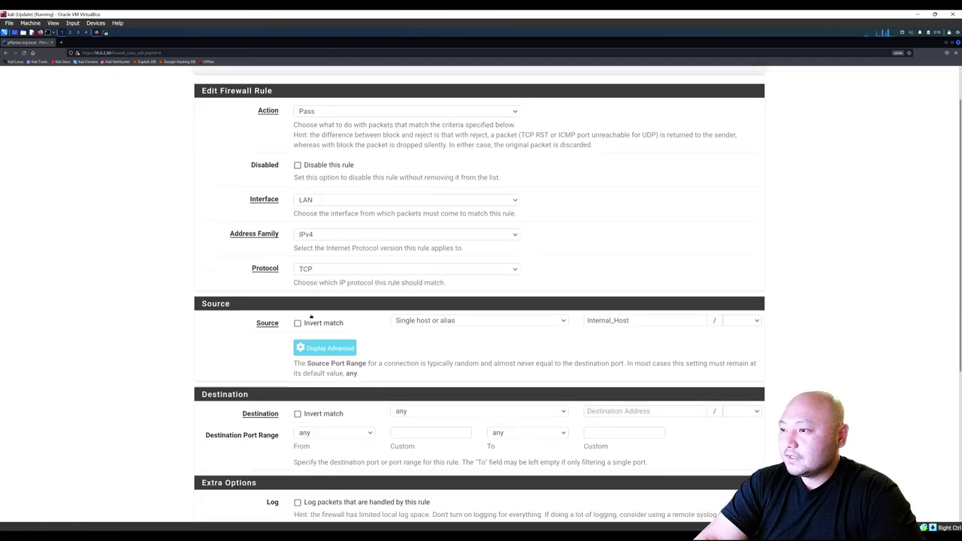
left_click(406, 260)
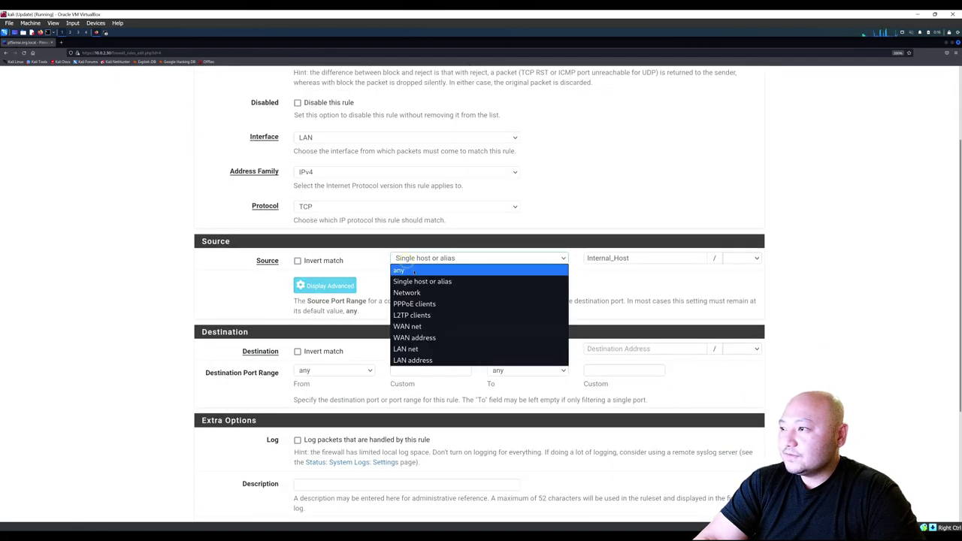
left_click(418, 282)
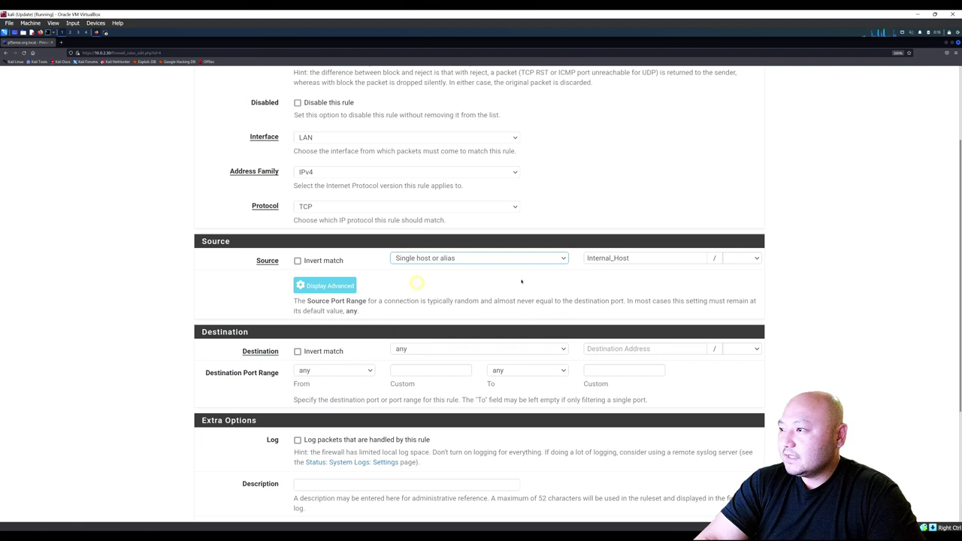
Re-pick Internal_Host as the source address from autocomplete and save the rule.
left_click(624, 258)
double_click(634, 258)
left_click(630, 258)
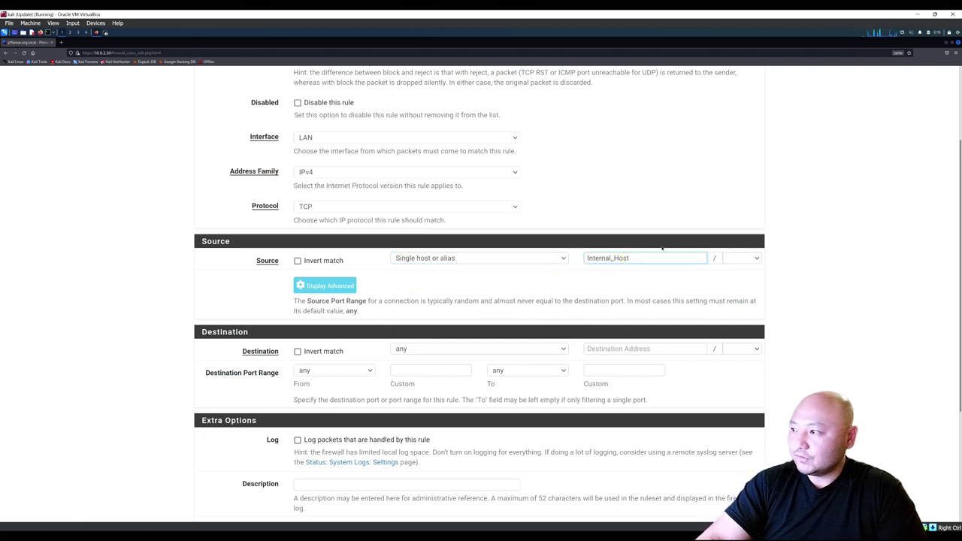
left_click_drag(637, 258, 582, 258)
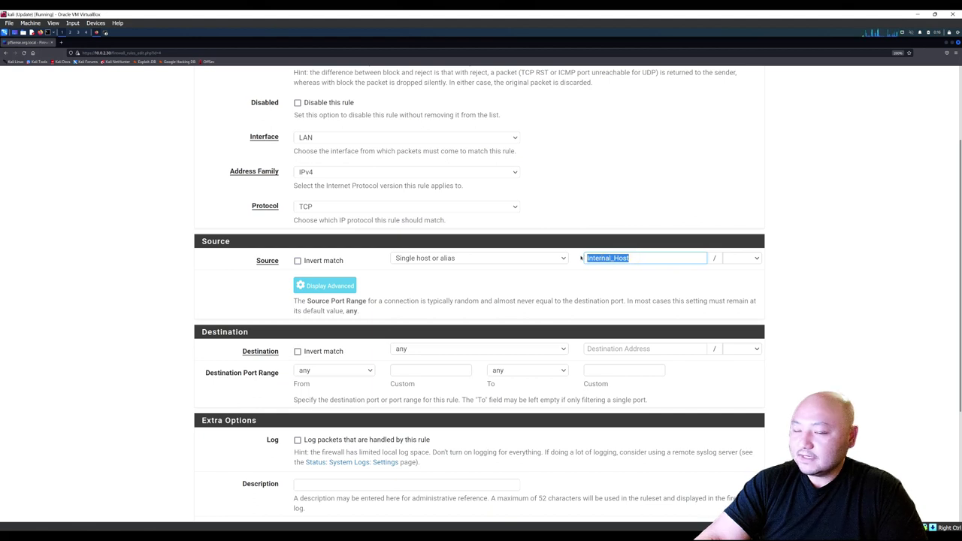
type("in")
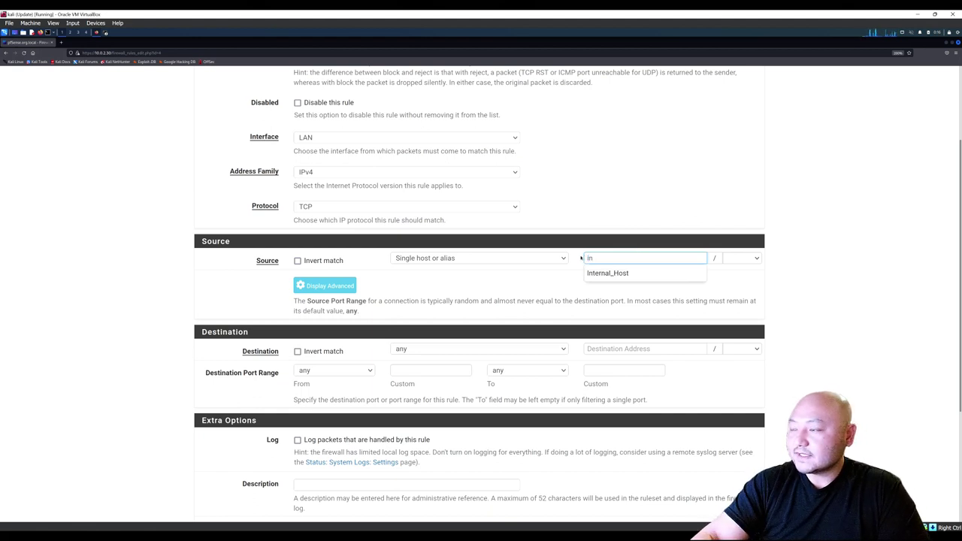
left_click(606, 275)
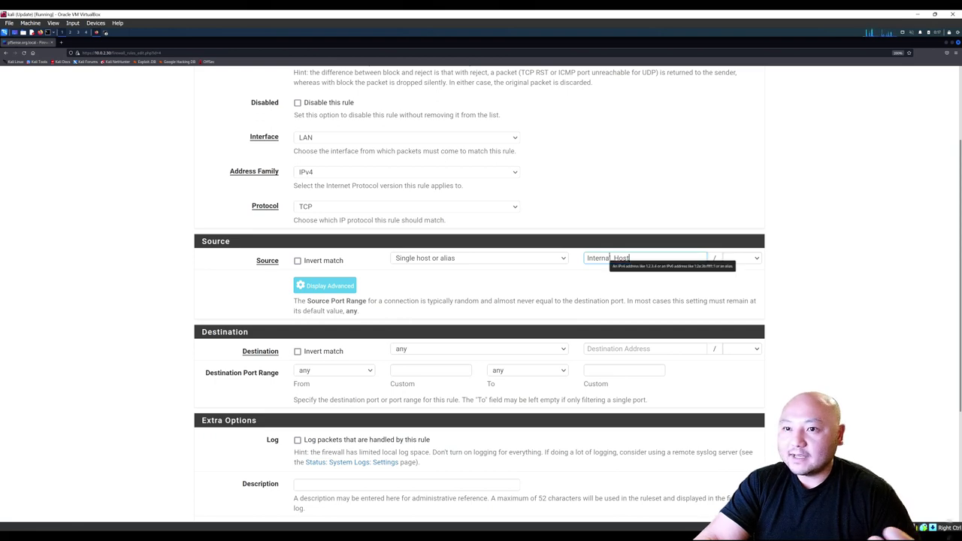
scroll(368, 301, "down", 3)
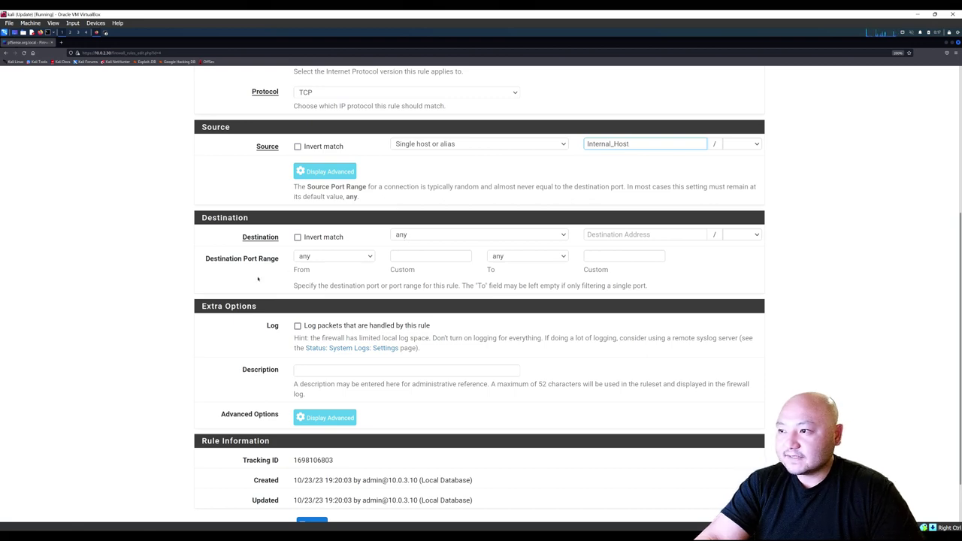
scroll(263, 284, "down", 2)
left_click(307, 468)
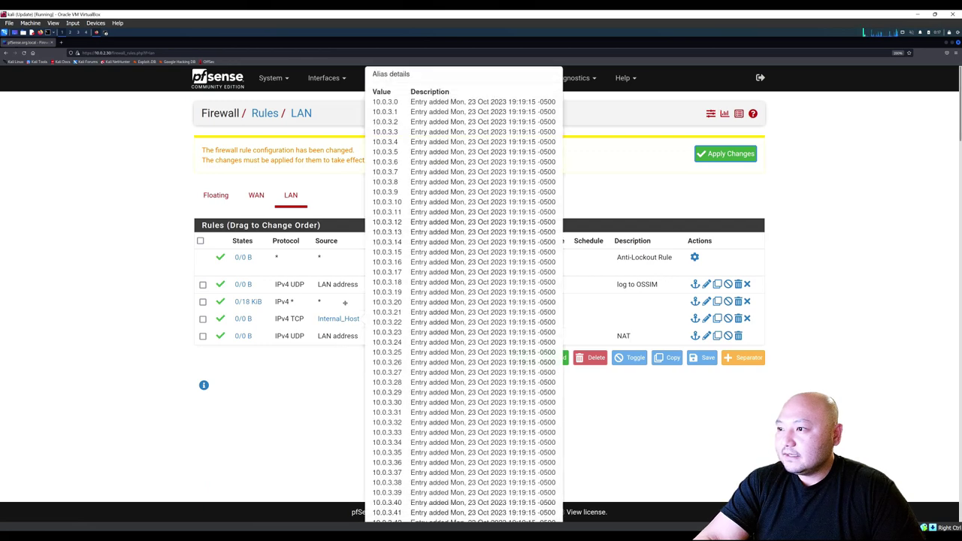
Reopen the catch-all IPv4 LAN rule and save it unchanged.
double_click(345, 303)
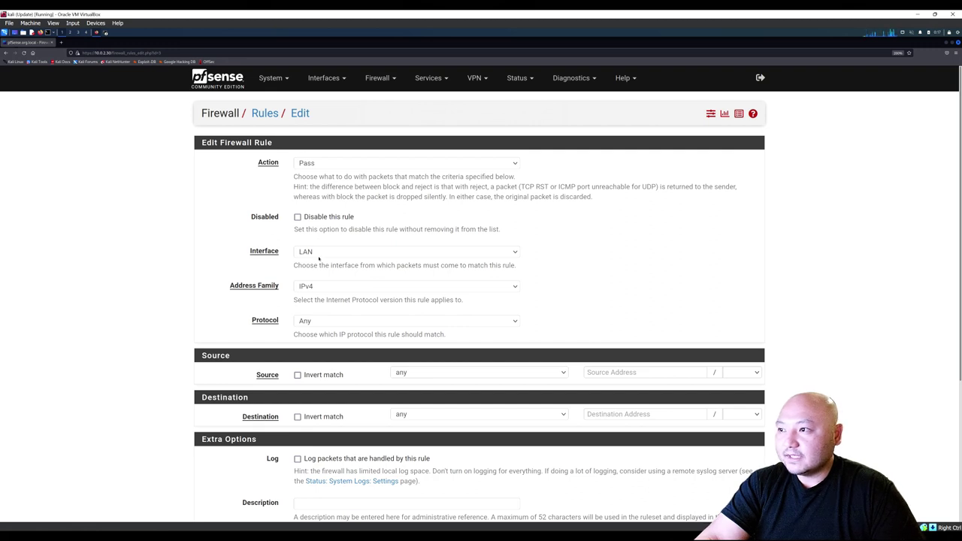
scroll(318, 295, "down", 1)
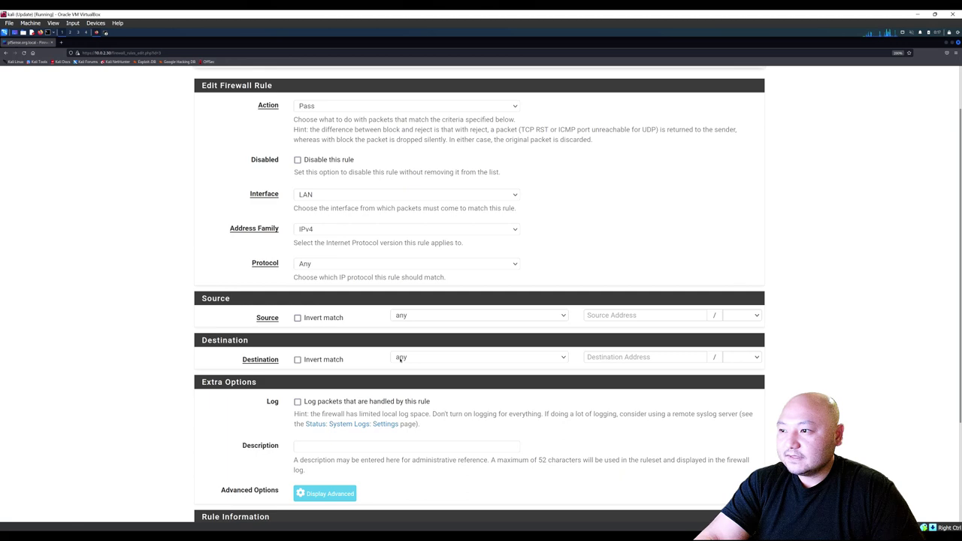
scroll(394, 359, "down", 2)
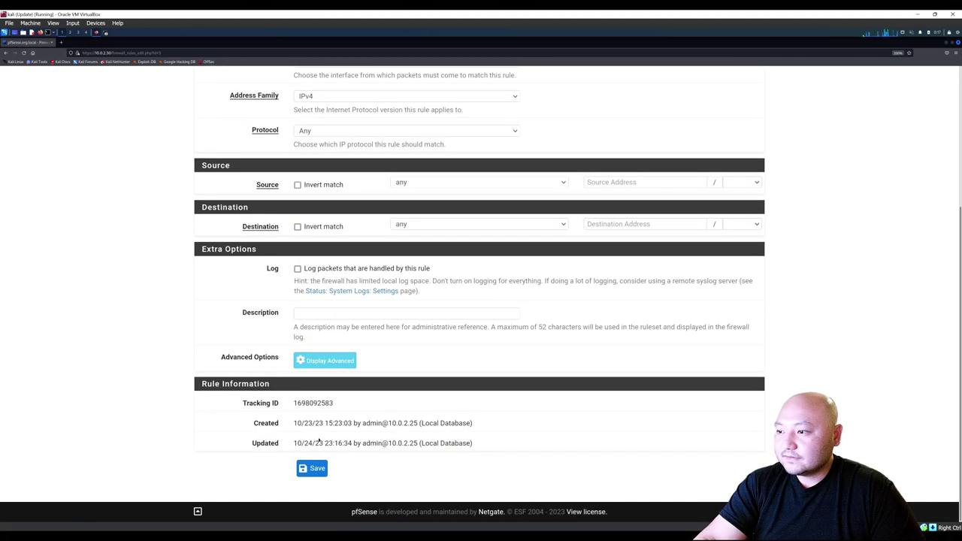
scroll(298, 425, "up", 3)
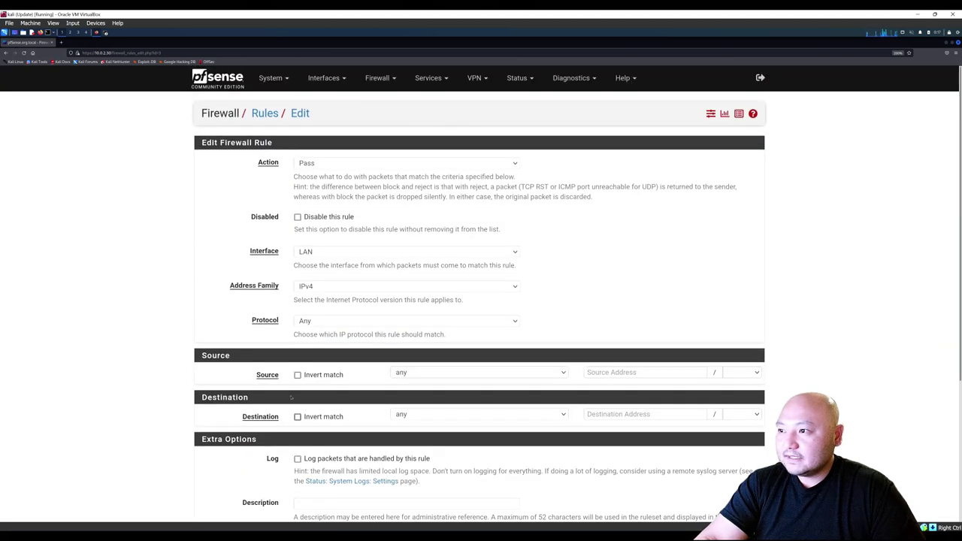
scroll(297, 344, "down", 2)
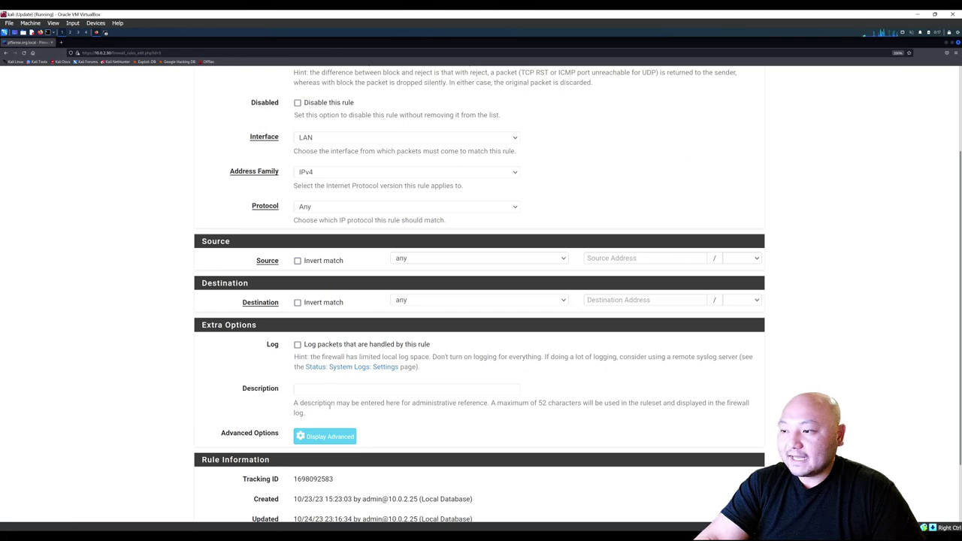
scroll(329, 406, "down", 2)
left_click(313, 469)
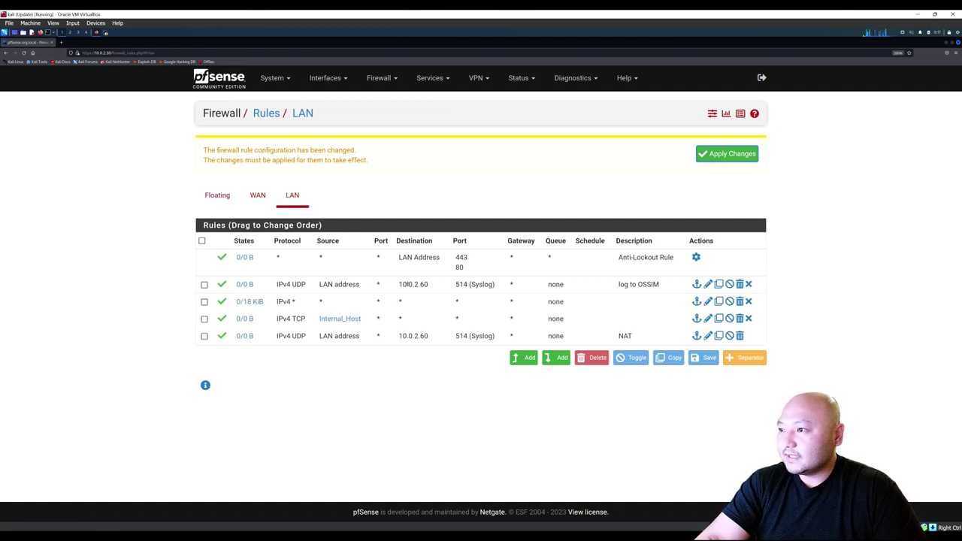
Apply the pending LAN rule changes and switch to the WAN rules tab.
left_click(708, 156)
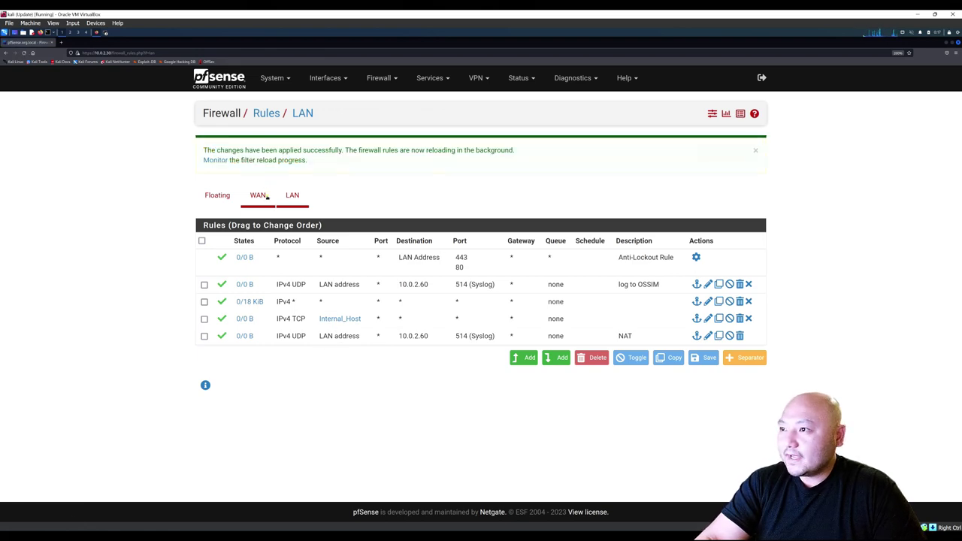
left_click(266, 196)
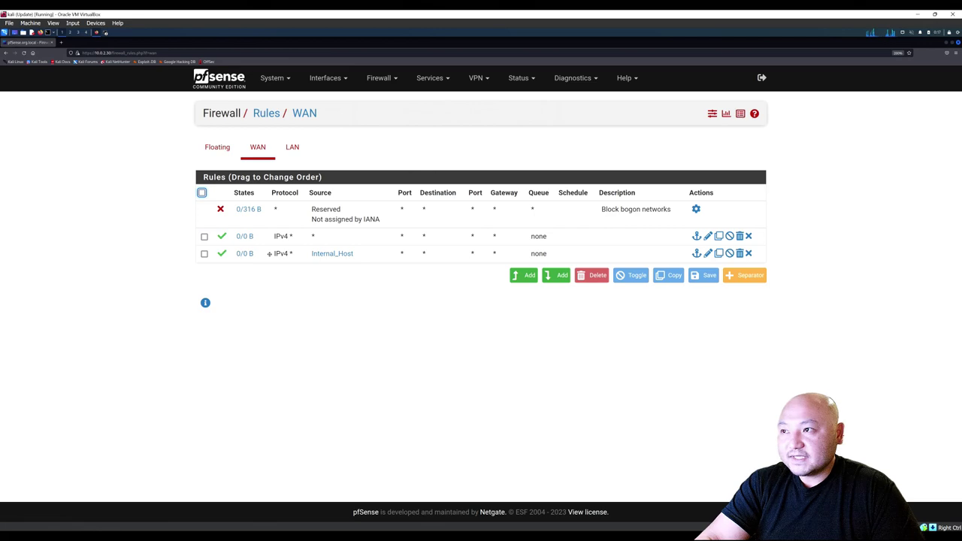
Re-save the Internal_Host WAN rule, apply the changes, and switch to VirtualBox Manager.
double_click(269, 254)
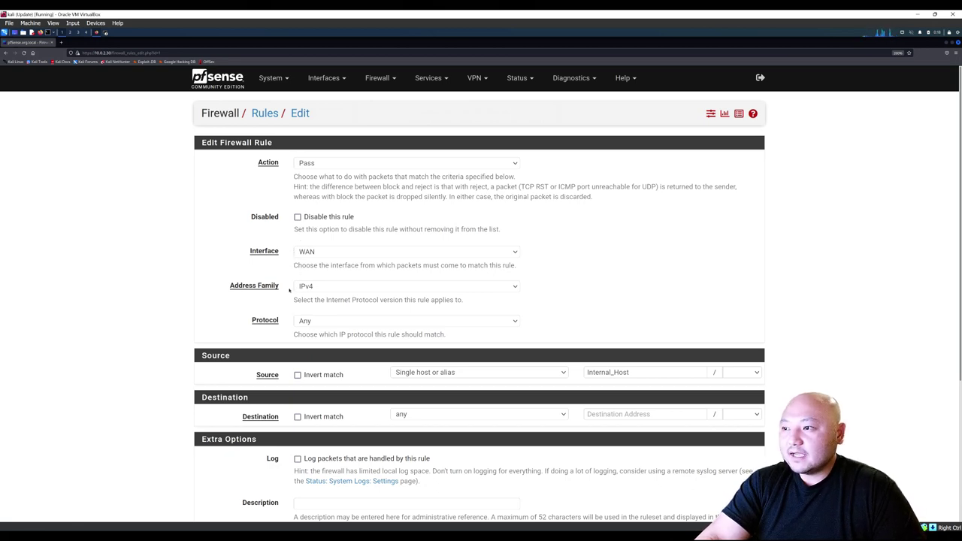
scroll(291, 323, "down", 3)
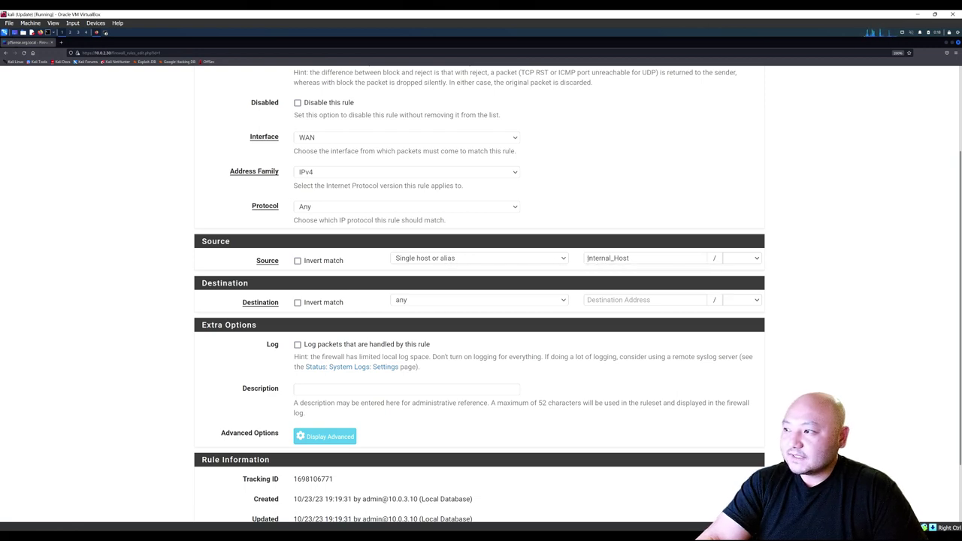
scroll(305, 279, "down", 2)
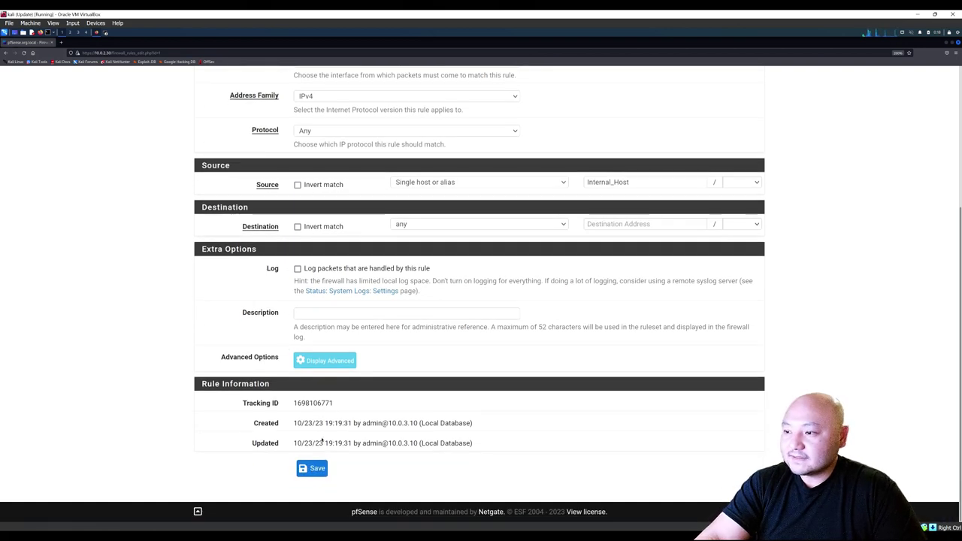
left_click(317, 466)
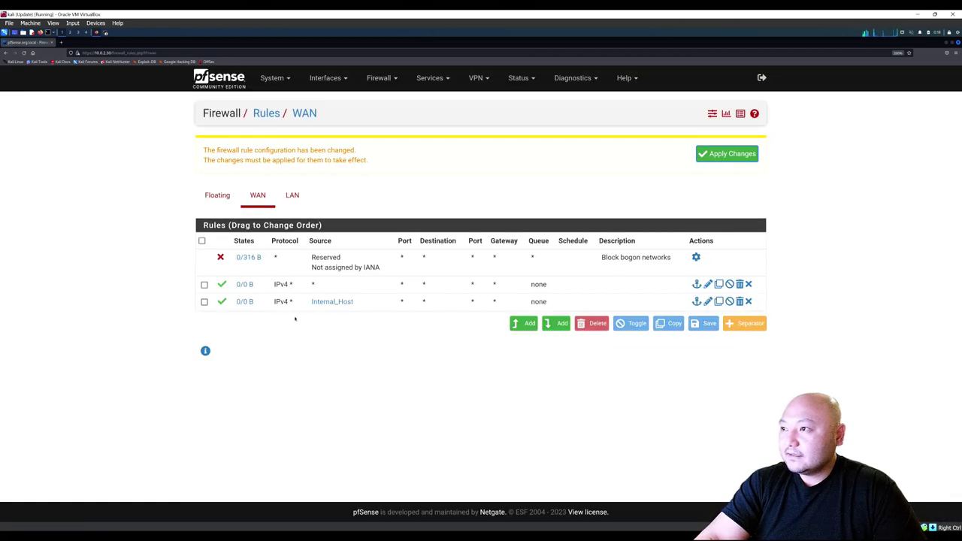
left_click(733, 153)
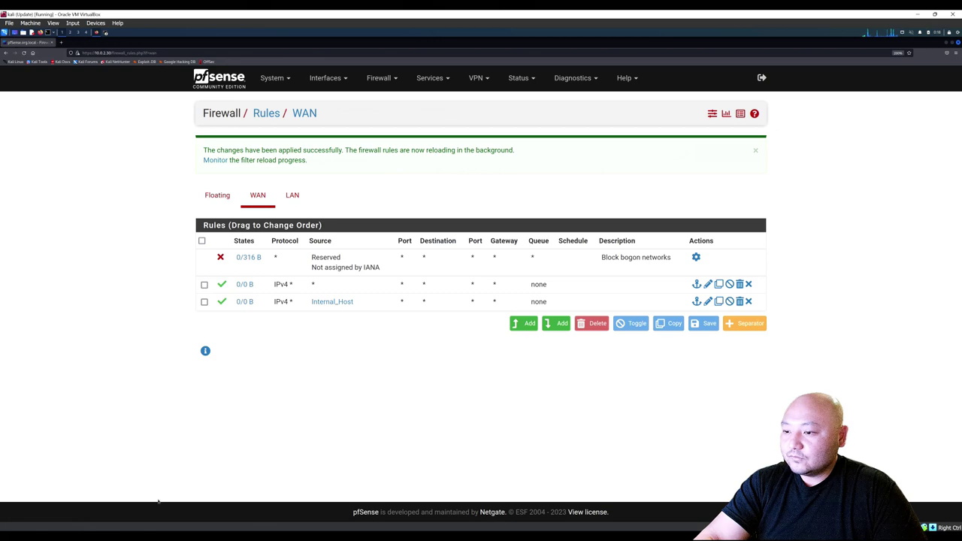
key("alt+Tab")
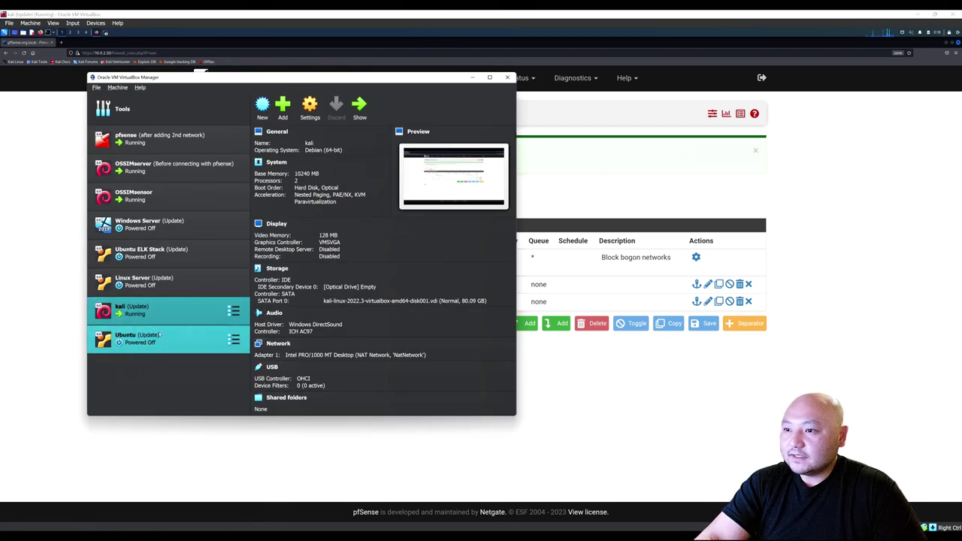
Check the Ubuntu VM's adapters, confirming Adapter 1 on internal network LAN1, then minimize the manager.
left_click(158, 335)
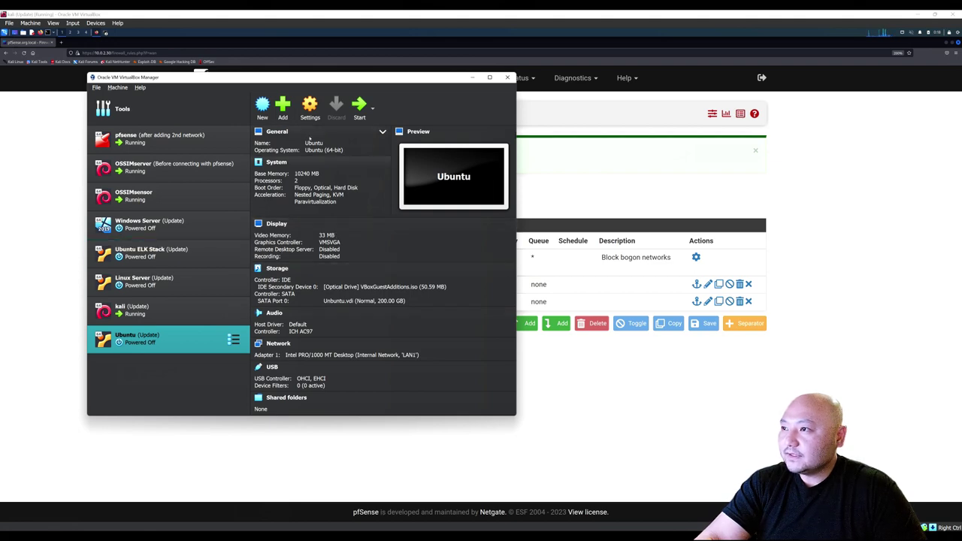
left_click(310, 109)
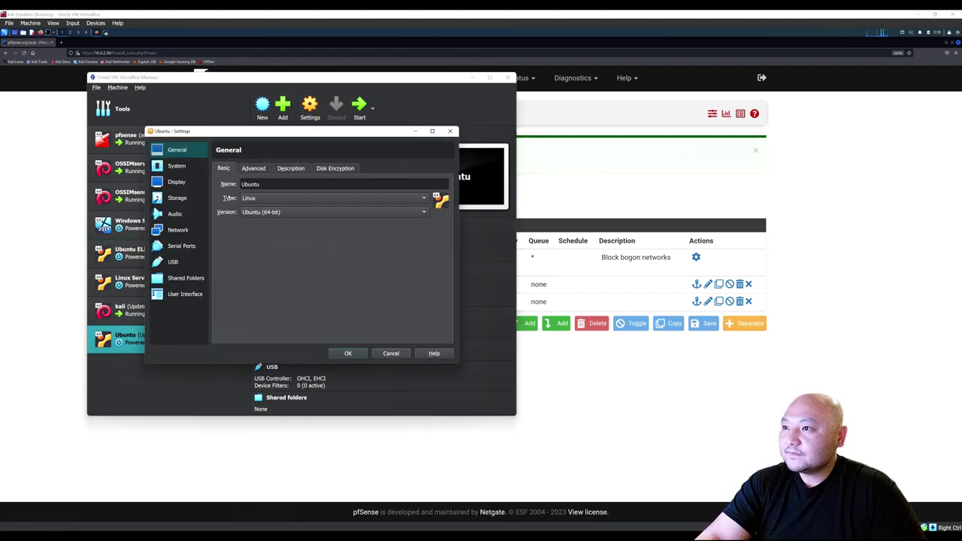
left_click(181, 231)
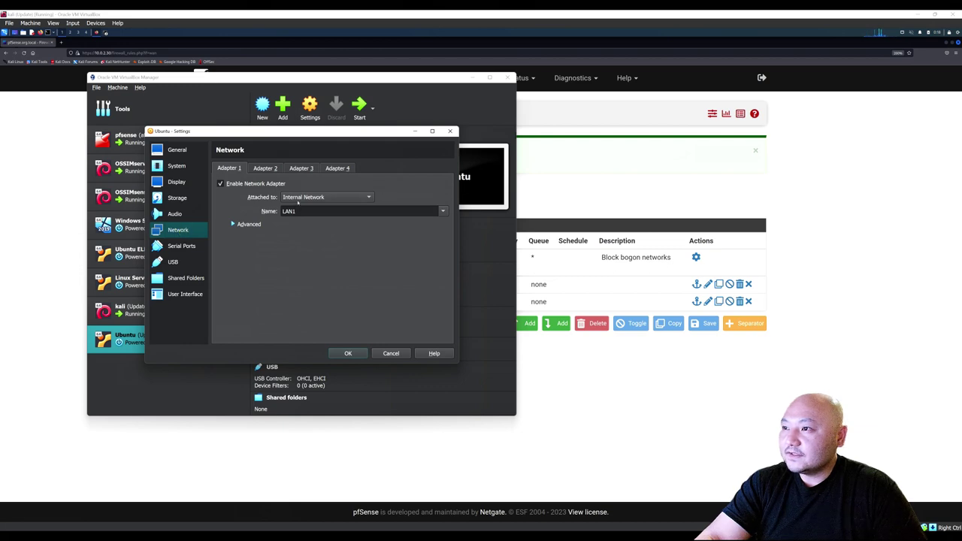
left_click(260, 167)
left_click(232, 166)
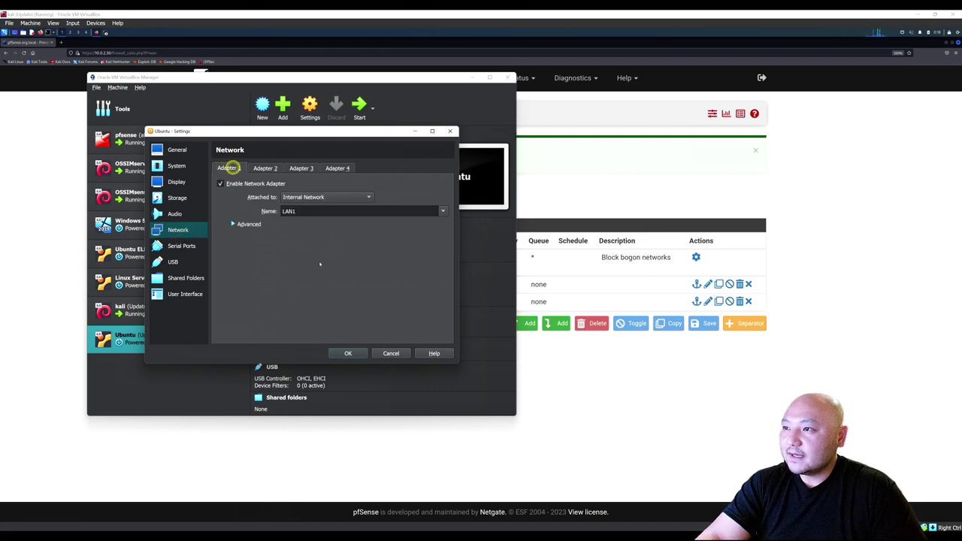
left_click(347, 354)
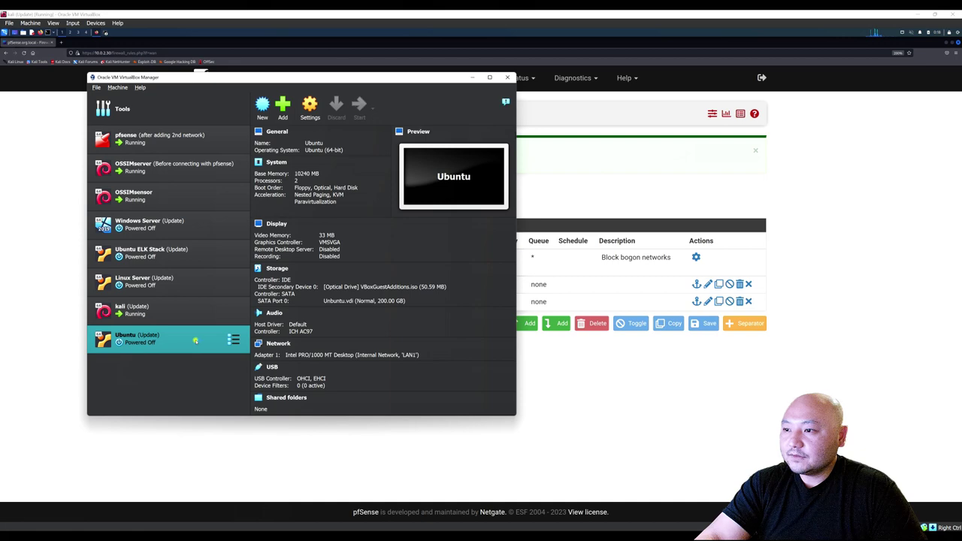
left_click(472, 77)
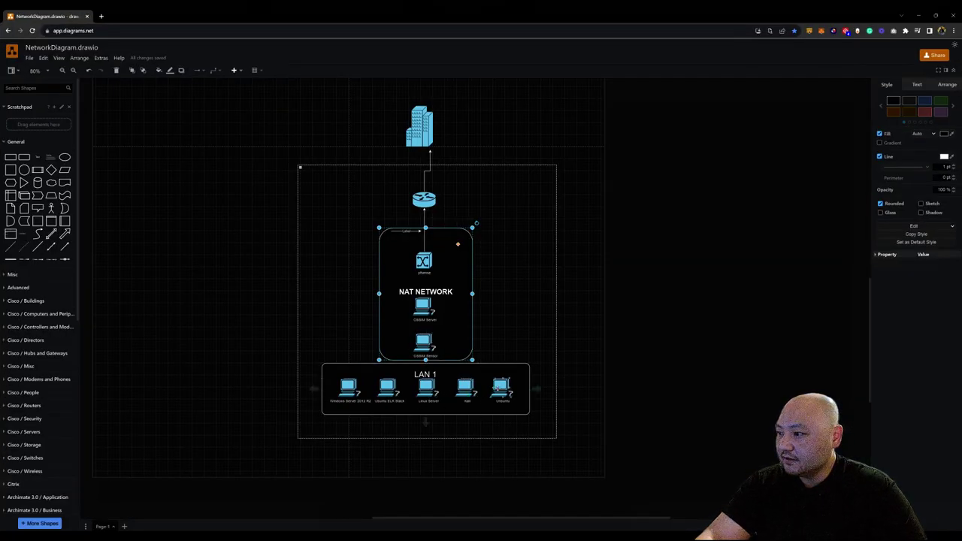
Select the Ubuntu, Kali and pfSense icons in the draw.io diagram, then minimize it.
left_click(502, 386)
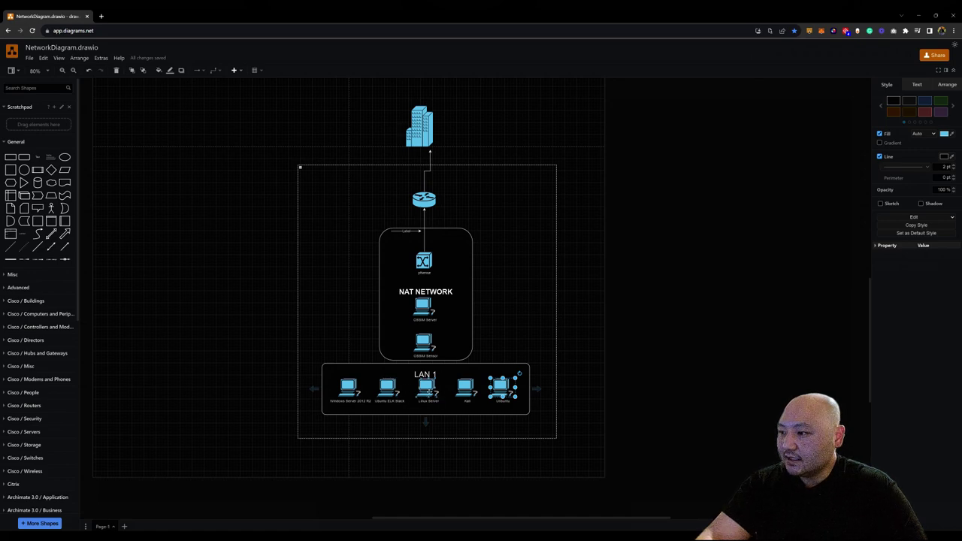
left_click(465, 386)
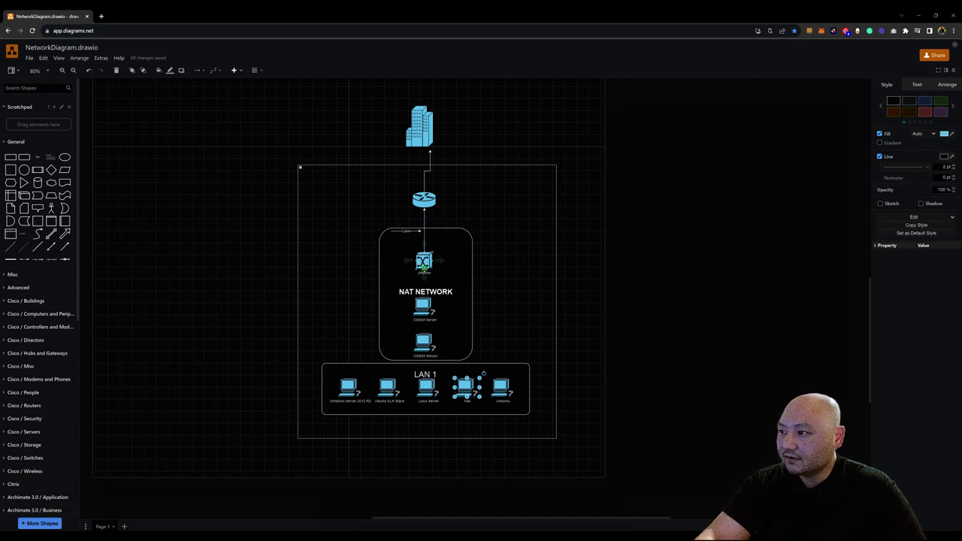
left_click(503, 388)
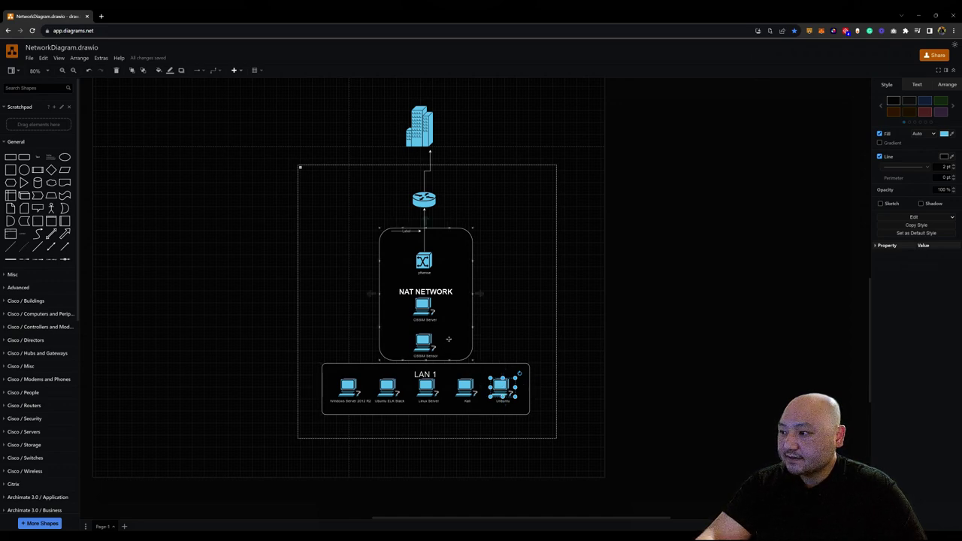
left_click(465, 387)
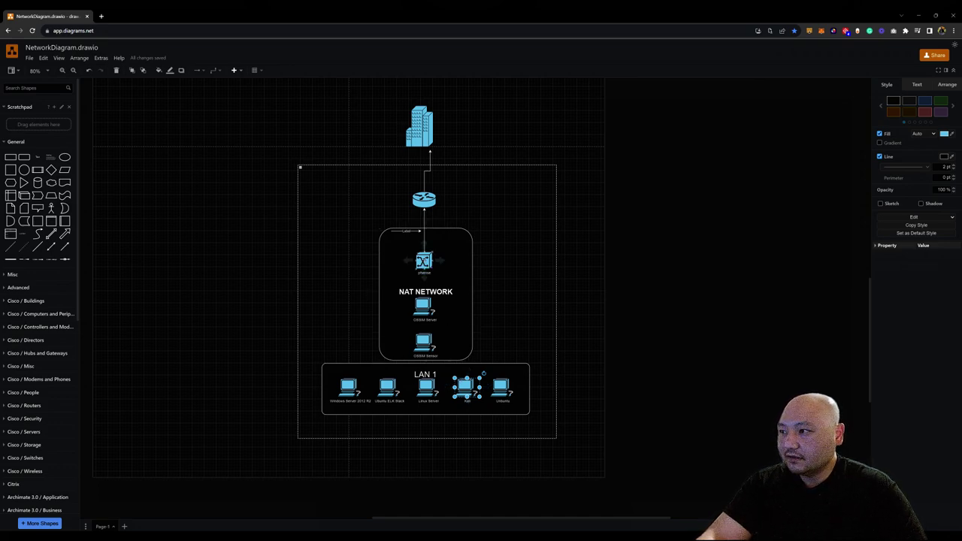
left_click(423, 261)
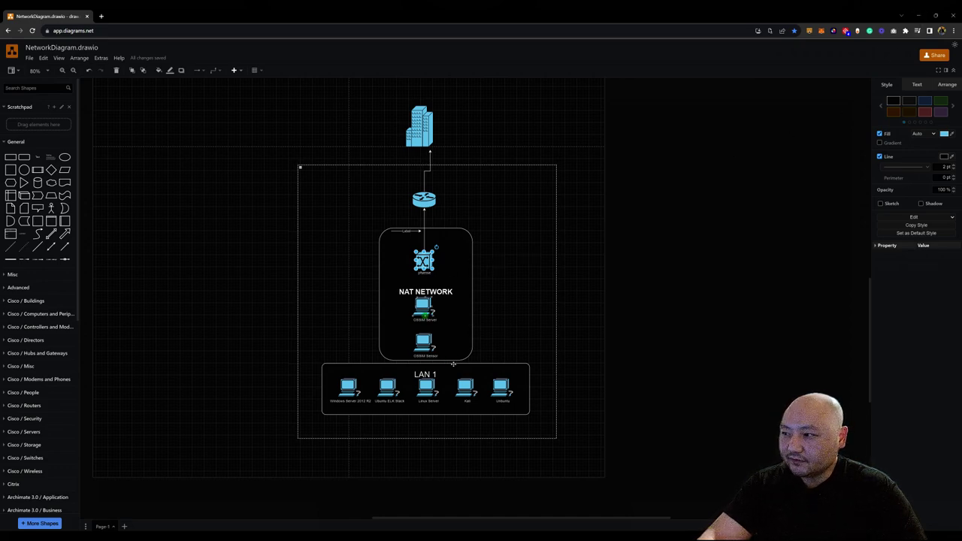
left_click(467, 387)
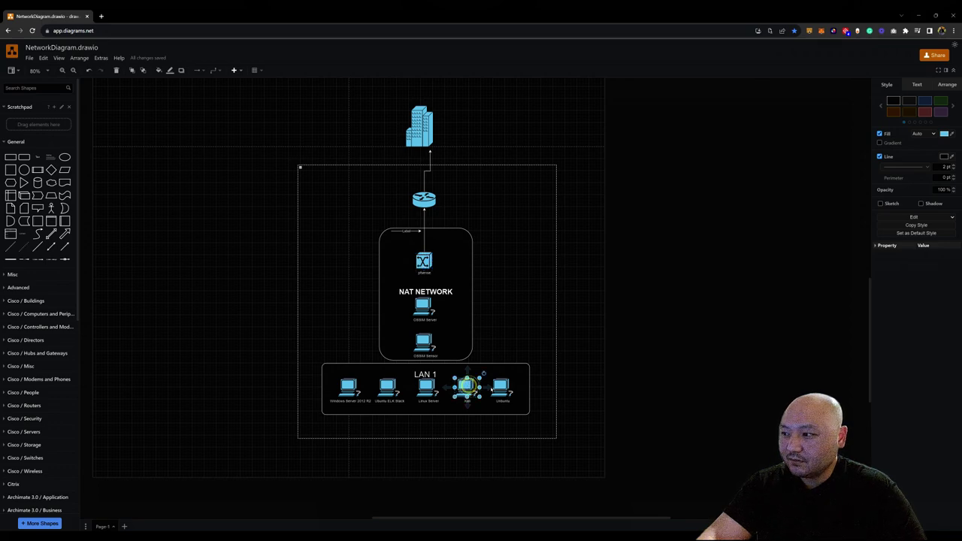
left_click(920, 16)
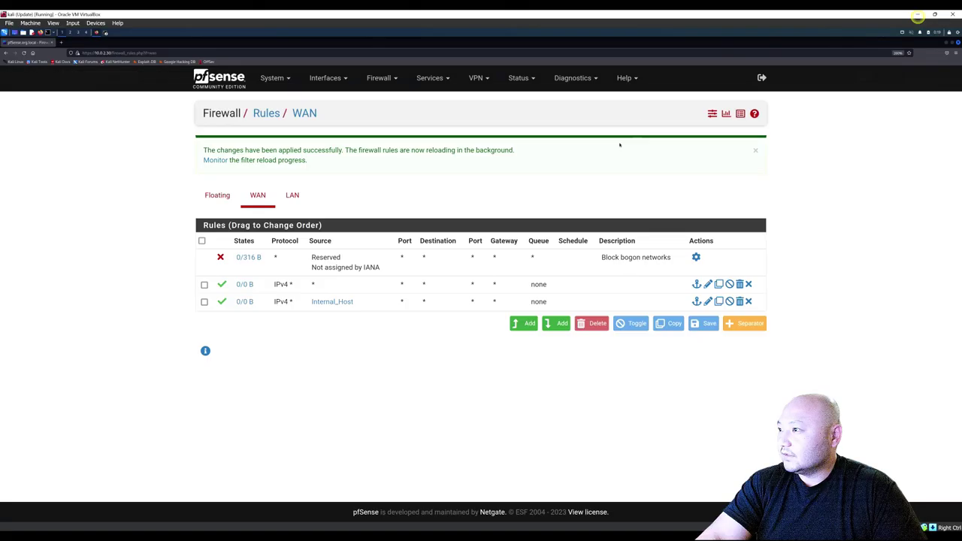
Bring the Ubuntu VM window forward and log in with the user's password.
mouse_move(507, 534)
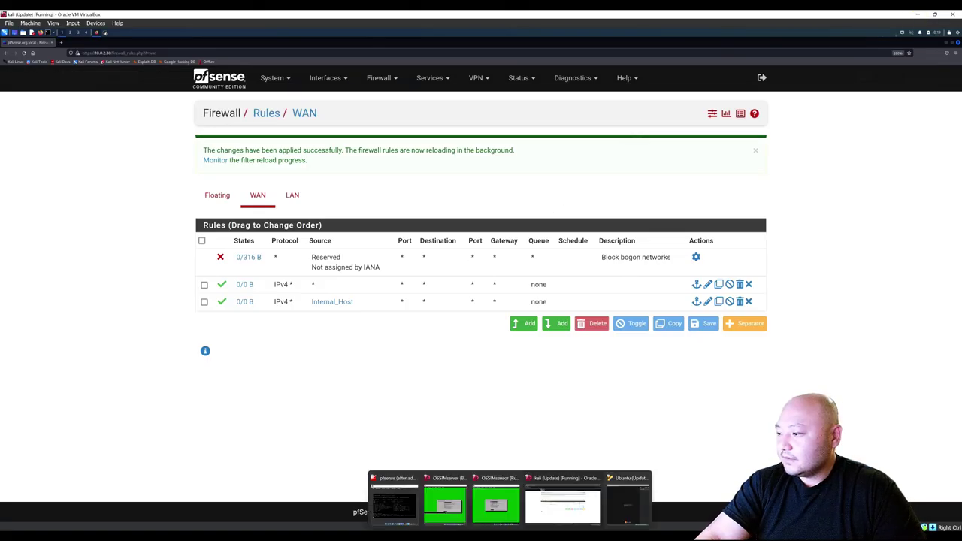
left_click(629, 505)
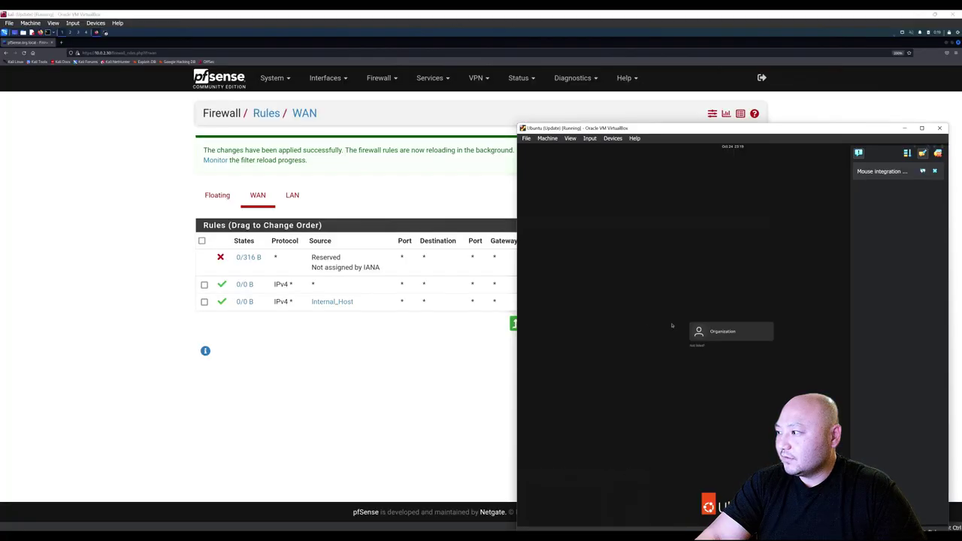
left_click(706, 331)
type("•••••••••")
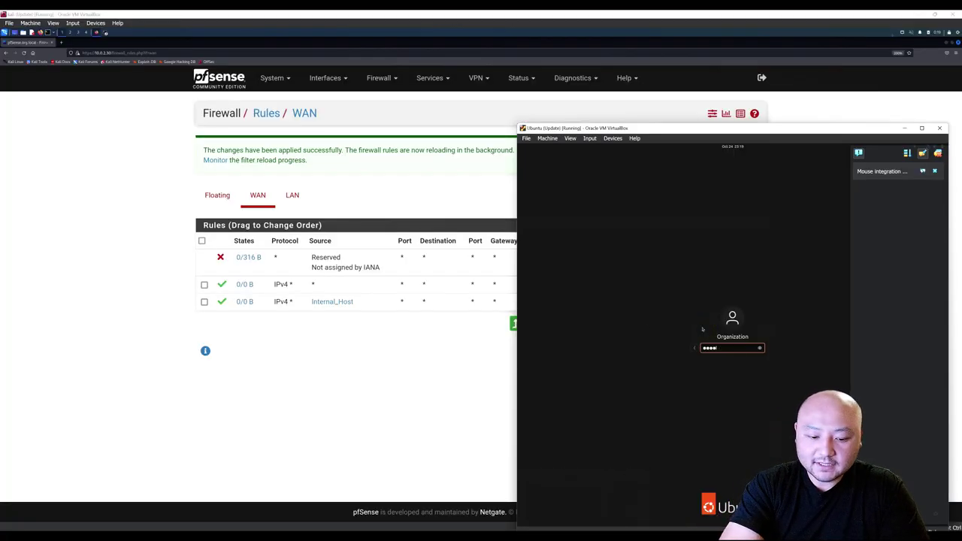
key("Return")
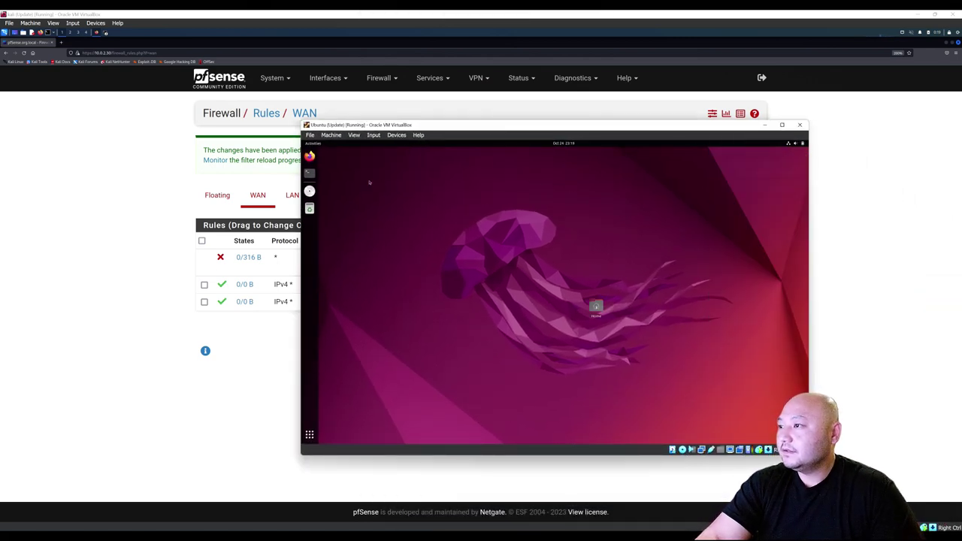
In a maximized terminal, run ip a and confirm the VM's address 10.0.3.10.
left_click(309, 173)
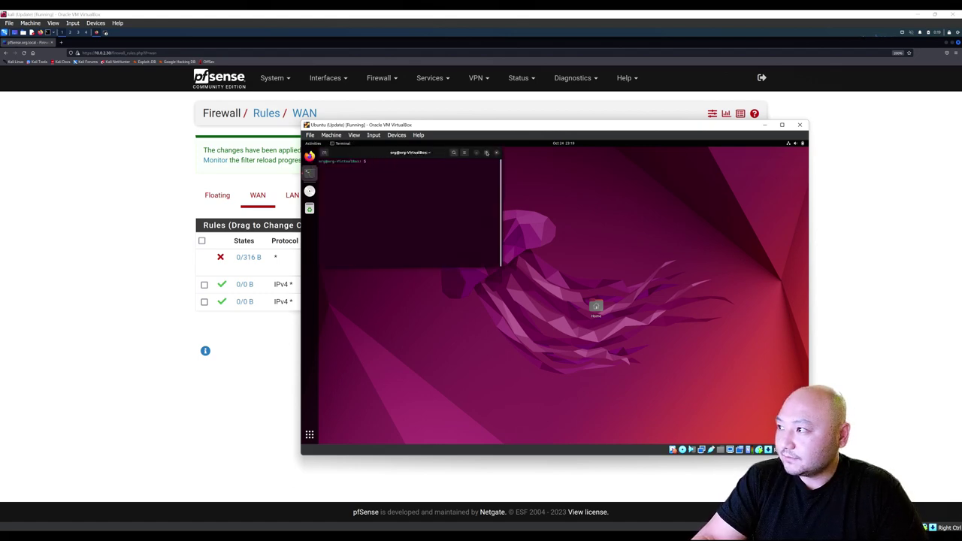
left_click(487, 152)
key("ctrl+plus")
key("ctrl+plus")
key("ctrl+plus")
key("ctrl+plus")
key("ctrl+plus")
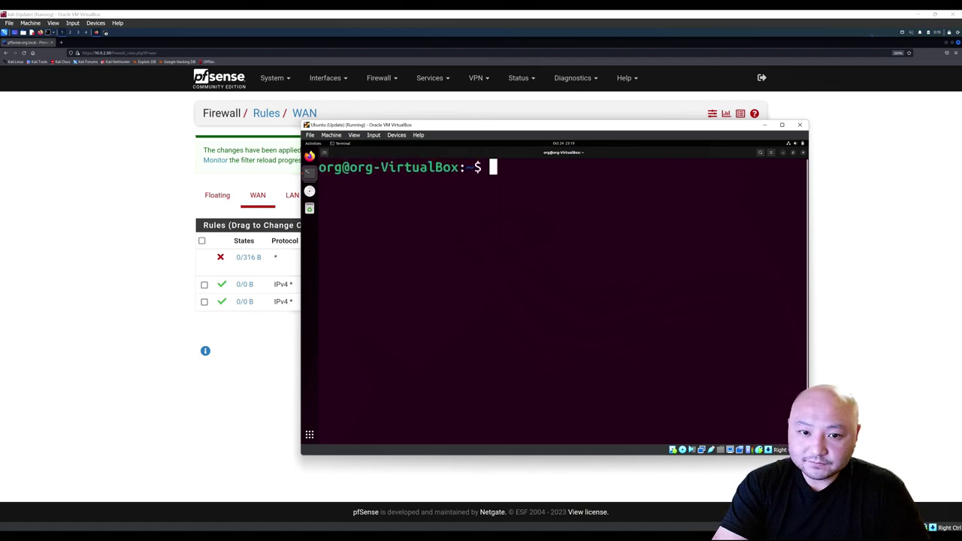
key("ctrl+minus")
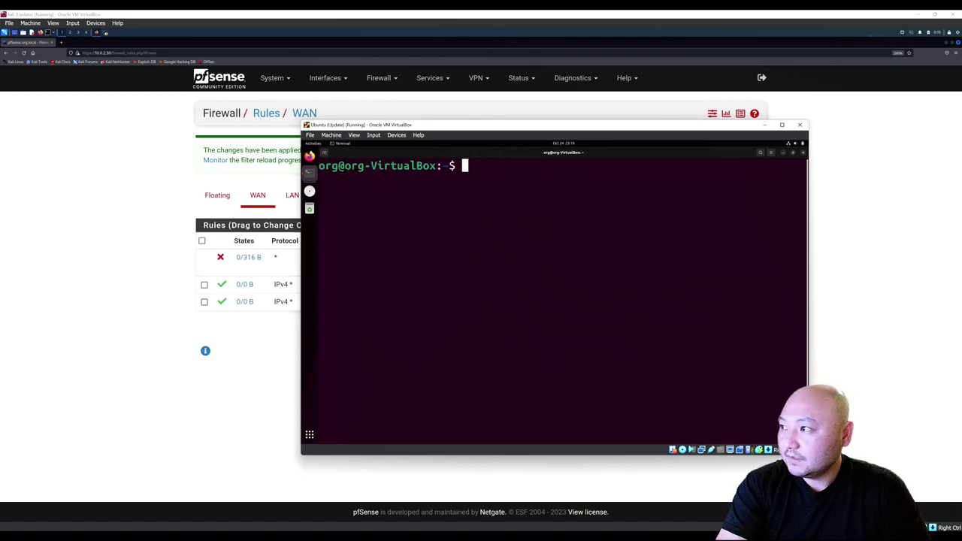
key("ctrl+plus")
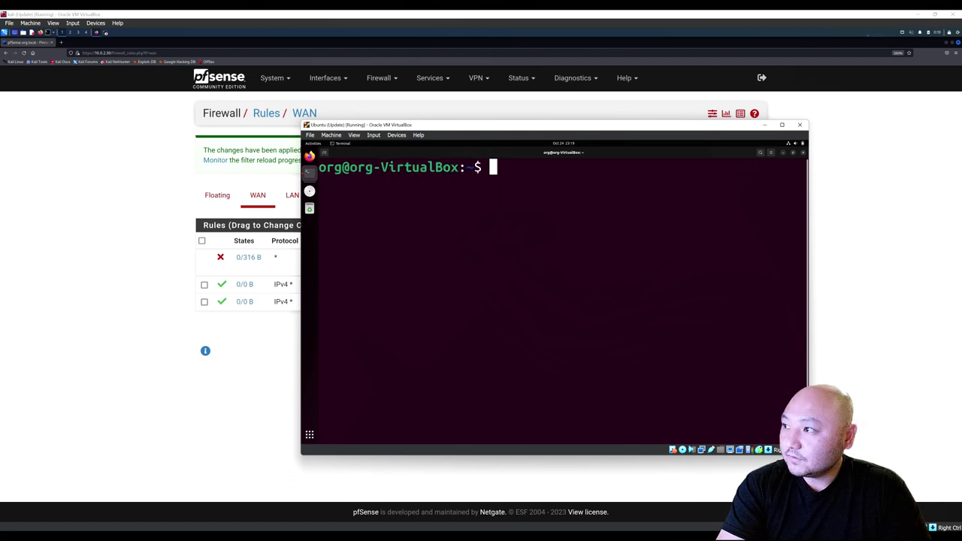
type("ip a")
key("Return")
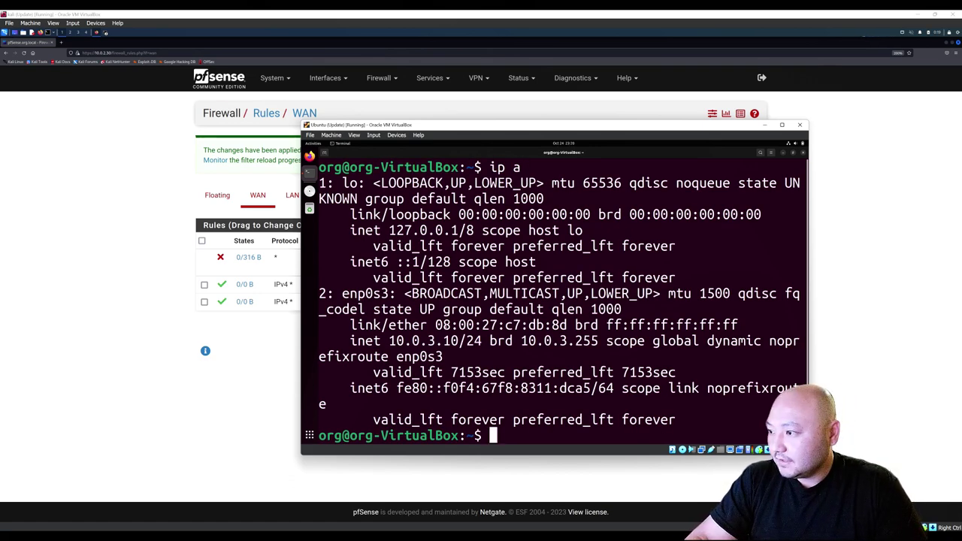
left_click_drag(389, 341, 459, 342)
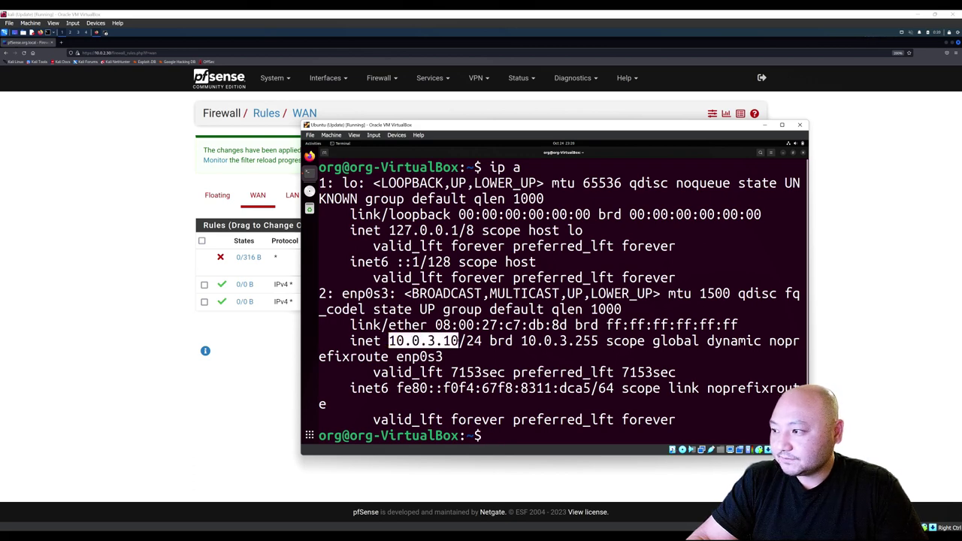
Load google.com in Firefox, then bring back pfSense's LAN firewall rules.
left_click(309, 156)
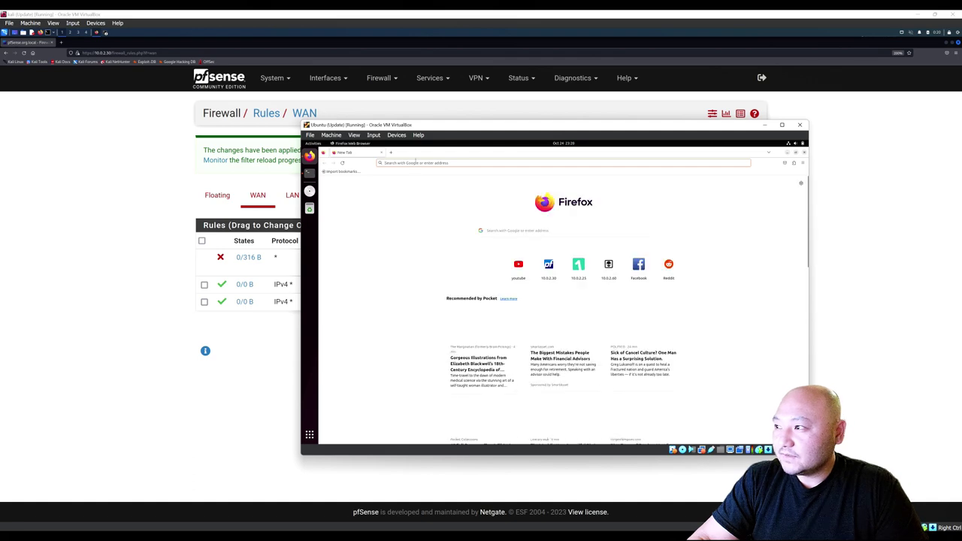
left_click(416, 163)
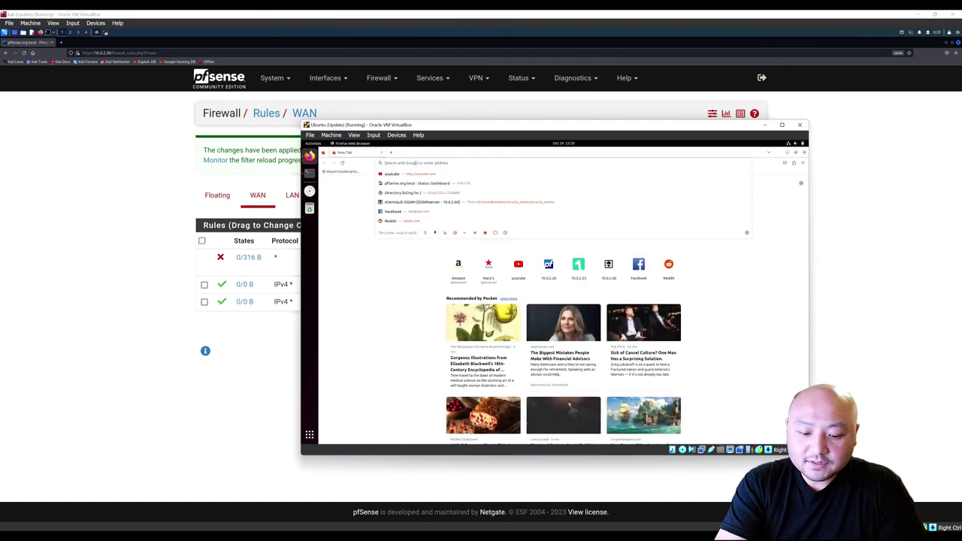
type("google.com")
key("Return")
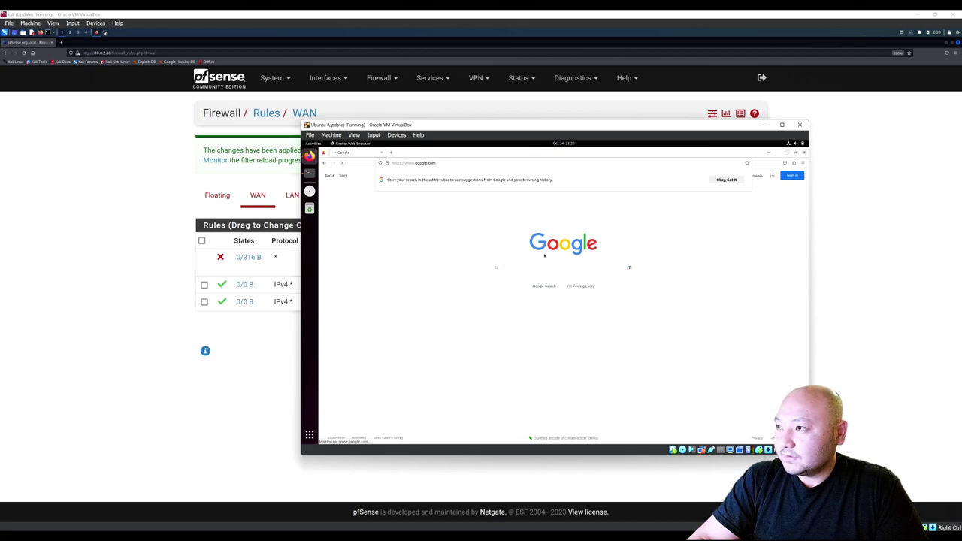
left_click(155, 216)
left_click(295, 197)
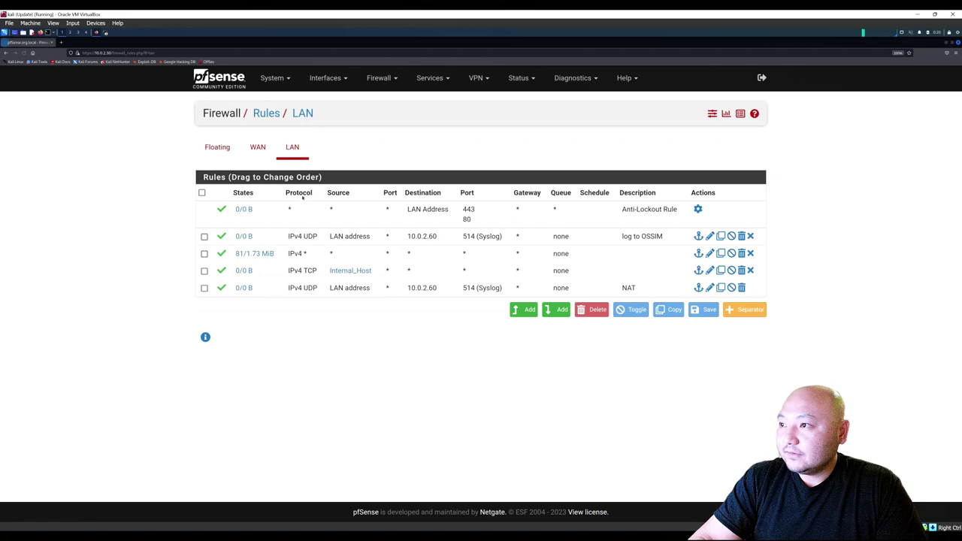
Compare pfSense's WAN rules with the LAN rules, then switch to the draw.io diagram.
mouse_move(355, 275)
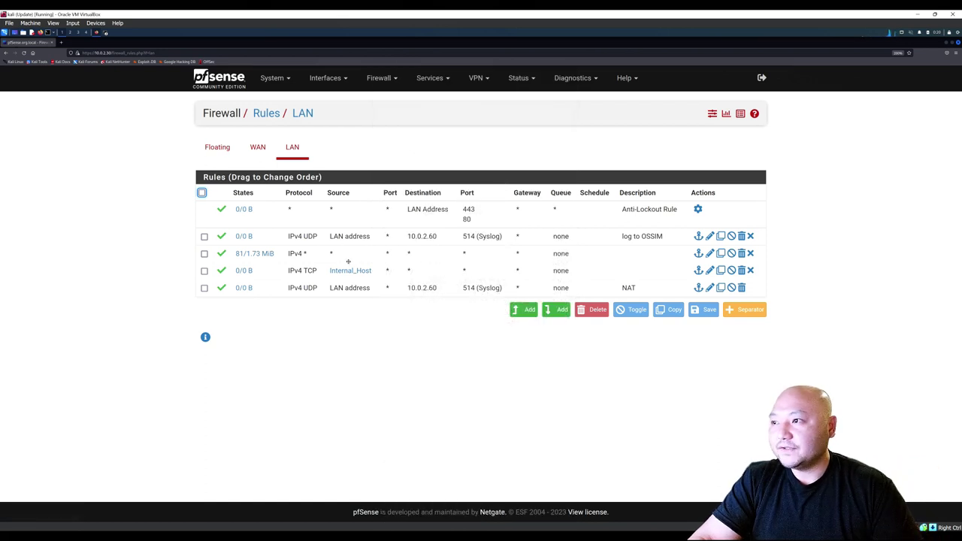
left_click(258, 148)
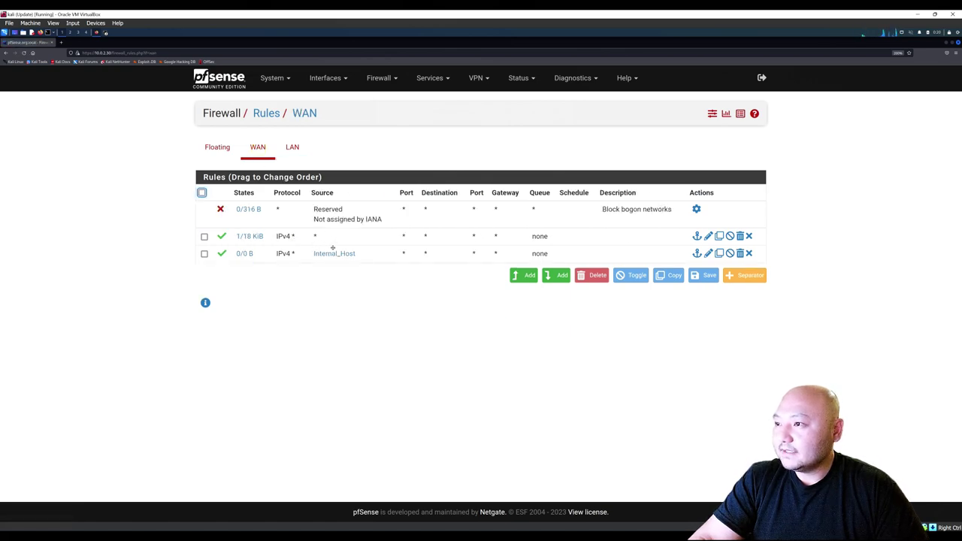
left_click(291, 148)
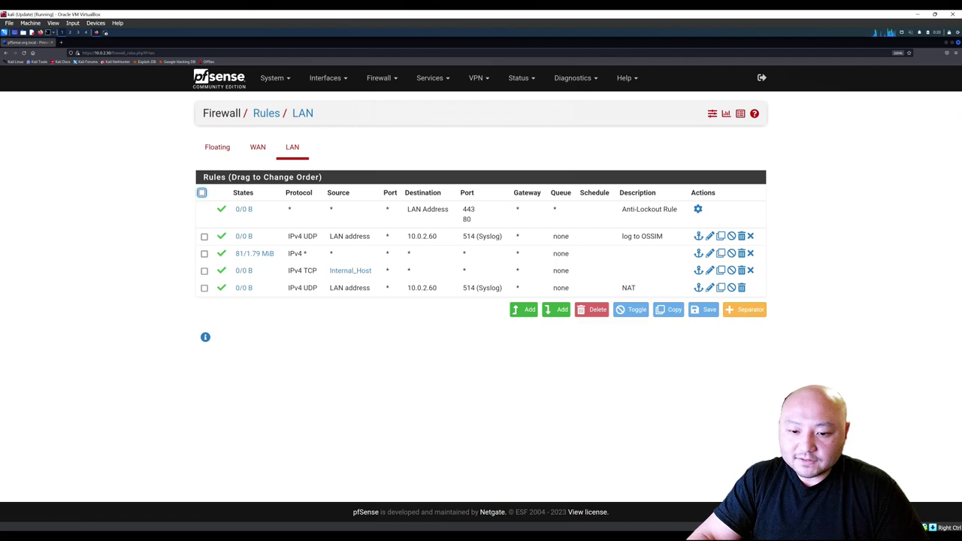
key("alt+Tab")
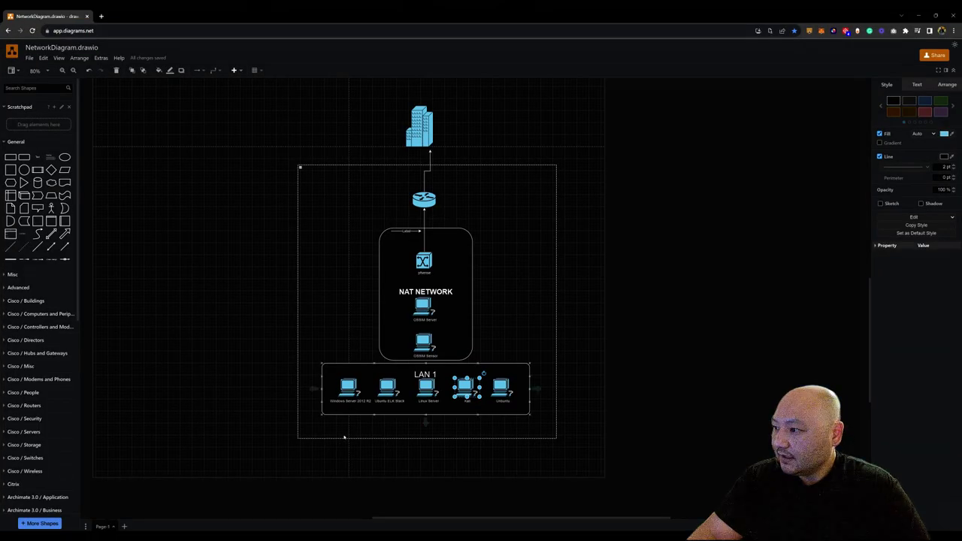
Select the Ubuntu machine in LAN 1, then minimize the diagram window.
left_click(501, 388)
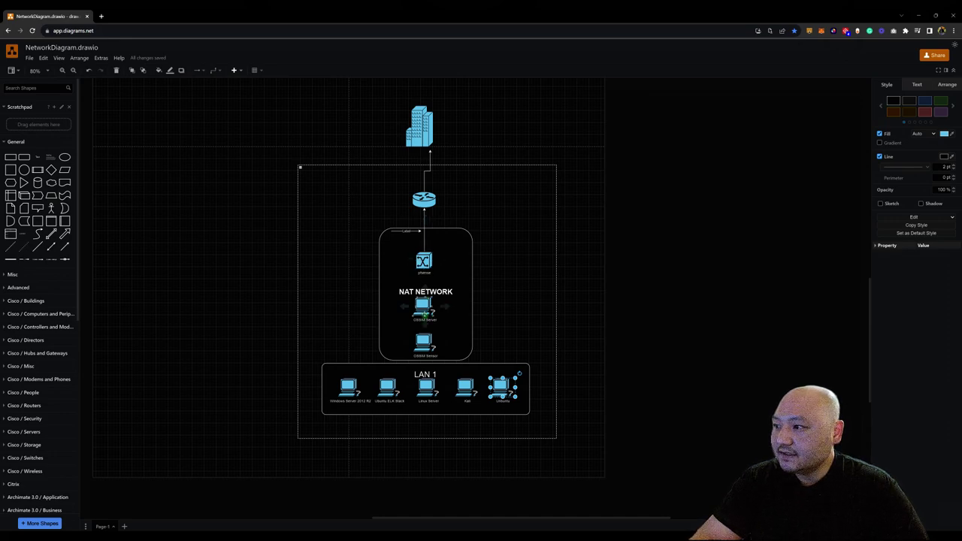
left_click(919, 15)
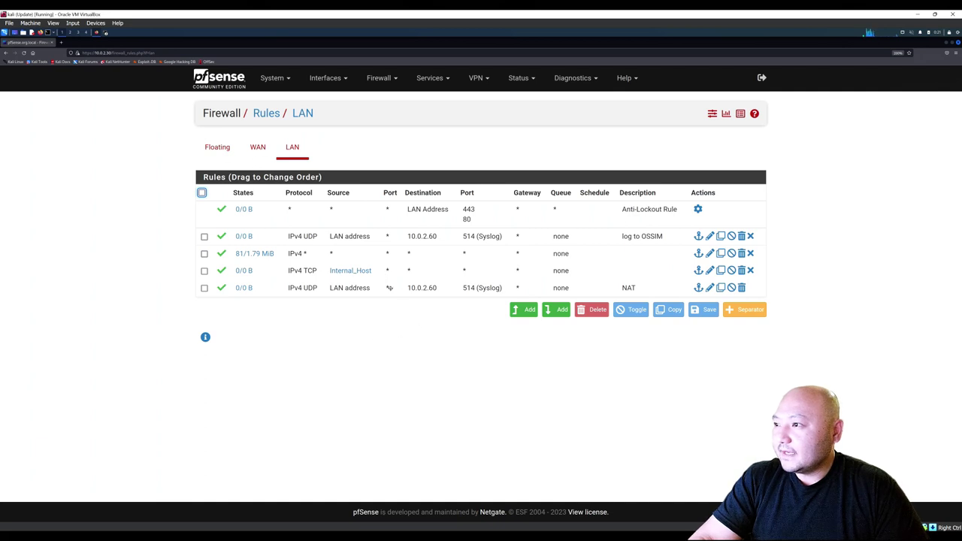
Open the 'log to OSSIM' LAN rule and check its destination 10.0.2.60 on Syslog 514.
left_click(293, 150)
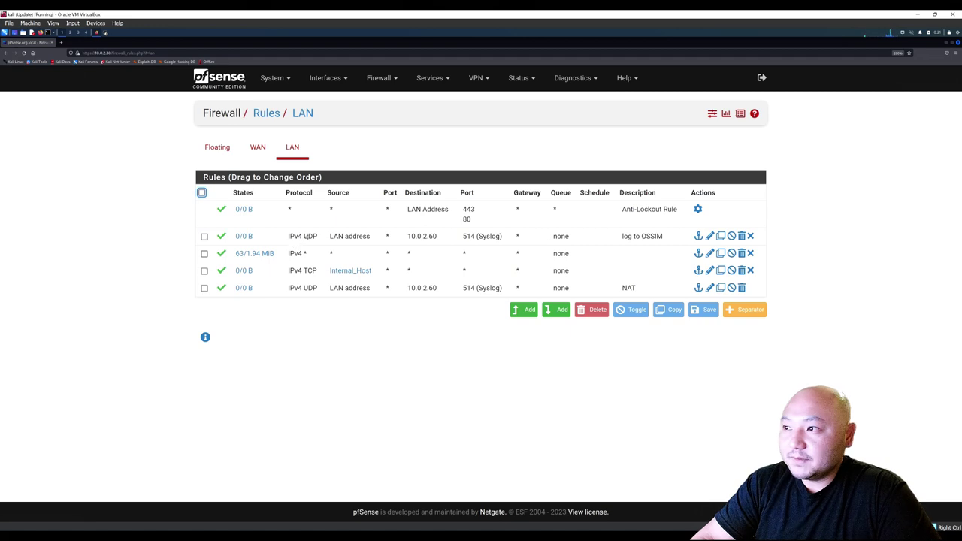
double_click(453, 242)
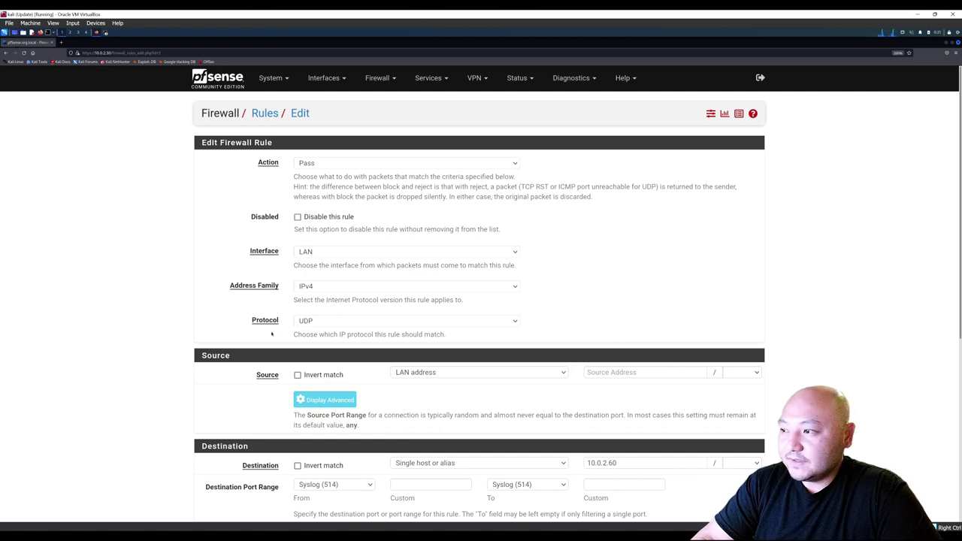
scroll(224, 333, "down", 4)
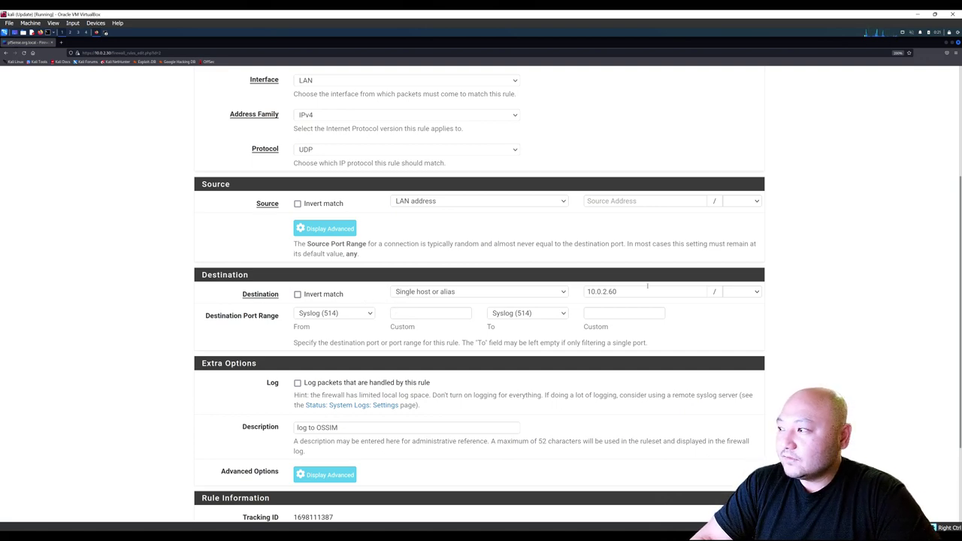
triple_click(586, 292)
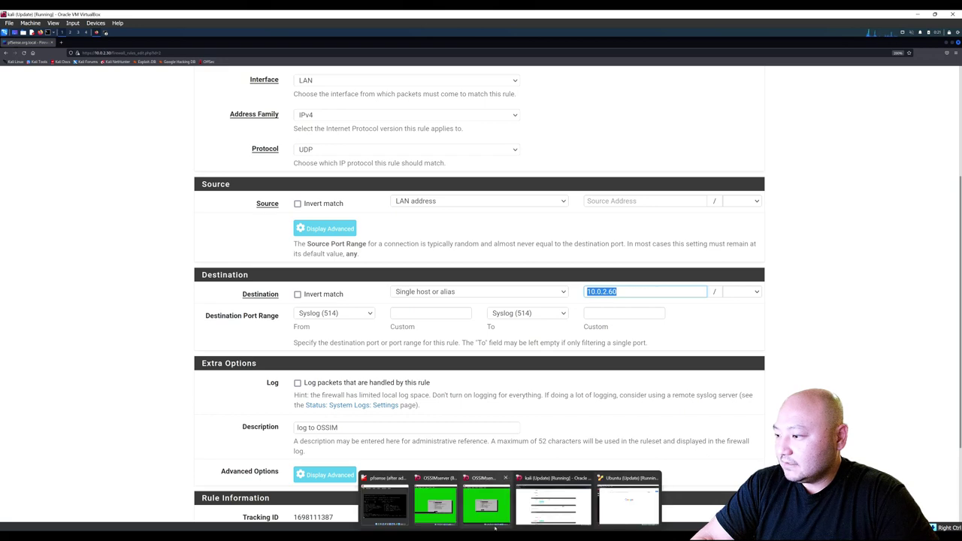
Bring the OSSIMserver console forward on AlienVault's System Preferences menu and enlarge the window.
left_click(443, 510)
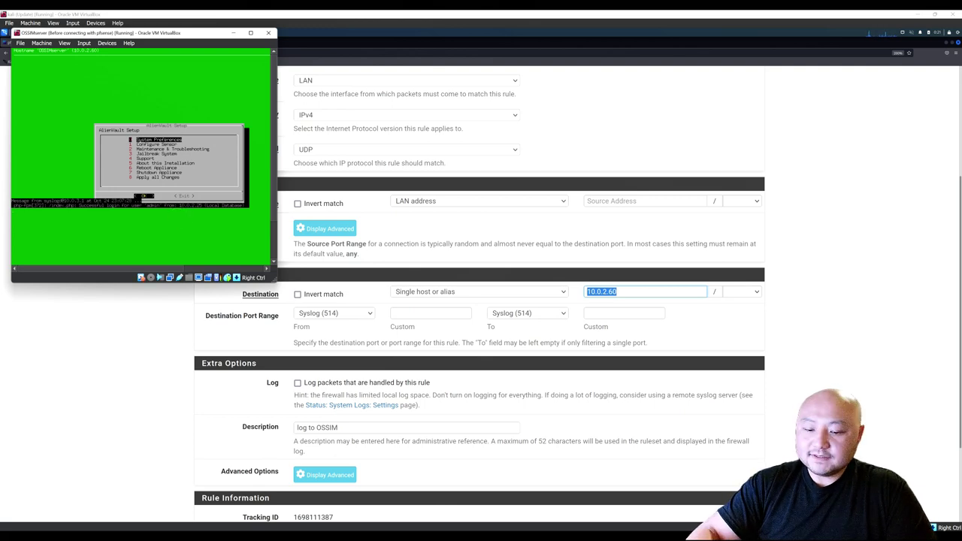
key("Return")
key("Return")
key("Tab")
key("Return")
key("Down")
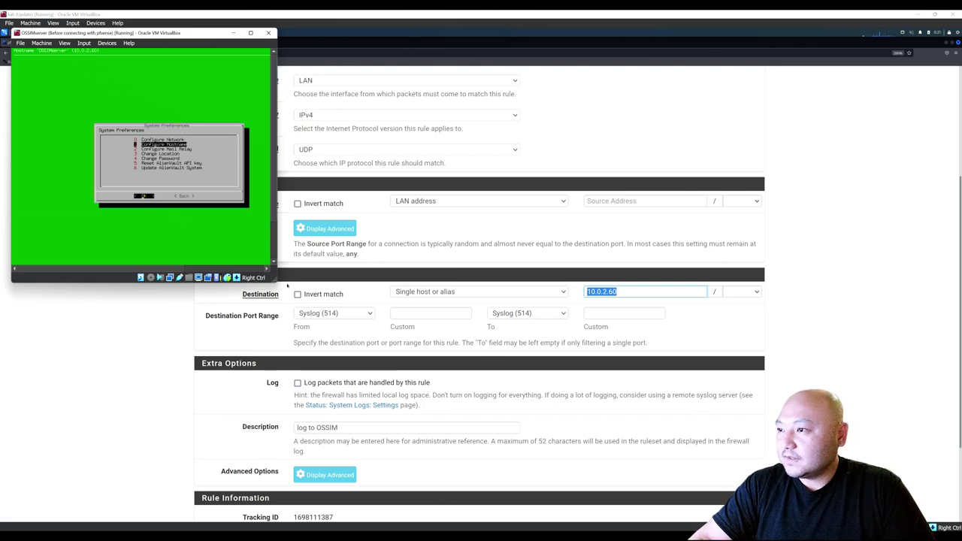
left_click_drag(276, 282, 288, 328)
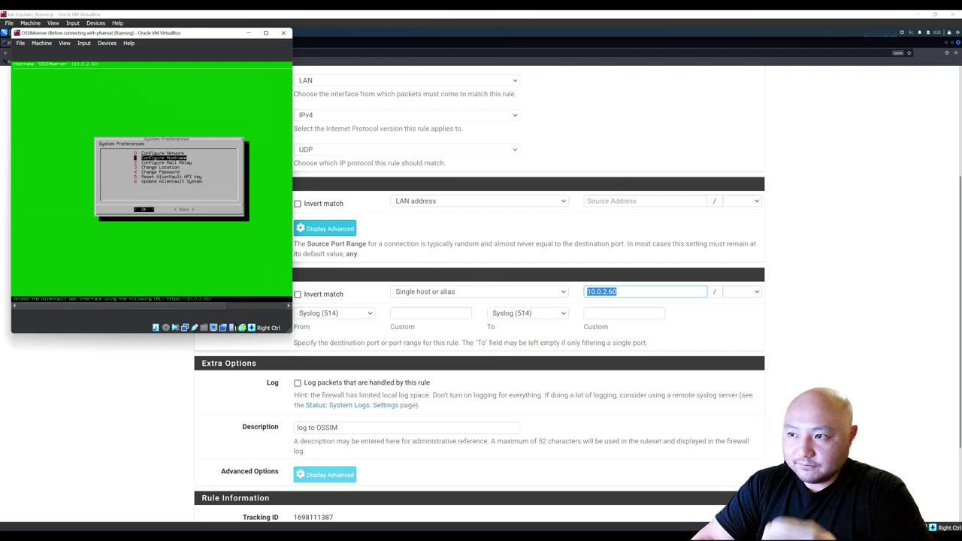
Save the 'log to OSSIM' firewall rule and apply the firewall changes.
left_click(177, 394)
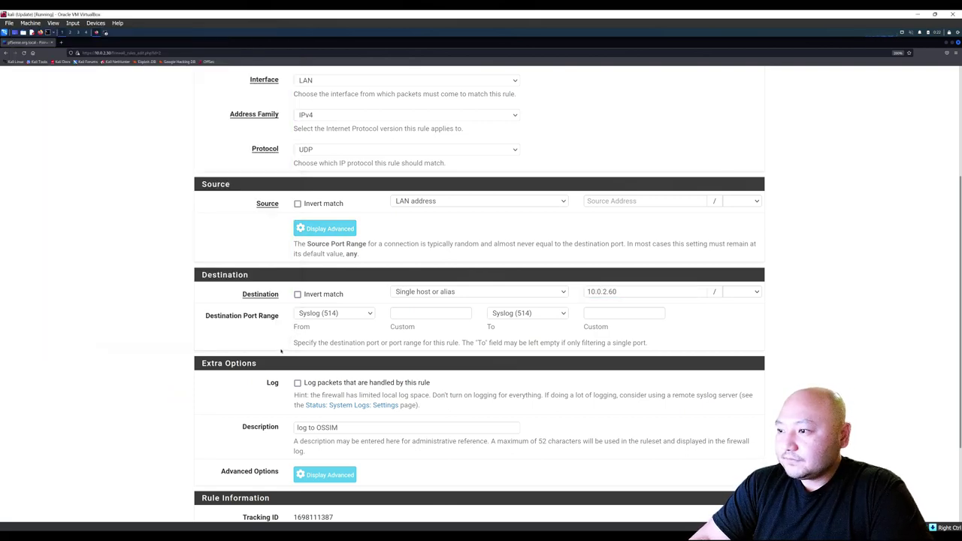
scroll(278, 346, "down", 3)
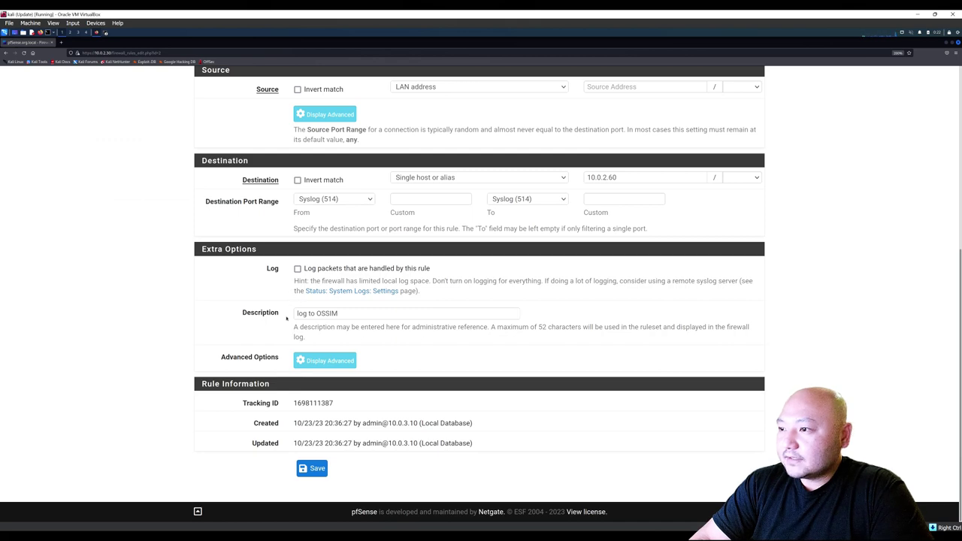
left_click_drag(344, 313, 280, 313)
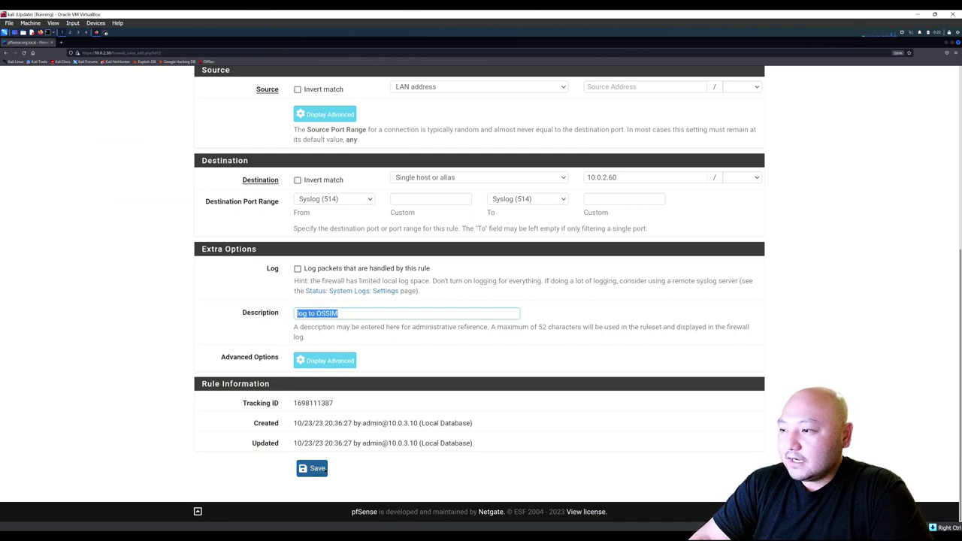
left_click(316, 470)
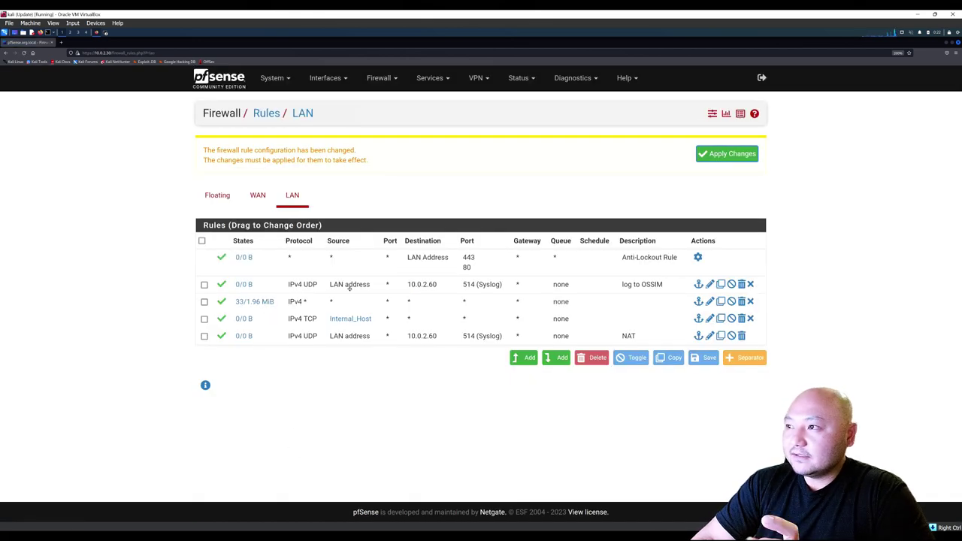
left_click(733, 154)
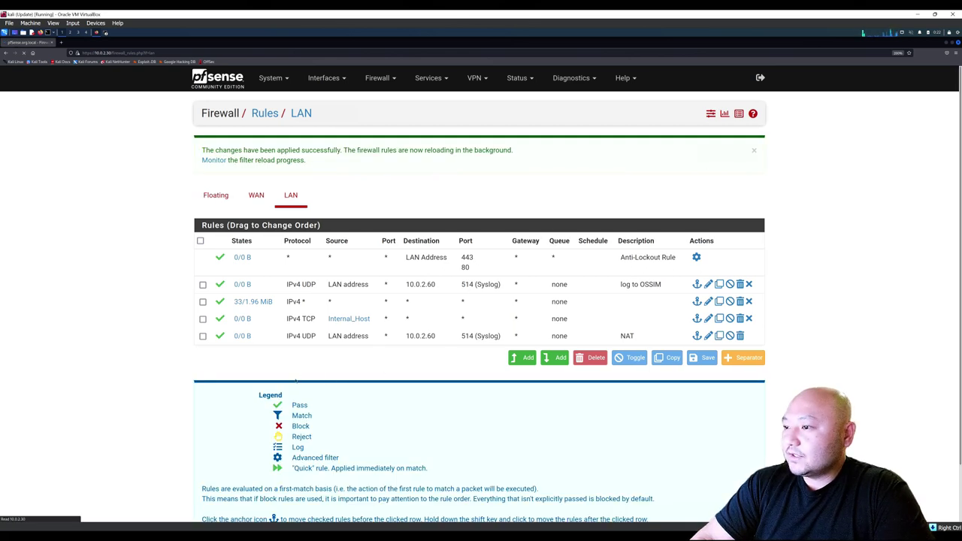
left_click(380, 80)
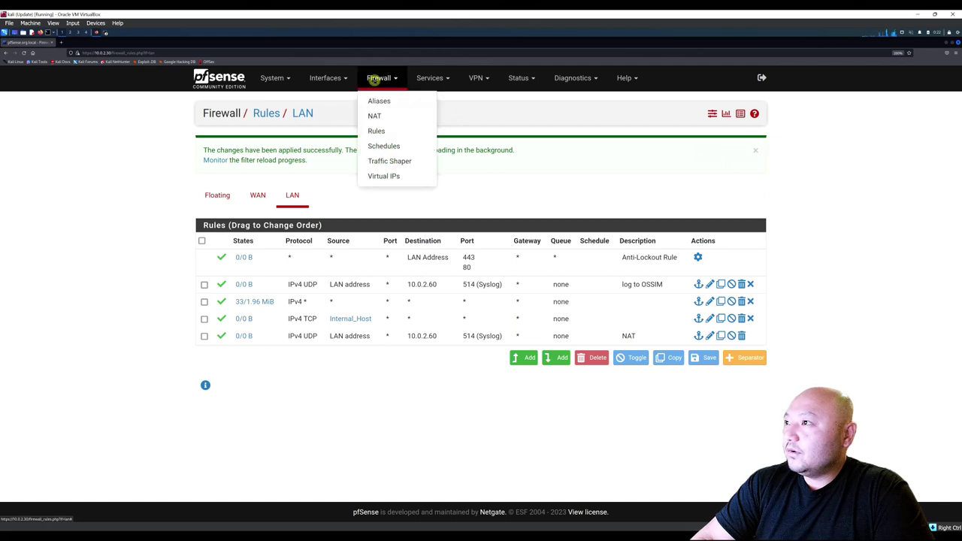
left_click(379, 118)
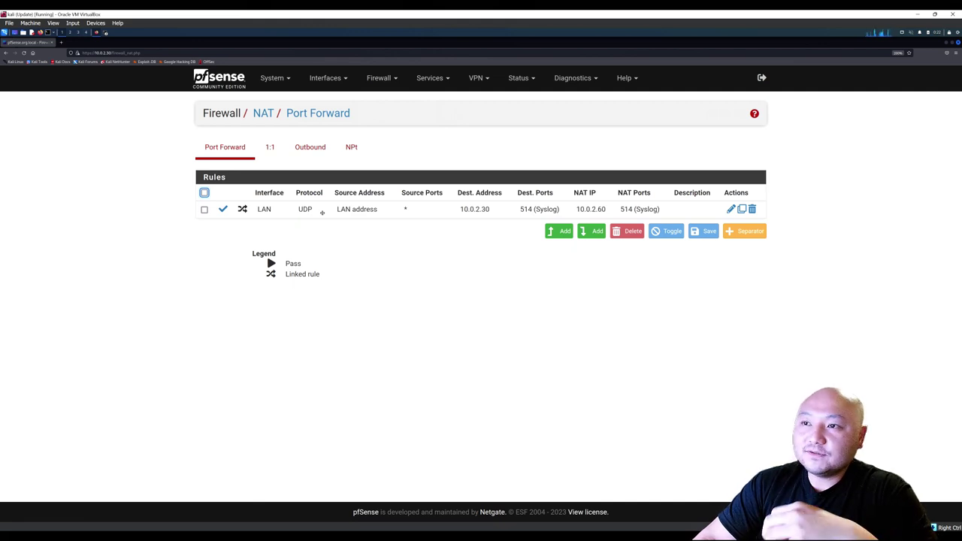
double_click(322, 213)
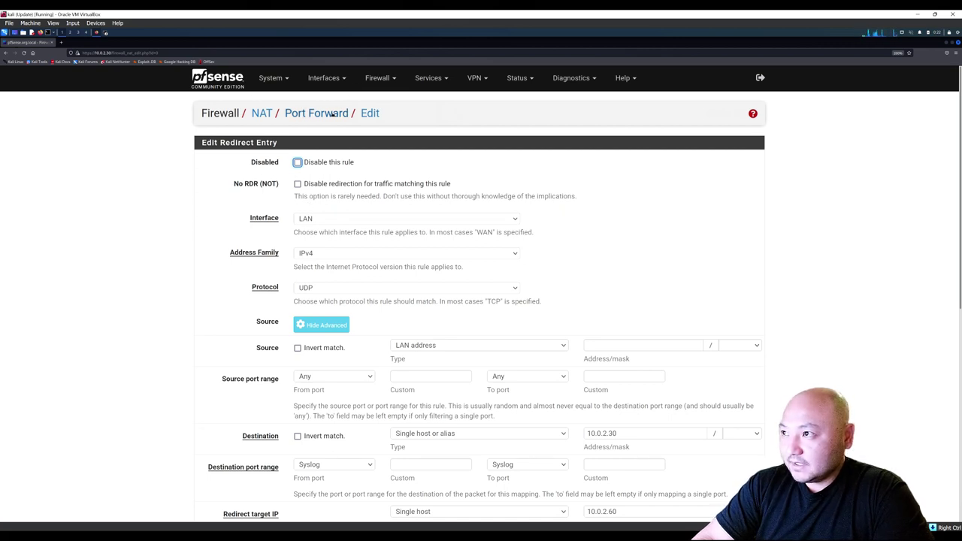
left_click(329, 113)
left_click(378, 77)
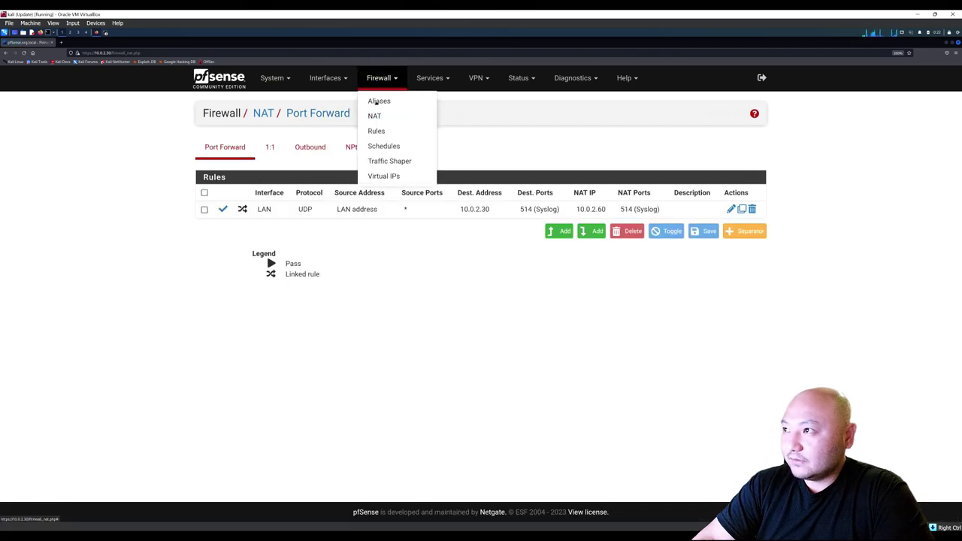
left_click(375, 116)
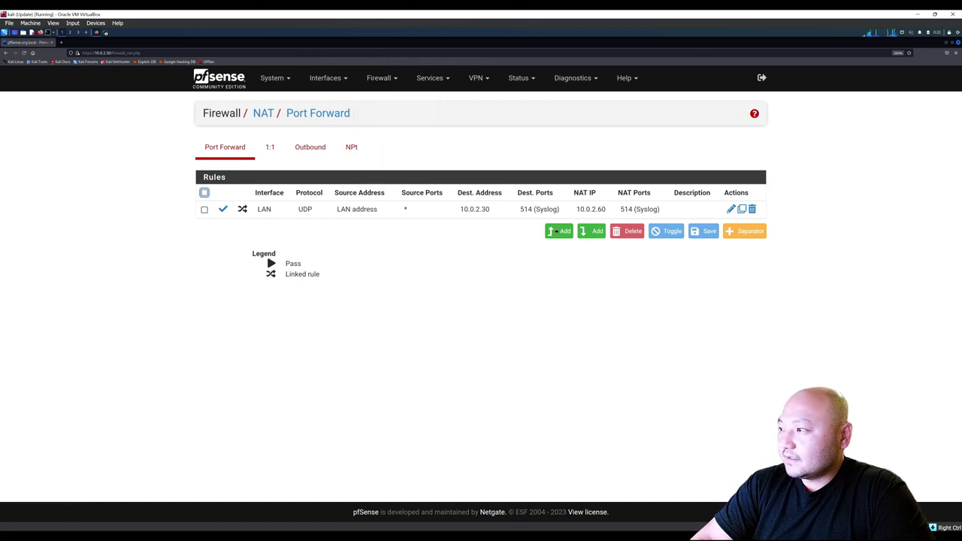
left_click(418, 211)
double_click(418, 210)
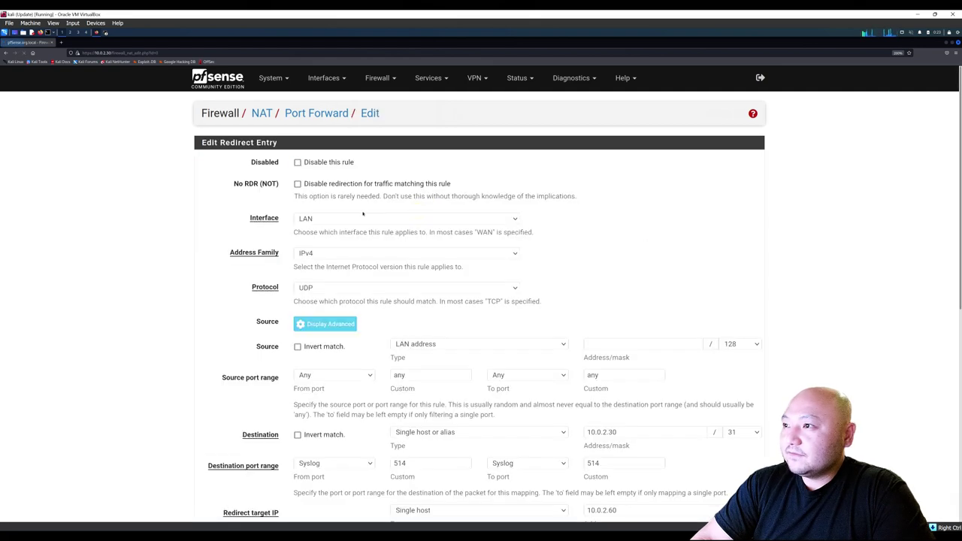
scroll(240, 198, "down", 1)
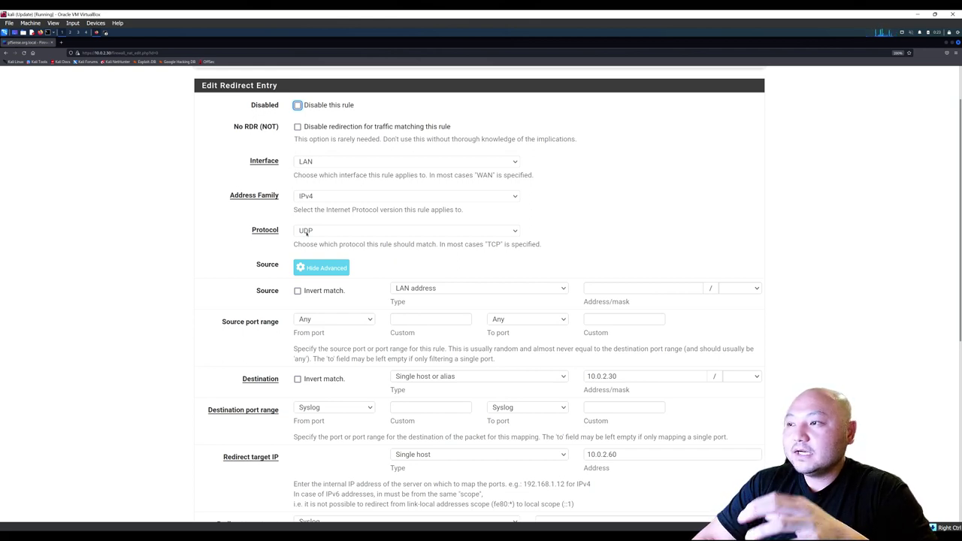
scroll(298, 235, "down", 3)
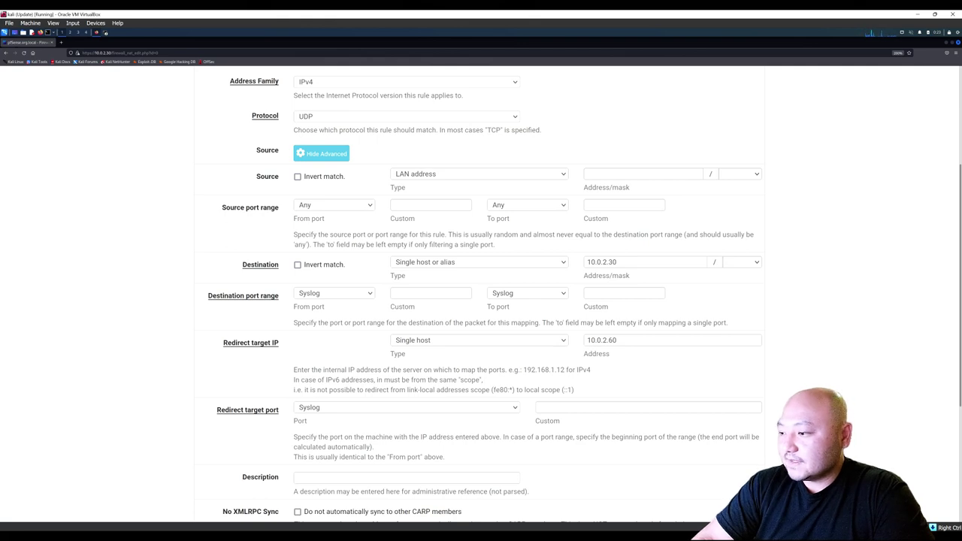
mouse_move(496, 535)
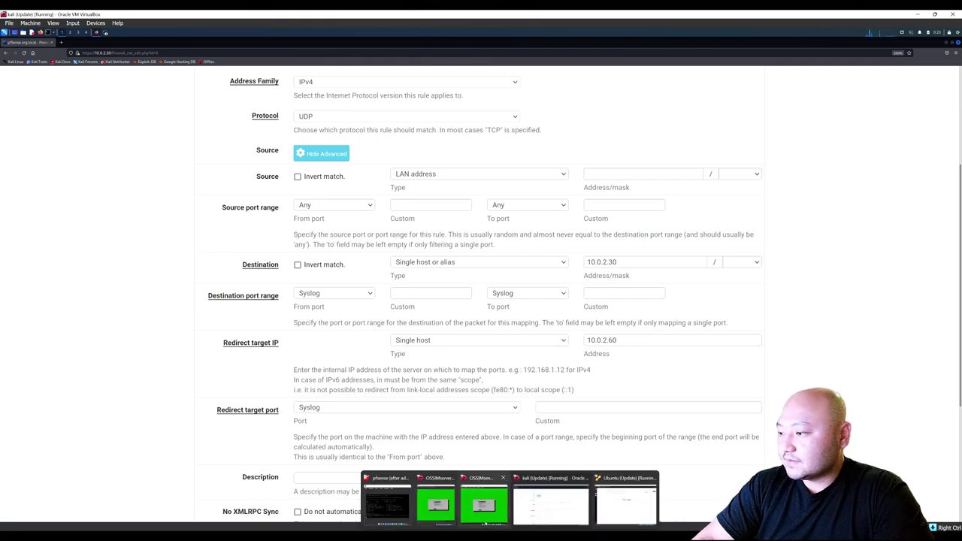
mouse_move(485, 519)
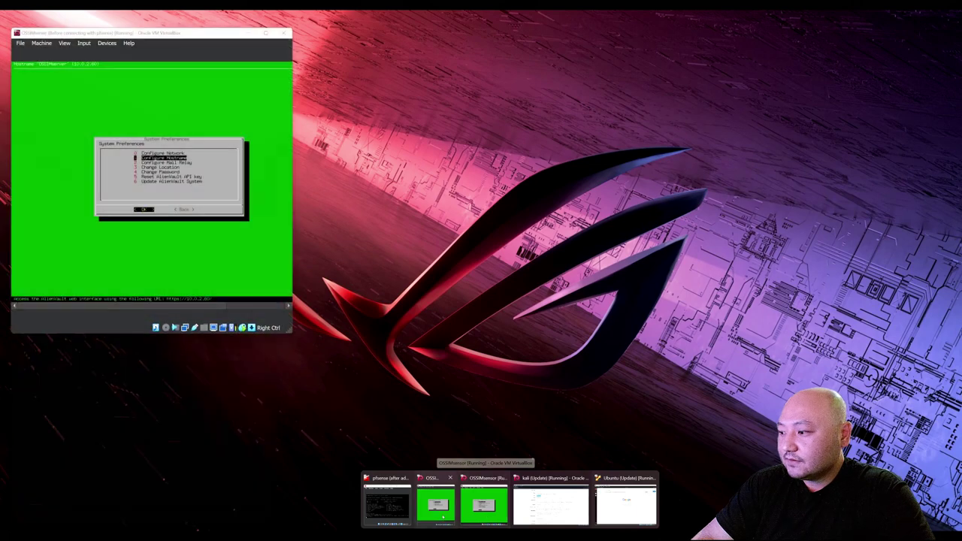
mouse_move(551, 504)
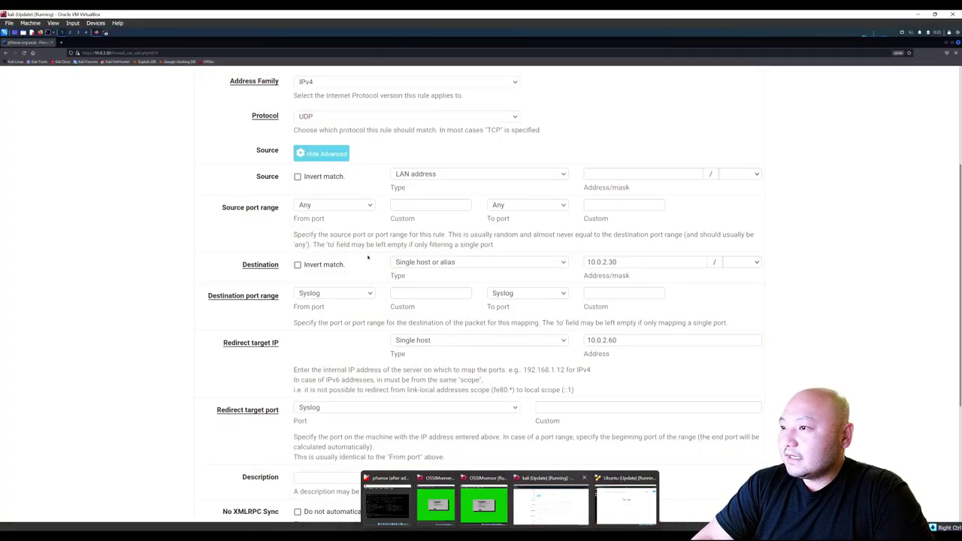
left_click(621, 262)
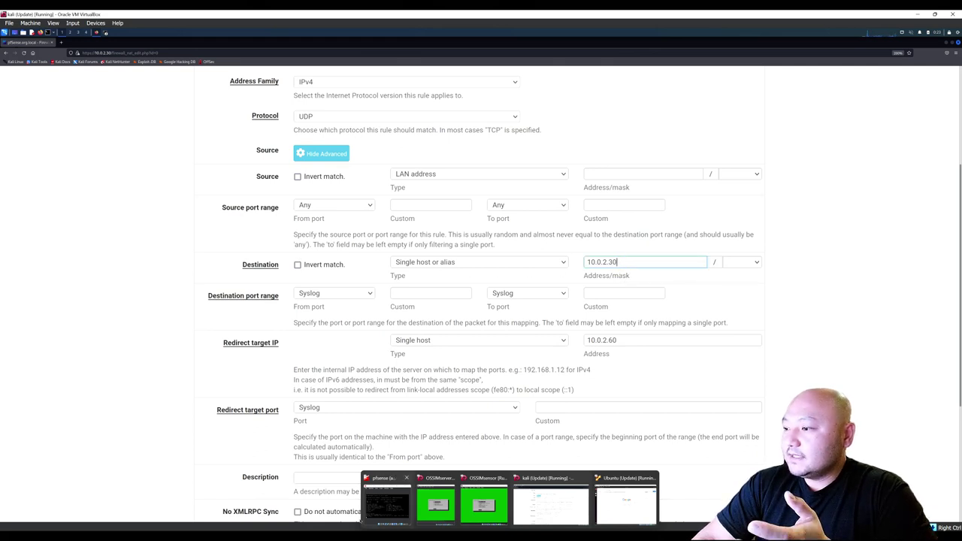
left_click(382, 507)
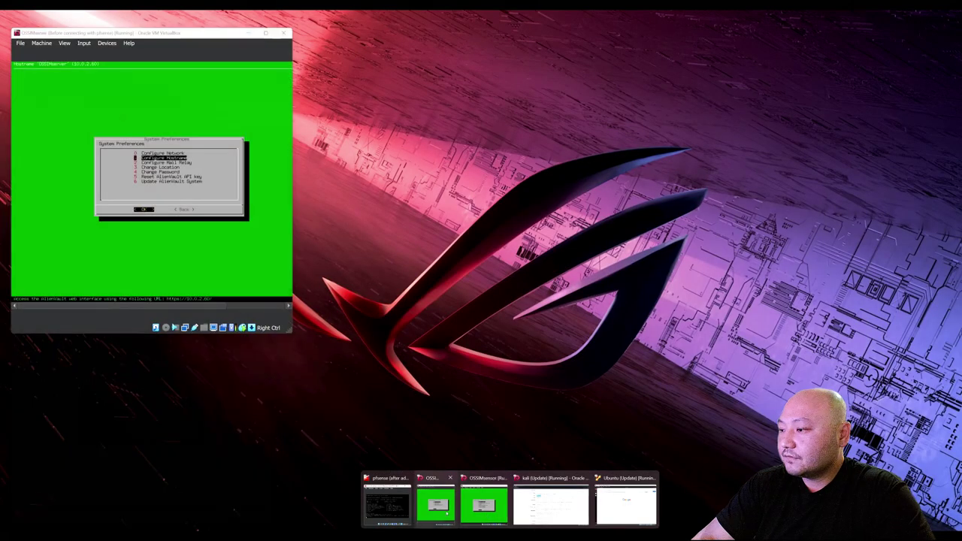
left_click(448, 513)
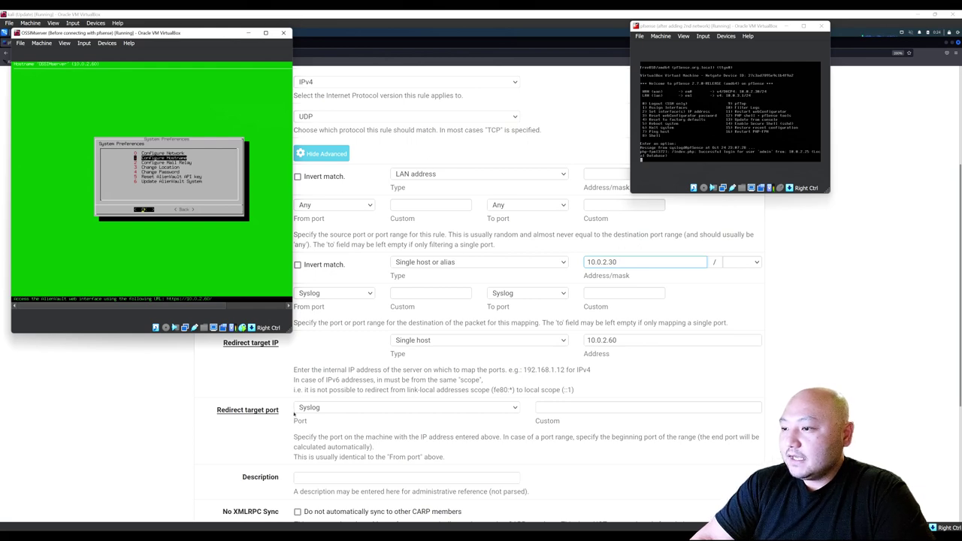
scroll(272, 413, "down", 1)
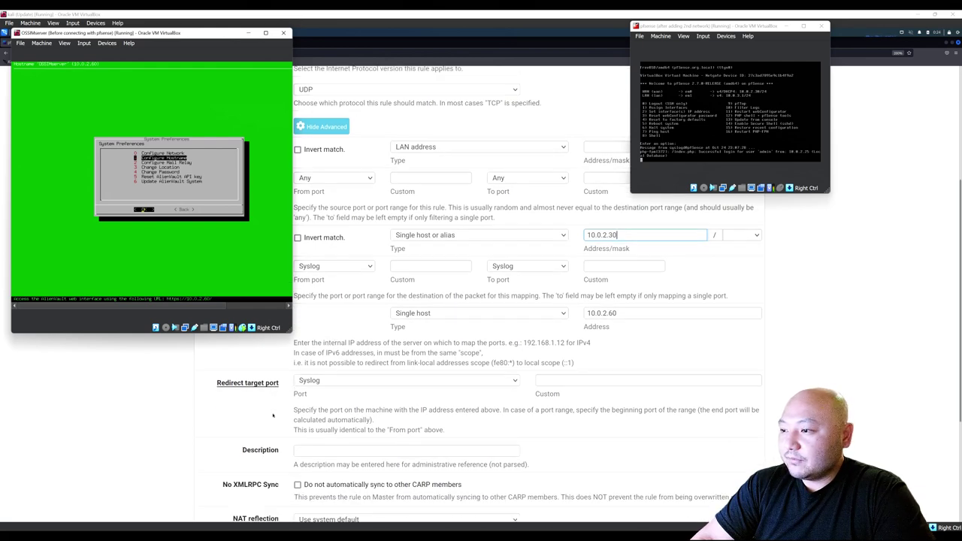
left_click(231, 383)
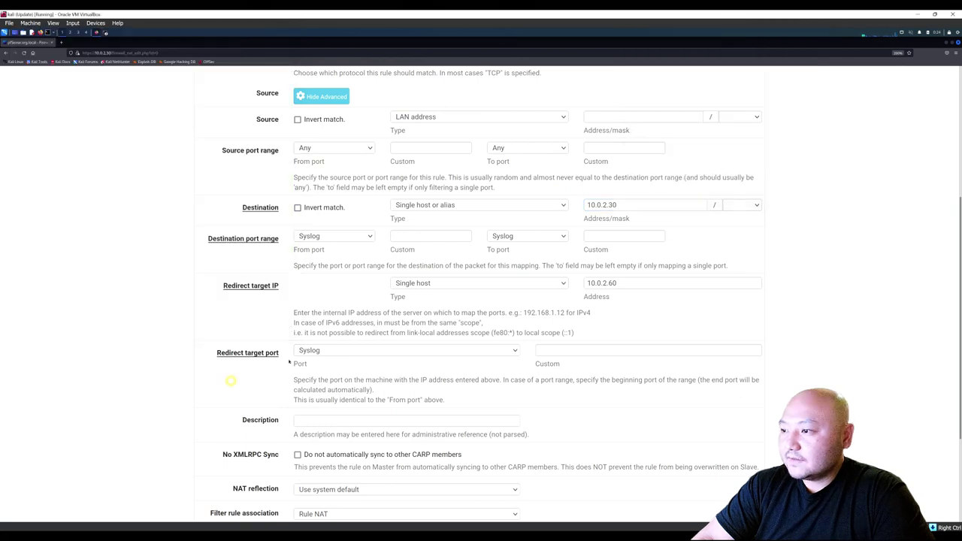
Save the Syslog port forward from 10.0.2.30 to 10.0.2.60 and apply the NAT changes.
scroll(353, 301, "down", 1)
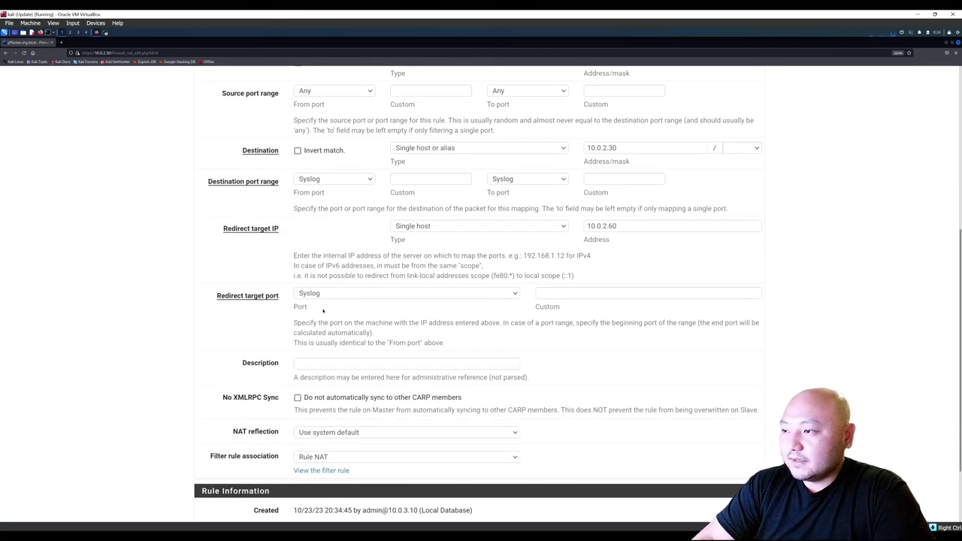
scroll(320, 314, "down", 2)
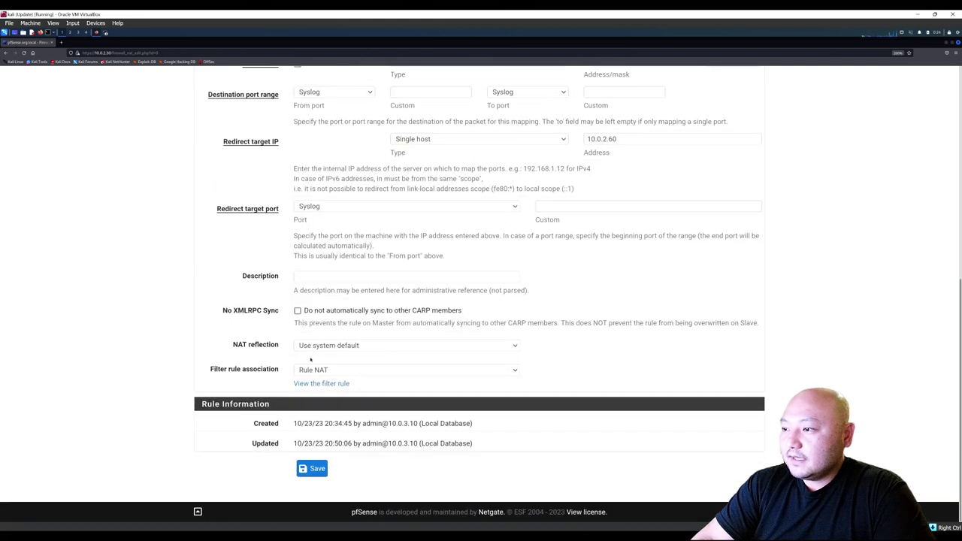
left_click(309, 468)
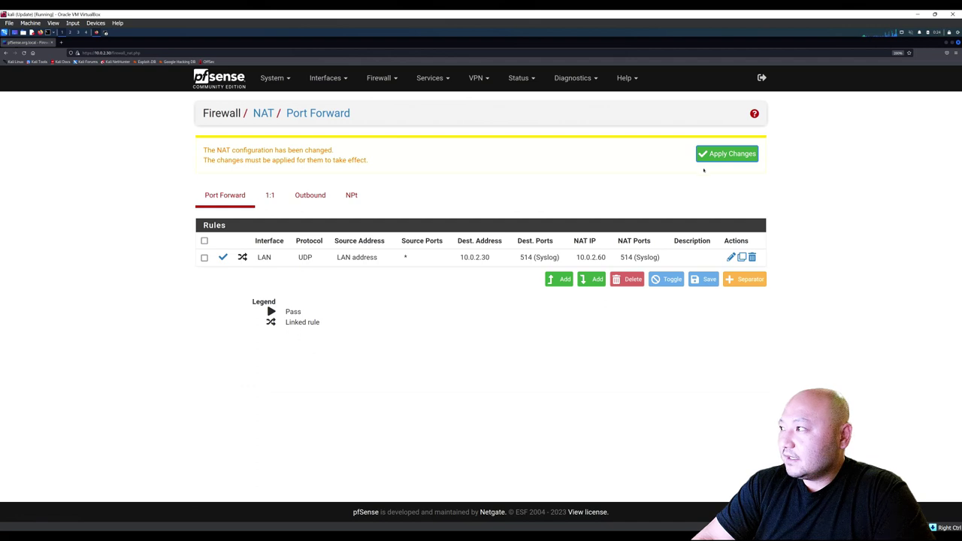
left_click(709, 156)
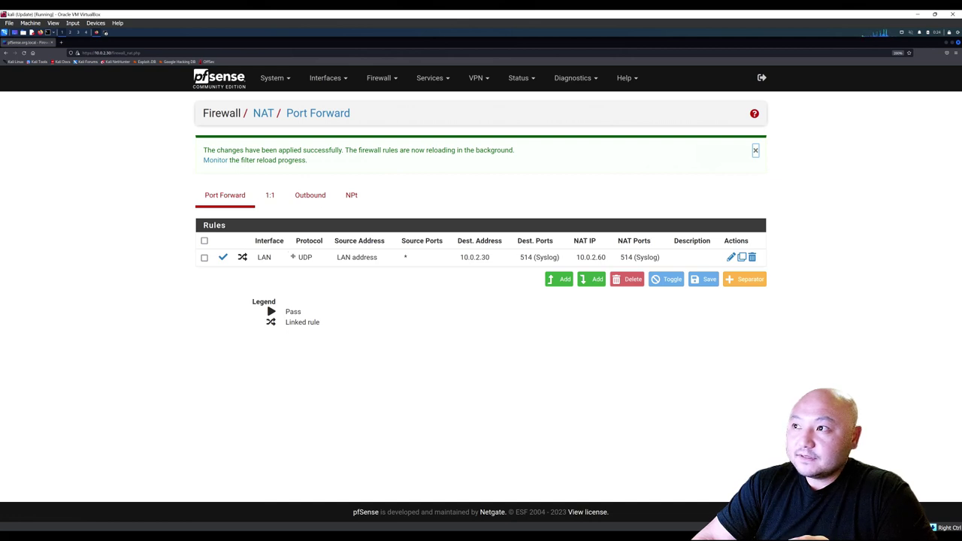
left_click(526, 80)
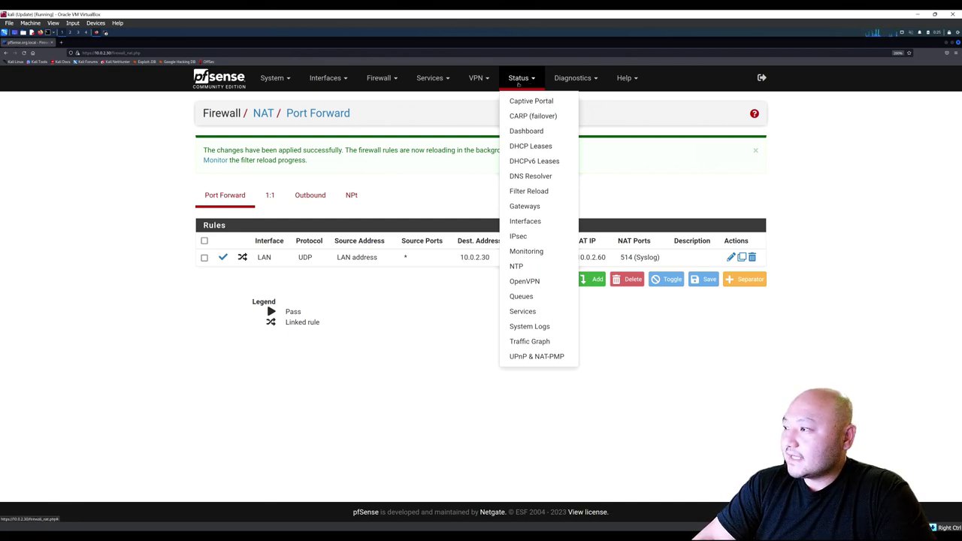
Open the System Logs settings and confirm Enable Remote Logging is turned on.
left_click(530, 327)
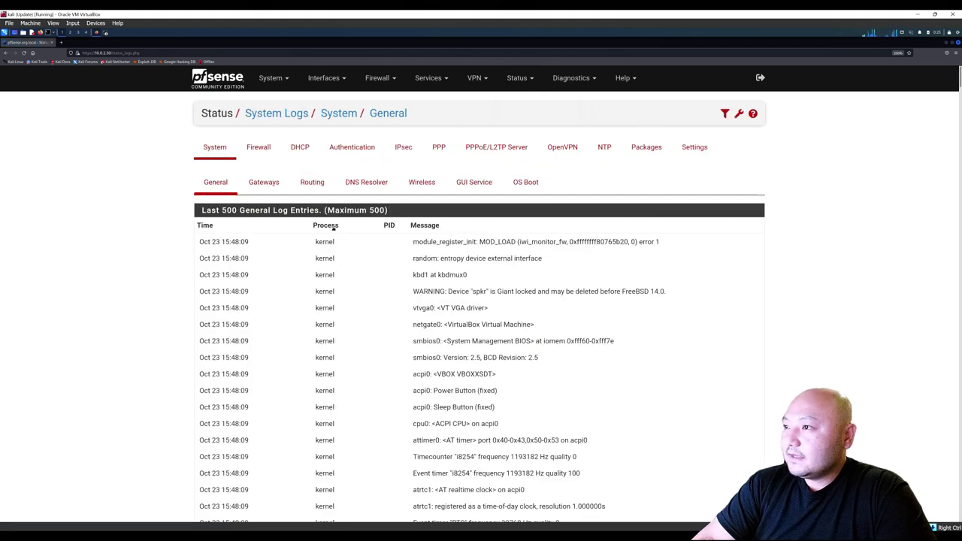
left_click(703, 150)
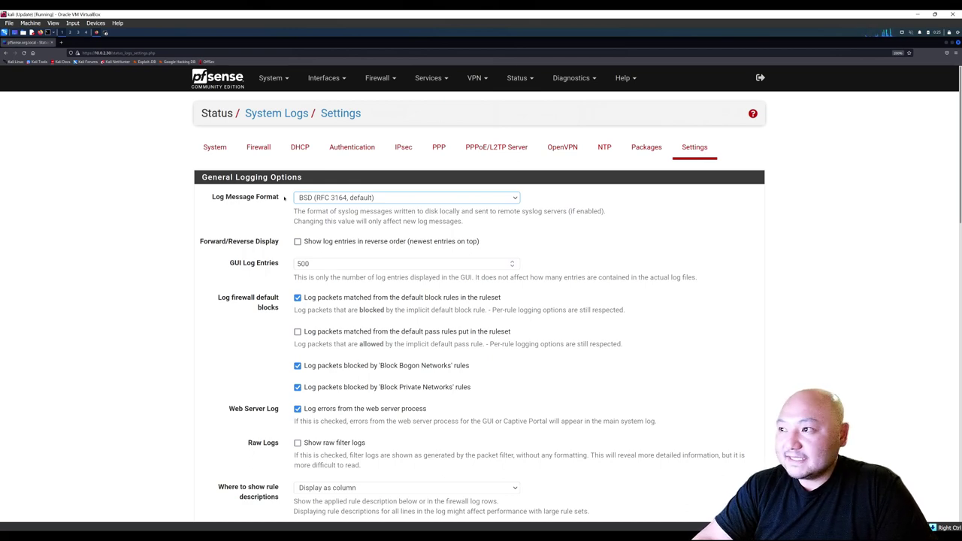
scroll(265, 207, "down", 5)
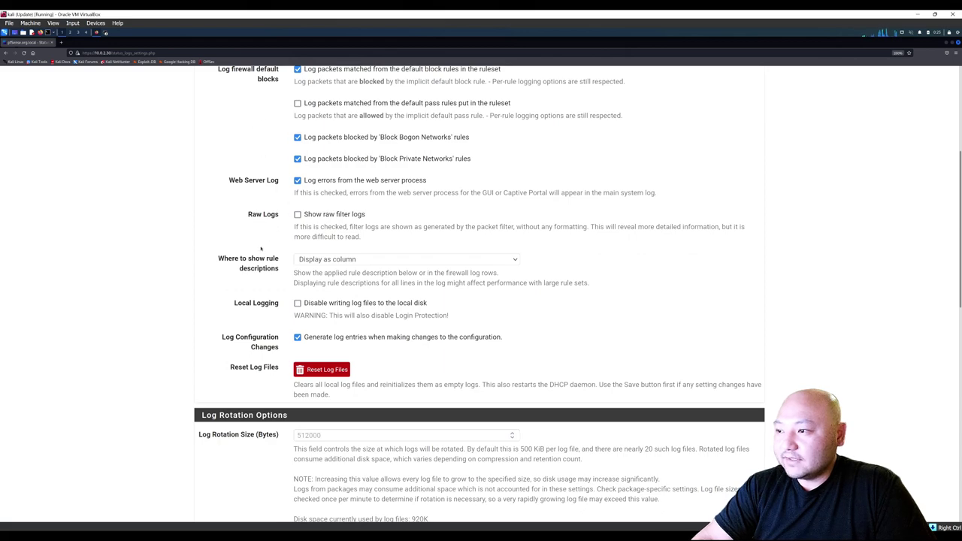
scroll(262, 248, "down", 4)
scroll(269, 359, "down", 6)
scroll(268, 359, "down", 3)
scroll(285, 301, "up", 2)
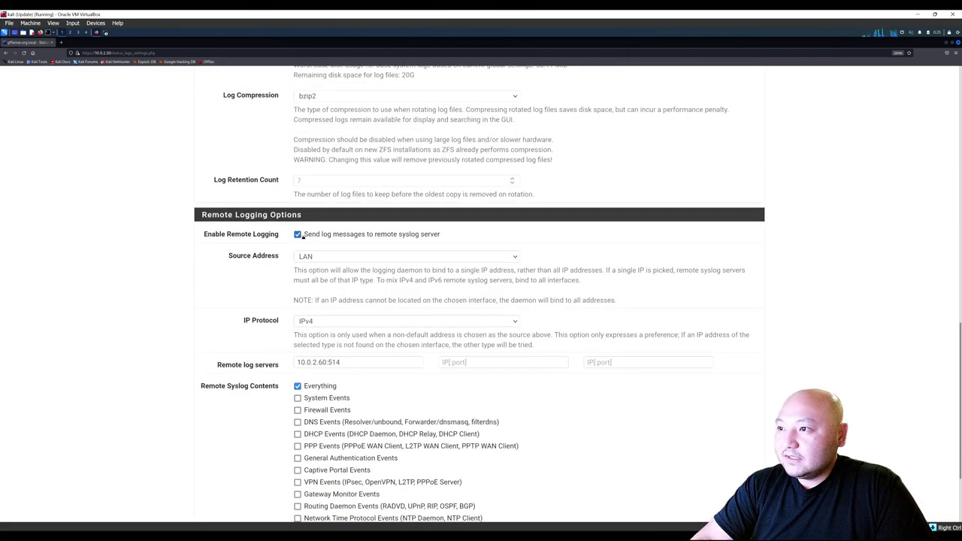
left_click_drag(203, 234, 278, 236)
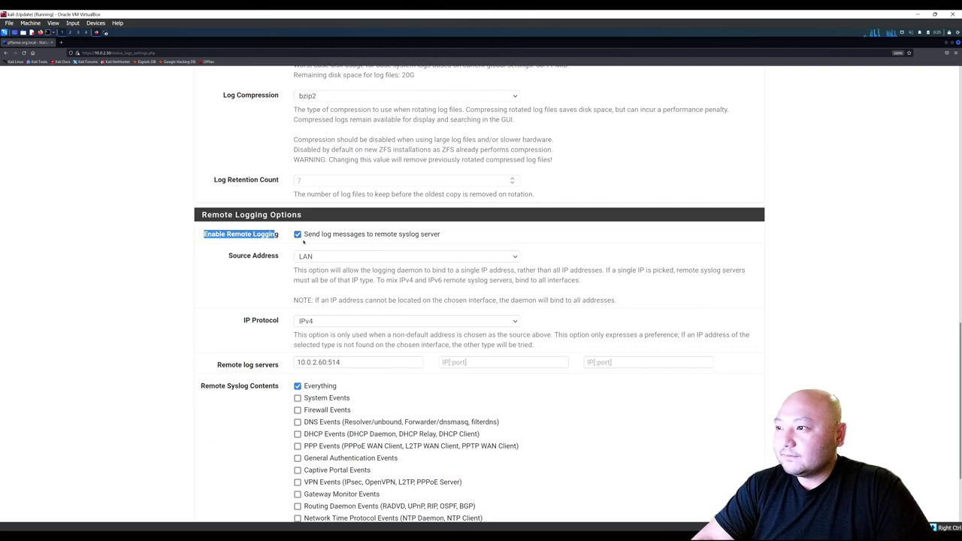
left_click(303, 243)
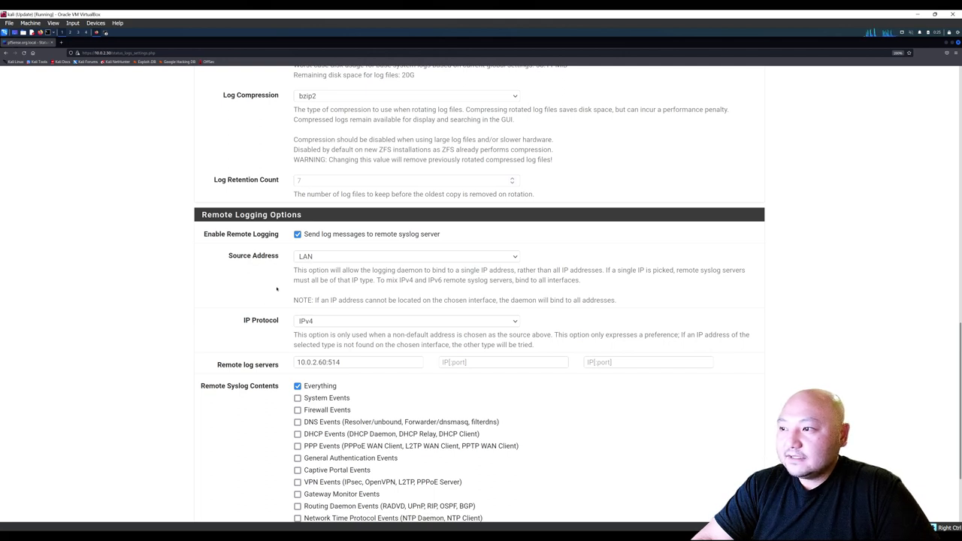
Confirm the remote log server is set to 10.0.2.60:514.
scroll(309, 277, "down", 1)
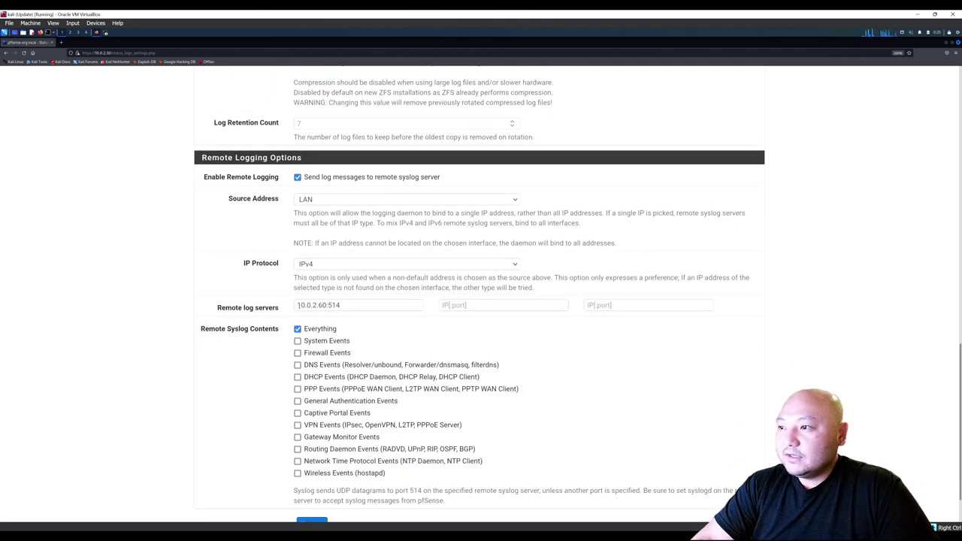
left_click_drag(298, 305, 342, 305)
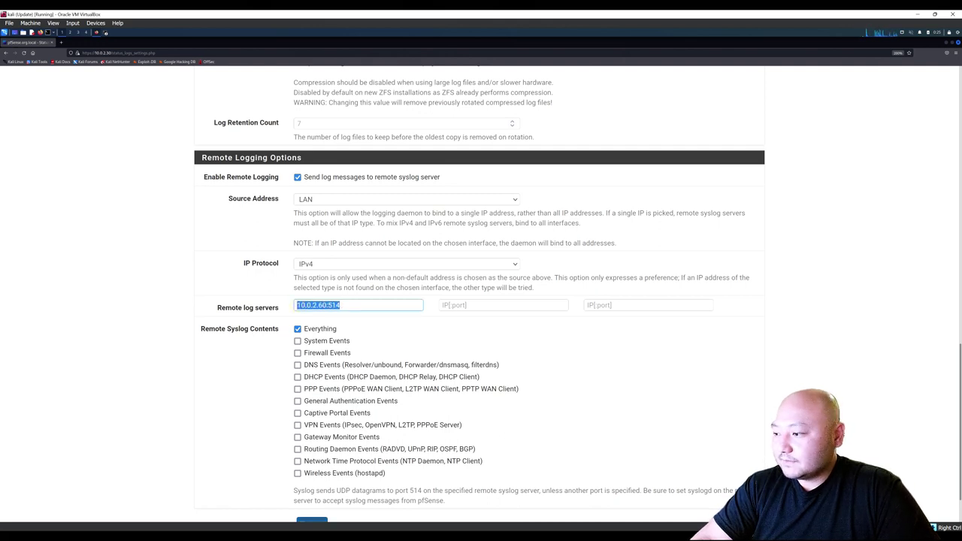
mouse_move(512, 535)
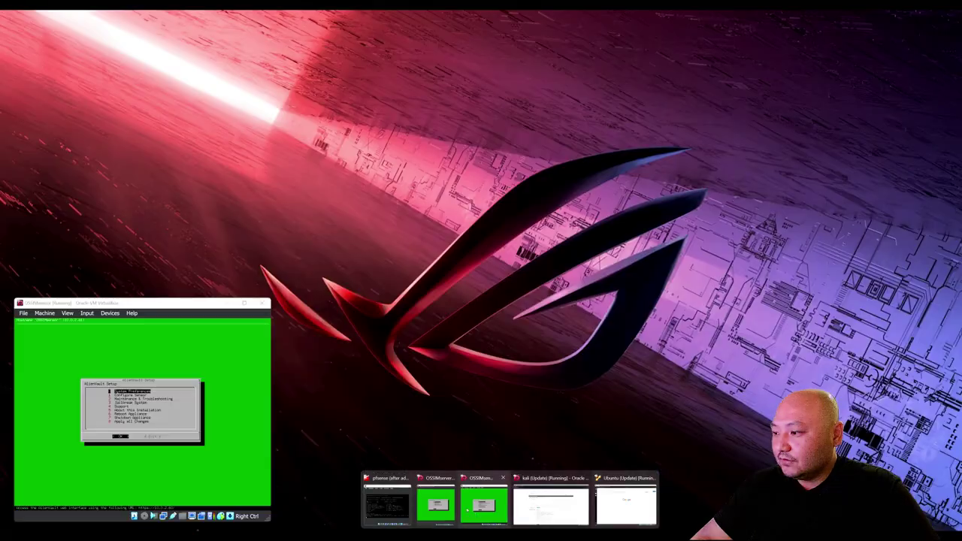
left_click(446, 504)
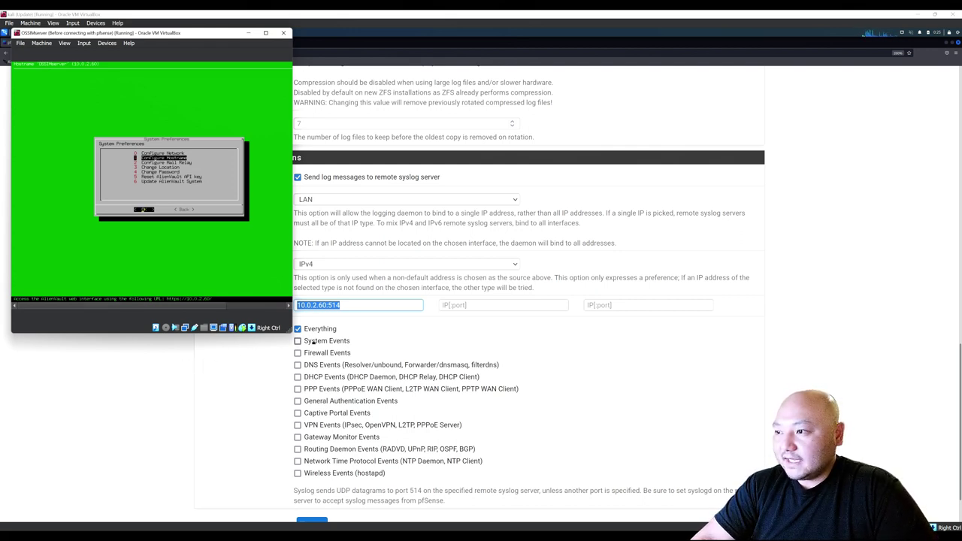
left_click(112, 437)
scroll(298, 440, "down", 2)
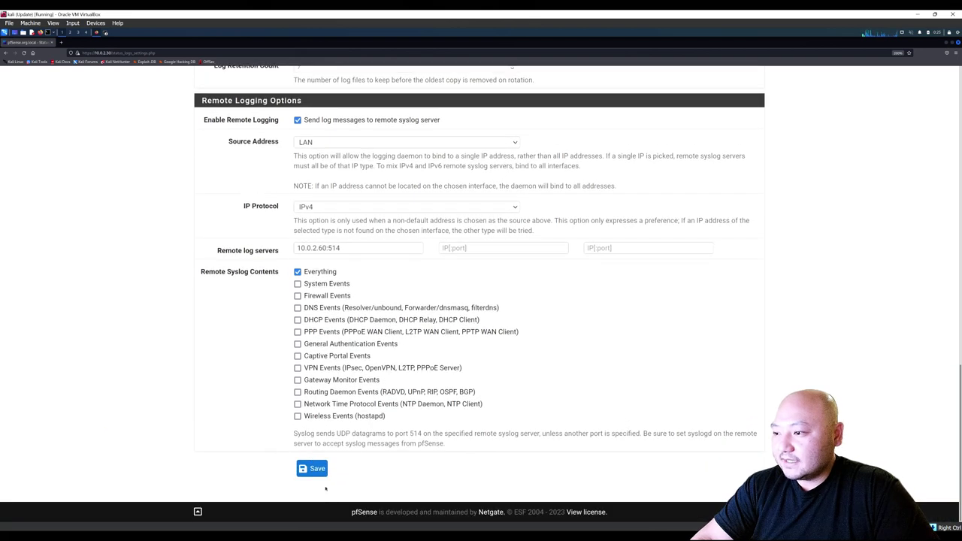
Save the remote logging settings, then show the LAN rules under Firewall > Rules.
left_click(314, 469)
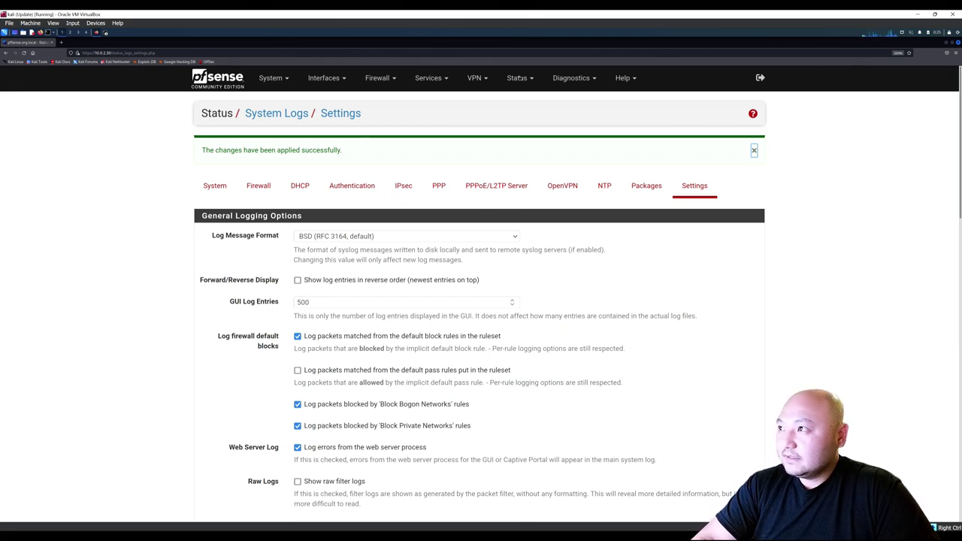
left_click(378, 77)
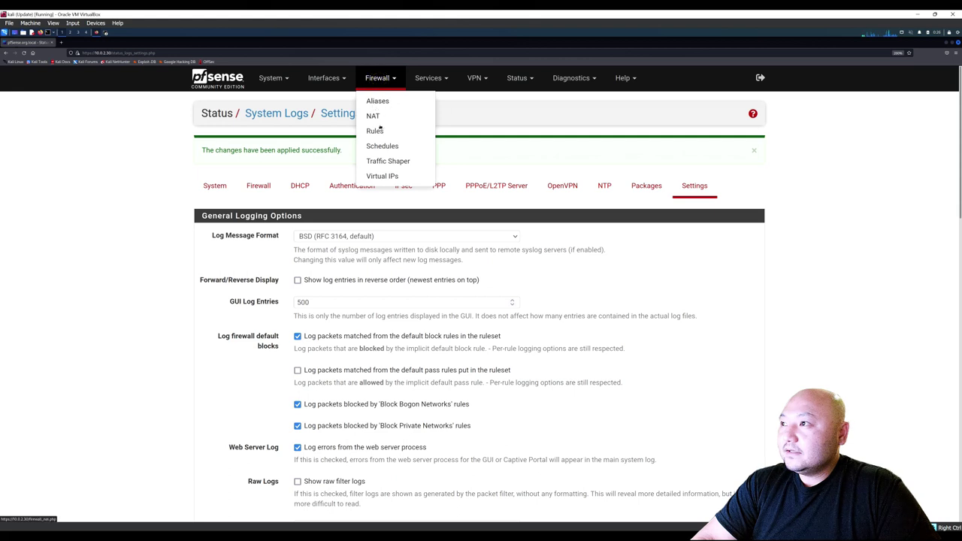
left_click(331, 78)
left_click(333, 102)
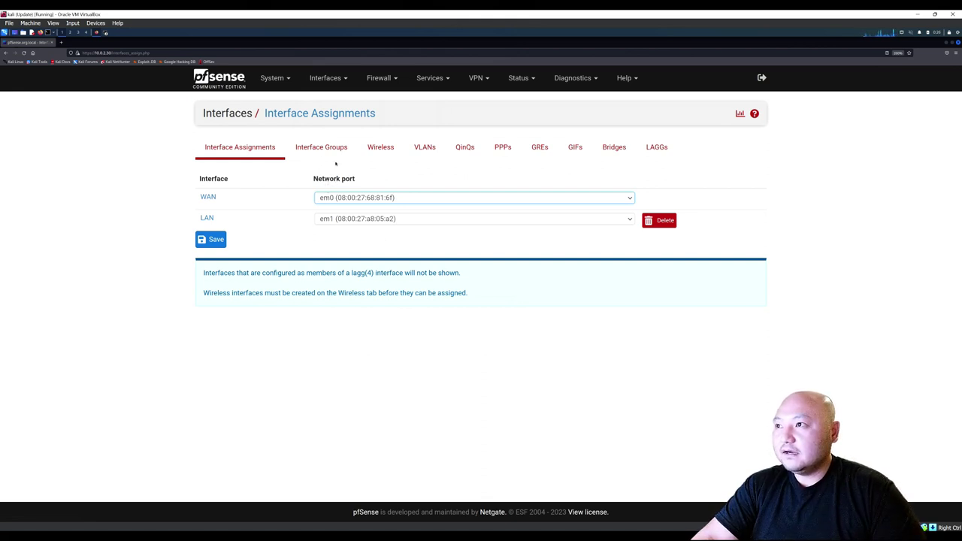
left_click(379, 78)
left_click(382, 130)
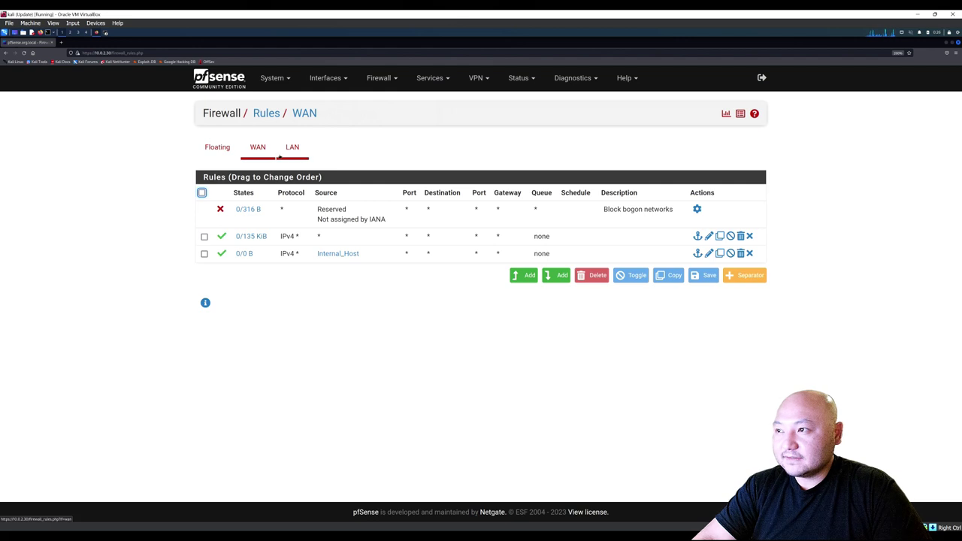
left_click(294, 156)
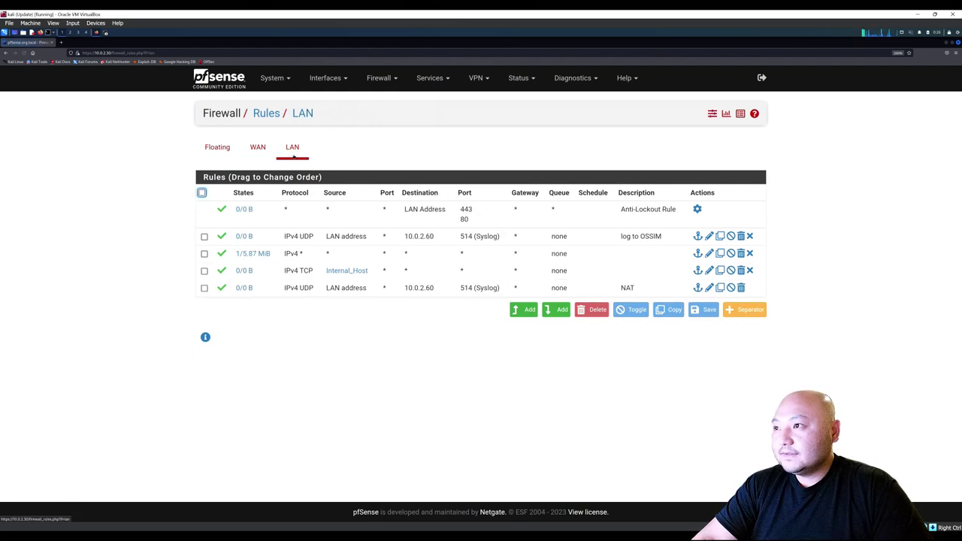
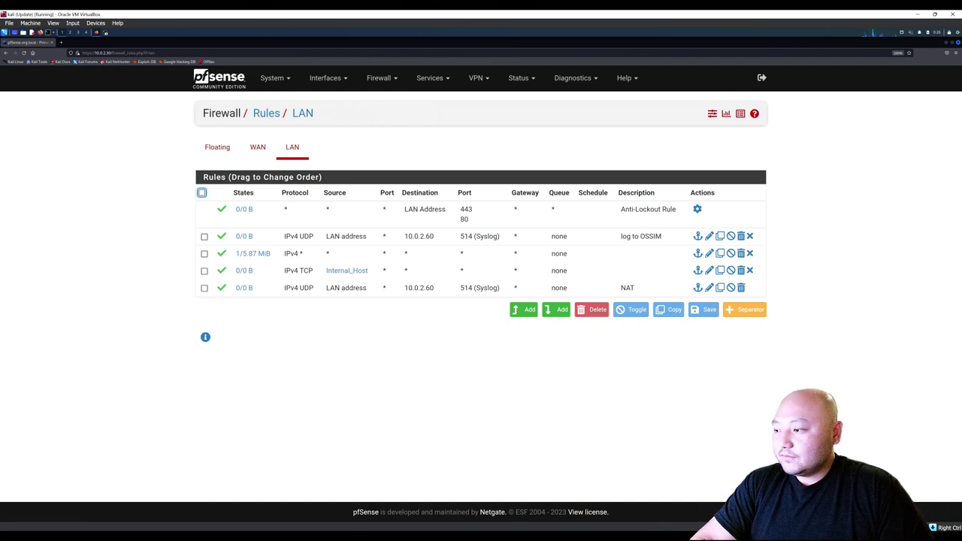
Unlock the Ubuntu guest's lock screen with the account password to reach its Firefox desktop.
left_click(553, 492)
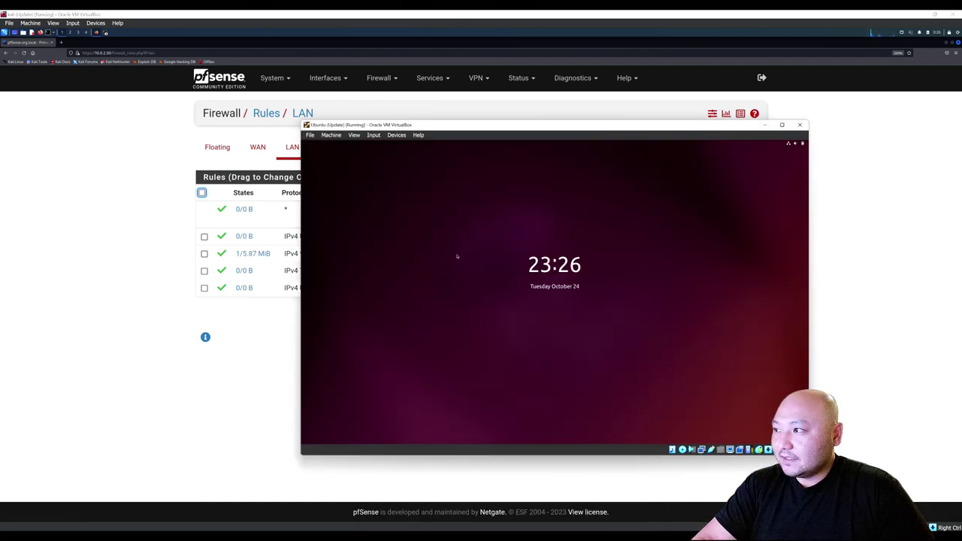
left_click(560, 276)
type("********")
key("Return")
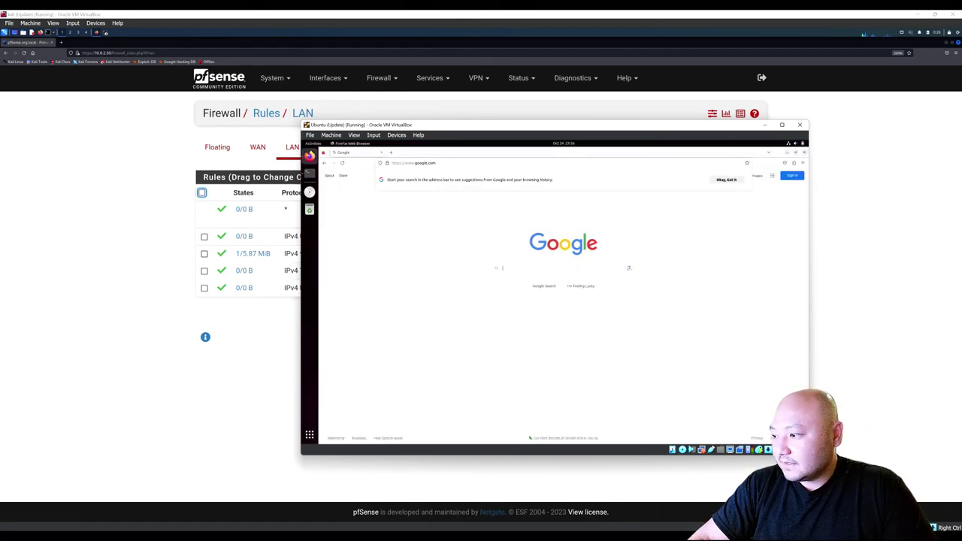
mouse_move(472, 530)
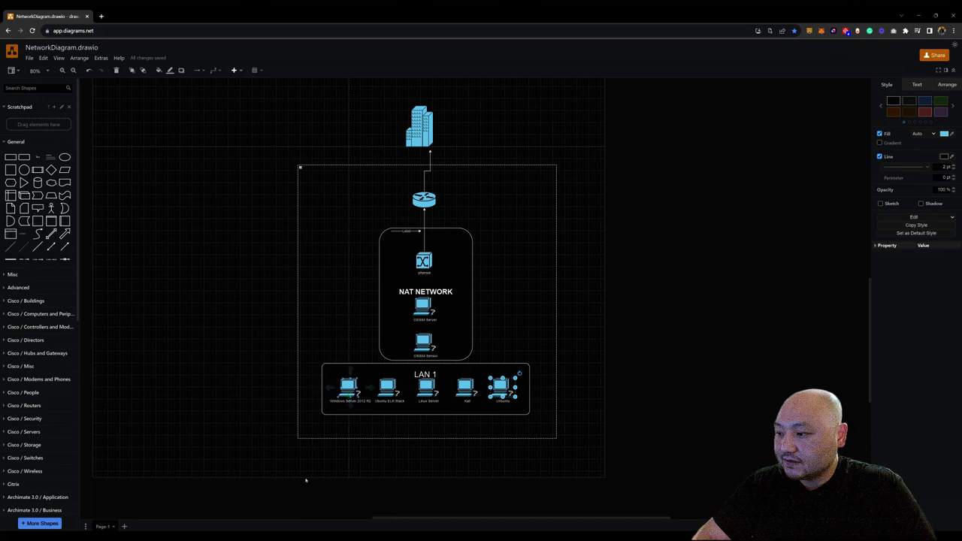
Launch the Windows Server VM from VirtualBox Manager, then minimize the Manager window.
key("alt+Tab")
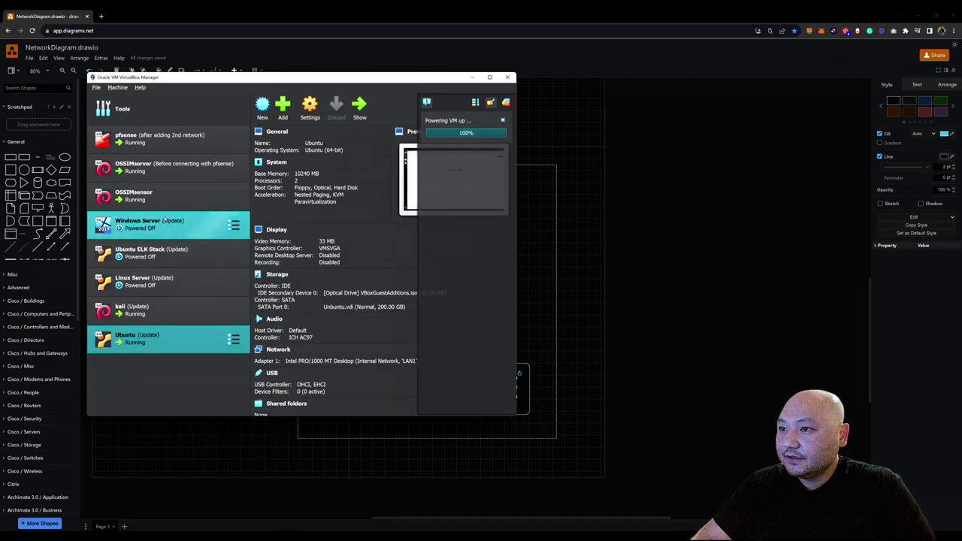
left_click(151, 222)
double_click(155, 220)
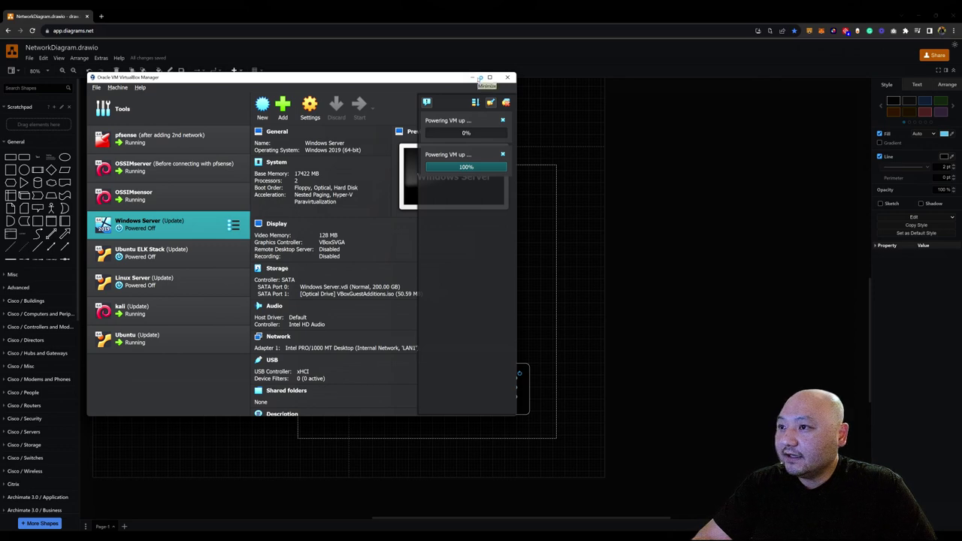
left_click(475, 78)
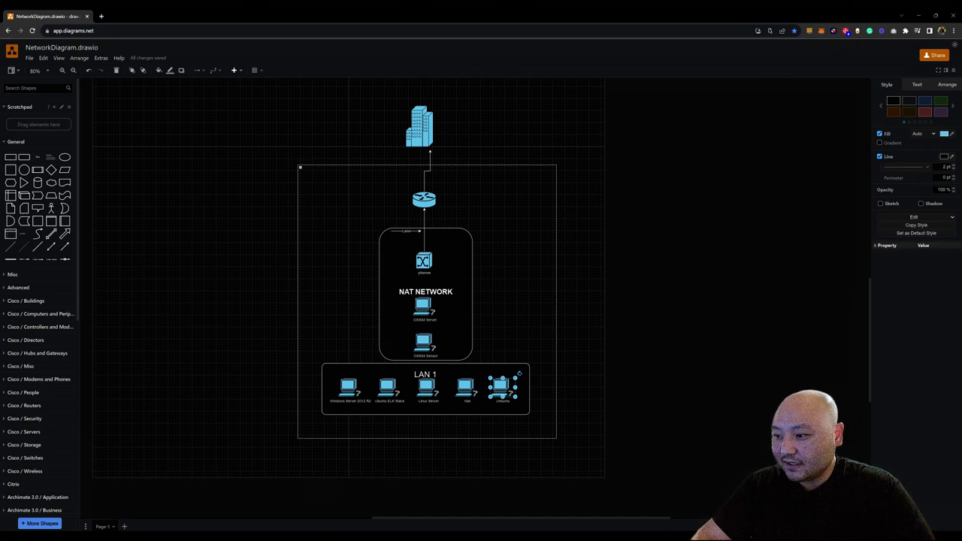
key("alt+Tab")
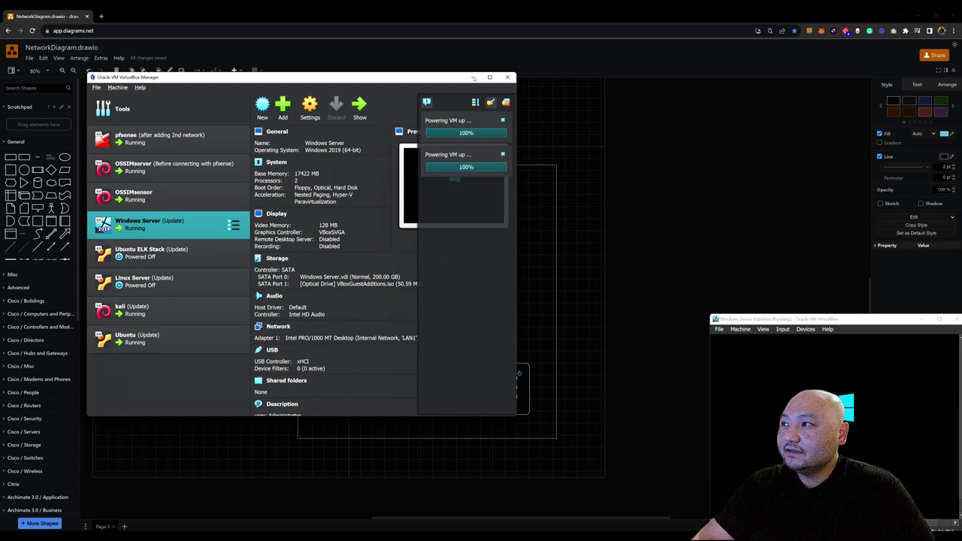
left_click(474, 77)
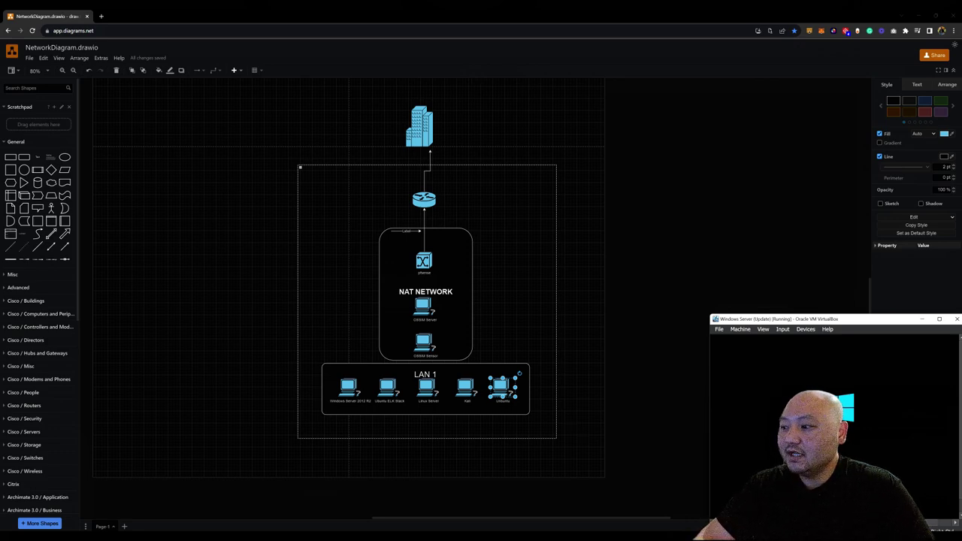
mouse_move(649, 526)
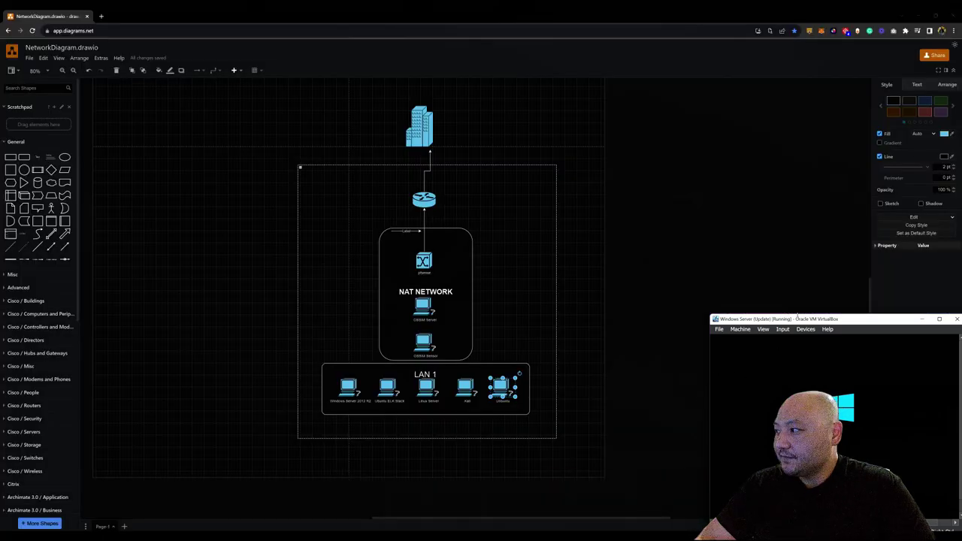
Move the Windows Server VM window aside and bring the Ubuntu VM's Firefox forward.
left_click(922, 16)
left_click_drag(836, 320, 301, 271)
left_click(487, 163)
left_click(487, 163)
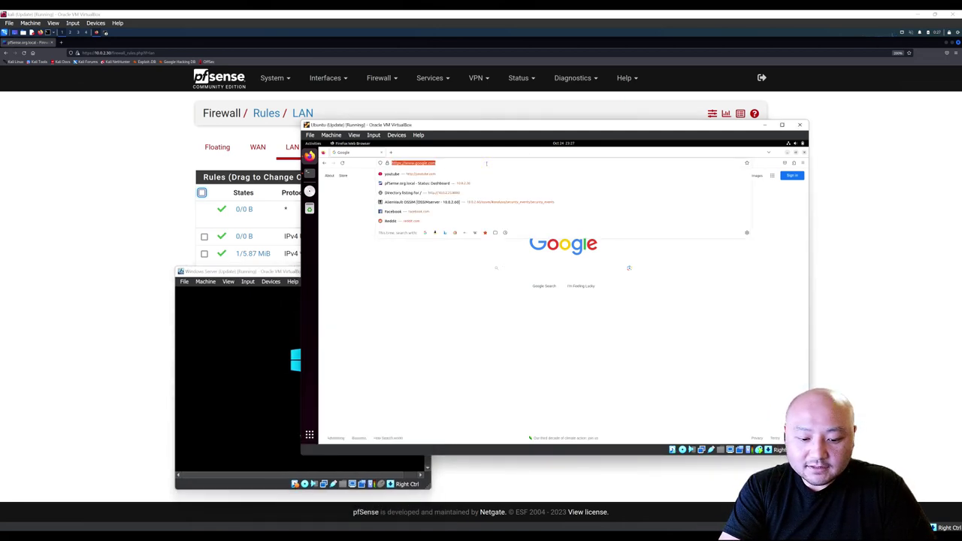
Search Google for 'cybersecurity', browse the results, then close Firefox and minimize the Ubuntu VM.
left_click(512, 269)
type("cybersc")
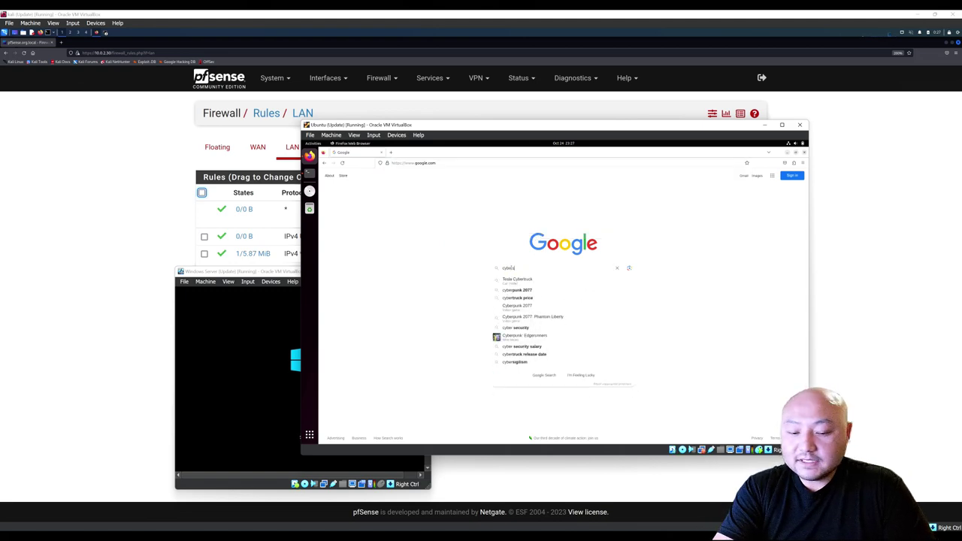
key("BackSpace")
key("BackSpace")
type("security")
key("Return")
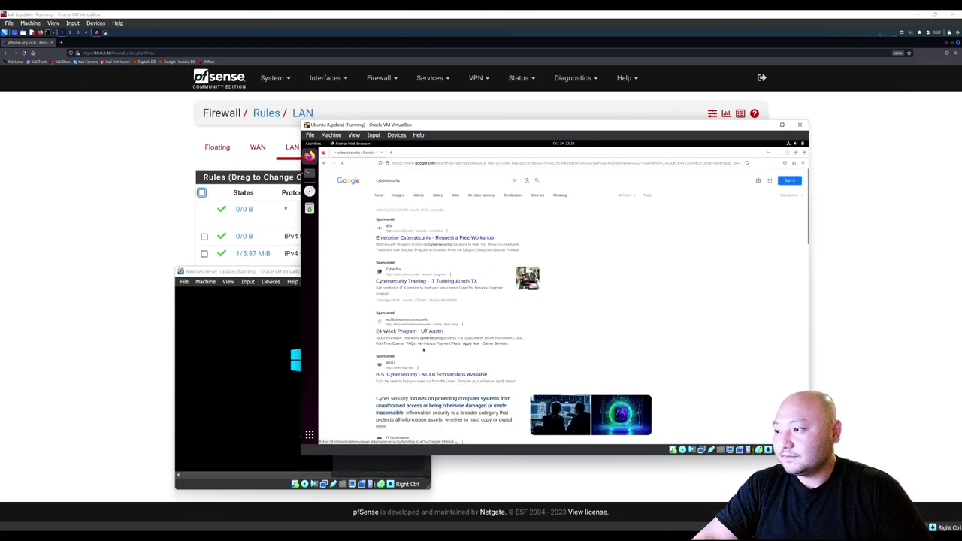
scroll(416, 354, "down", 5)
scroll(397, 372, "down", 1)
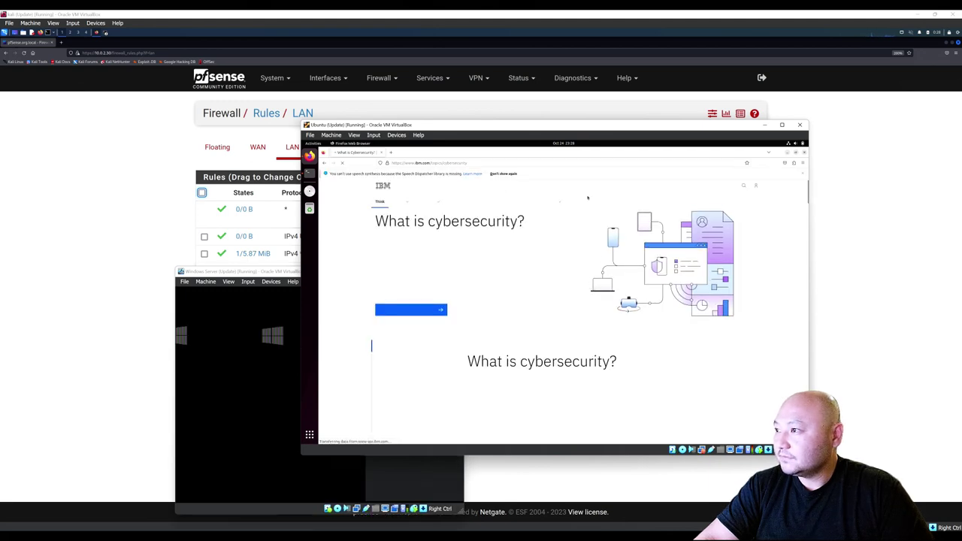
left_click(805, 153)
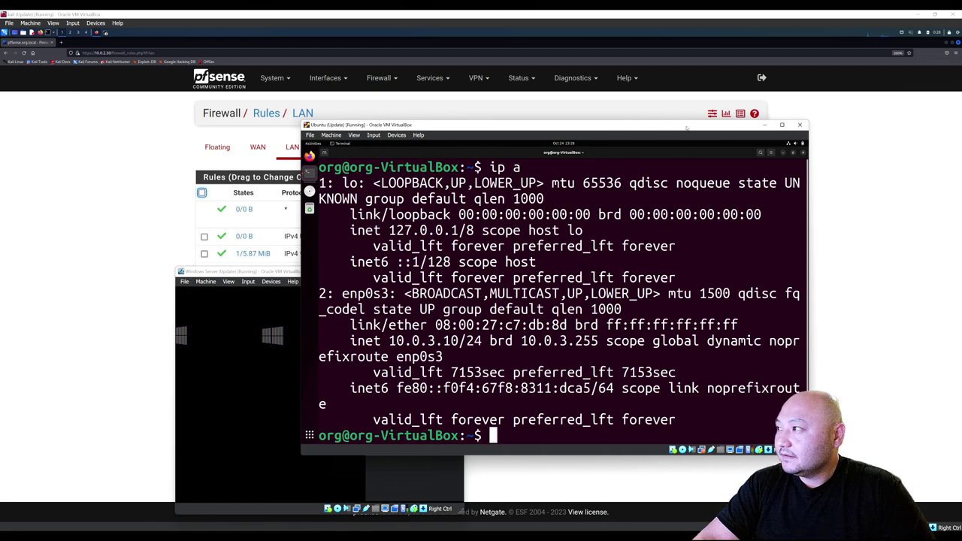
key("super+Down")
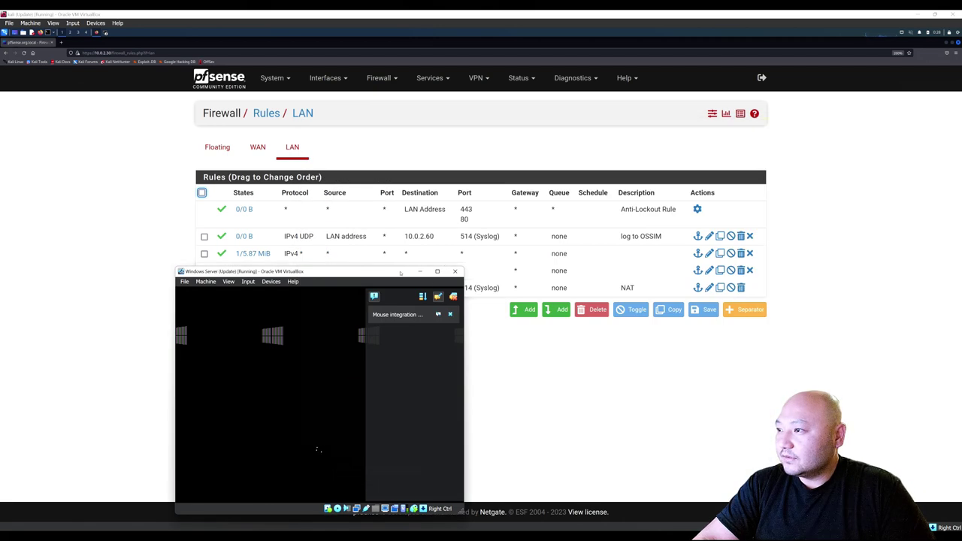
Reposition the Windows Server VM, clear VirtualBox Manager's power-up notifications, and minimize the Manager.
left_click_drag(402, 273, 387, 182)
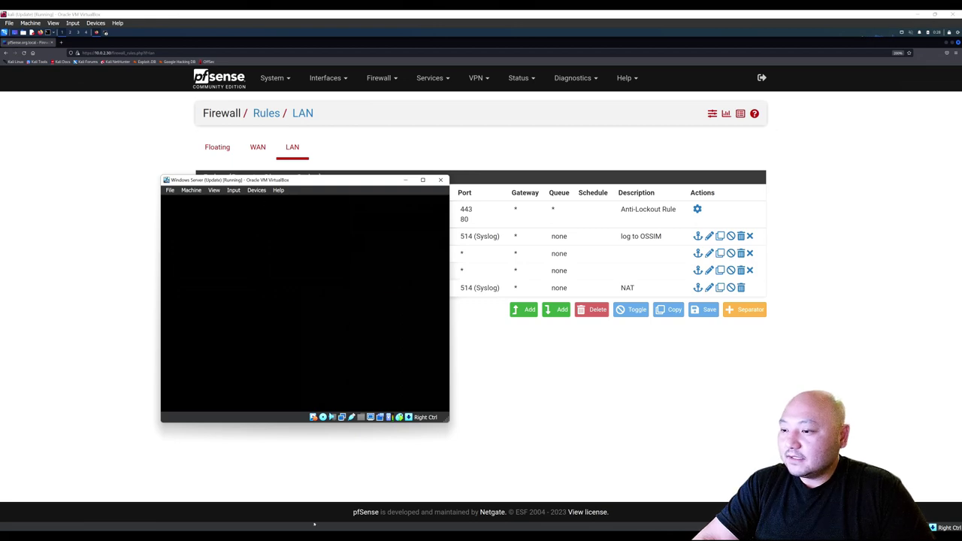
key("alt+Tab")
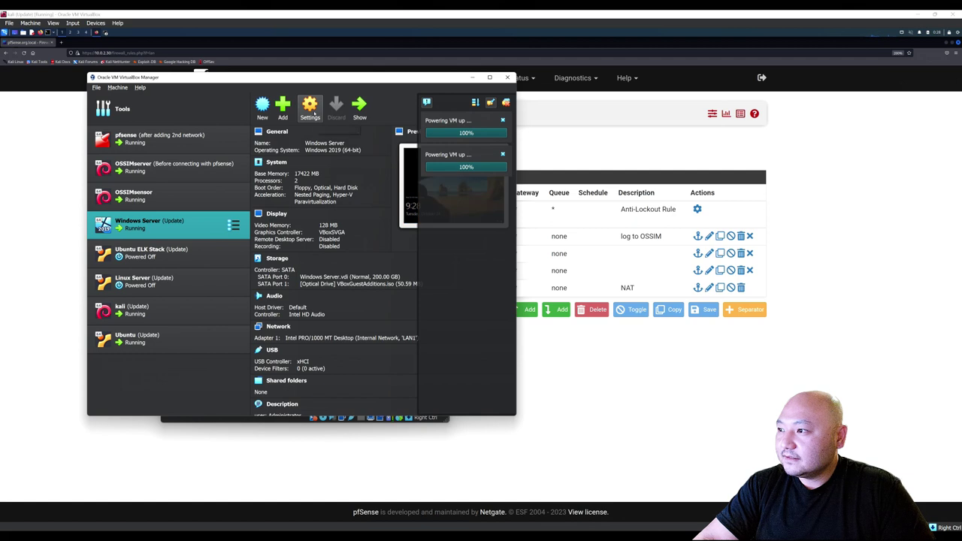
left_click(506, 102)
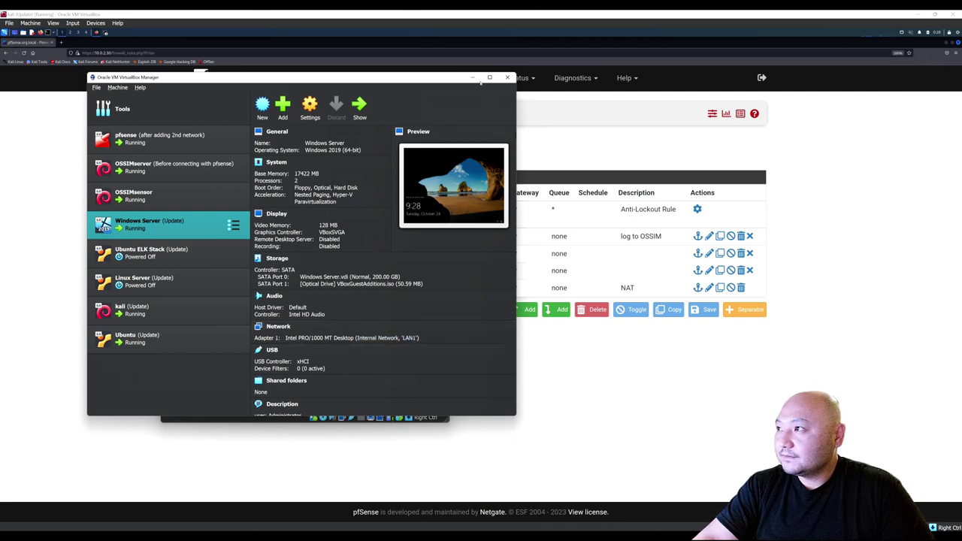
left_click(472, 78)
Sign in to Windows Server as Administrator and maximize the VM window.
left_click(328, 348)
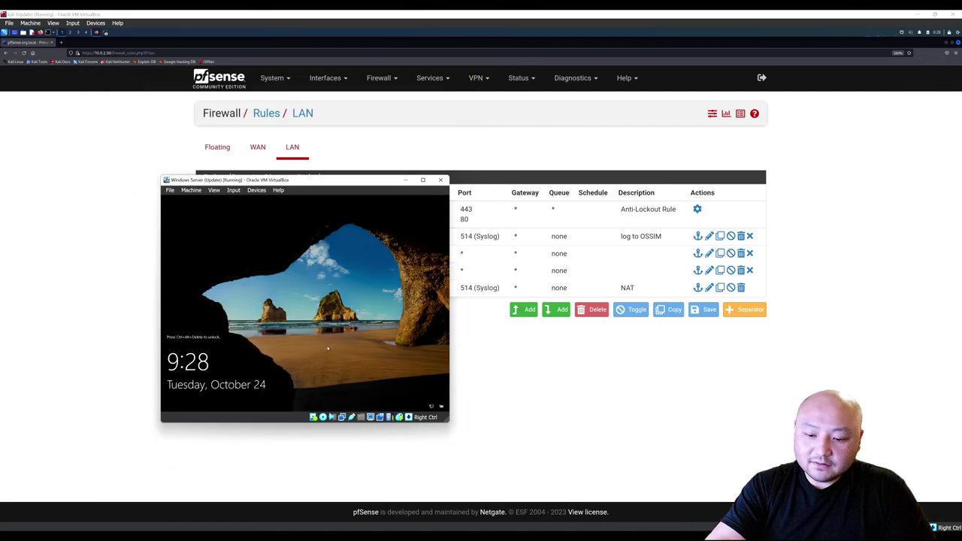
key("ctrl+Delete")
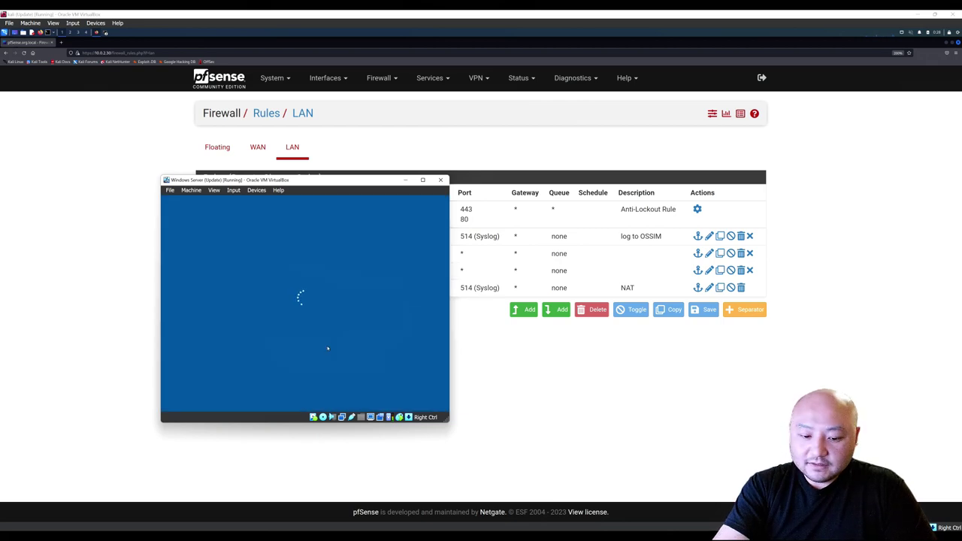
type("****")
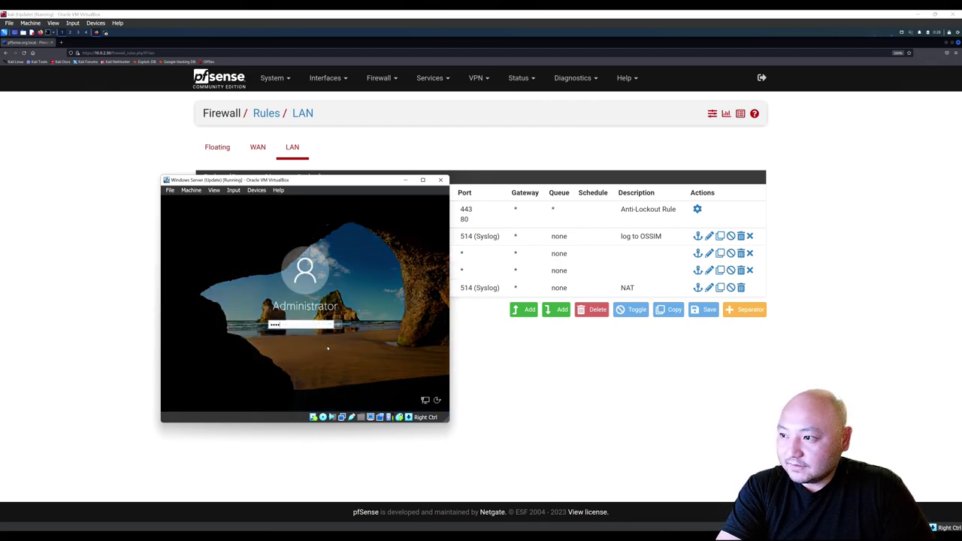
key("Return")
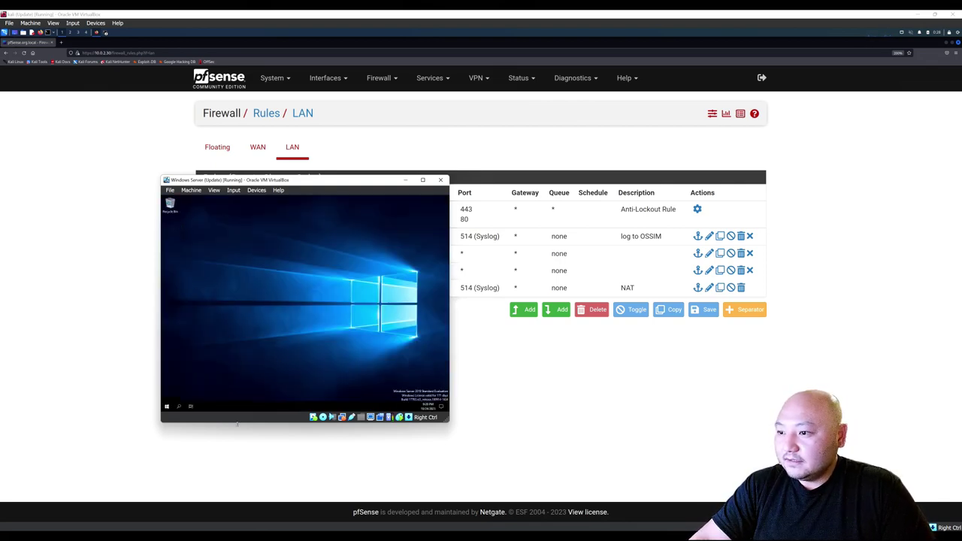
left_click(425, 180)
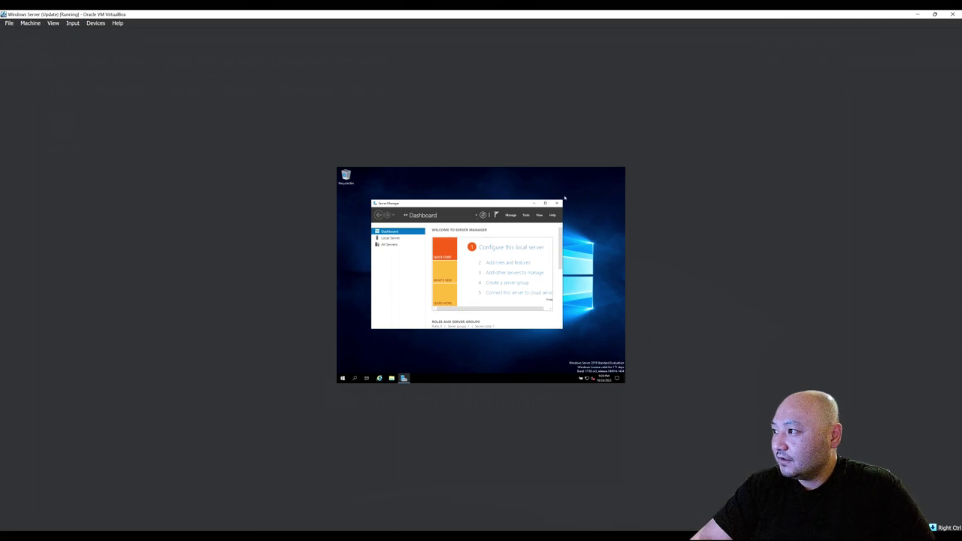
Launch Internet Explorer, accept its recommended settings, and enter 'pfsene.com', landing on Google.
left_click(539, 204)
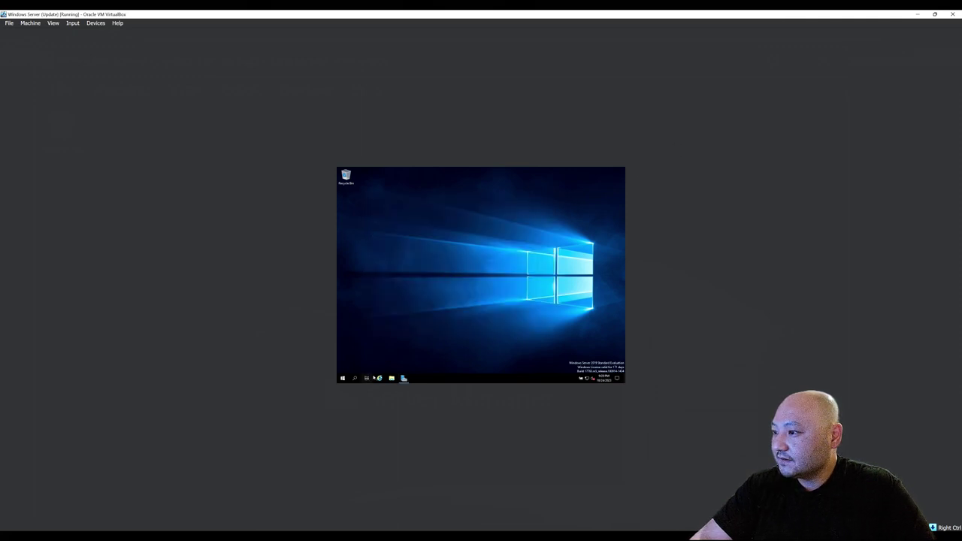
left_click(379, 379)
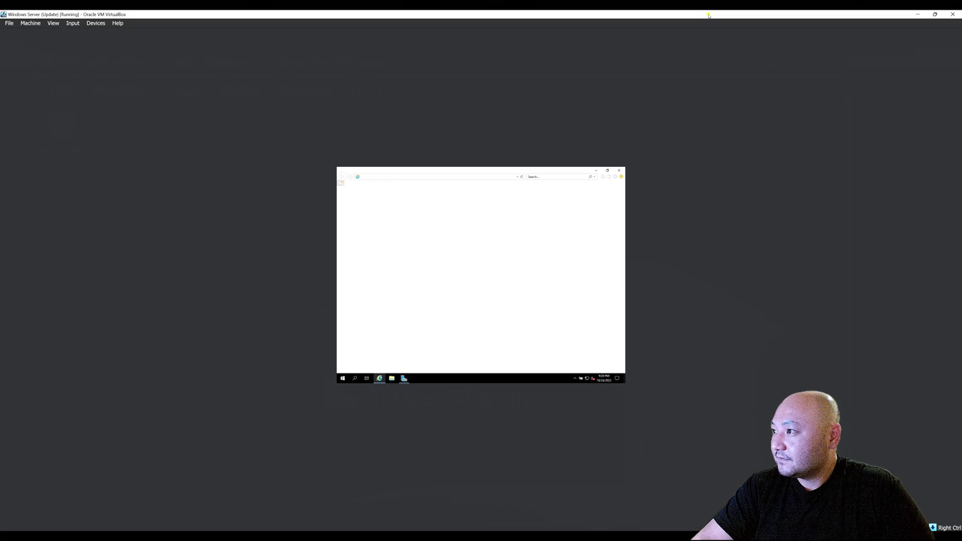
double_click(708, 14)
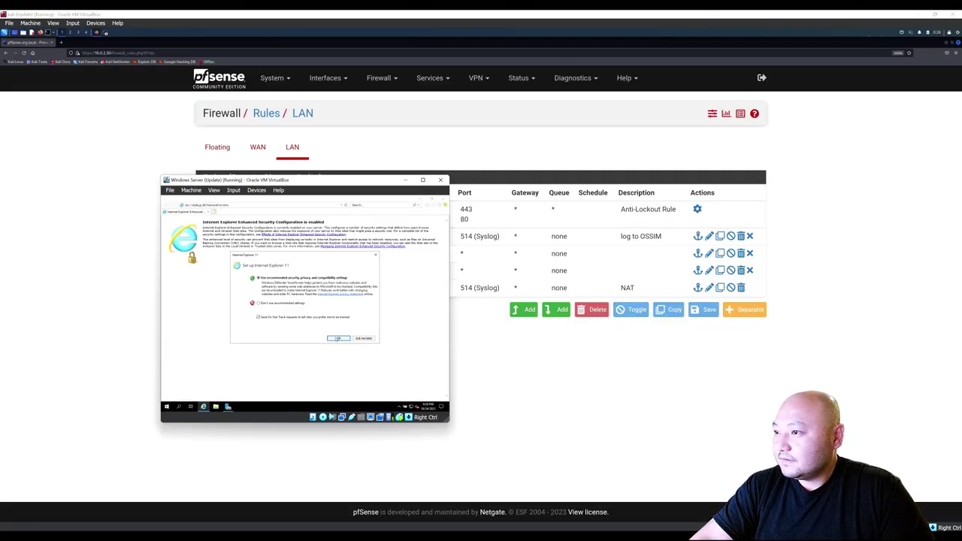
left_click(339, 338)
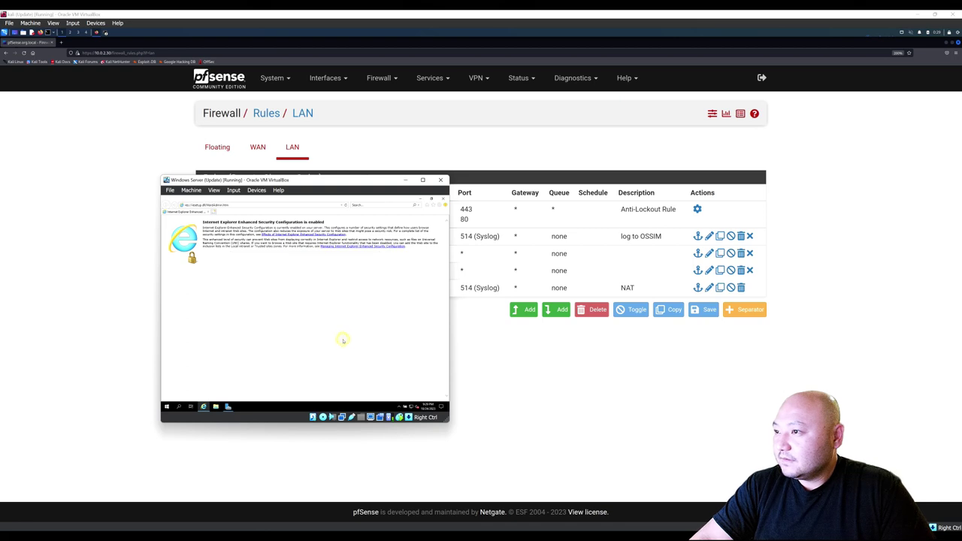
left_click(244, 206)
type("pfsen")
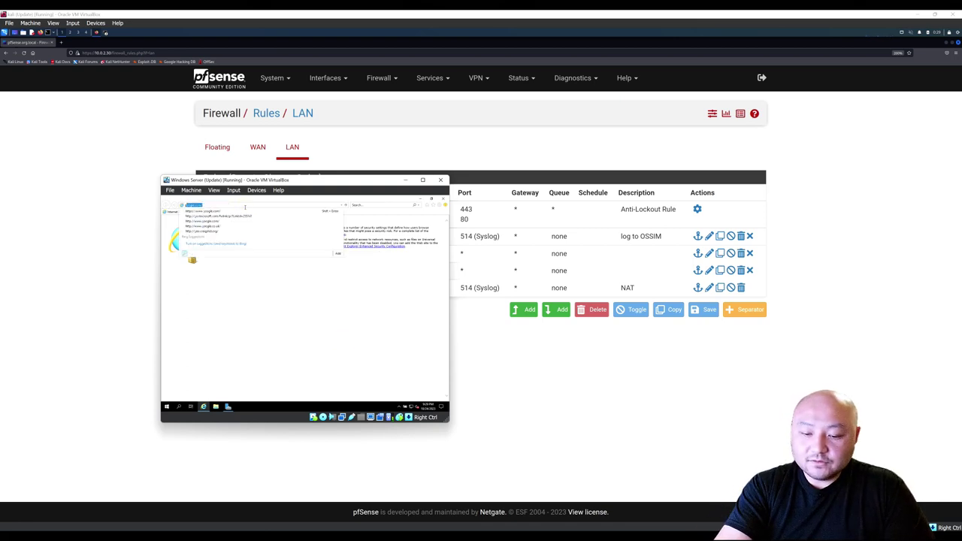
type("e.com")
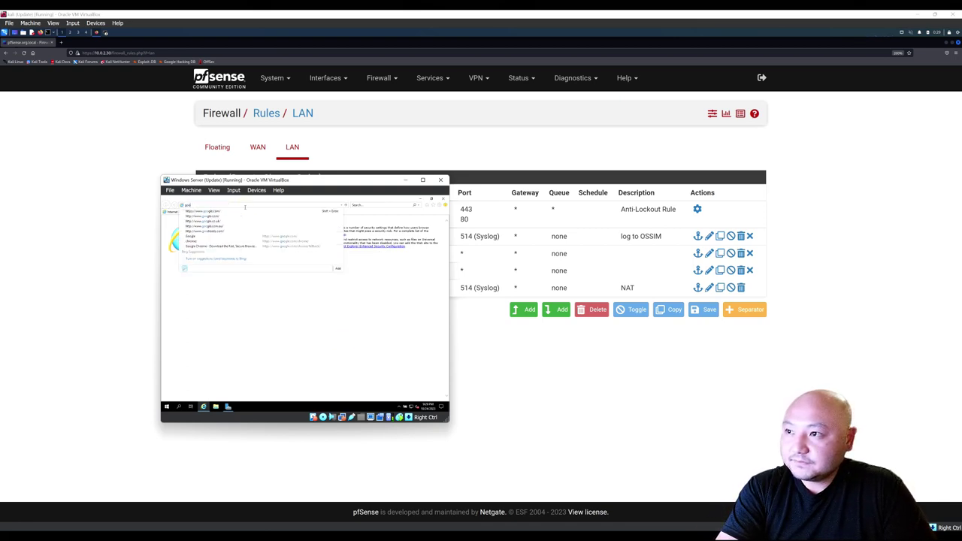
key("Return")
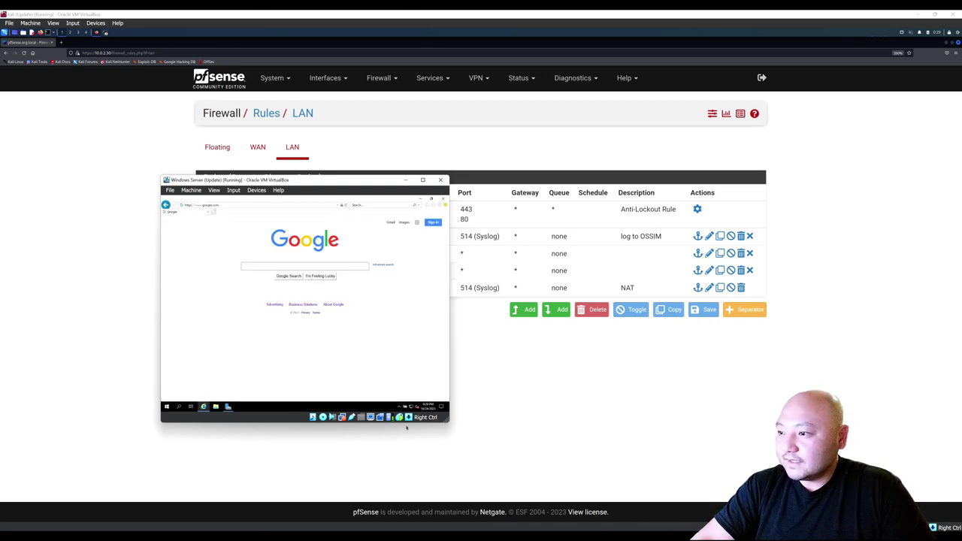
Enlarge and reposition the VM window, then search the Start menu for 'cmd'.
left_click_drag(450, 424, 706, 504)
left_click_drag(421, 180, 369, 102)
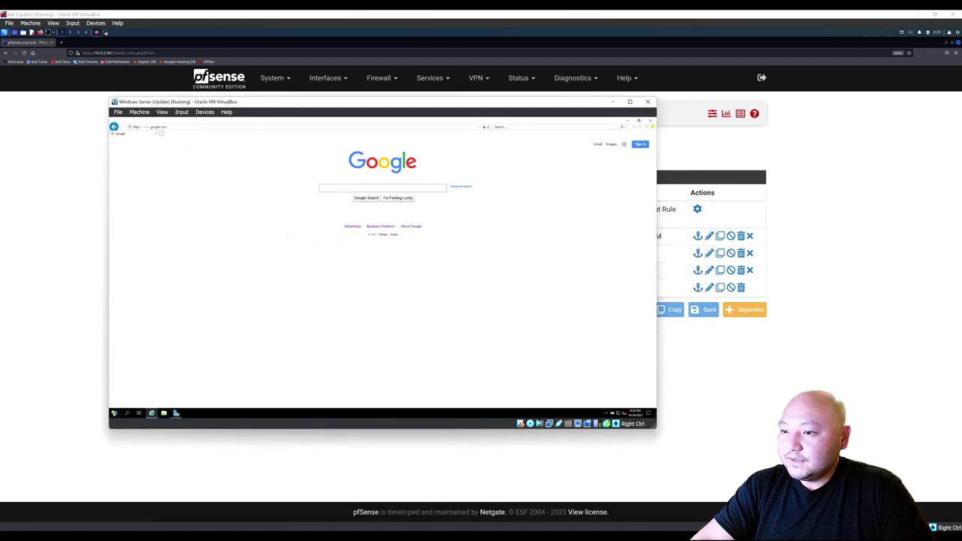
left_click(114, 413)
type("cmd")
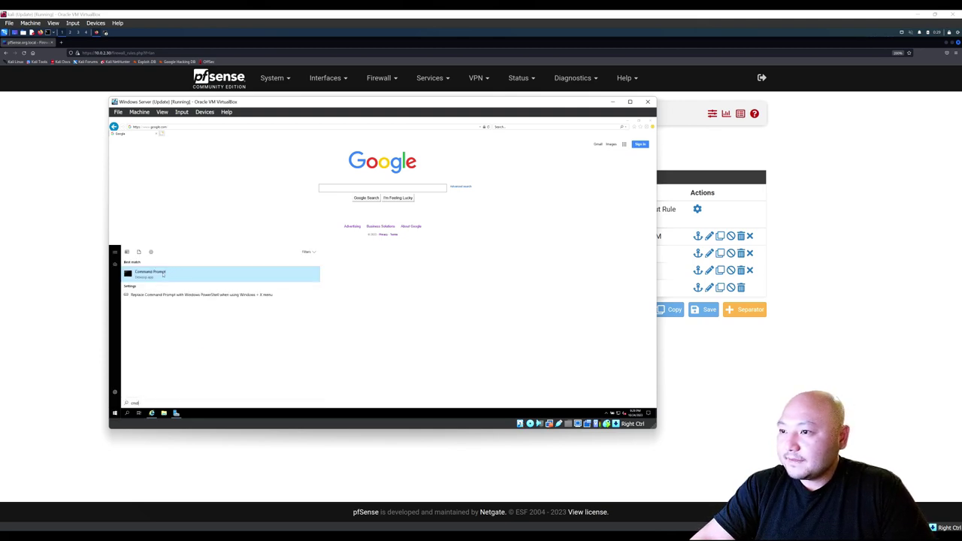
Launch Command Prompt from the search results and enlarge its window.
left_click(154, 277)
left_click(298, 223)
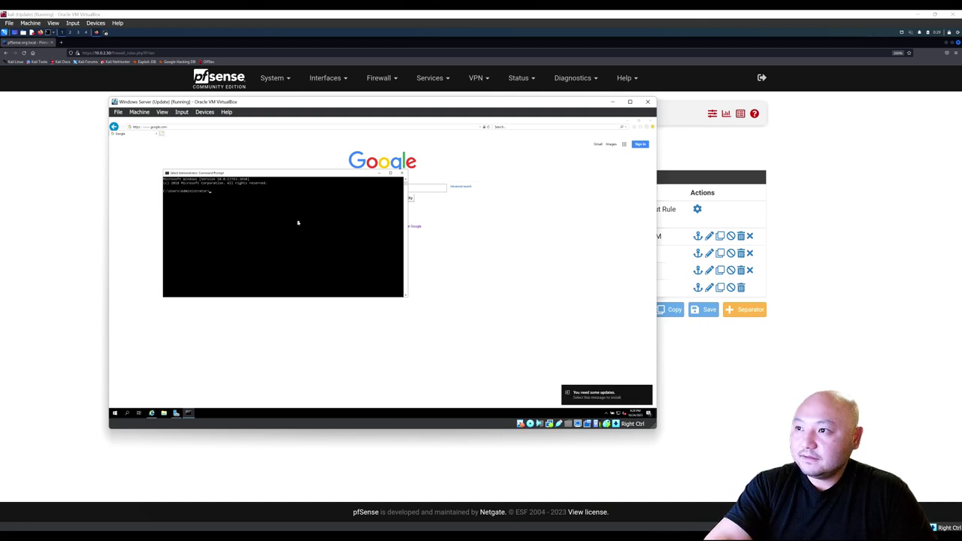
key("Escape")
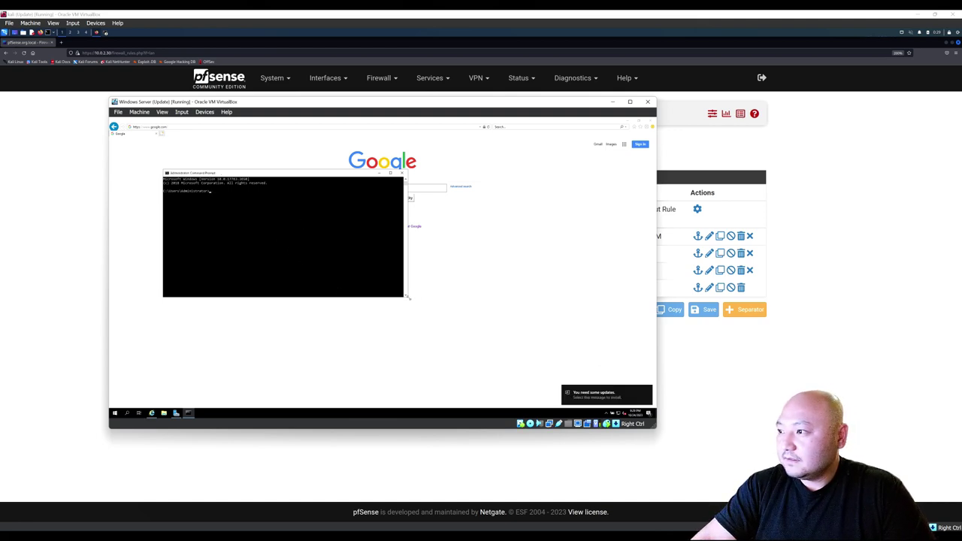
left_click_drag(408, 298, 517, 361)
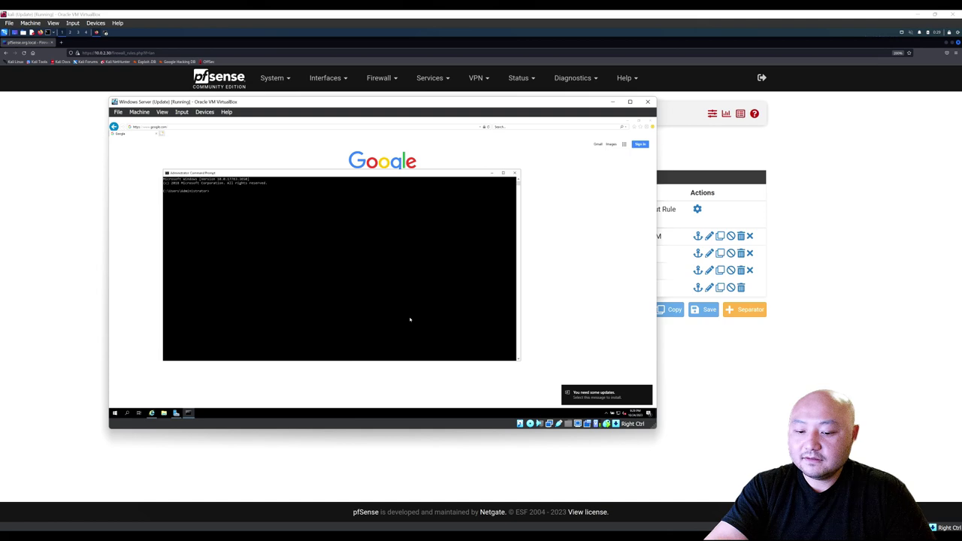
type("i")
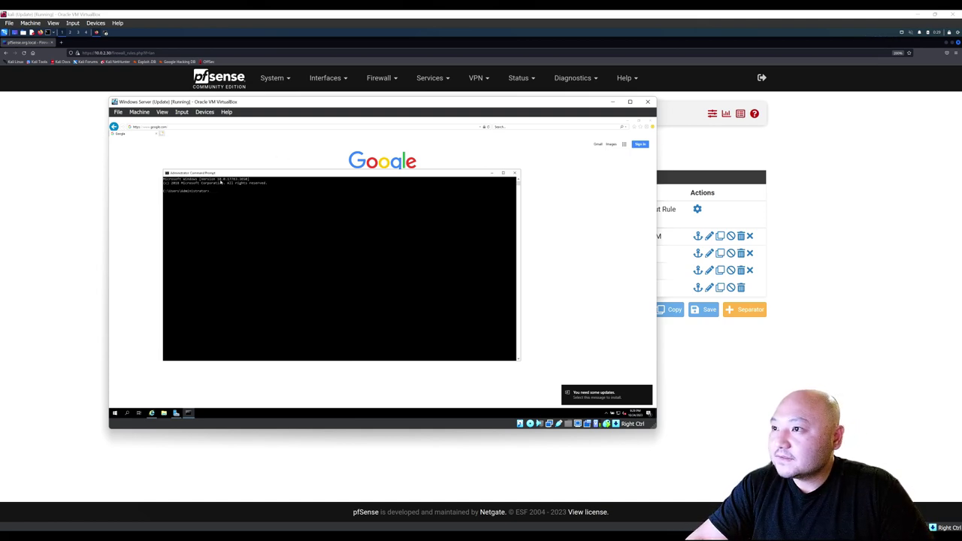
Set the console to a small cursor and a larger font size in Properties.
right_click(218, 175)
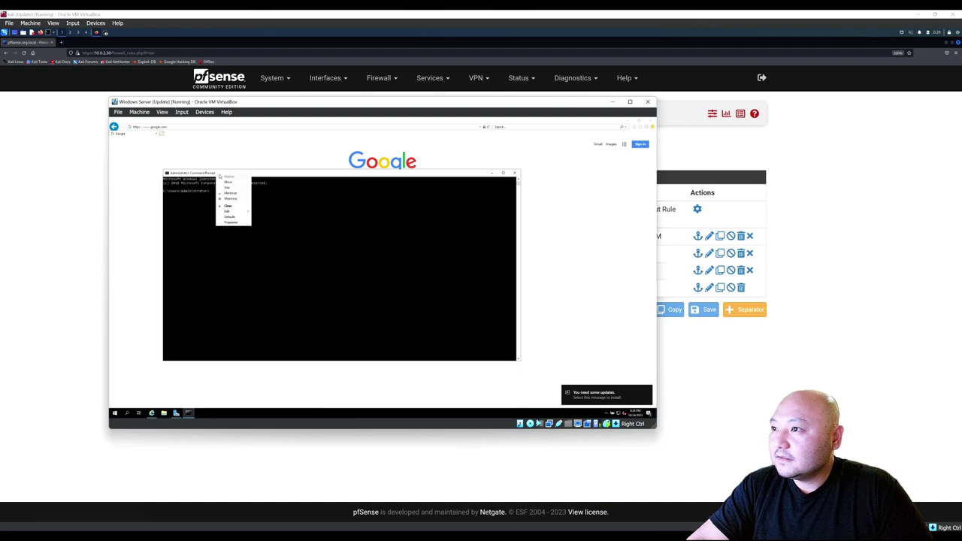
mouse_move(239, 212)
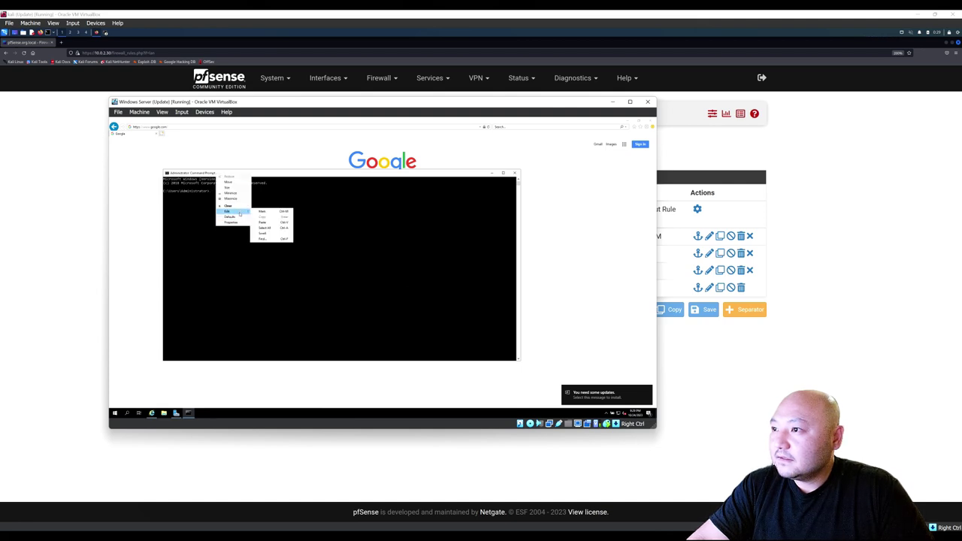
left_click(236, 223)
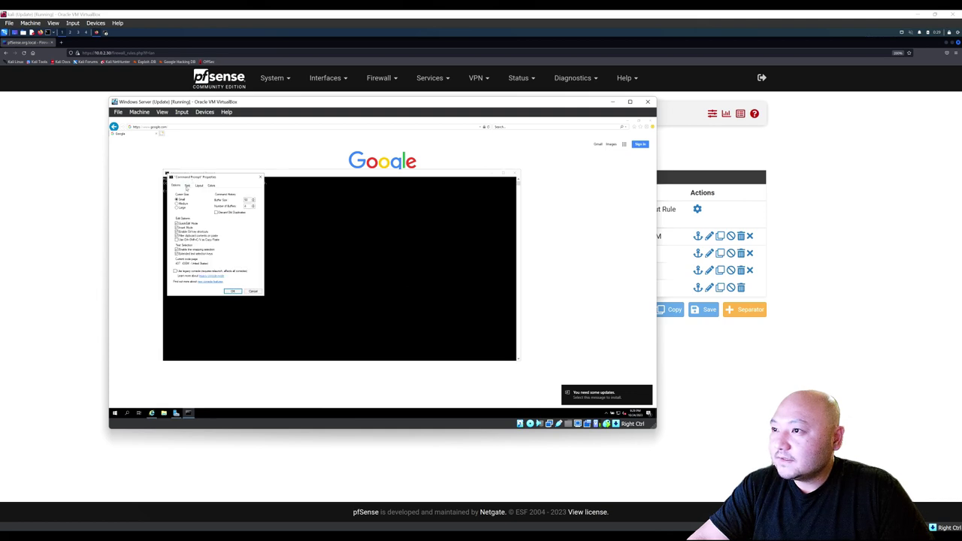
left_click(182, 209)
left_click(179, 199)
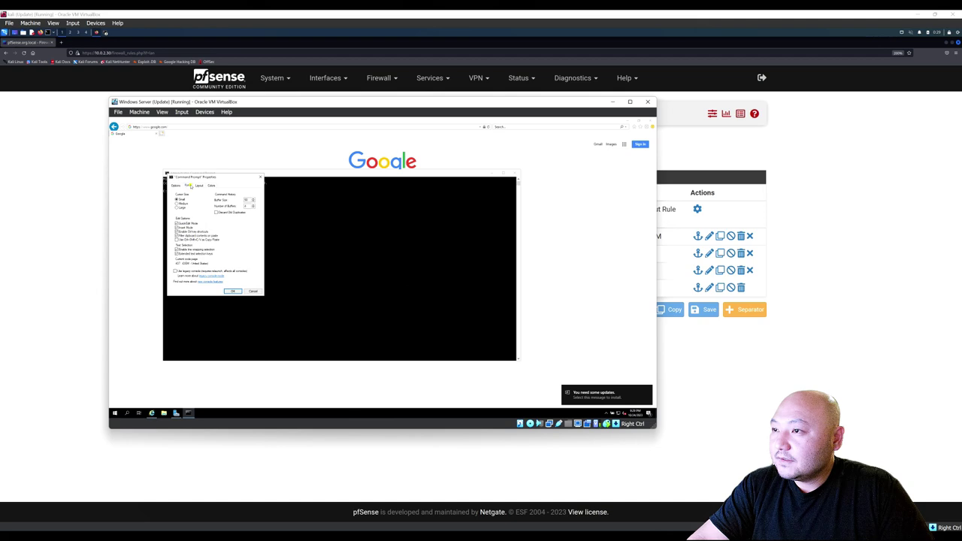
left_click(188, 186)
left_click(178, 201)
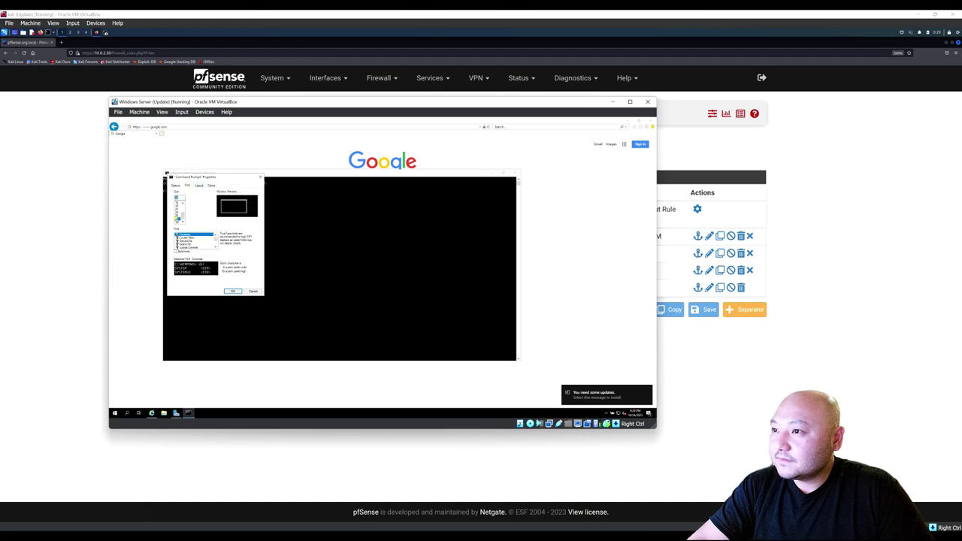
left_click(230, 292)
Run ipconfig, copy the IPv4 address 10.0.3.12, and return to the pfSense LAN rules page.
left_click(279, 211)
type("ip")
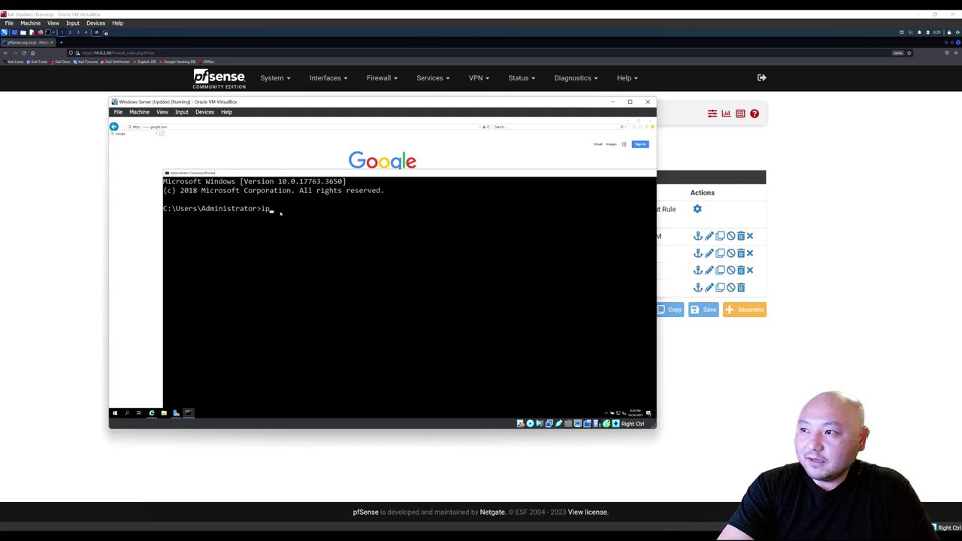
type("config")
key("Return")
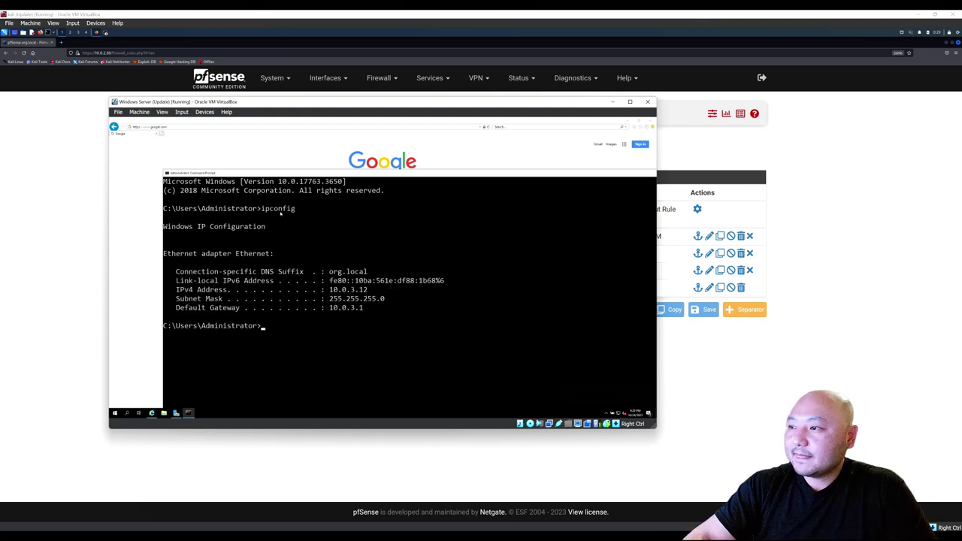
mouse_move(331, 292)
left_mouse_down()
mouse_move(380, 299)
mouse_move(327, 294)
left_mouse_up()
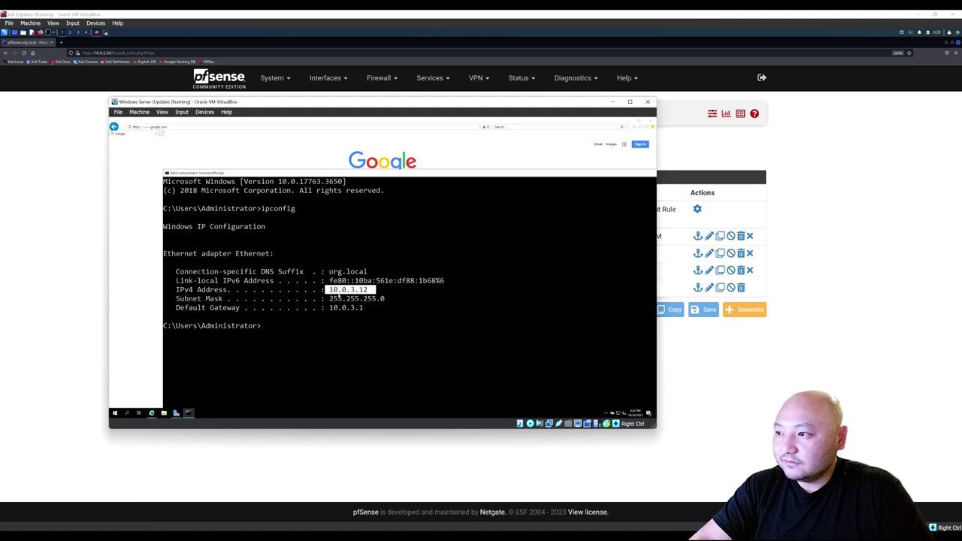
right_click(340, 297)
left_click_drag(617, 176, 568, 173)
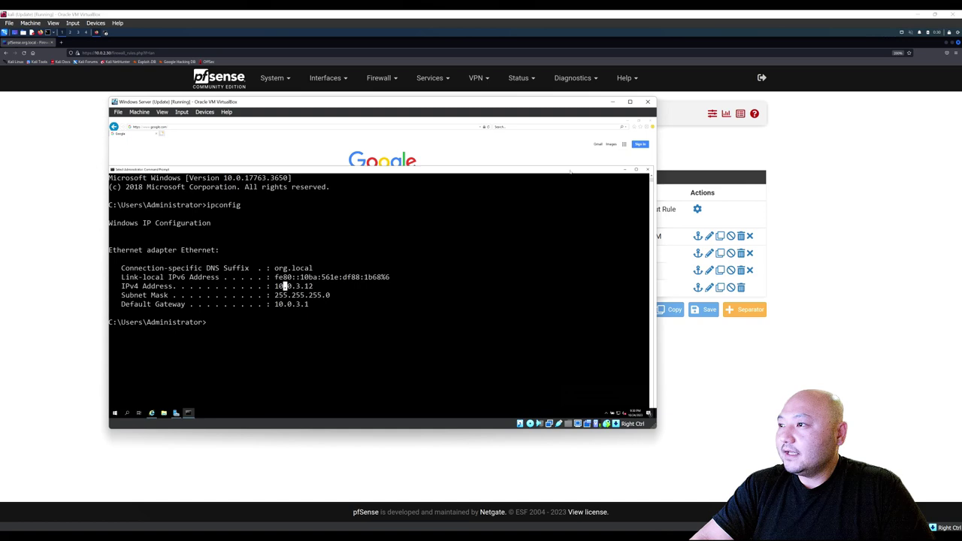
left_click_drag(507, 169, 527, 172)
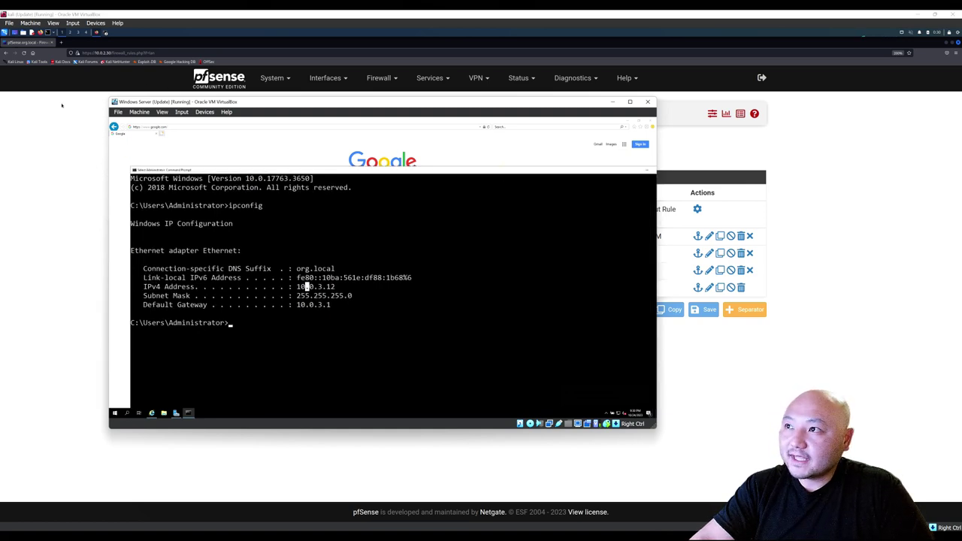
left_click(62, 105)
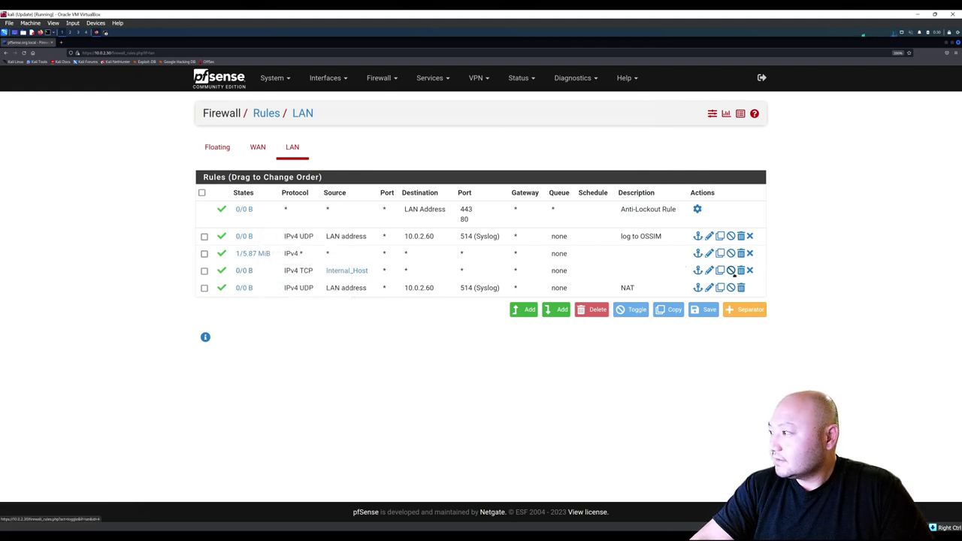
Disable the Internal_Host LAN firewall rule and apply the change.
left_click(731, 271)
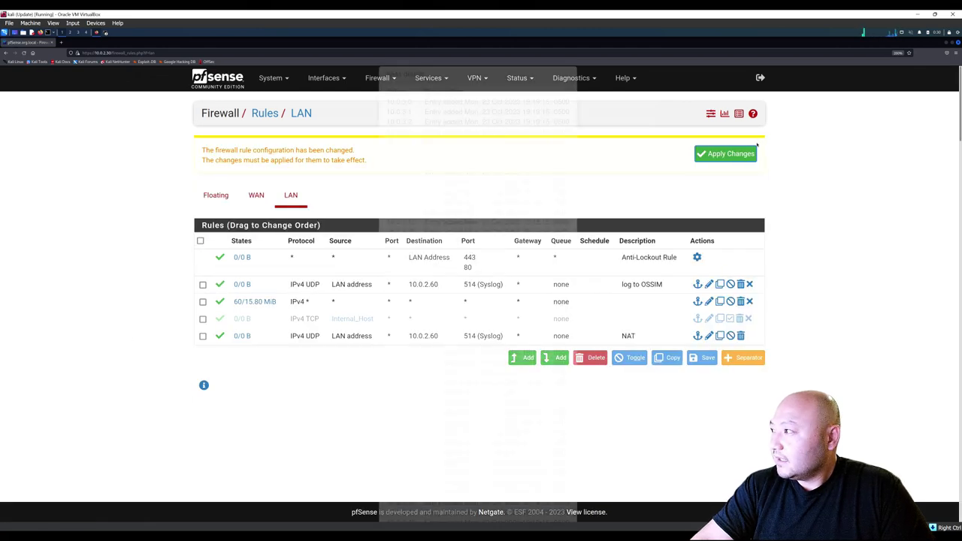
left_click(727, 154)
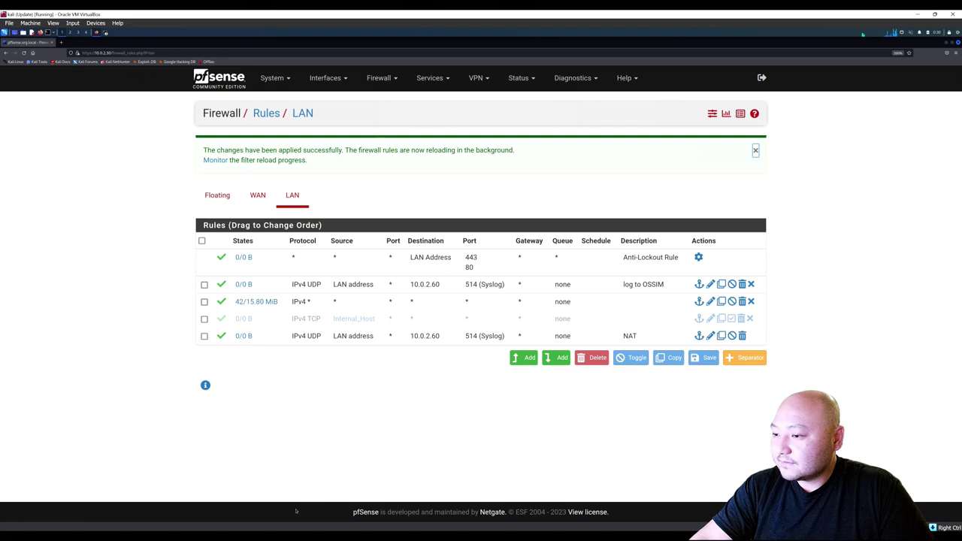
mouse_move(357, 529)
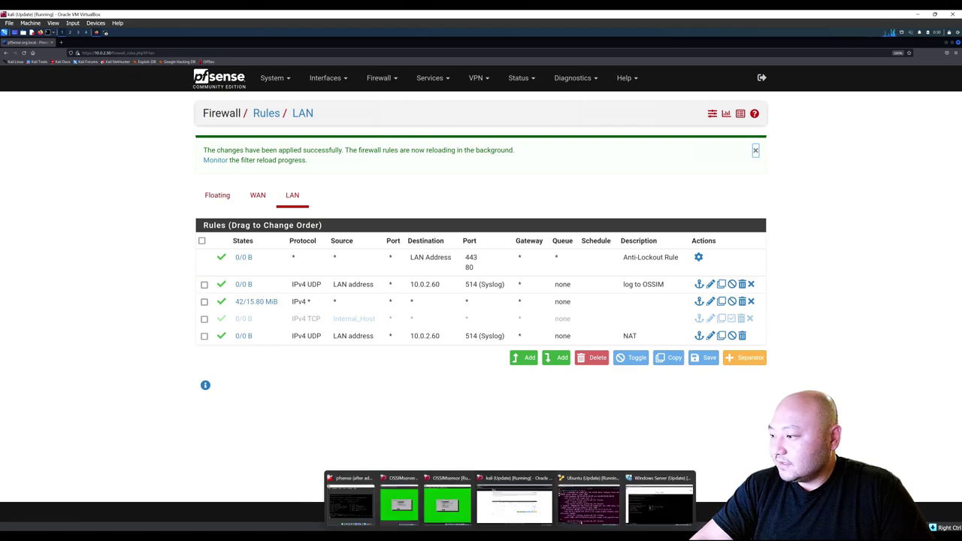
Close the console in the Windows Server VM and load yahoo.com in Internet Explorer.
left_click(514, 493)
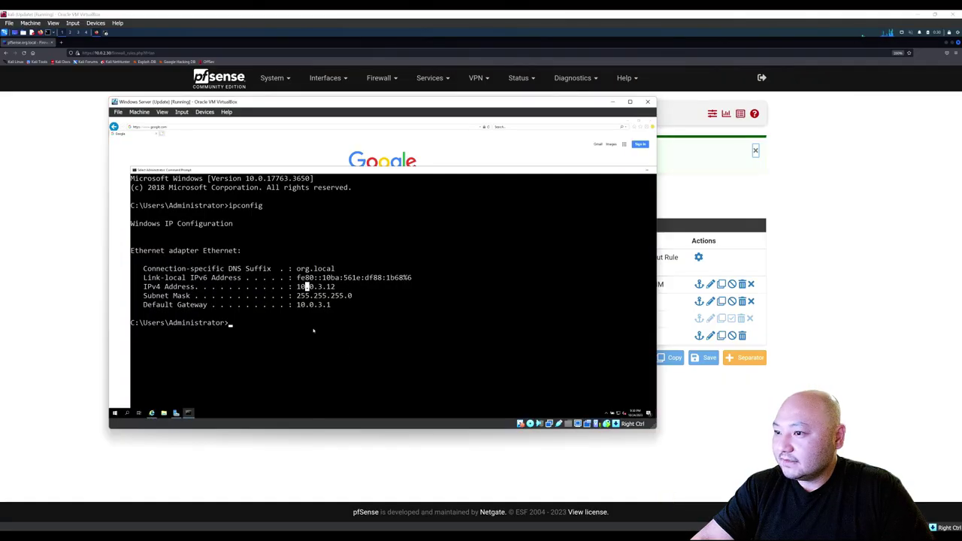
left_click(489, 149)
left_click(193, 127)
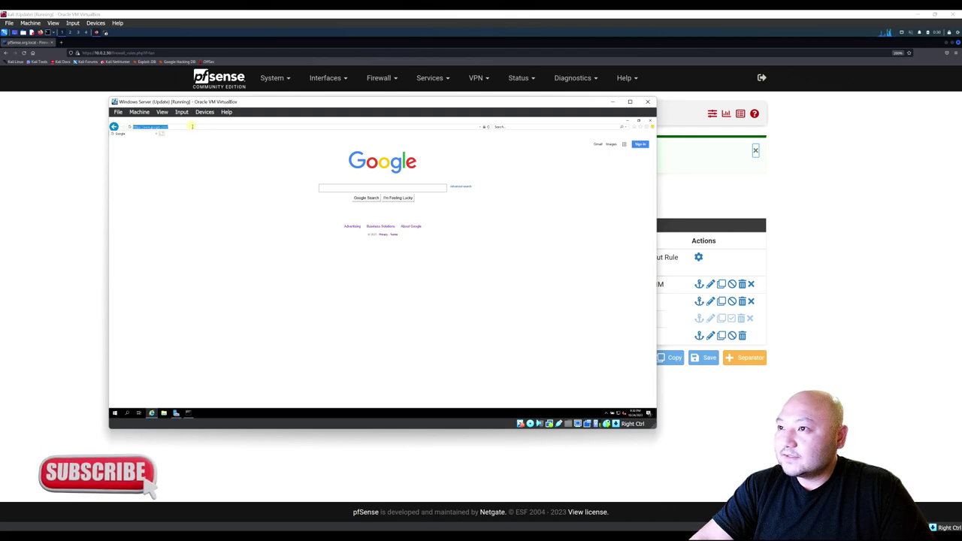
left_click(192, 127)
left_click(193, 127)
left_click(192, 127)
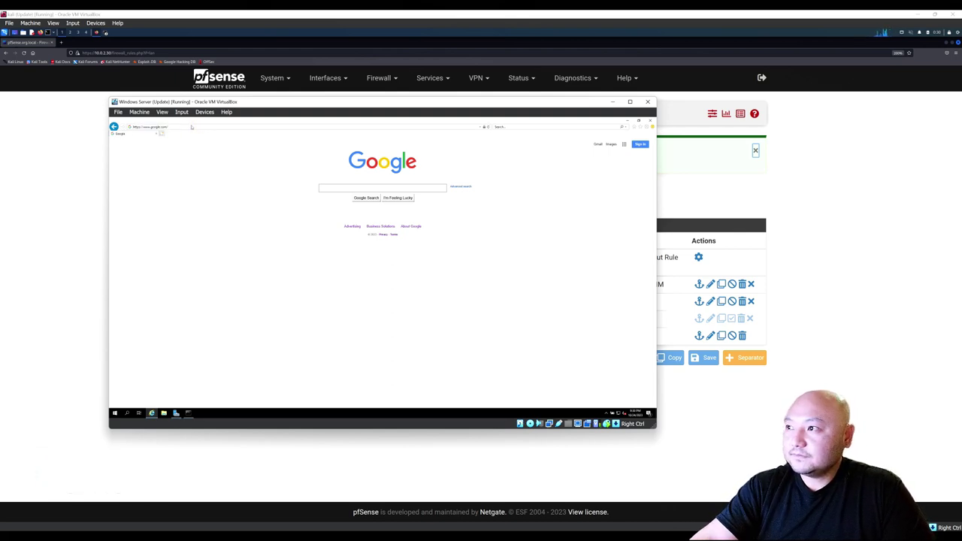
left_click(178, 126)
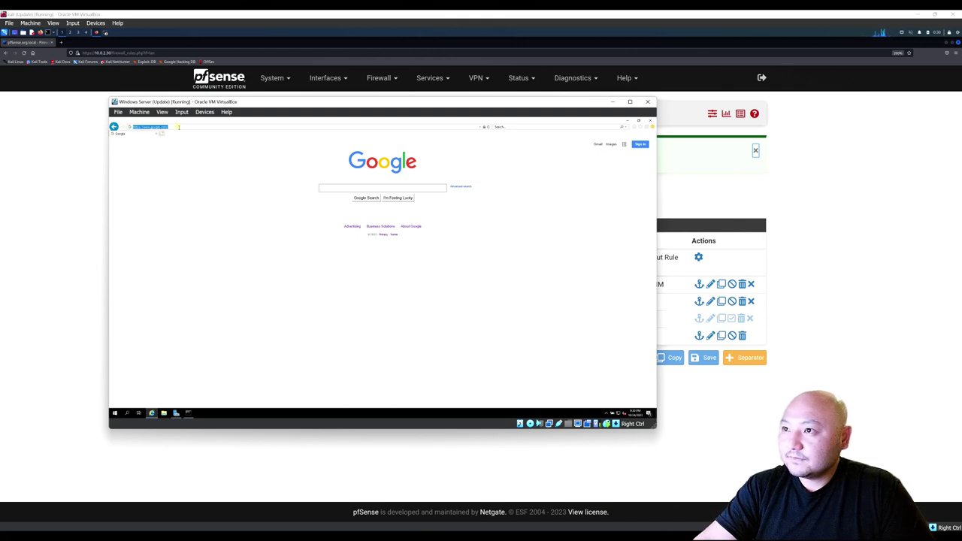
key("BackSpace")
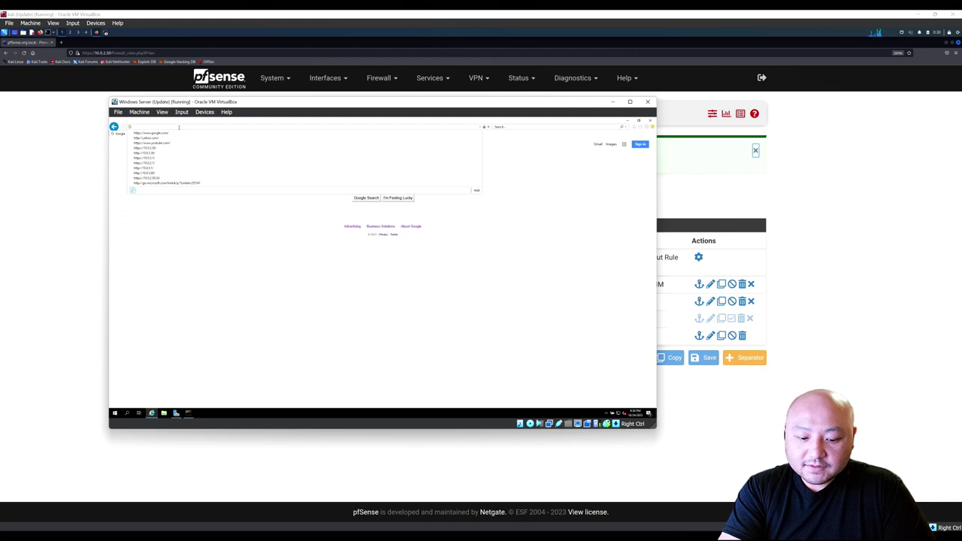
type("yahoo.com/")
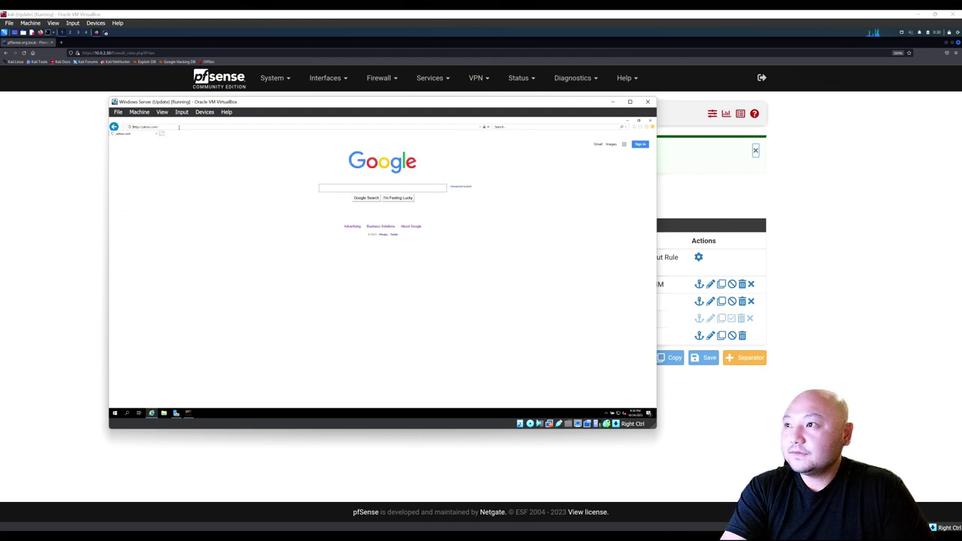
key("Return")
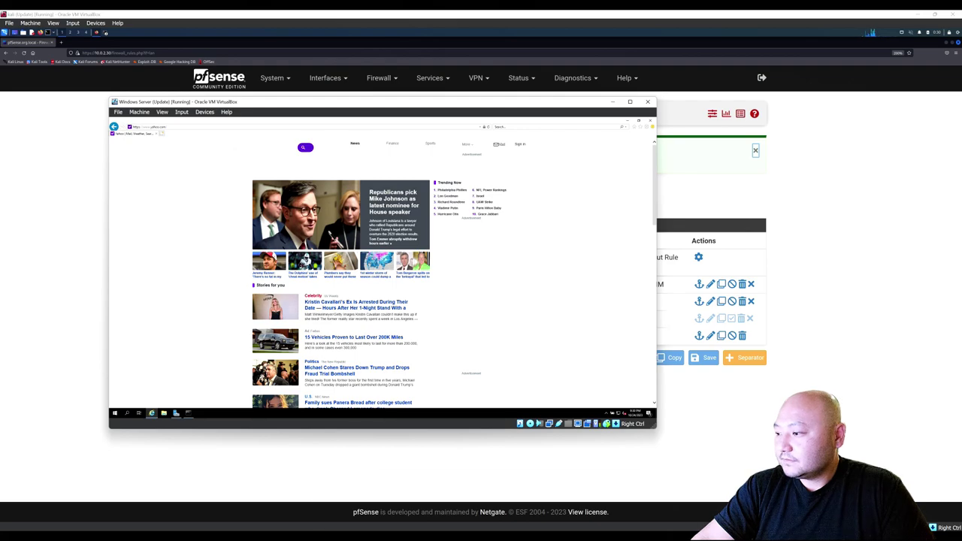
mouse_move(511, 535)
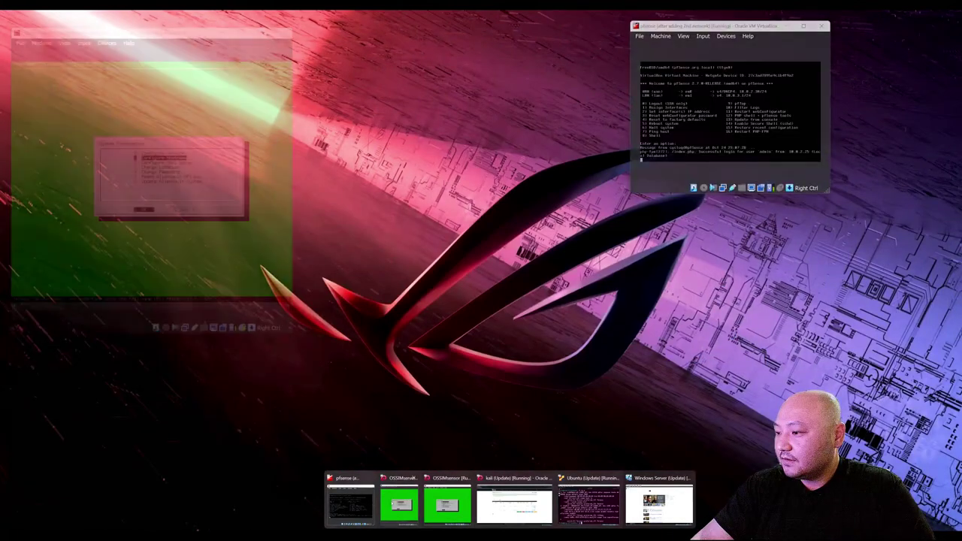
On the Kali VM's pfSense LAN rules page, disable the IPv4 * allow-all rule and apply.
mouse_move(533, 506)
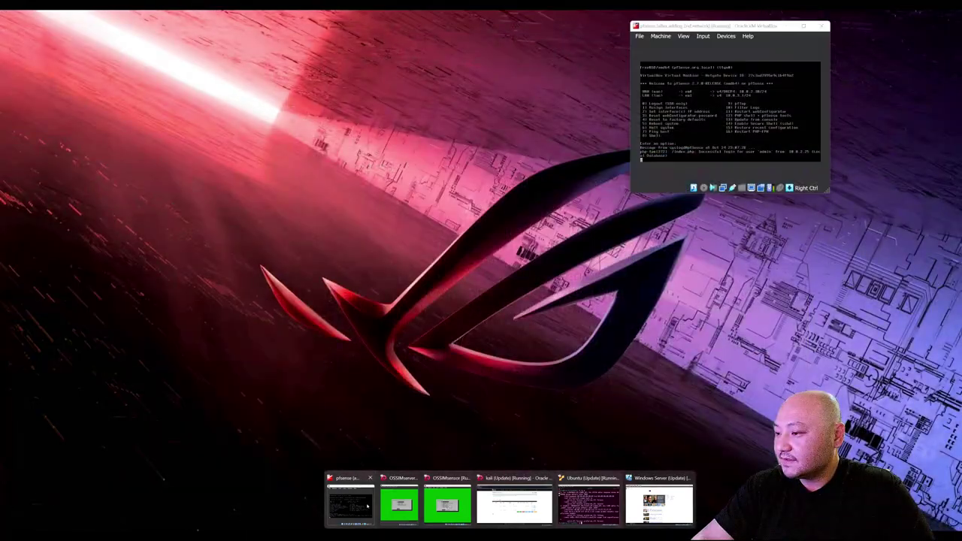
left_click(365, 505)
left_click(472, 487)
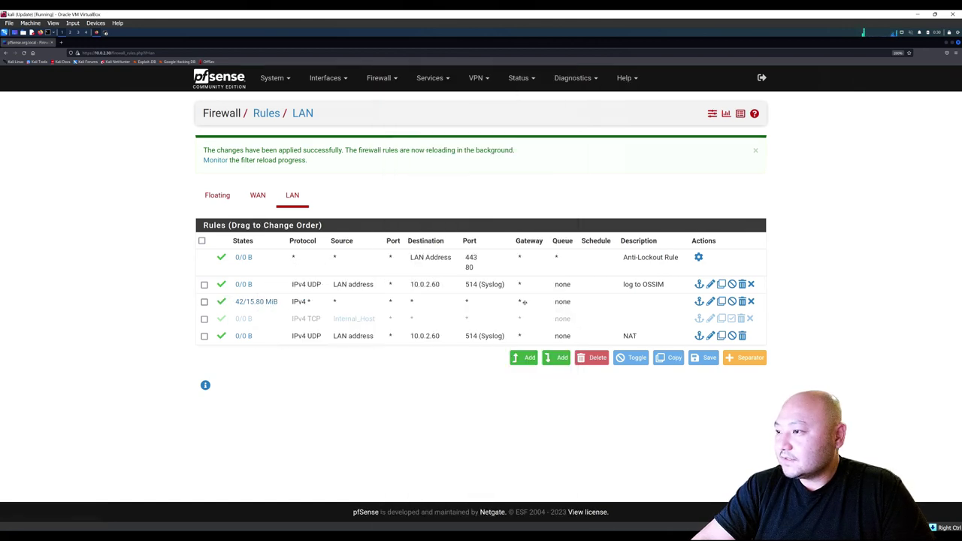
left_click(733, 302)
left_click(730, 154)
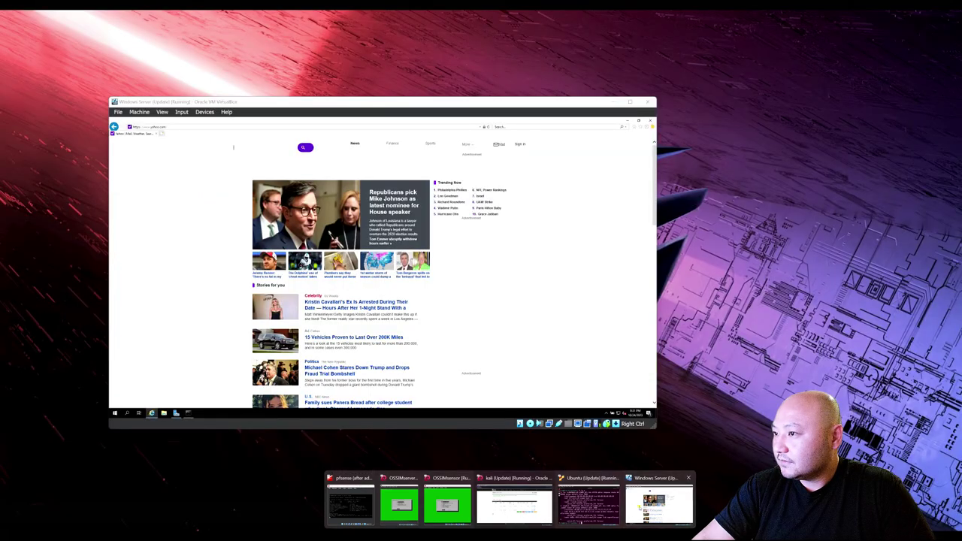
Reload the Windows Server browser's page twice to test connectivity.
left_click(639, 506)
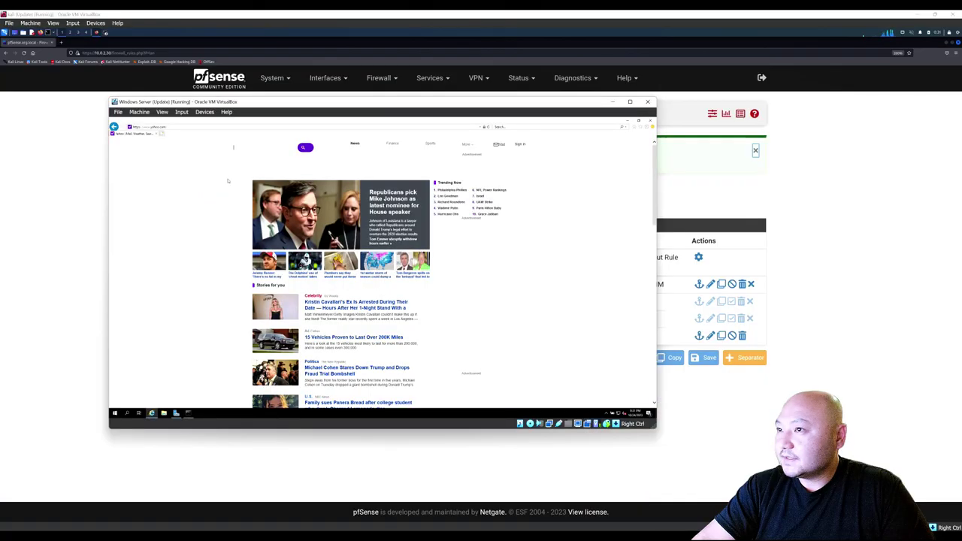
left_click(167, 126)
key("Return")
left_click(171, 127)
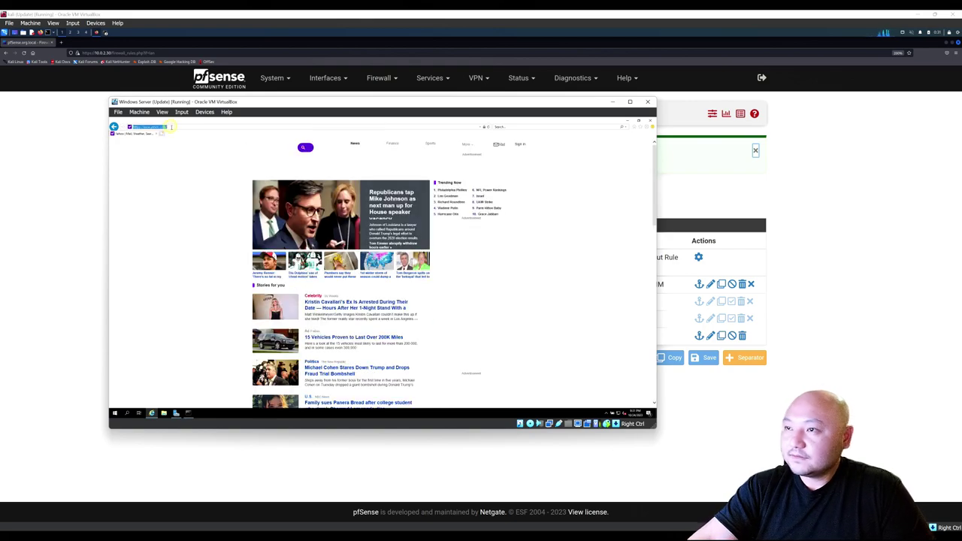
key("Return")
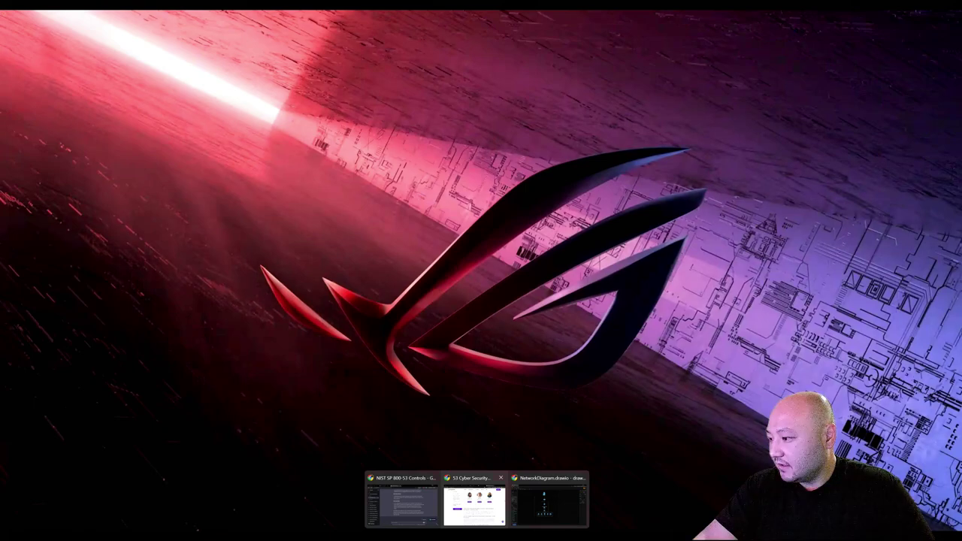
Return to the Kali VM and show pfSense's WAN firewall rules.
mouse_move(510, 535)
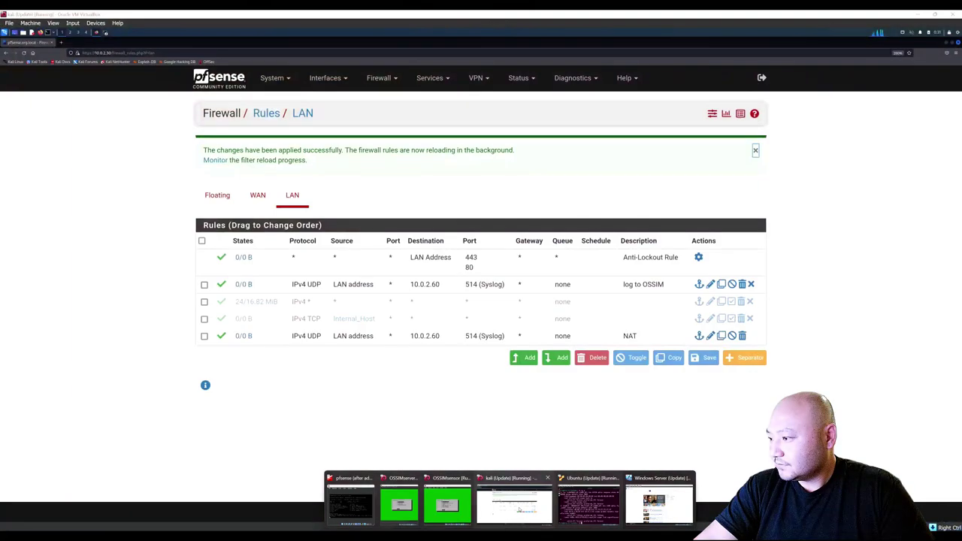
left_click(518, 509)
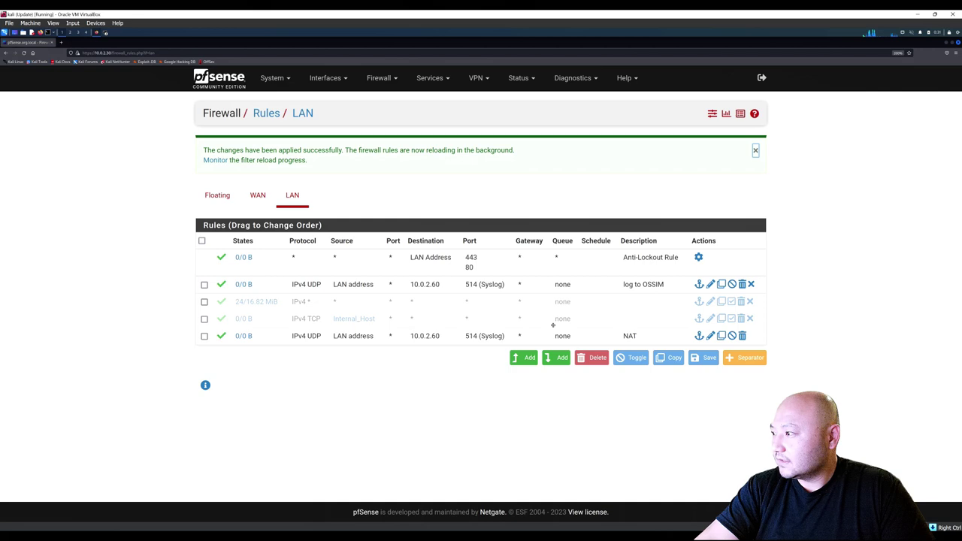
left_click(258, 196)
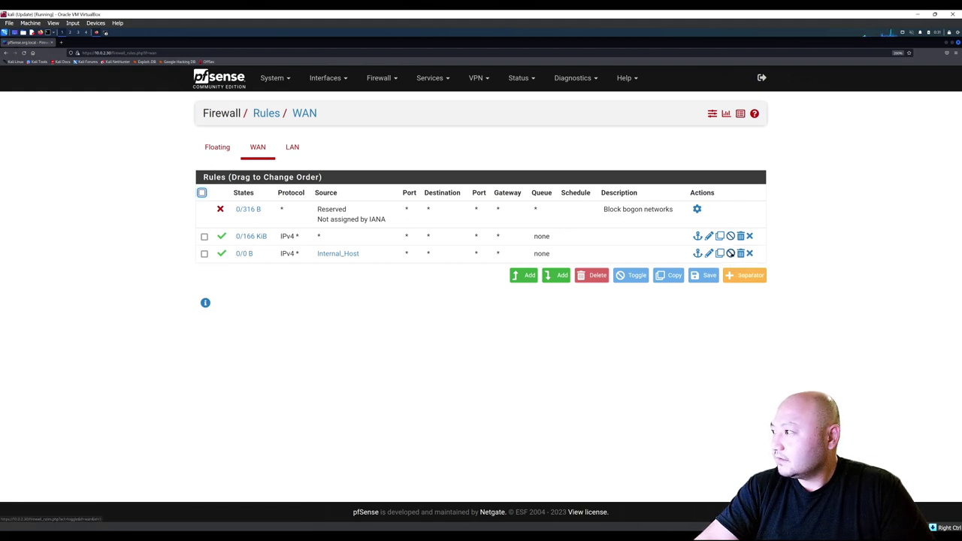
Disable the Internal_Host and allow-any IPv4 WAN rules, apply, and bring up the Windows Server VM.
left_click(730, 253)
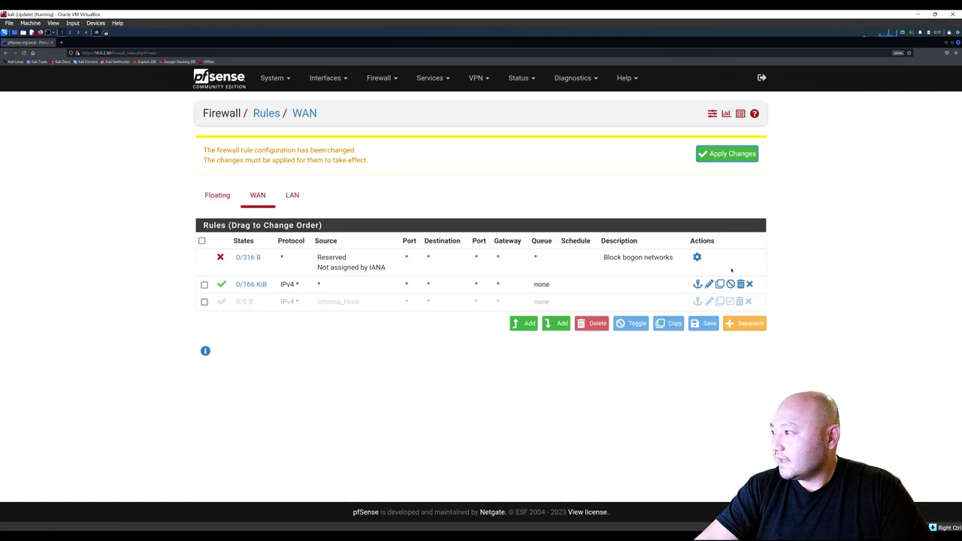
left_click(731, 284)
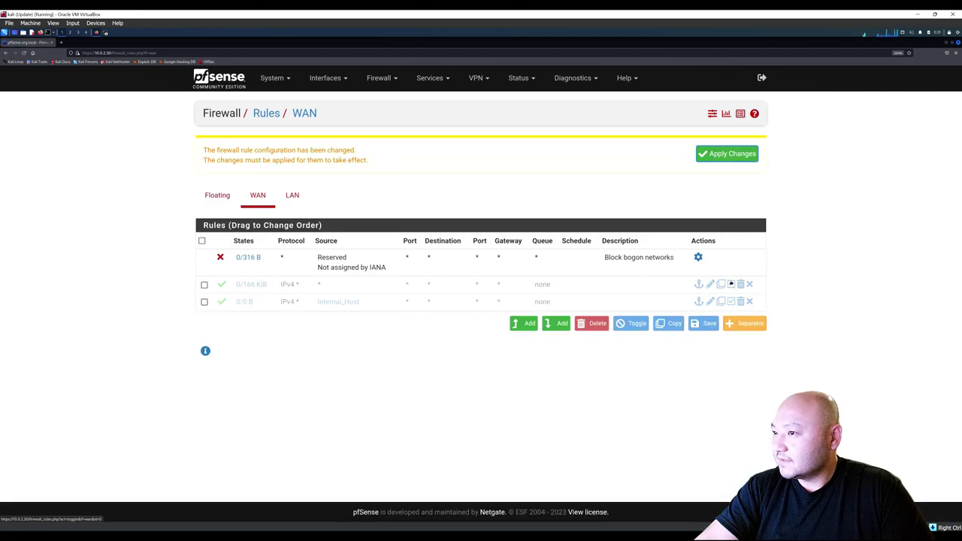
left_click(728, 155)
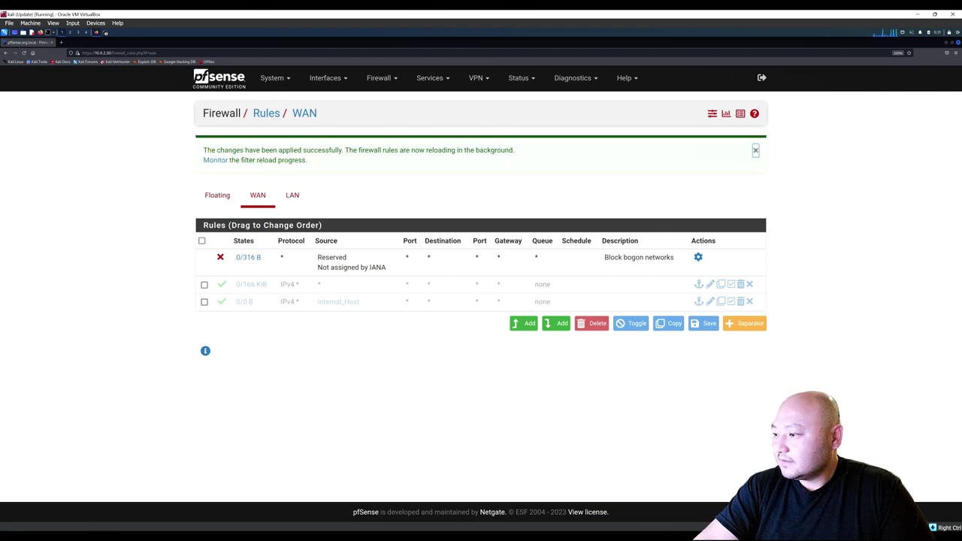
mouse_move(527, 530)
left_click(660, 502)
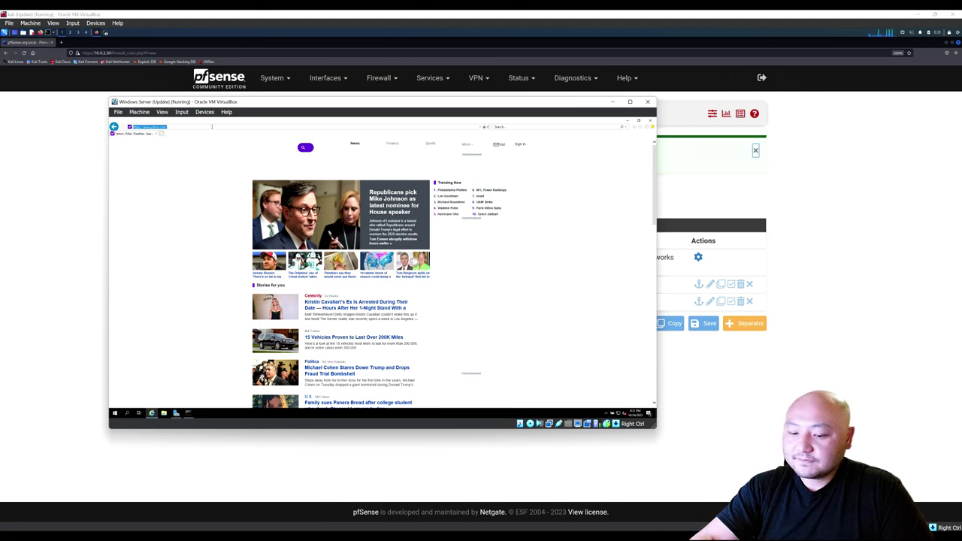
Load google.com in the Windows Server's Internet Explorer and close the covering diagrams.net window.
left_click(211, 128)
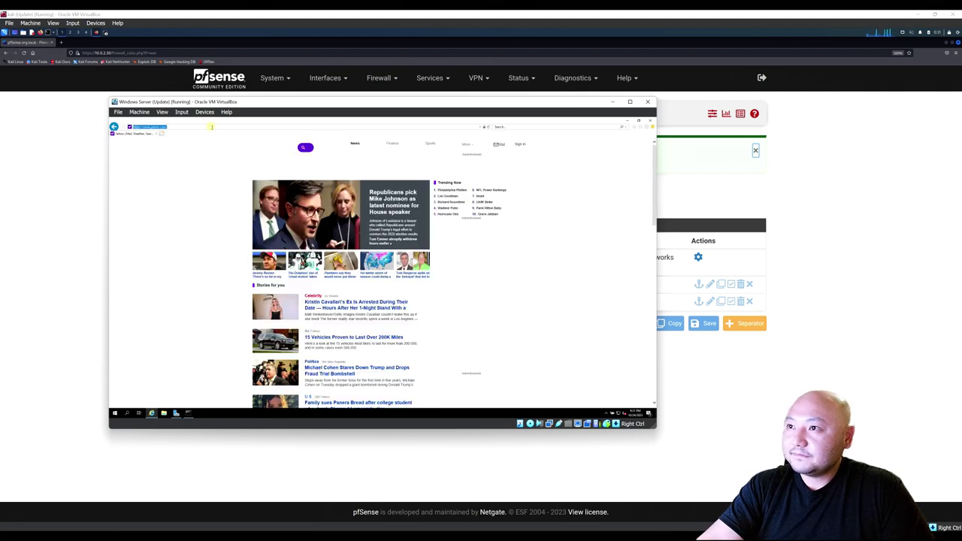
type("google.com")
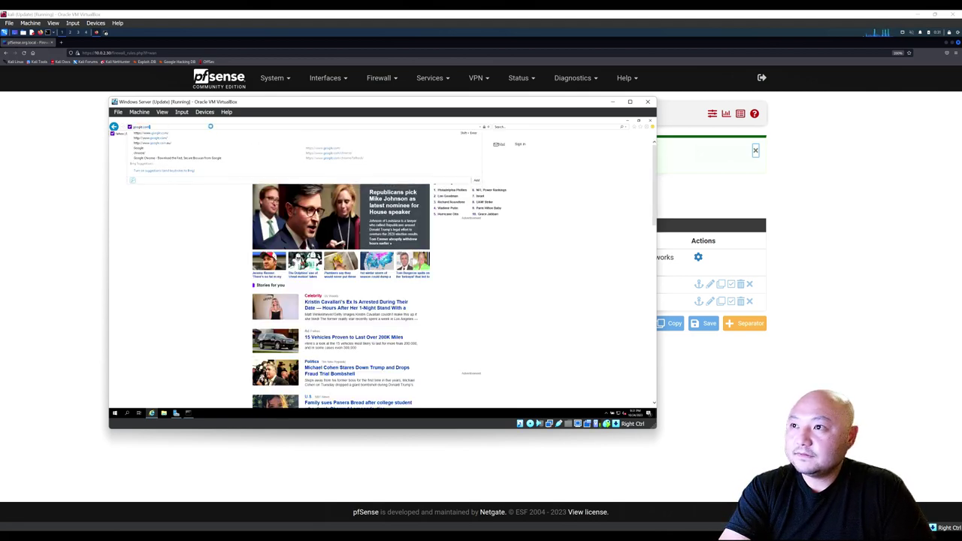
key("Return")
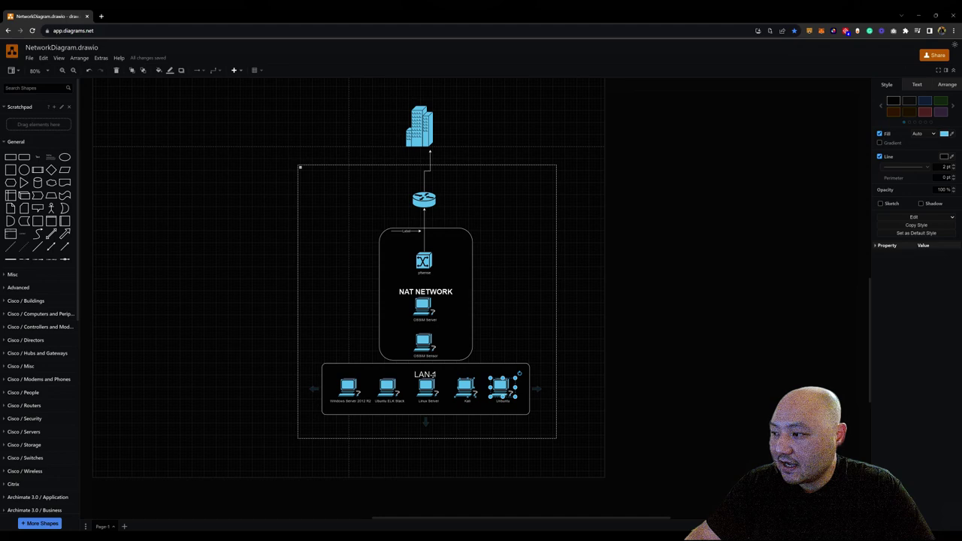
left_click(924, 15)
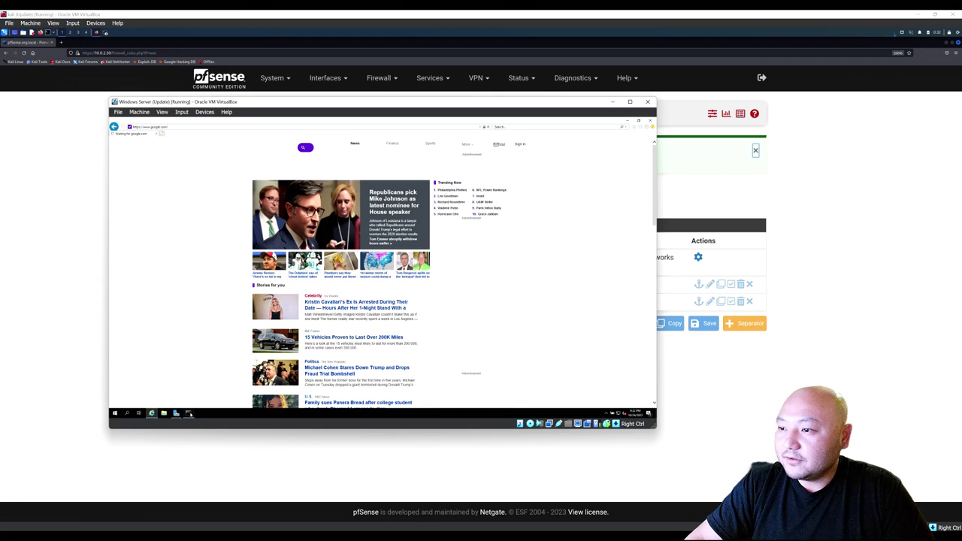
Run ping google.com in a Windows Server Command Prompt.
left_click(190, 414)
left_click(246, 323)
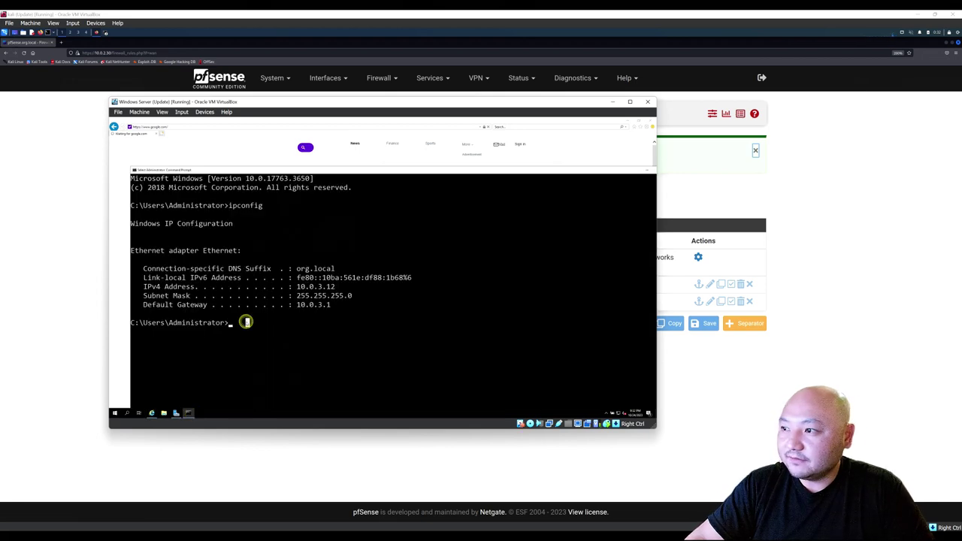
type("ping goog")
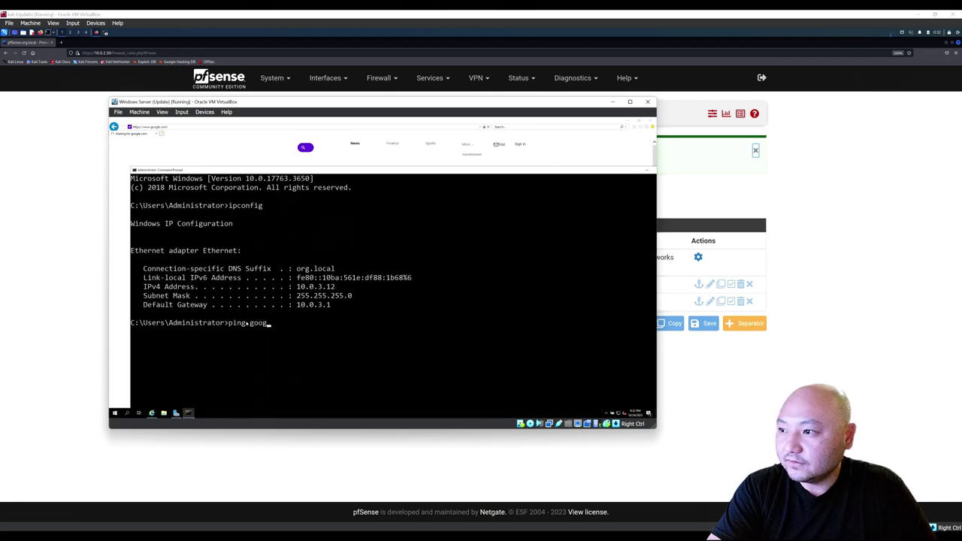
type("le.com")
key("Return")
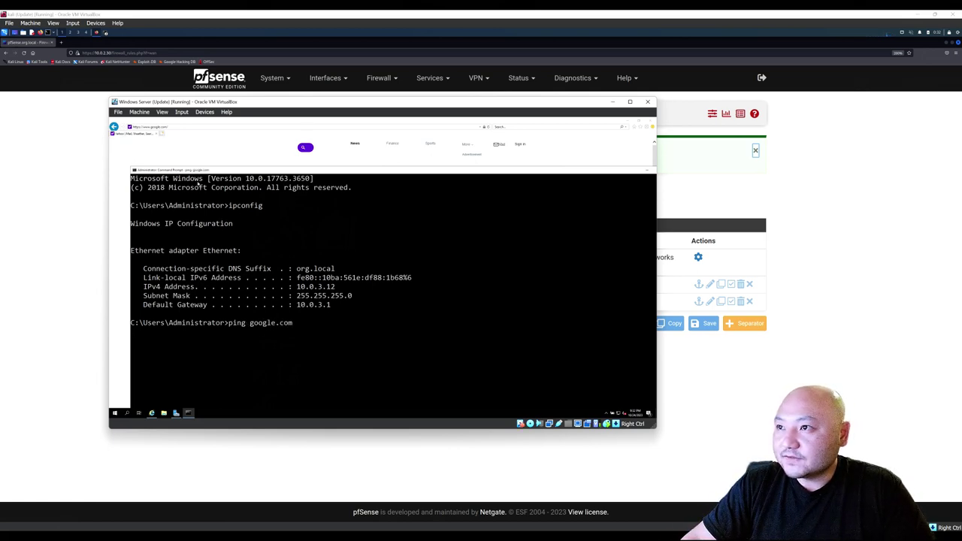
Move the prompt aside, return to Internet Explorer's 'Can't reach this page', and minimize the VM.
left_click_drag(186, 171, 229, 242)
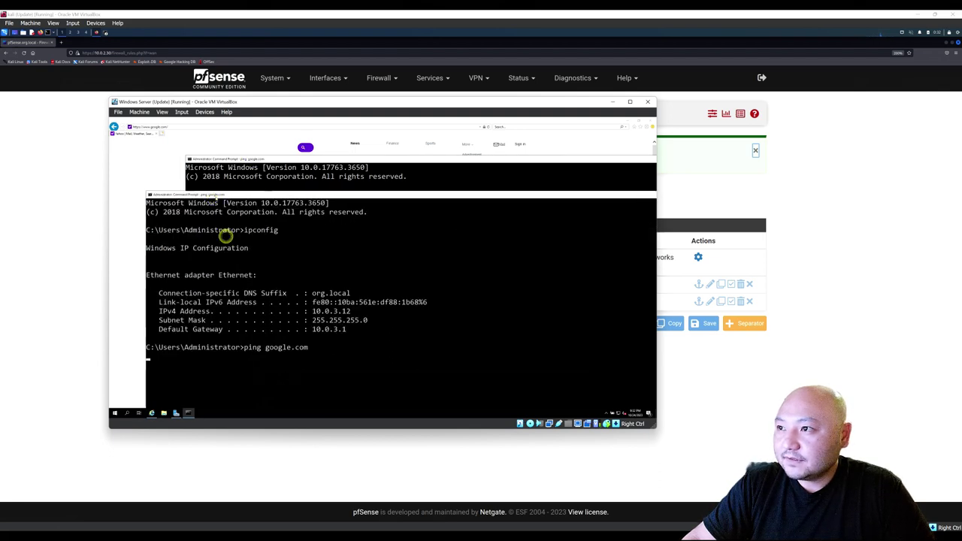
left_click_drag(227, 240, 298, 164)
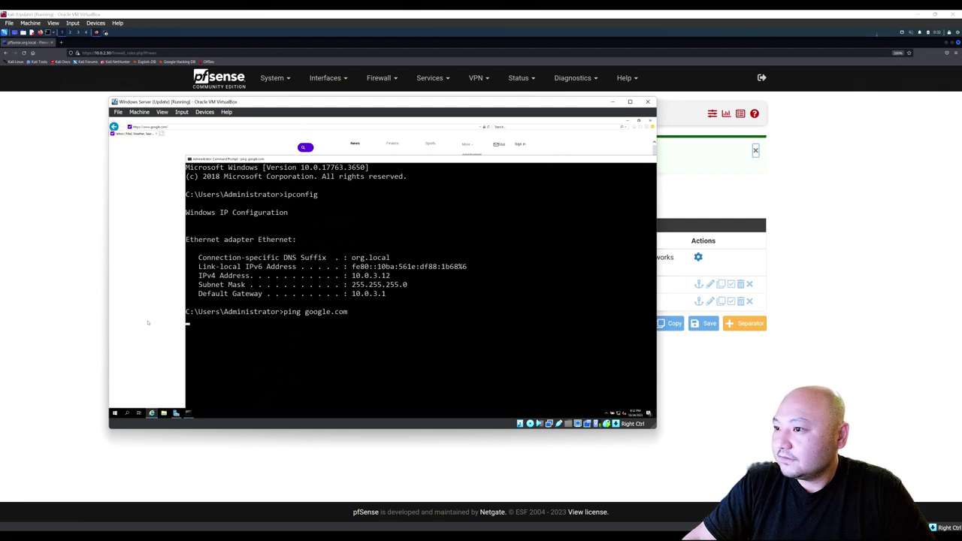
key("alt+Tab")
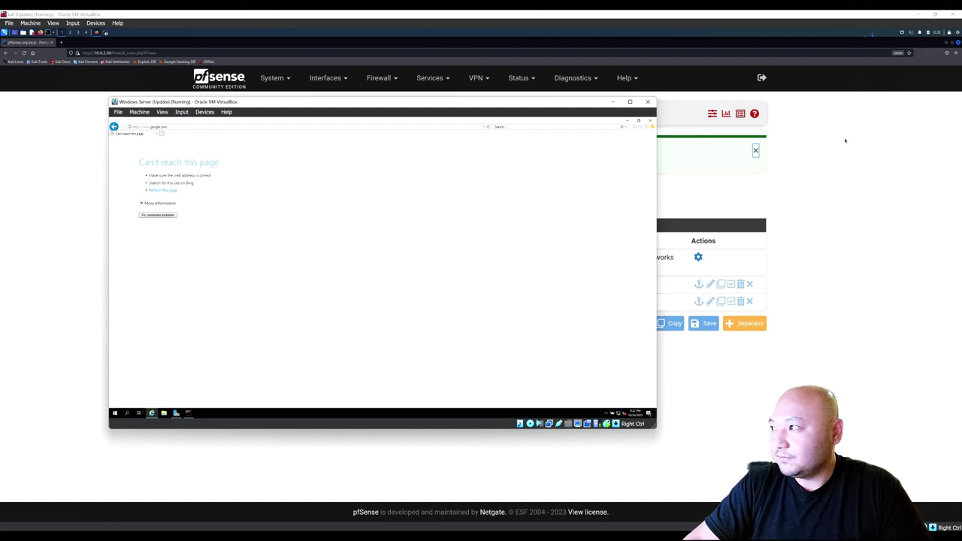
left_click(798, 201)
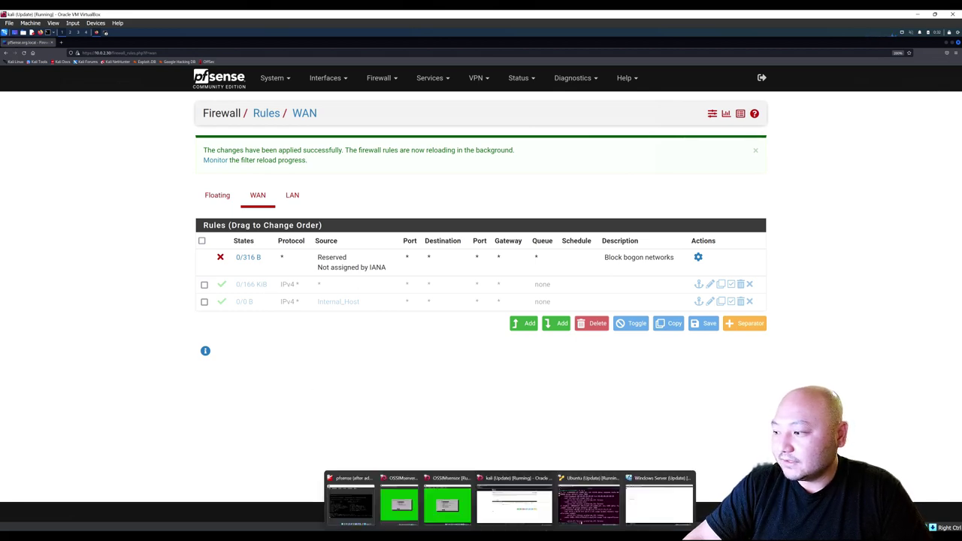
Ping google.com from the Ubuntu VM terminal and stop the hanging ping.
left_click(598, 505)
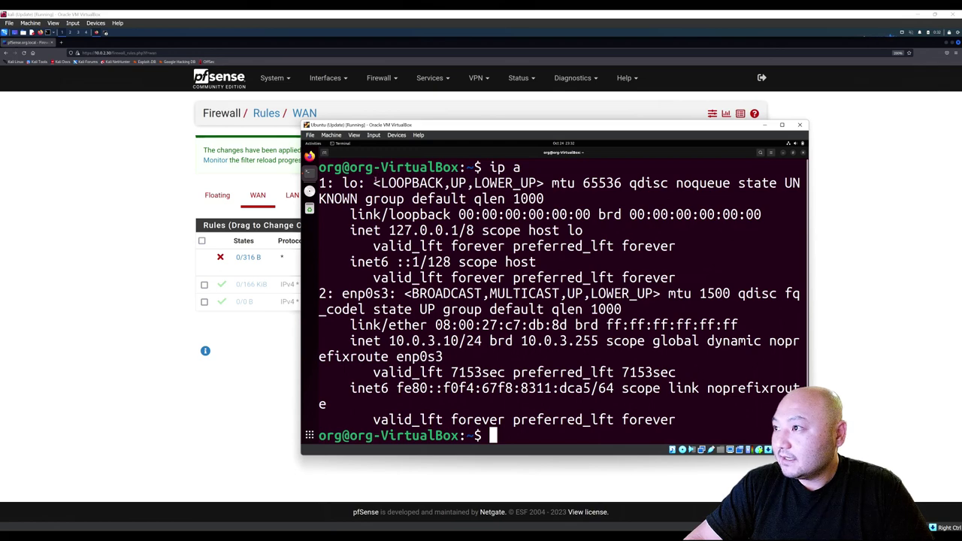
type("ping google.com")
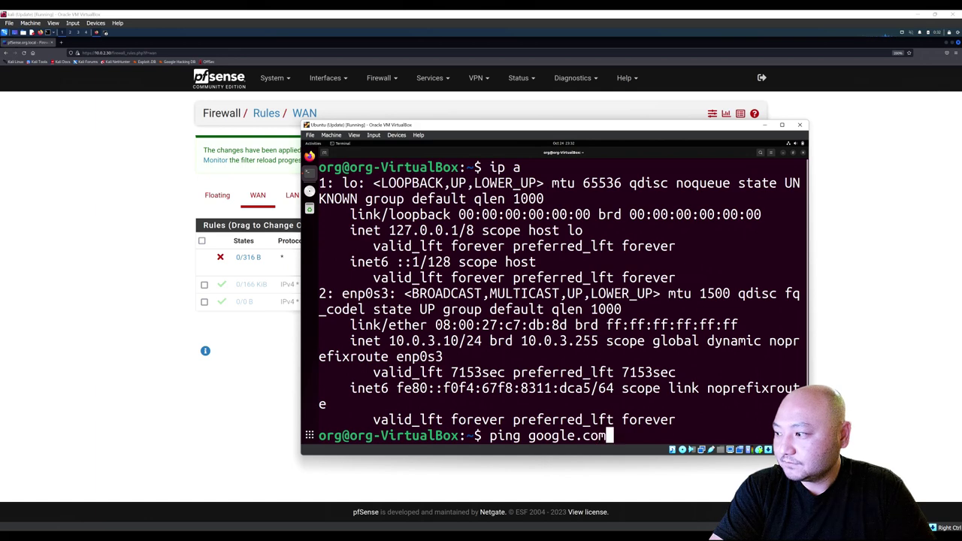
key("Return")
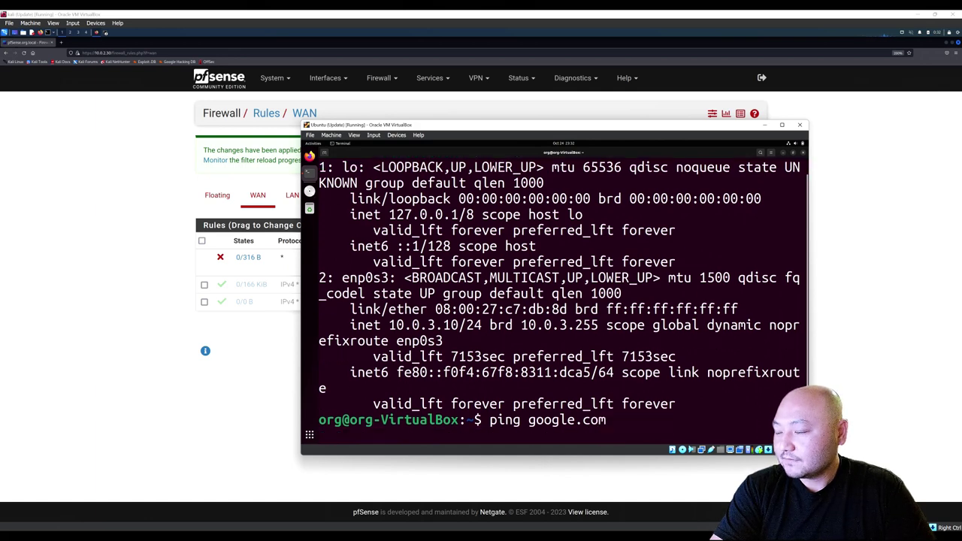
key("ctrl+c")
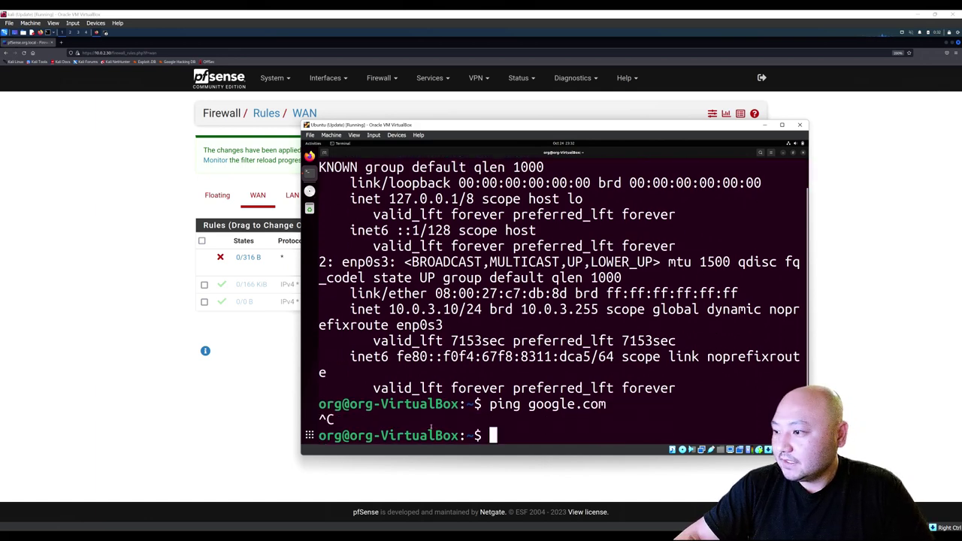
Load google.com in the Ubuntu VM's Firefox, then bring the Windows Server VM forward.
left_click(310, 156)
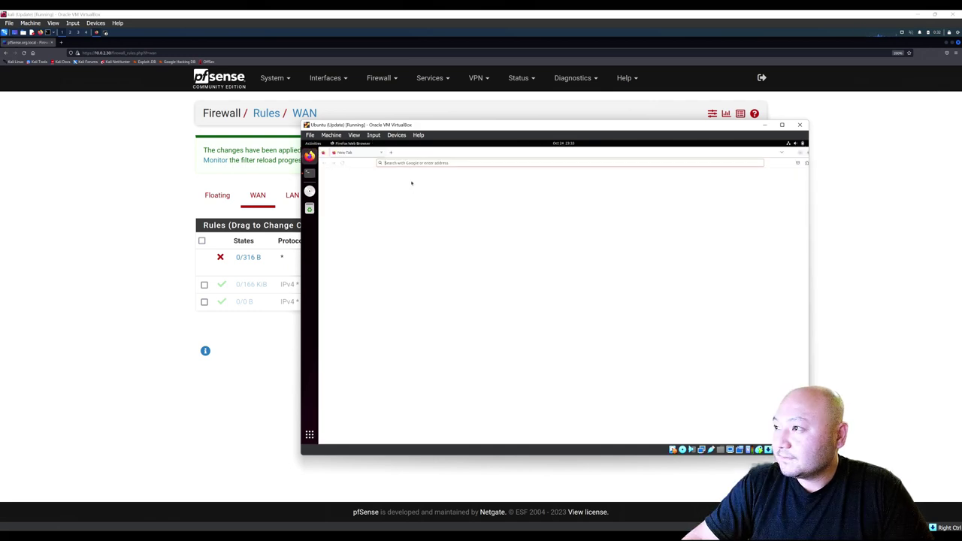
left_click(408, 163)
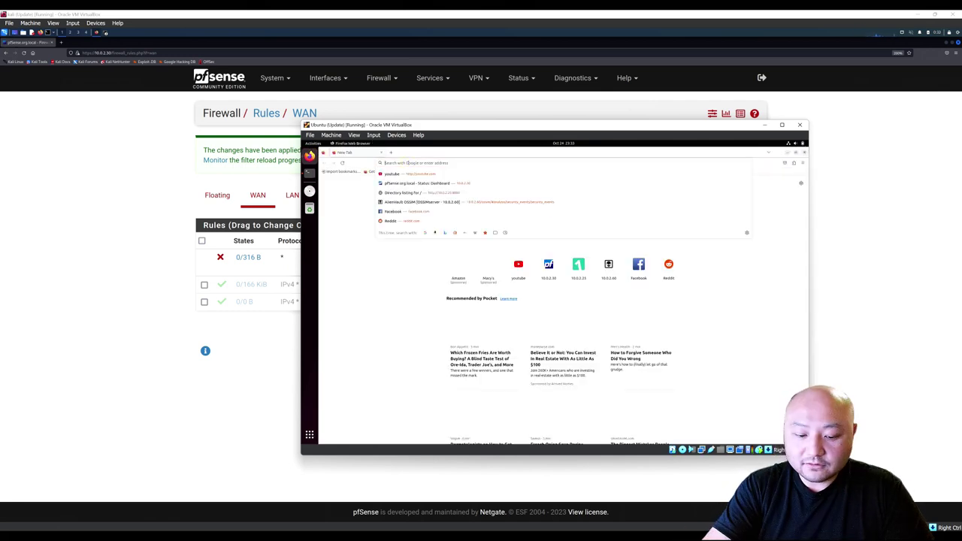
type("google.com/")
key("Return")
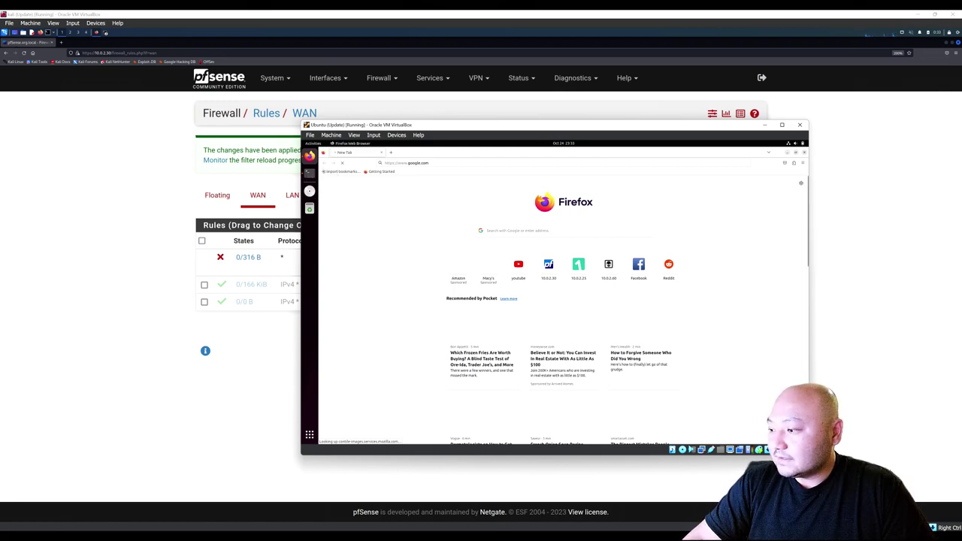
mouse_move(525, 526)
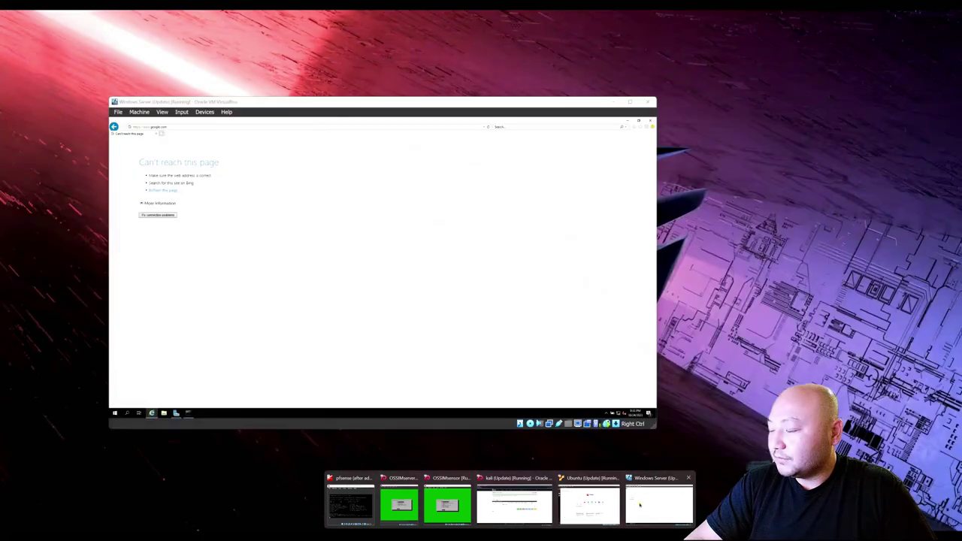
left_click(659, 502)
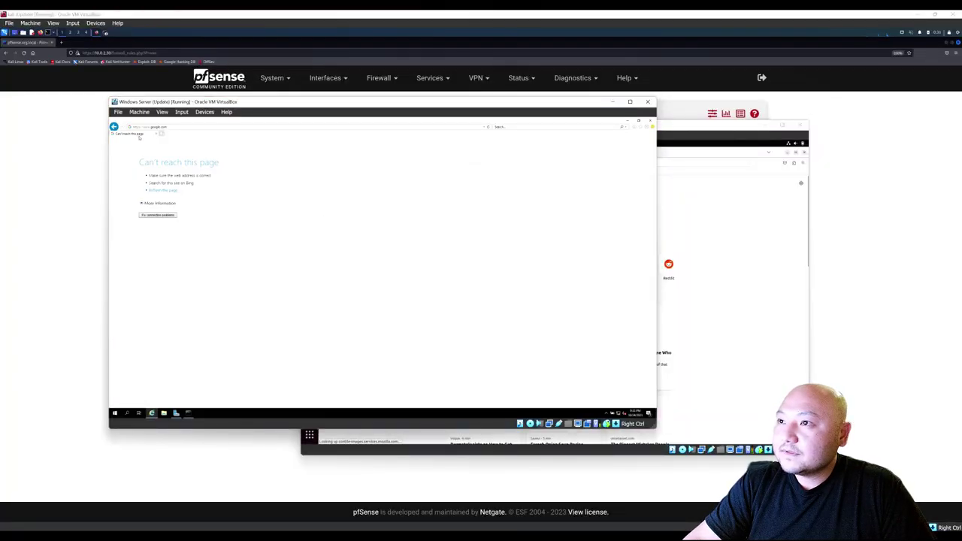
Ping the Windows Server at 10.0.3.12 from the Ubuntu terminal, stopping it at 100% loss.
left_click(188, 413)
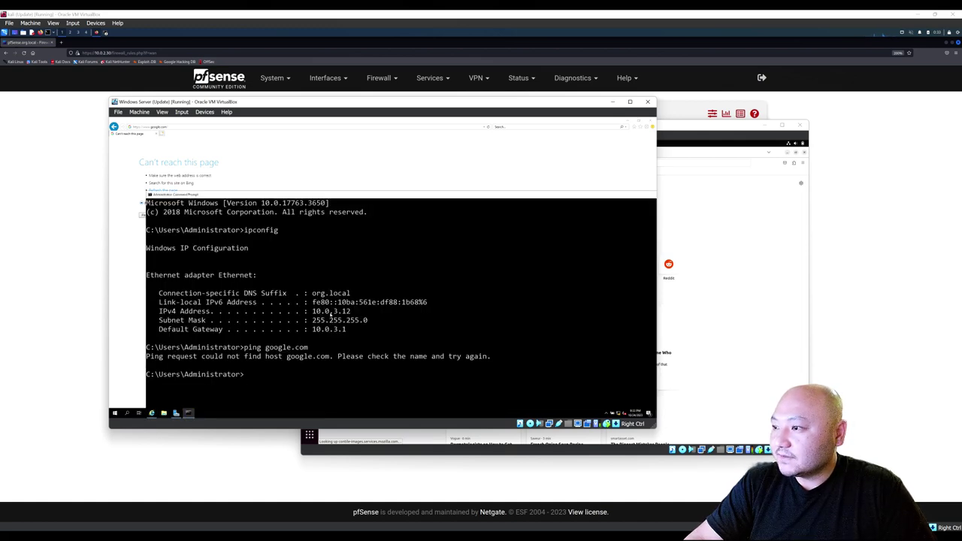
left_click(731, 297)
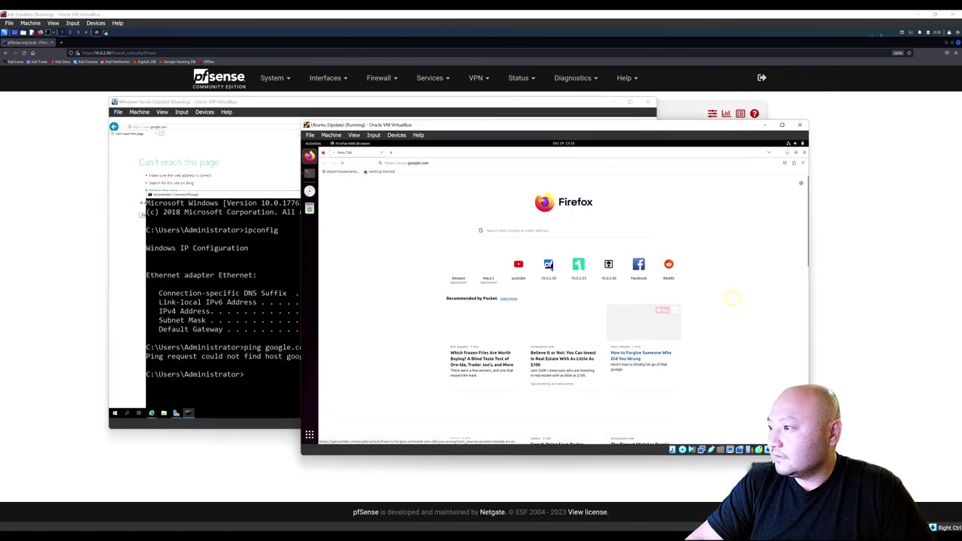
left_click(309, 172)
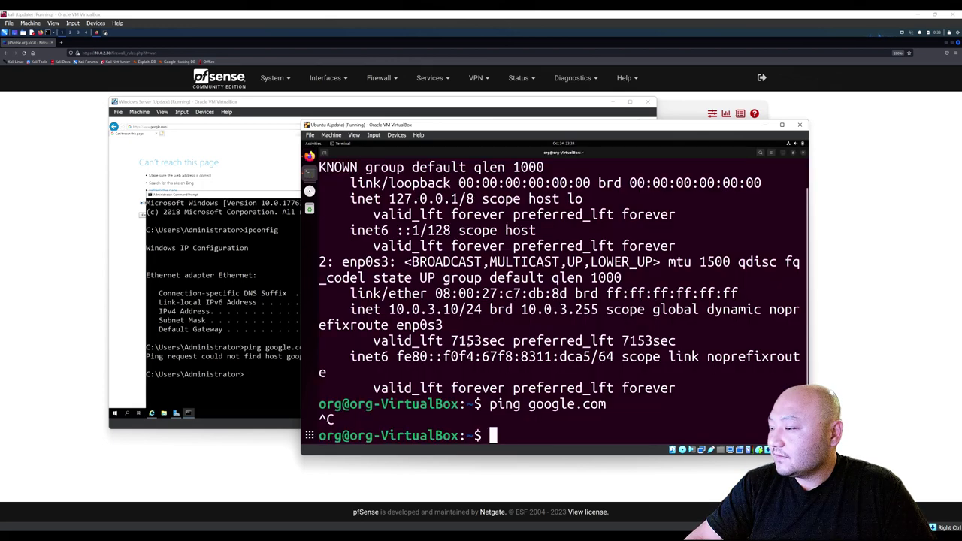
type("ping 1")
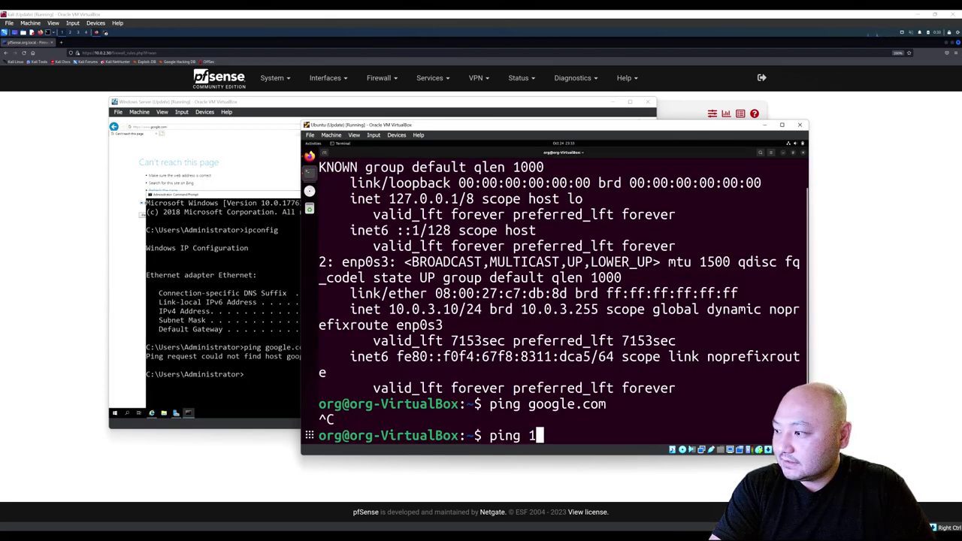
type("0.0")
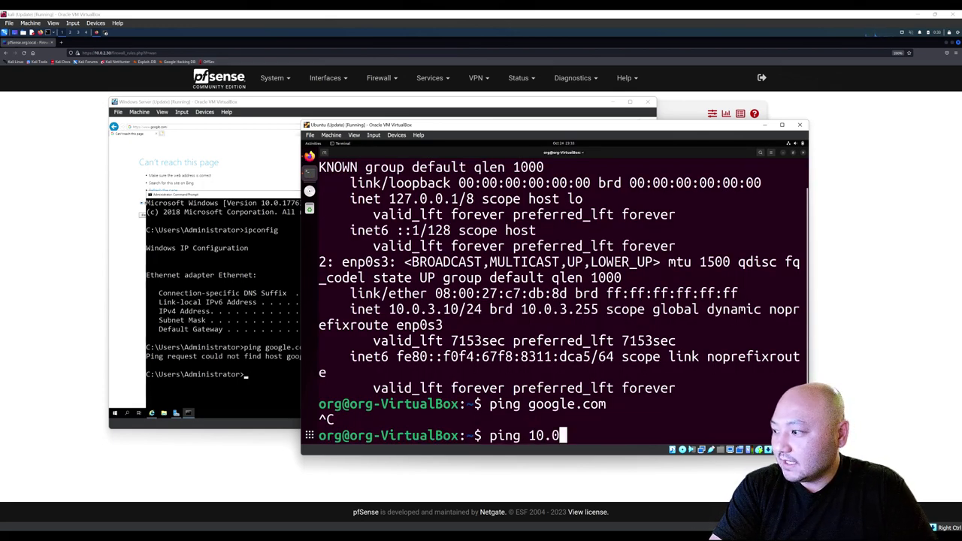
type(".3.12")
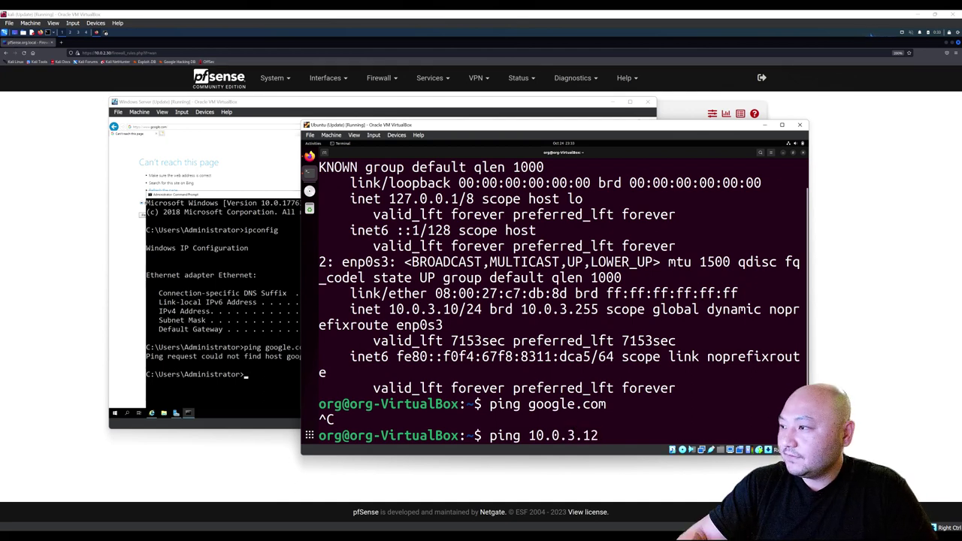
left_click_drag(527, 124, 600, 119)
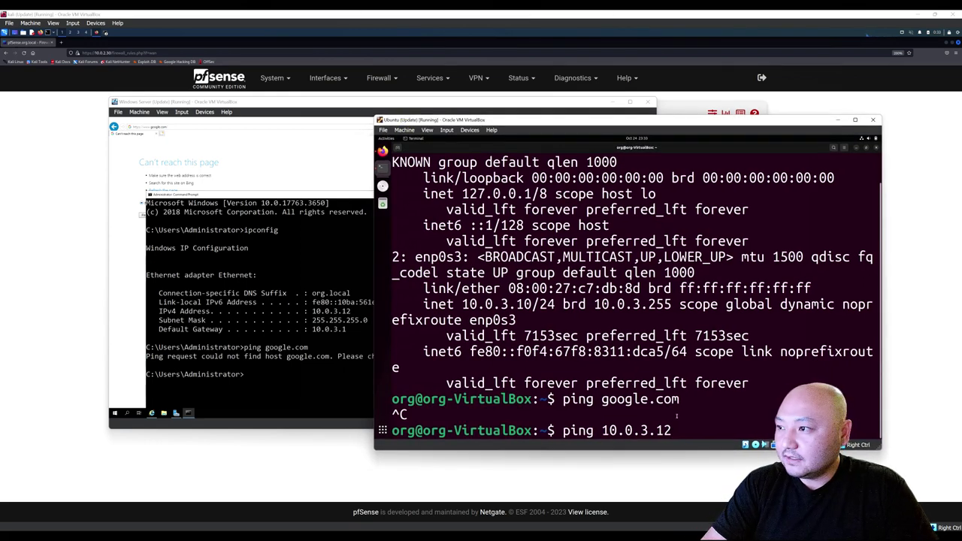
key("Return")
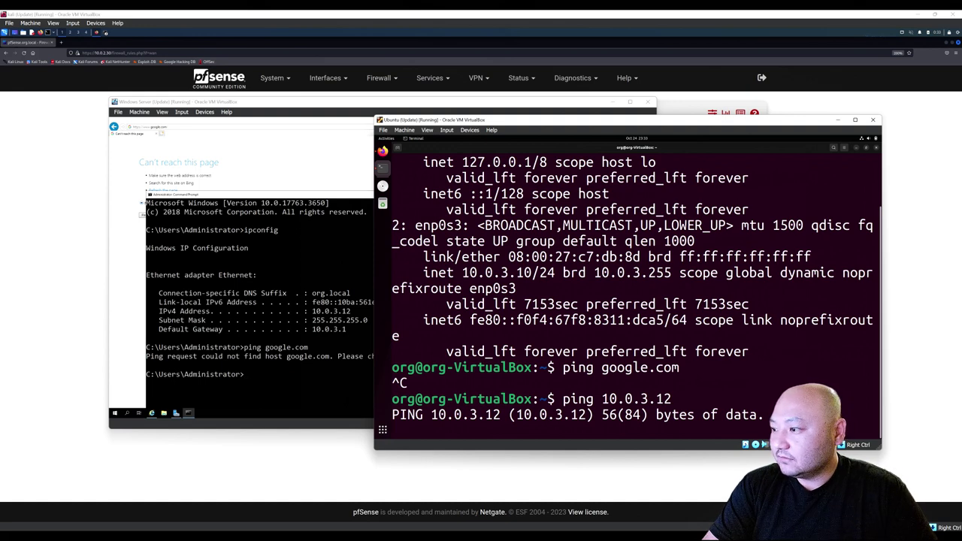
key("ctrl+c")
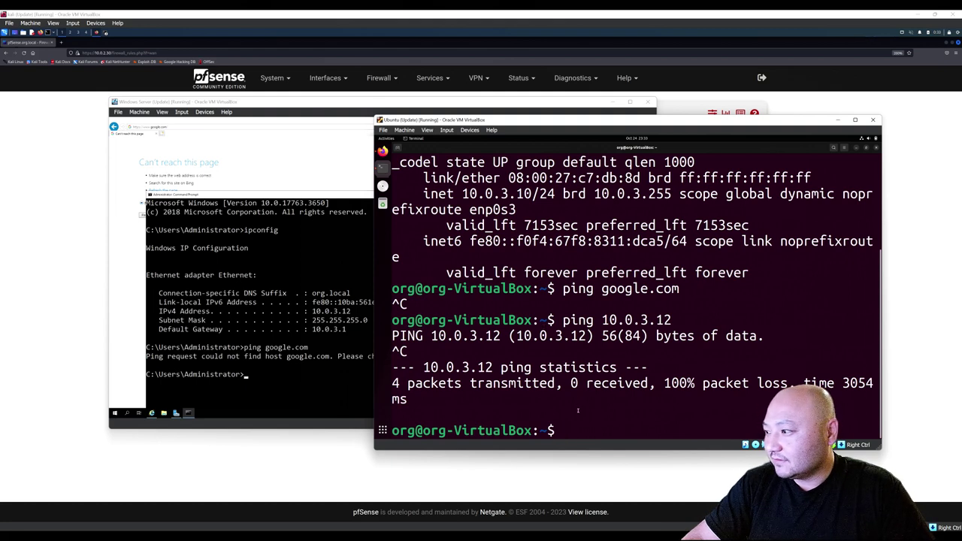
Run ip a in Ubuntu and highlight its own address 10.0.3.10.
type("ip a")
key("Return")
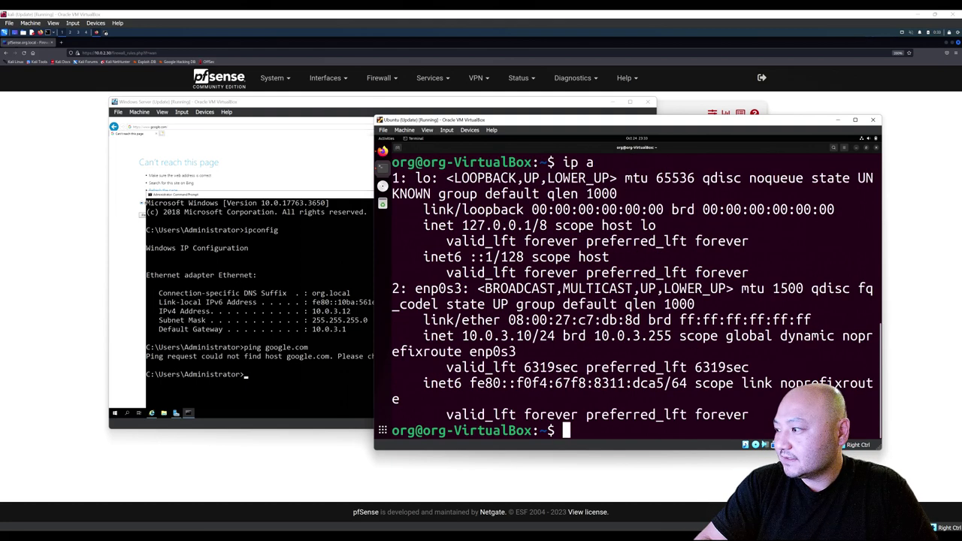
left_click_drag(462, 336, 524, 336)
left_click(306, 393)
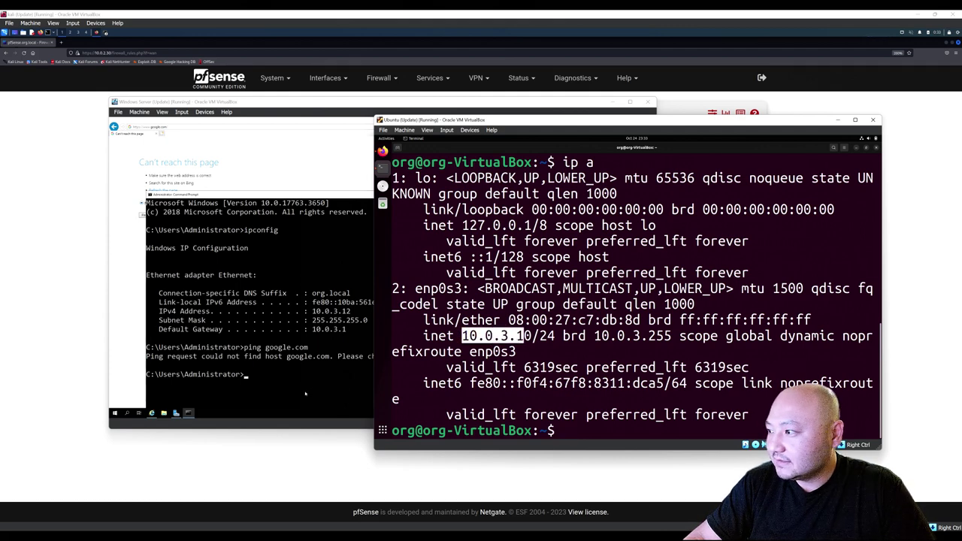
Ping Ubuntu at 10.0.3.10 from the Windows Server prompt (4/4 replies) and minimize the diagram window.
type("pping")
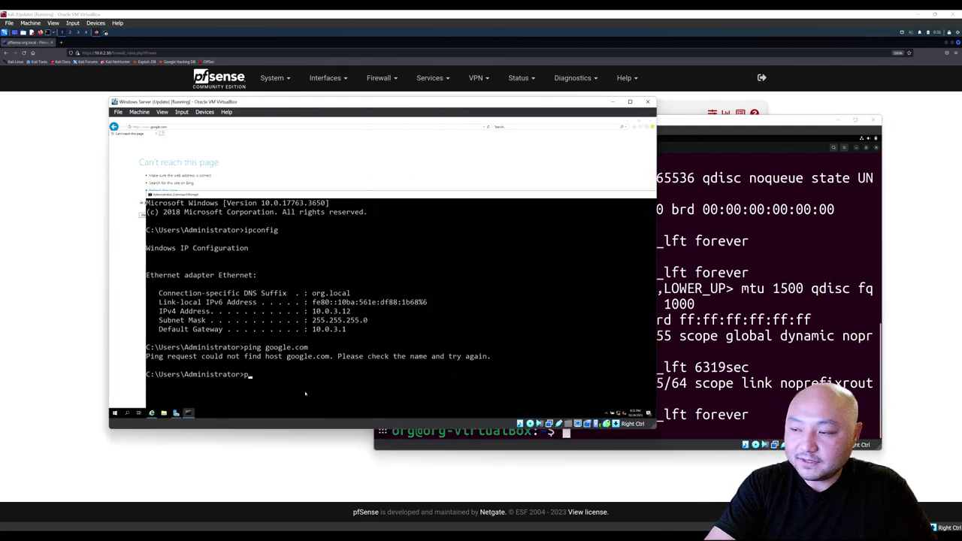
key("BackSpace")
key("BackSpace")
key("BackSpace")
key("BackSpace")
key("BackSpace")
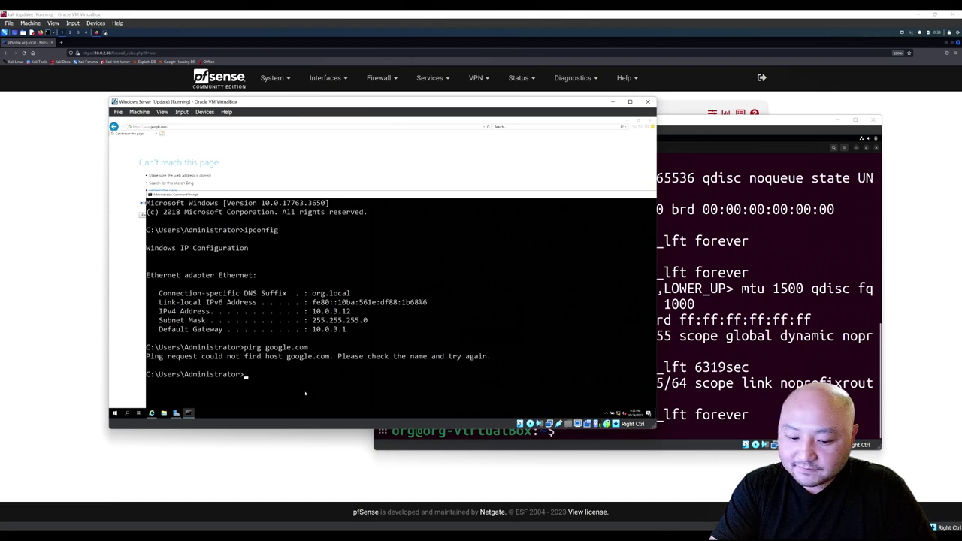
type("ing 10.0")
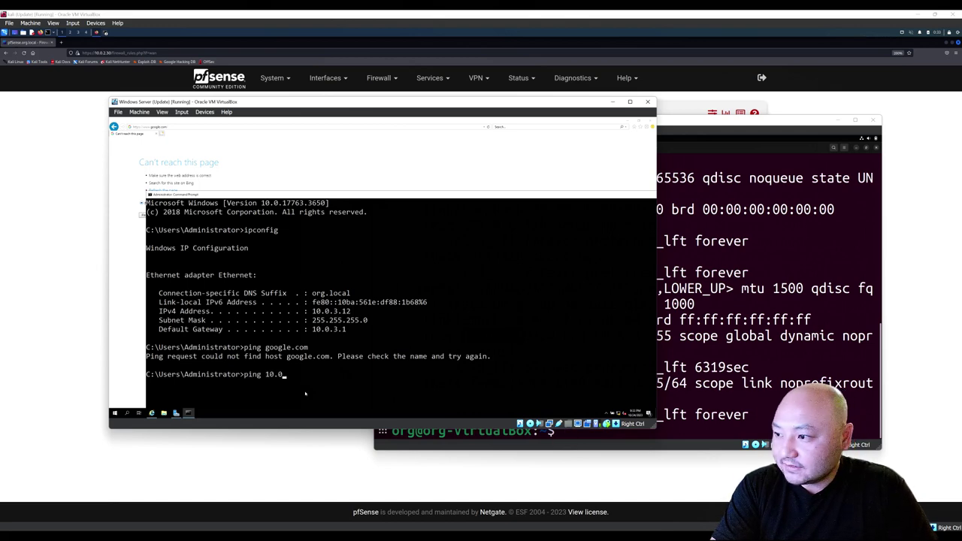
type(".3.10")
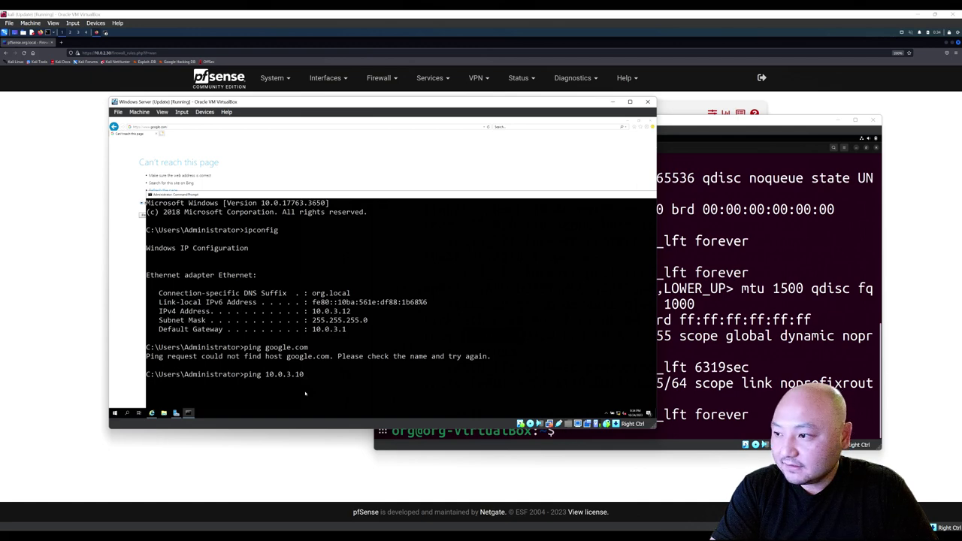
key("Return")
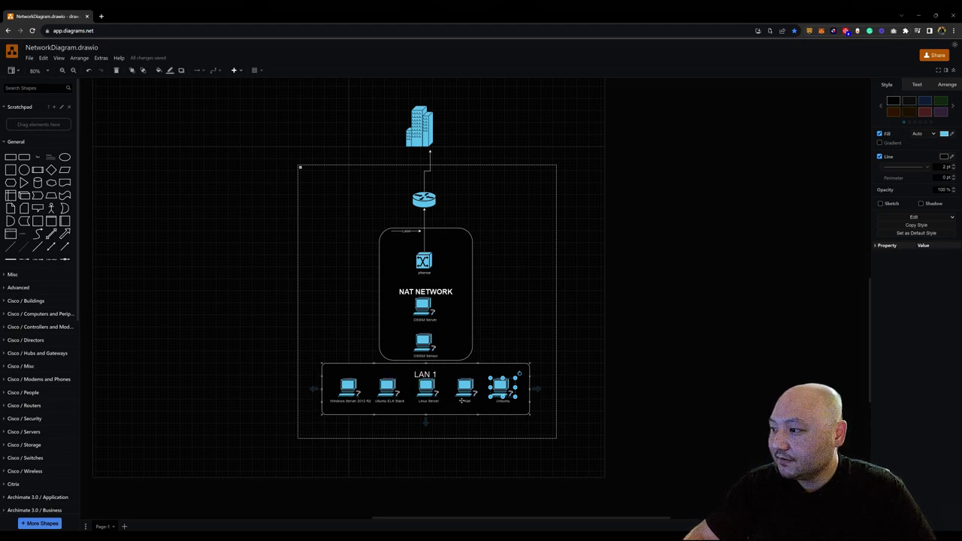
left_click(919, 15)
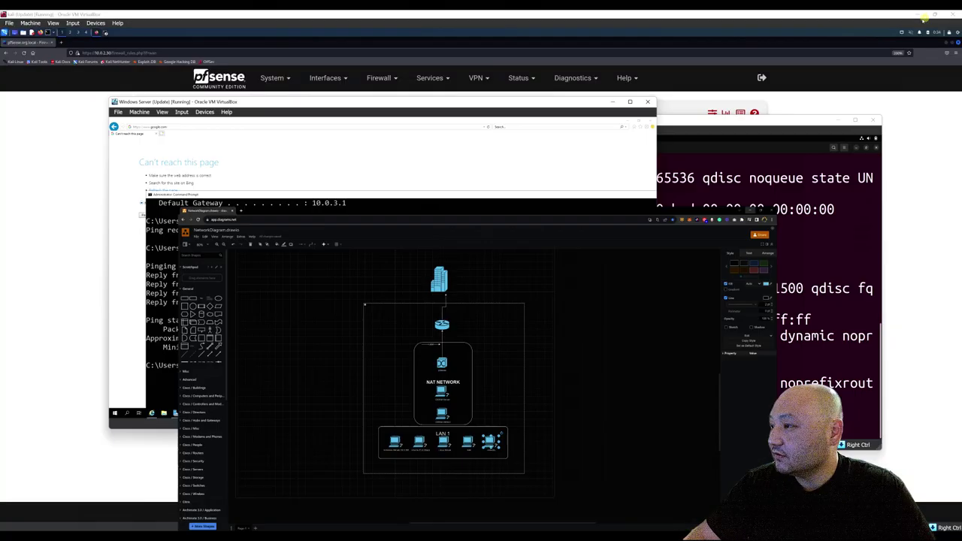
Bring up the Kali VM and reload the pfSense WAN firewall rules page, dismissing the applied message.
left_click(42, 333)
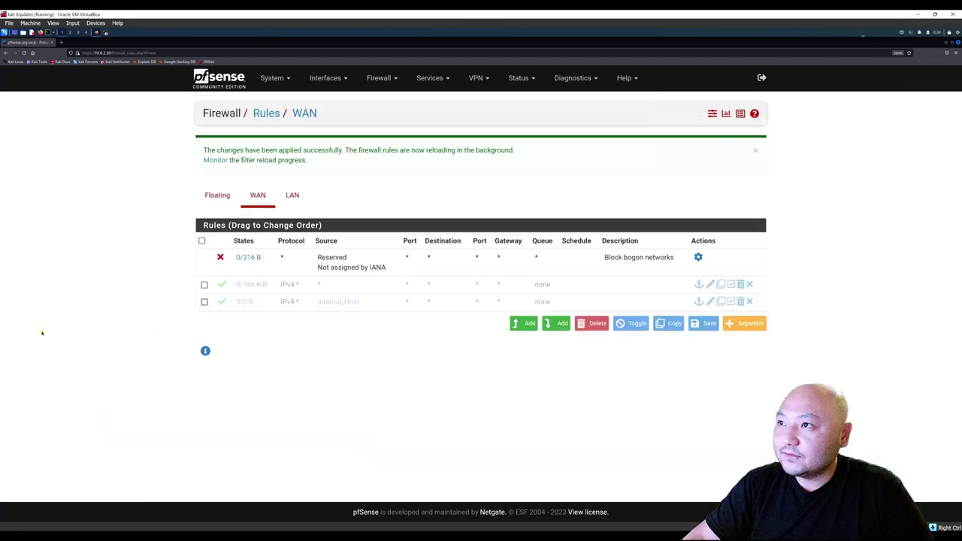
left_click(732, 285)
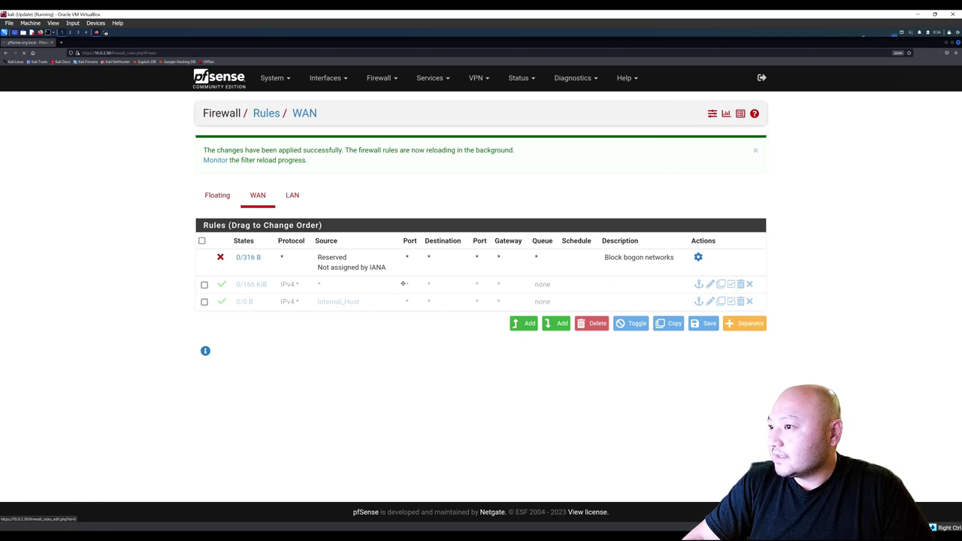
left_click(756, 152)
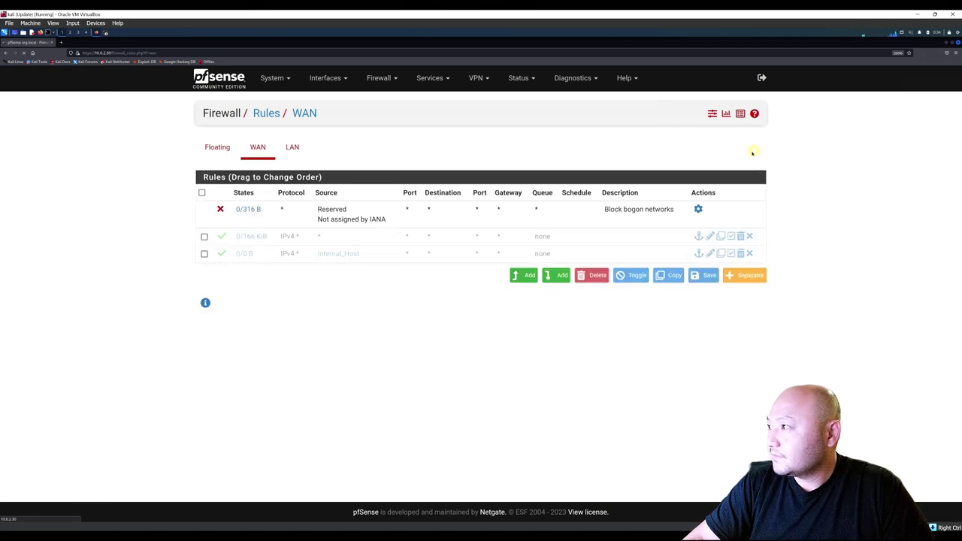
Toggle the checkboxes of the second and third WAN rules, including the Internal_Host rule.
left_click(205, 237)
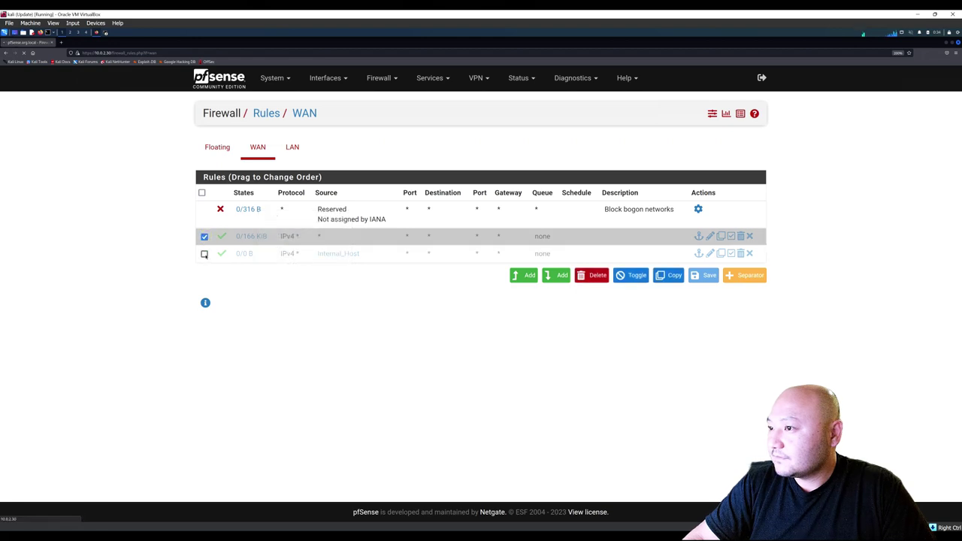
left_click(204, 254)
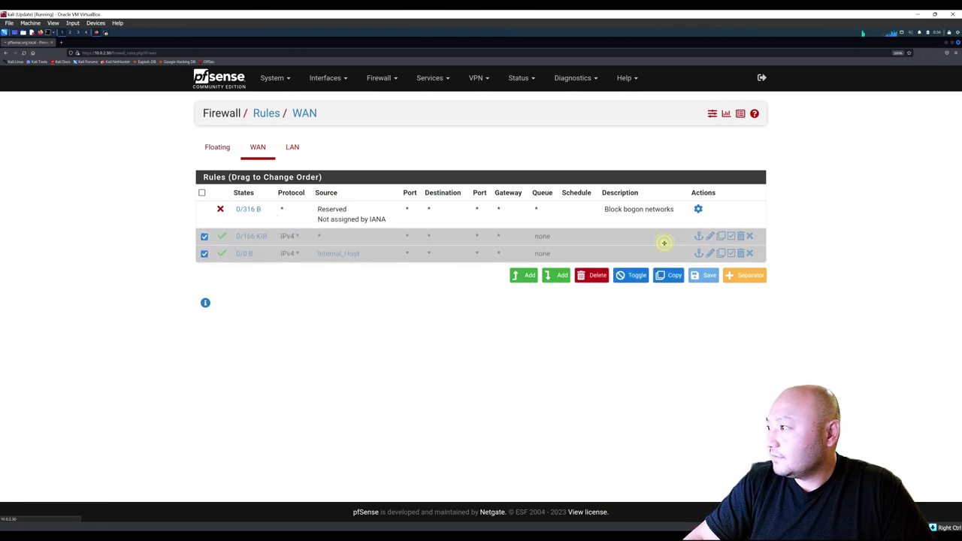
left_click(677, 241)
left_click(676, 241)
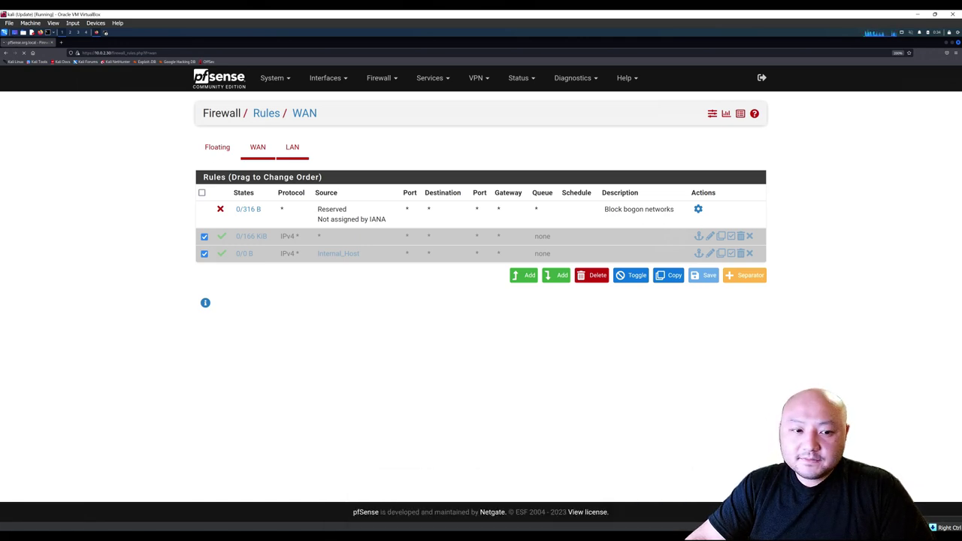
left_click(204, 236)
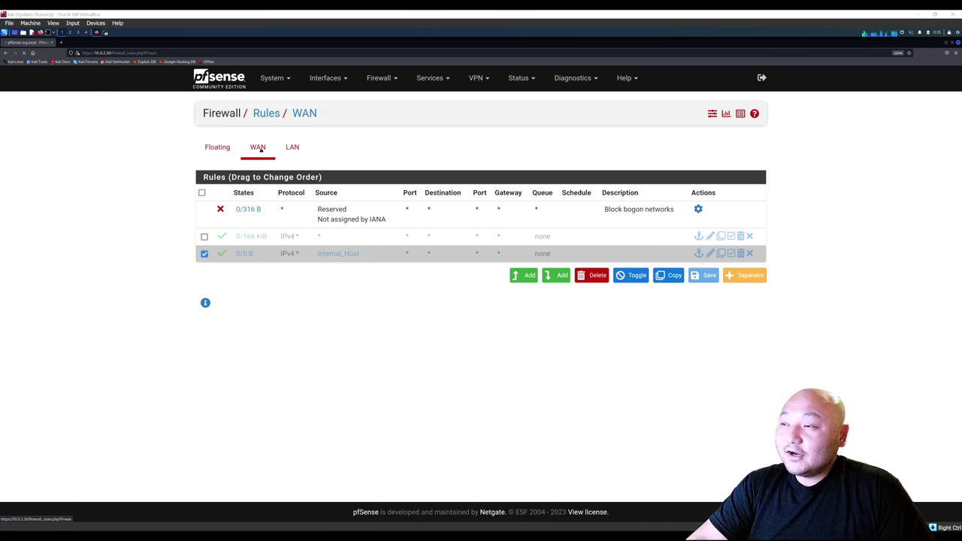
left_click(293, 148)
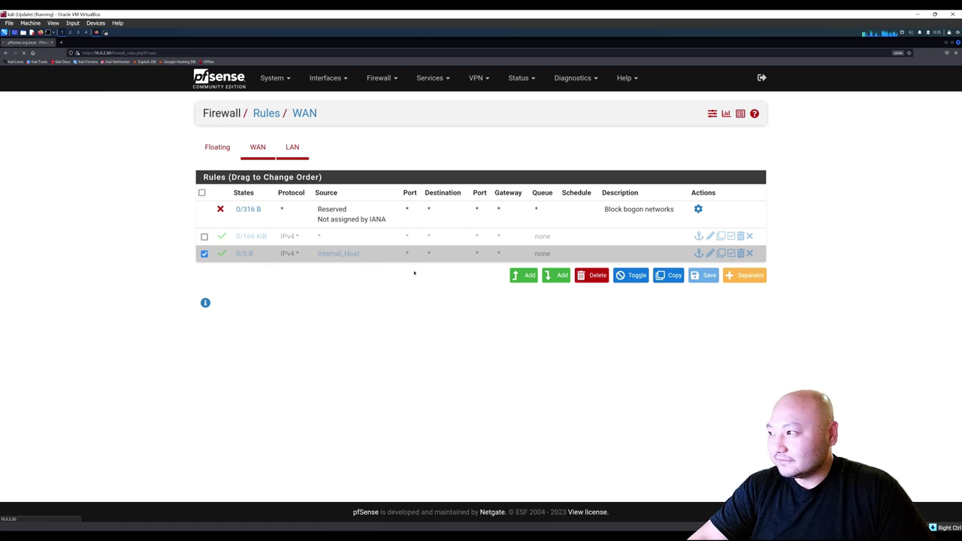
mouse_move(511, 535)
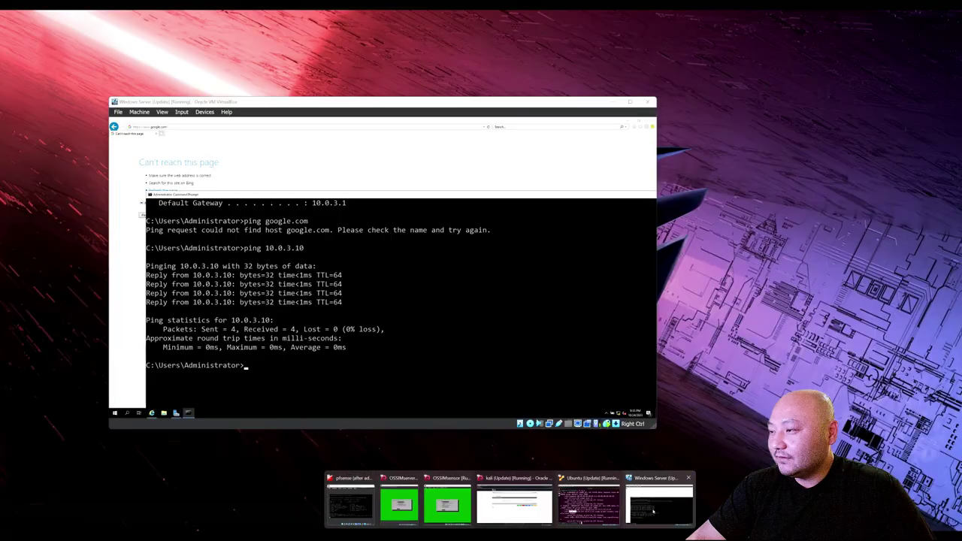
left_click(653, 512)
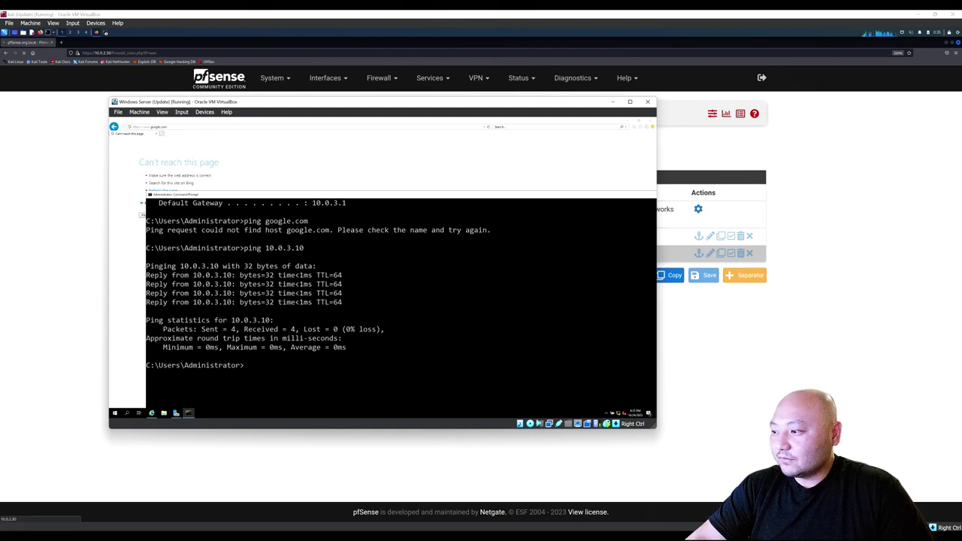
mouse_move(512, 535)
left_click(579, 514)
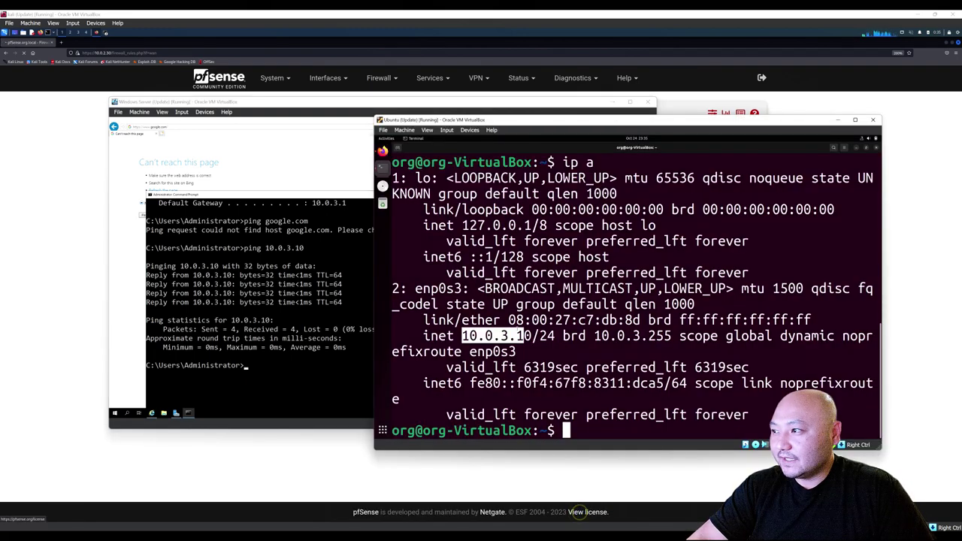
left_click(68, 192)
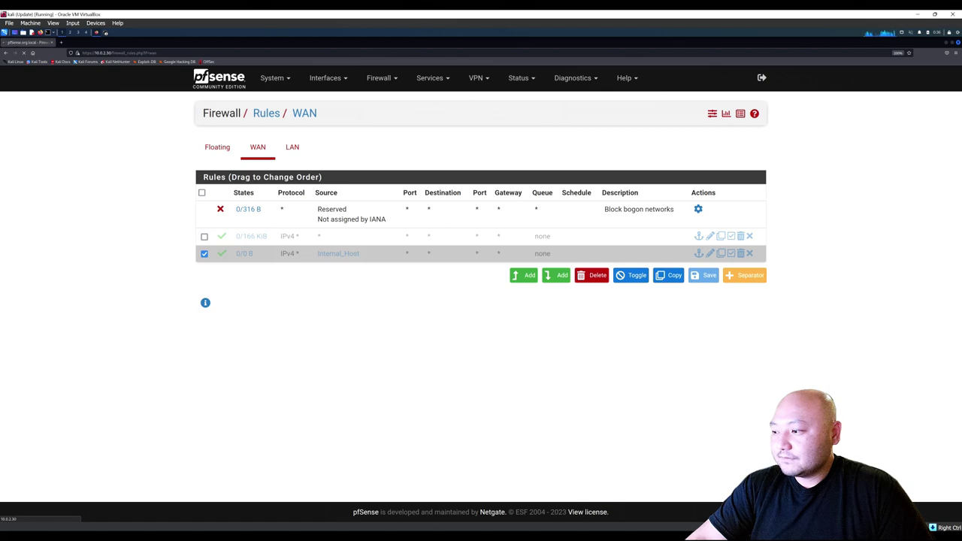
Highlight the unreachable address 10.0.2.30 in Firefox's timeout error, then switch to the pfSense VM console.
mouse_move(262, 534)
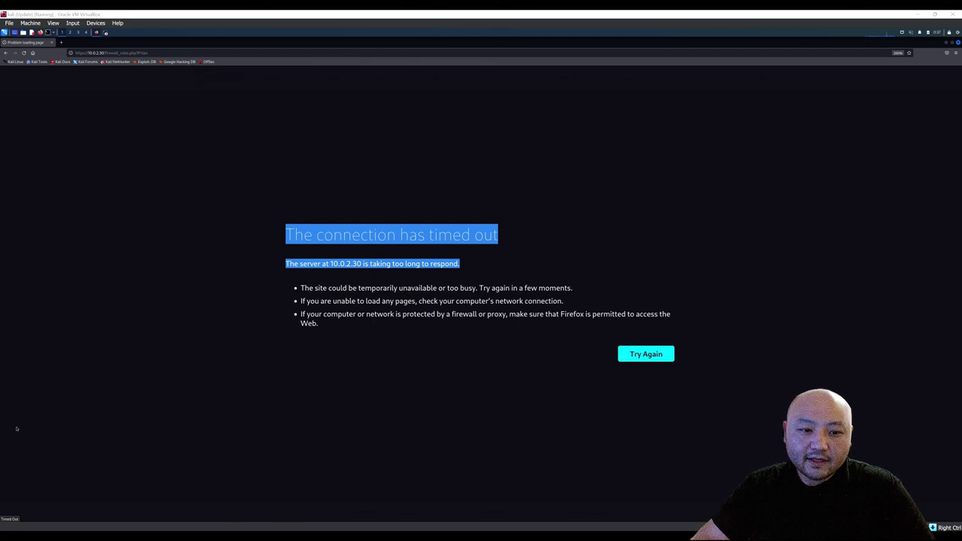
left_click(298, 247)
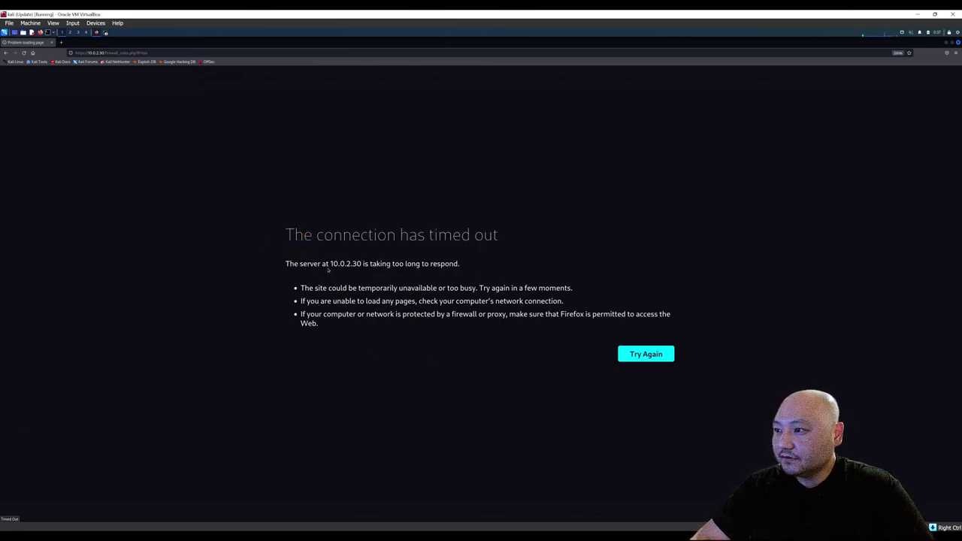
left_click_drag(339, 264, 361, 263)
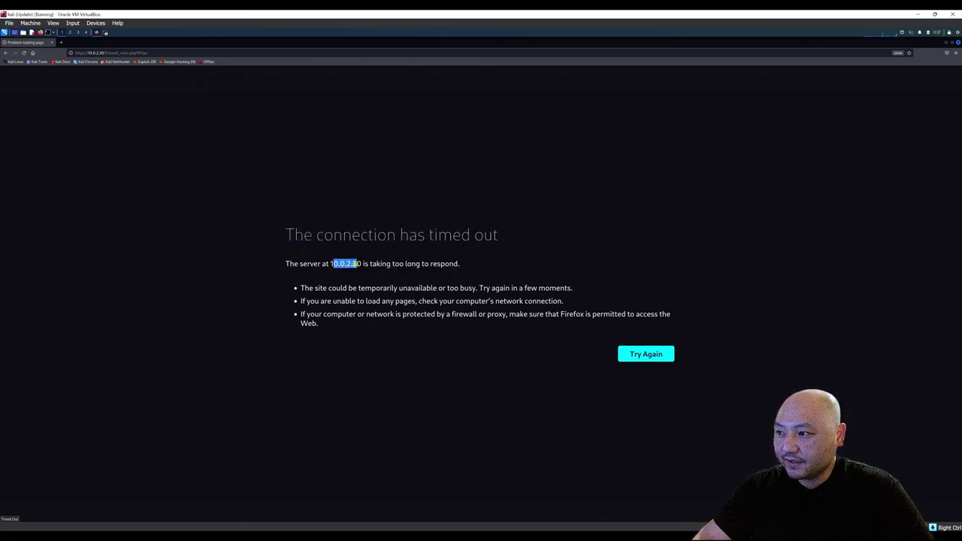
left_click(354, 264)
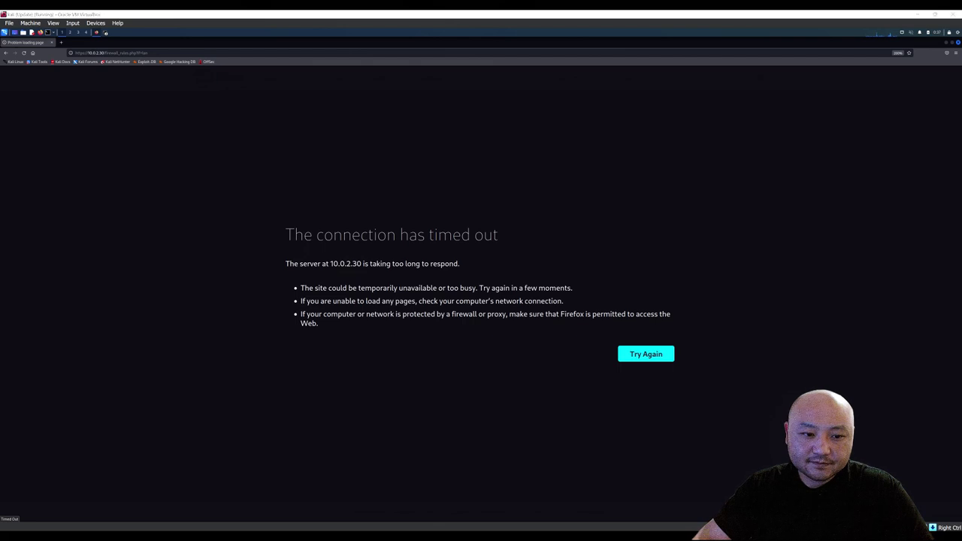
key("alt+Tab")
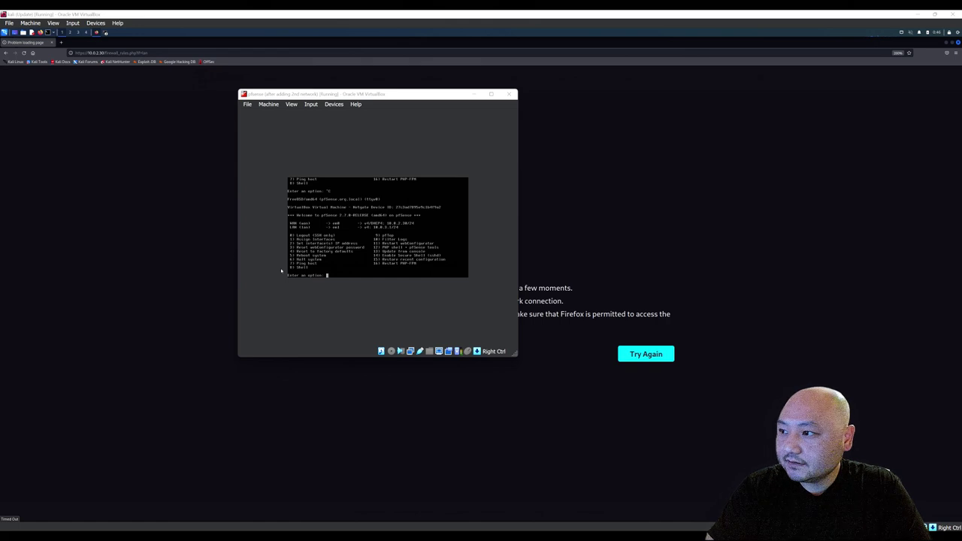
Choose option 8 on the pfSense console to open a root shell.
left_click(335, 243)
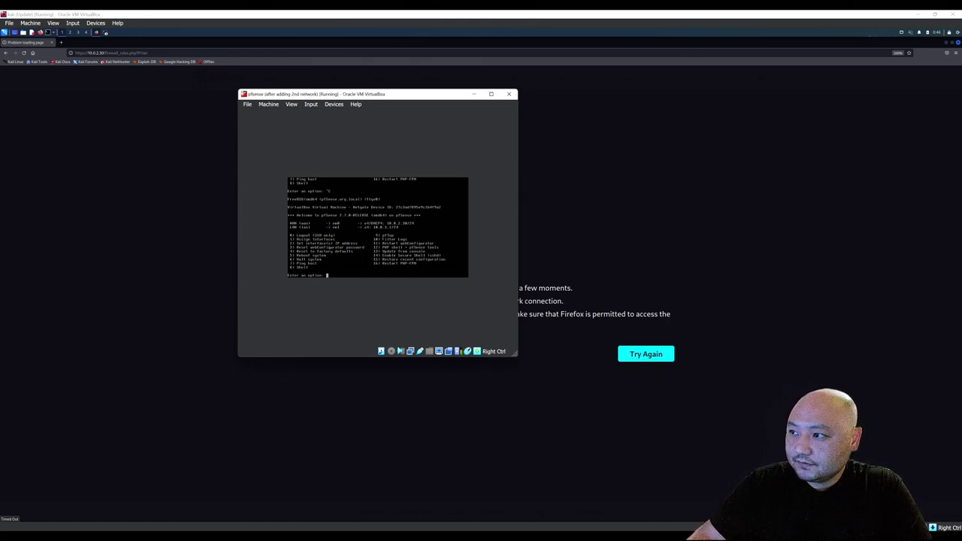
key("super")
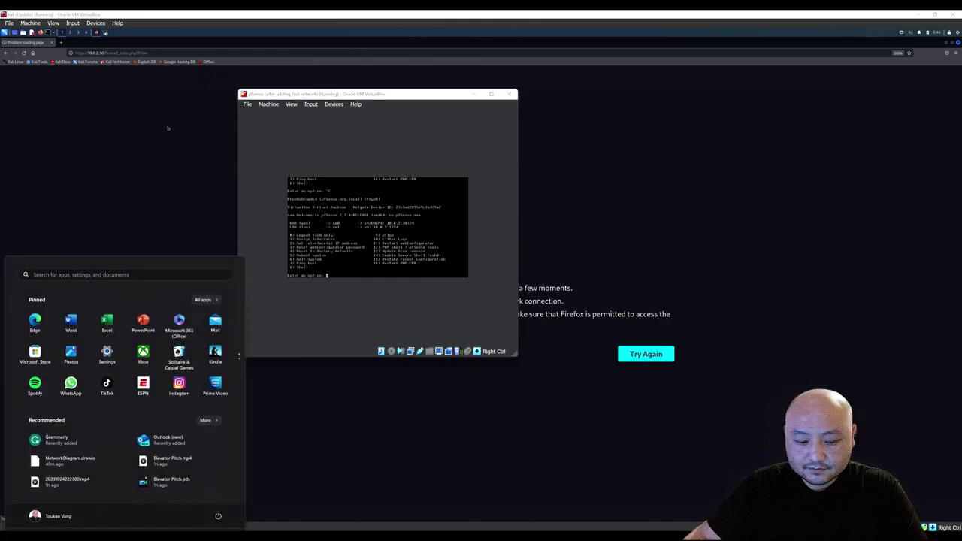
key("super")
type("8")
key("Return")
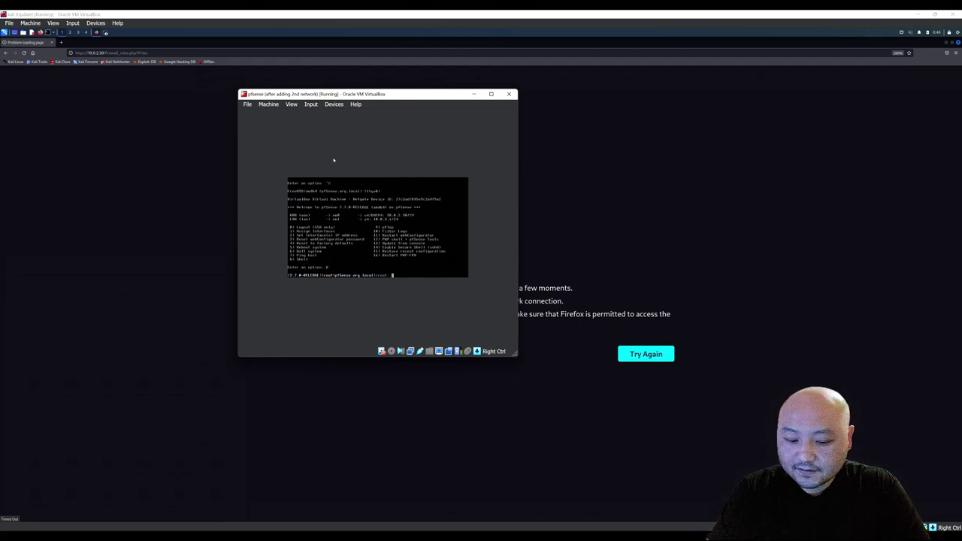
Change into /conf and list its files, showing config.xml.
type("cd /co")
key("Tab")
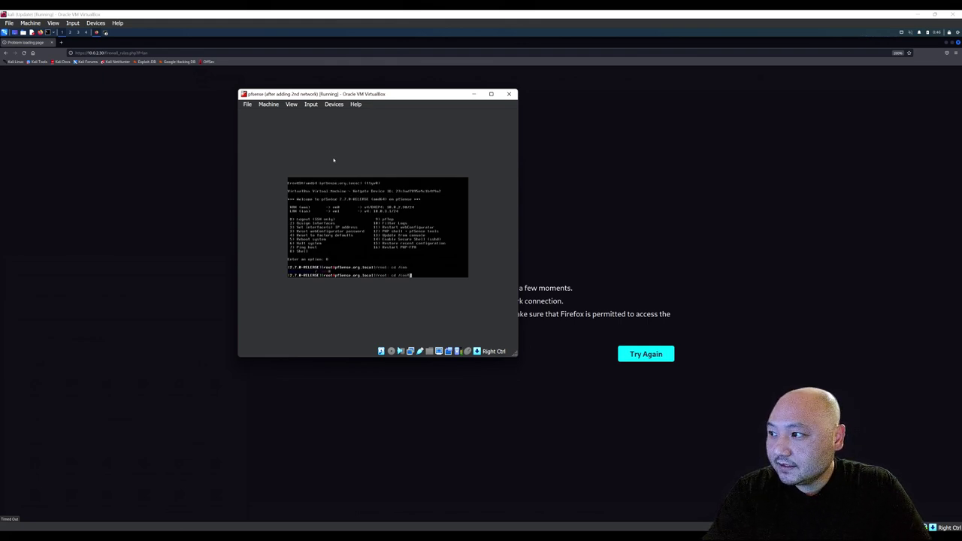
key("Return")
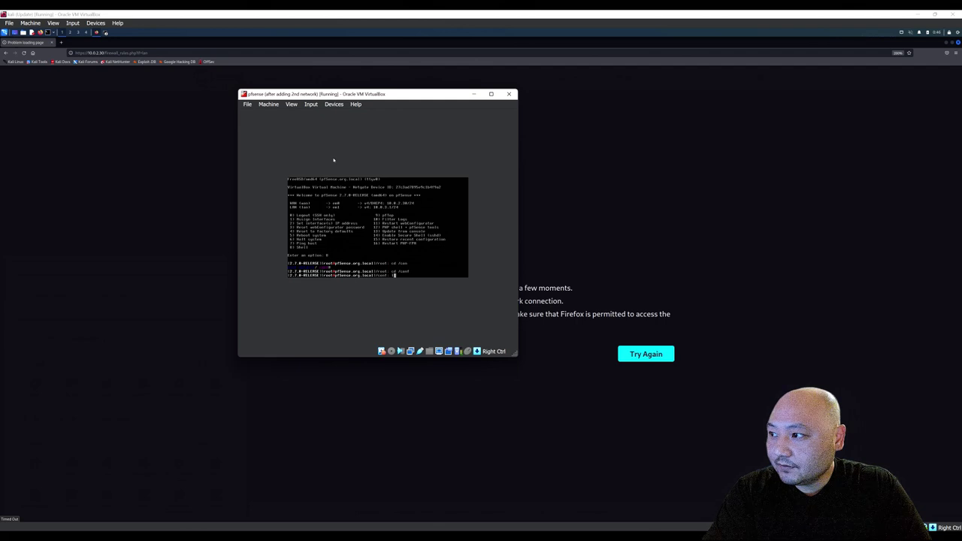
type("ls")
key("Return")
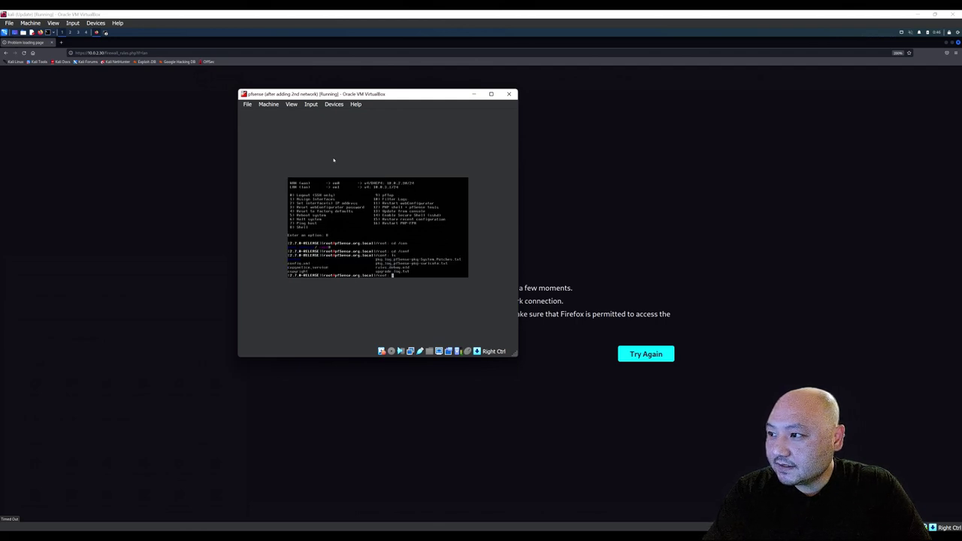
Try installing vim with sudo apt and apt (command not found), then enter vi config.xml.
type("v")
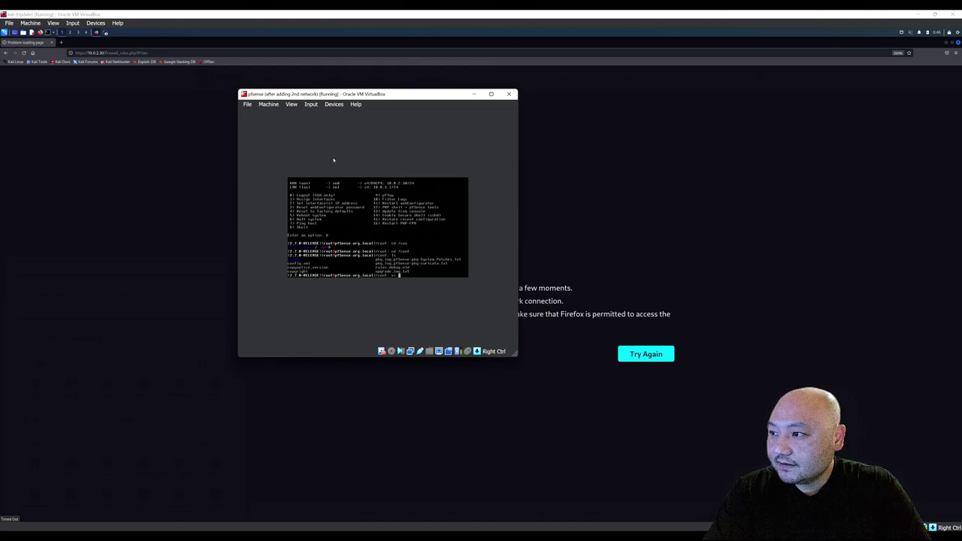
key("BackSpace")
type("sudo")
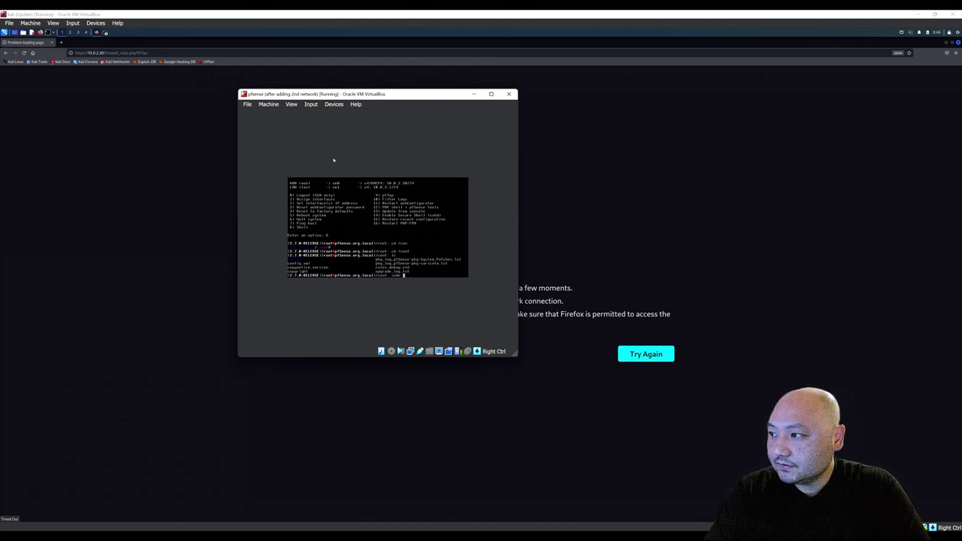
type(" apt inst")
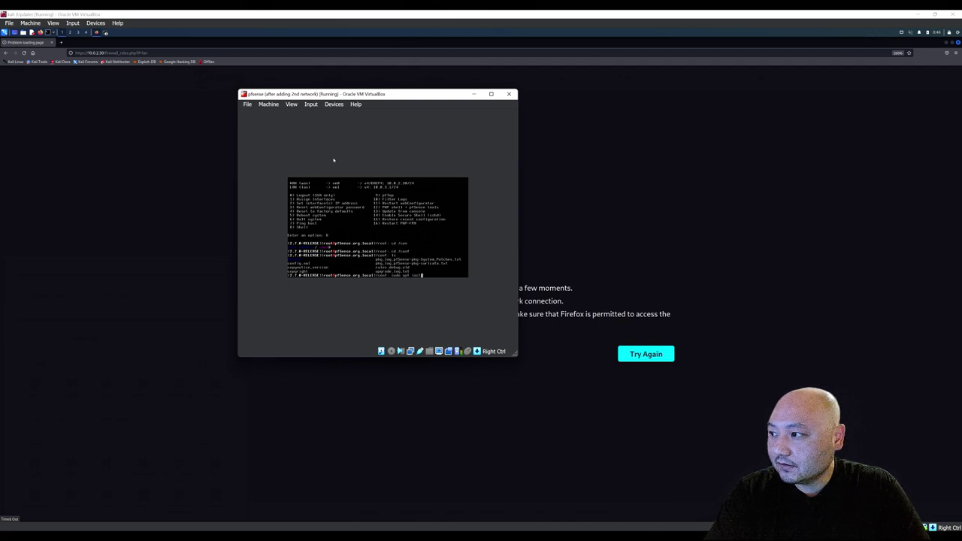
type("all vim")
key("Return")
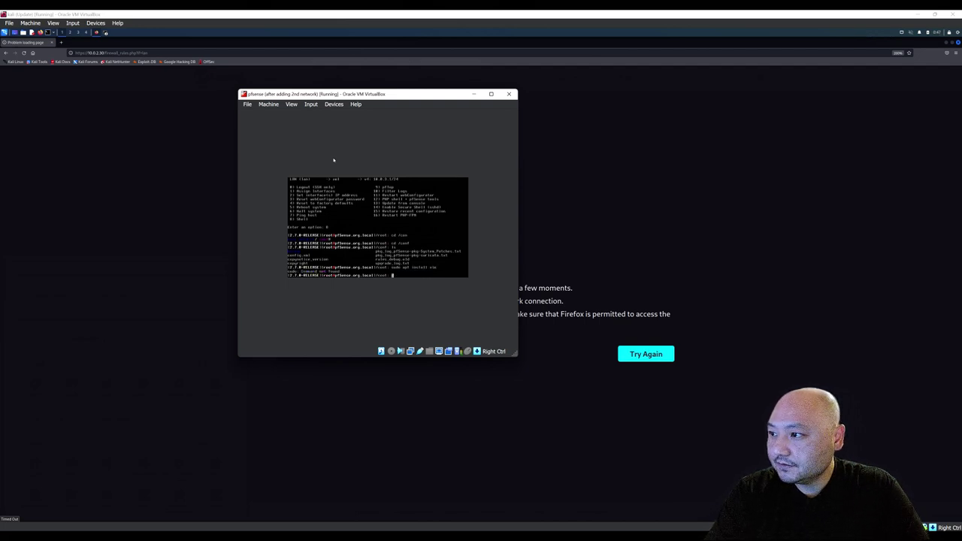
type("vit install vim")
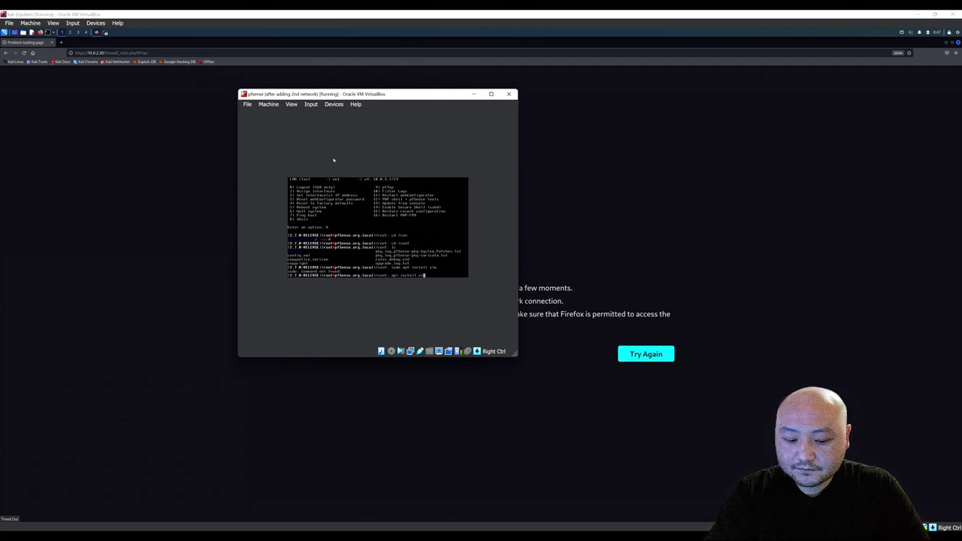
key("Return")
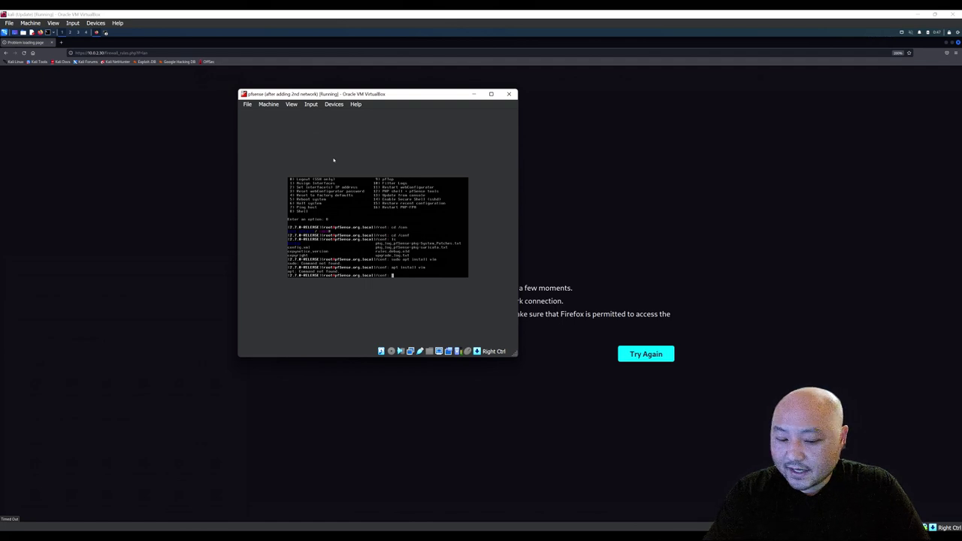
type("vi config.xml")
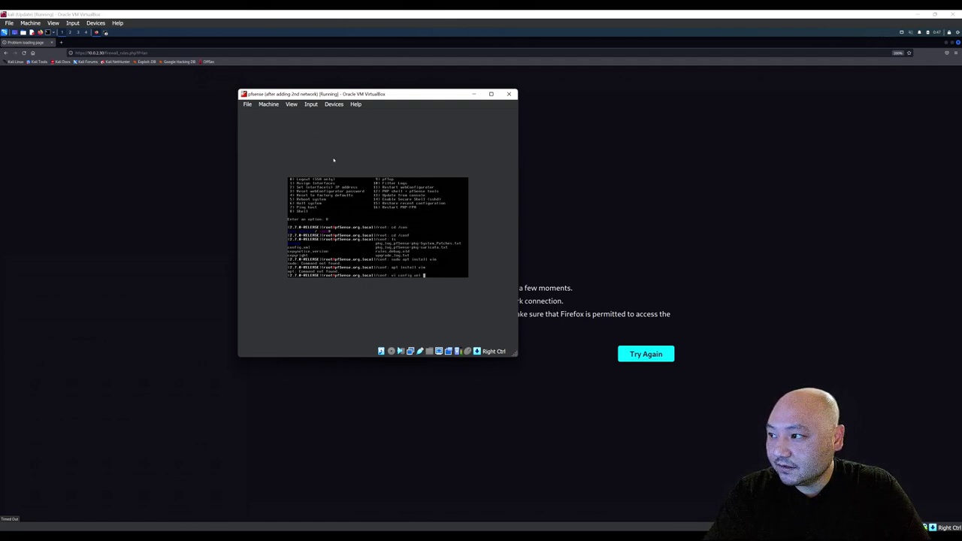
Open config.xml in vi and scroll past the interfaces, dhcpd and syslog sections into the filter rules.
key("Return")
key("Down")
key("Down")
key("Down")
key("Down")
key("Down")
key("Down")
key("Down")
key("Down")
key("Down")
key("Down")
key("Down")
key("Down")
key("Down")
key("Down")
key("Down")
key("Down")
key("Down")
key("Down")
key("Down")
key("Down")
key("Down")
key("Down")
key("Down")
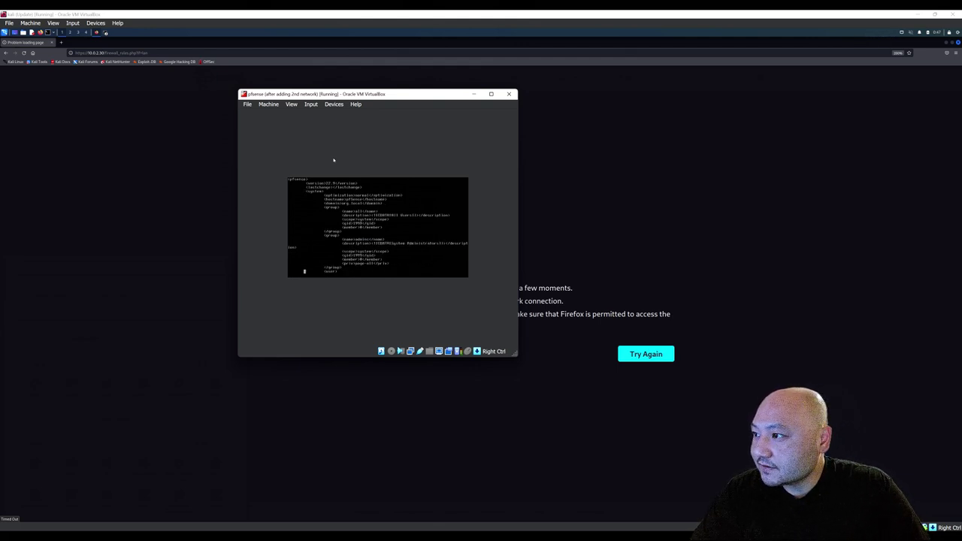
key("Down")
key("Down")
key("Down")
key("Down")
key("Down")
key("Down")
key("Down")
key("Down")
key("Down")
key("Down")
key("Down")
key("Down")
key("Down")
key("Down")
key("Down")
key("Down")
key("Down")
key("Down")
key("Down")
key("Down")
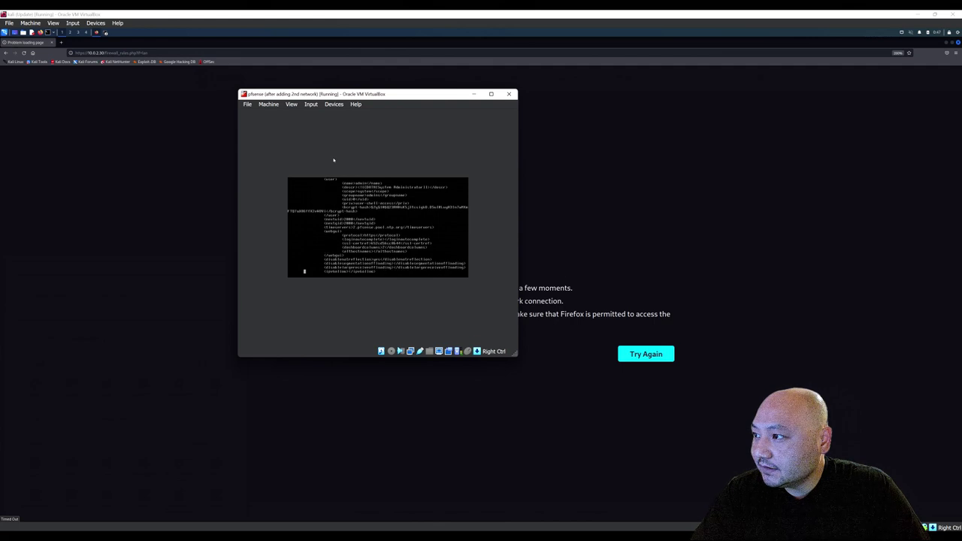
key("Down")
key("Down")
key("Down")
key("Down")
key("Down")
key("Down")
key("Down")
key("Down")
key("Down")
key("Down")
key("Down")
key("Down")
key("Down")
key("Down")
key("Down")
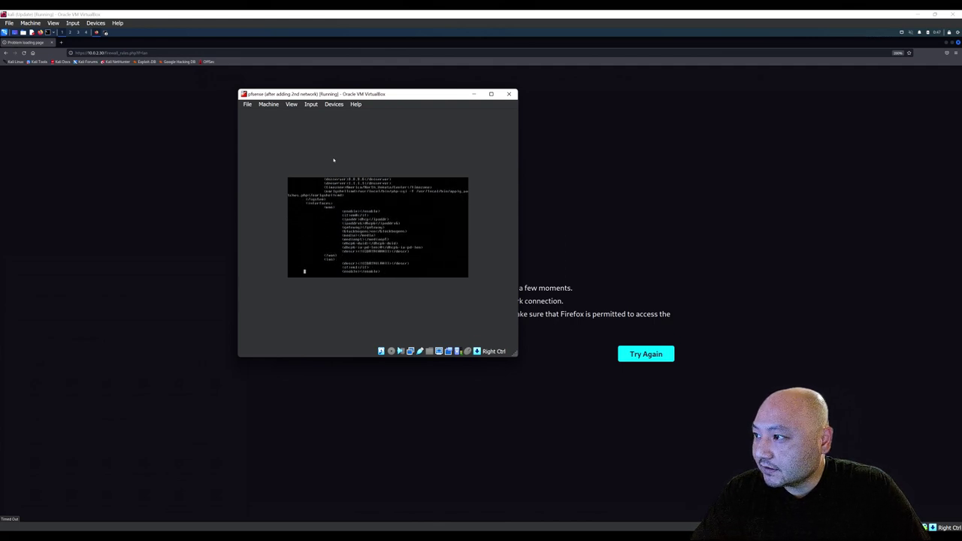
key("Up")
key("Up")
key("Up")
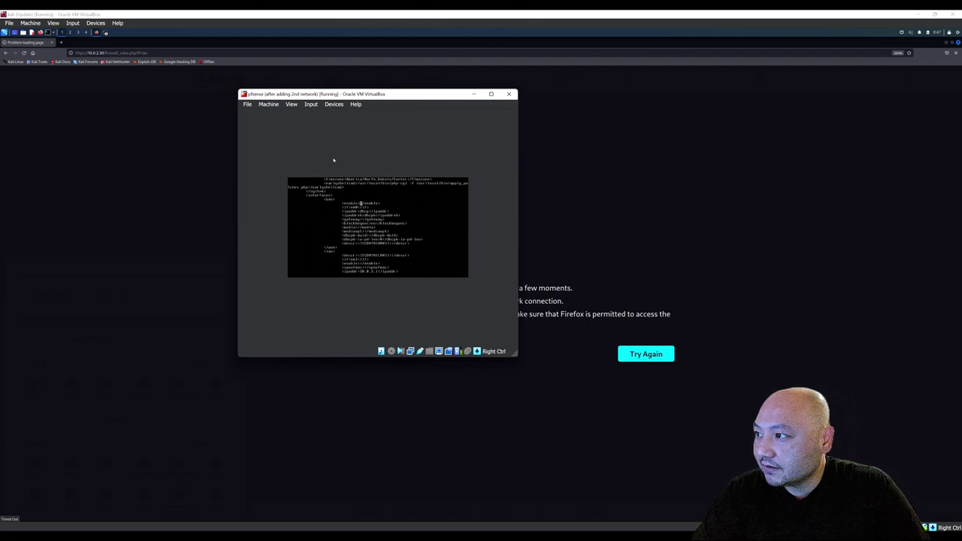
key("Down")
key("Down")
key("Down")
key("Down")
key("Down")
key("Down")
key("Down")
key("Down")
key("Down")
key("Down")
key("Down")
key("Down")
key("Down")
key("Down")
key("Down")
key("Down")
key("Down")
key("Down")
key("Down")
key("Down")
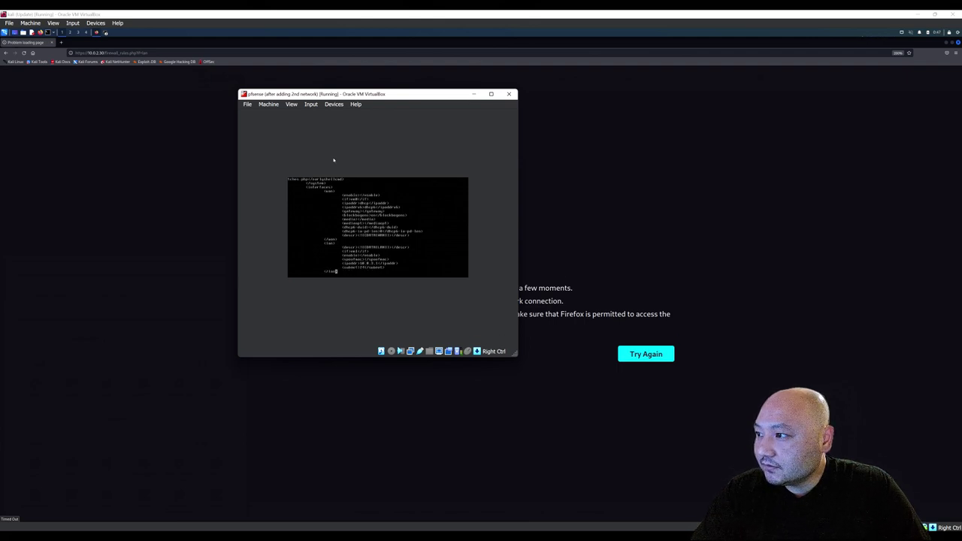
key("Down")
key("Down")
key("Down")
key("Down")
key("Down")
key("Down")
key("Down")
key("Down")
key("Down")
key("Down")
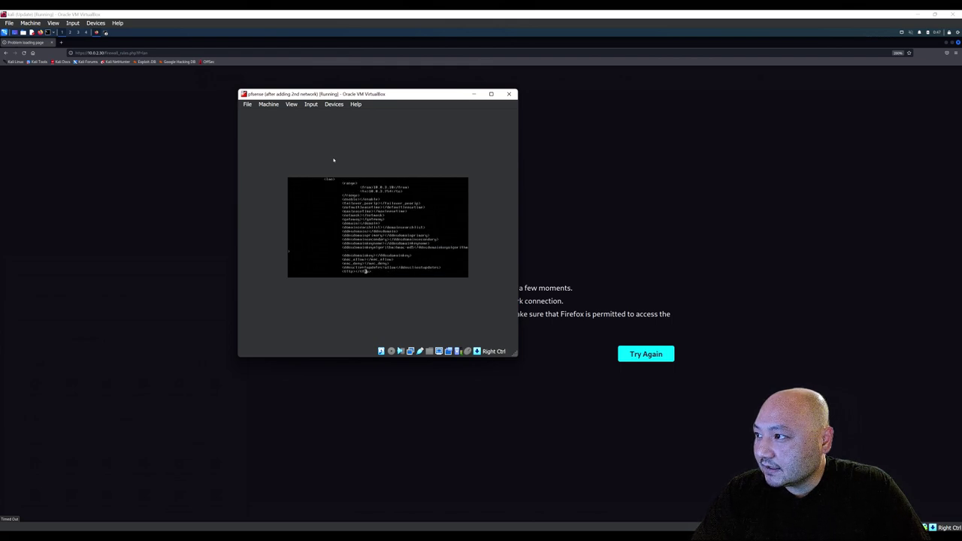
key("Down")
key("Down")
key("Down")
key("Down")
key("Down")
key("Down")
key("Down")
key("Down")
key("Down")
key("Down")
key("Down")
key("Down")
key("Down")
key("Down")
key("Down")
key("Down")
key("Down")
key("Down")
key("Down")
key("Down")
key("Down")
key("Down")
key("Down")
key("Down")
key("Down")
key("Down")
key("Down")
key("Down")
key("Down")
key("Down")
key("Down")
key("Down")
key("Down")
key("Down")
key("Down")
key("Down")
key("Down")
key("Down")
key("Down")
key("Down")
key("Down")
key("Down")
key("Down")
key("Down")
key("Down")
key("Down")
key("Down")
key("Down")
key("Down")
key("Down")
key("Down")
key("Down")
key("Down")
key("Down")
key("Down")
key("Down")
key("Down")
key("Down")
key("Down")
key("Down")
key("Down")
key("Down")
key("Down")
key("Down")
key("Down")
key("Down")
key("Down")
key("Down")
key("Down")
key("Down")
key("Down")
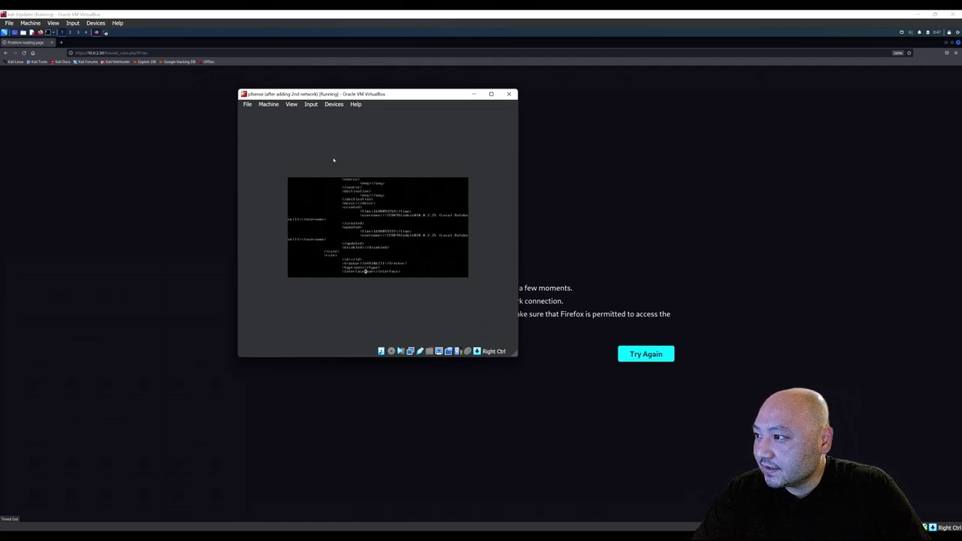
key("Down")
key("Down")
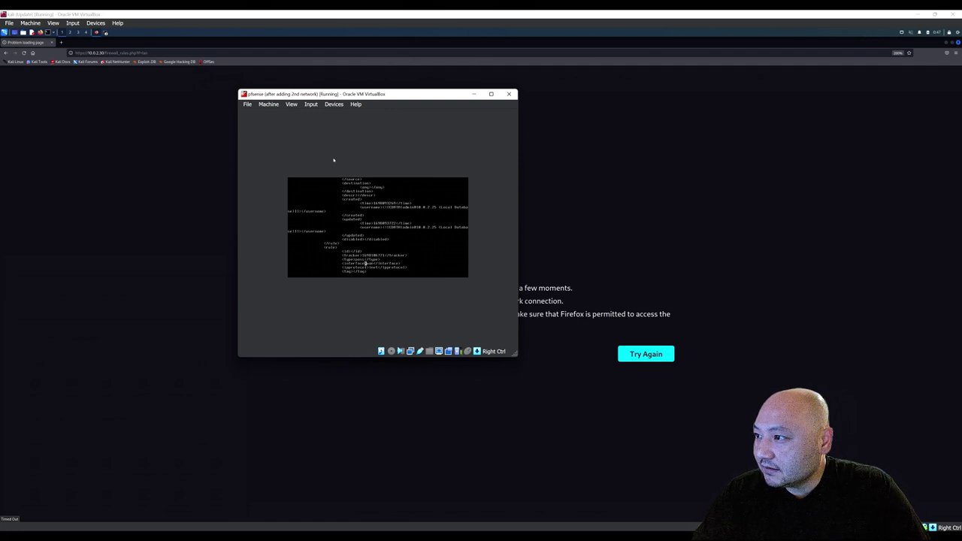
key("Down")
key("Down")
key("Down")
key("Down")
key("Down")
key("Down")
key("Down")
key("Down")
key("Down")
key("Down")
key("Down")
key("Down")
key("Down")
key("Down")
key("Down")
key("Down")
key("Down")
key("Down")
key("Down")
key("Down")
key("Down")
key("Down")
key("Down")
key("Down")
key("Down")
key("Down")
key("Down")
key("Down")
key("Down")
key("Down")
key("Down")
key("Down")
key("Down")
key("Down")
key("Down")
key("Down")
key("Down")
key("Down")
key("Down")
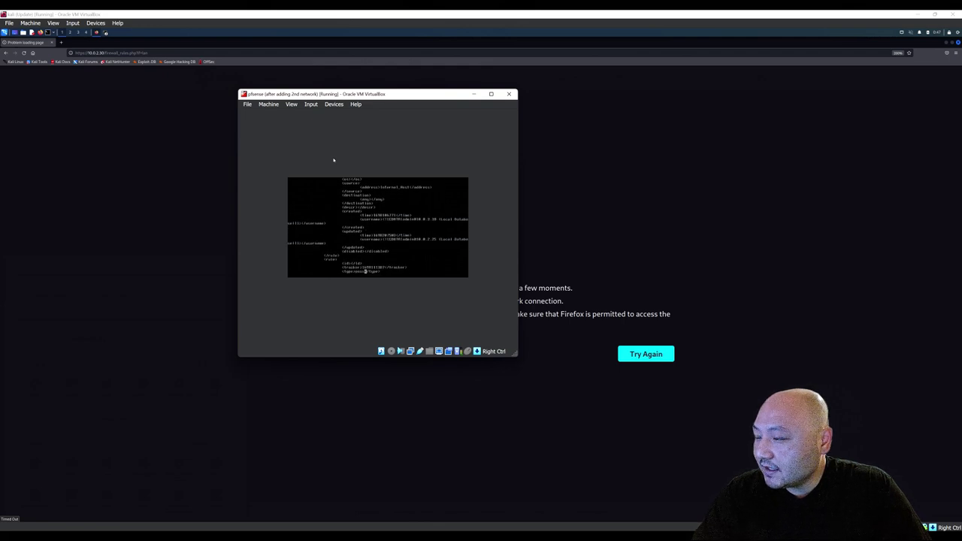
key("Down")
key("Down")
key("Down")
key("Down")
key("Down")
key("Down")
key("Down")
key("Down")
key("Down")
key("Down")
key("Down")
key("Down")
key("Down")
key("Down")
key("Down")
key("Down")
key("Down")
key("Down")
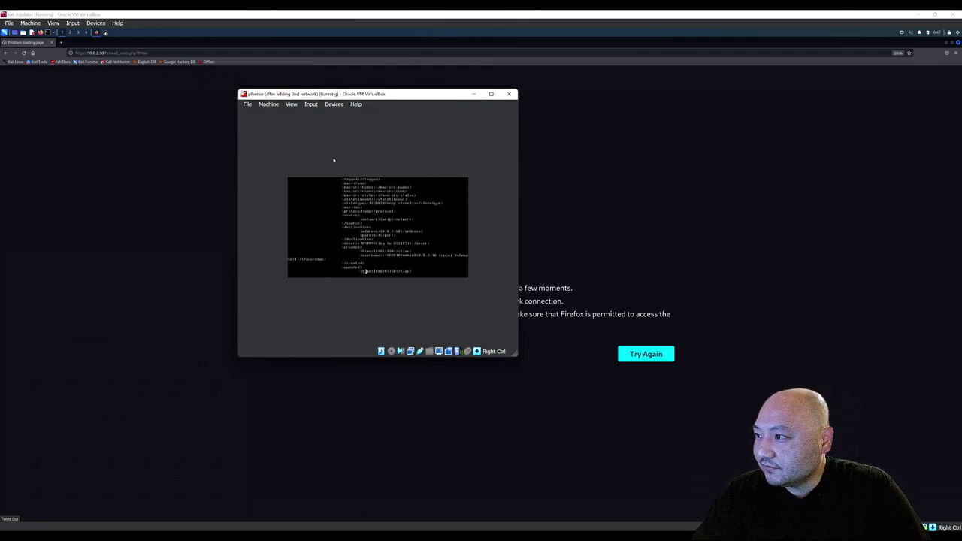
key("Down")
key("Down")
key("Down")
key("Down")
key("Down")
key("Down")
key("Down")
key("Down")
key("Down")
key("Down")
key("Down")
key("Down")
key("Down")
key("Down")
key("Down")
key("Down")
key("Down")
key("Down")
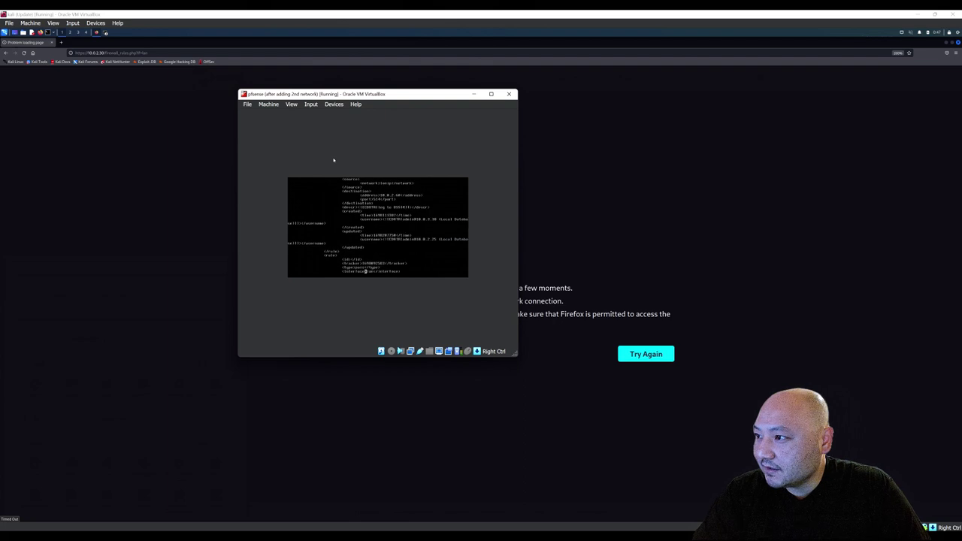
key("Down")
key("Down")
key("Down")
key("Down")
key("Down")
key("Down")
key("Down")
key("Down")
key("Down")
key("Down")
key("Down")
key("Down")
key("Down")
key("Down")
key("Down")
key("Down")
key("Down")
key("Down")
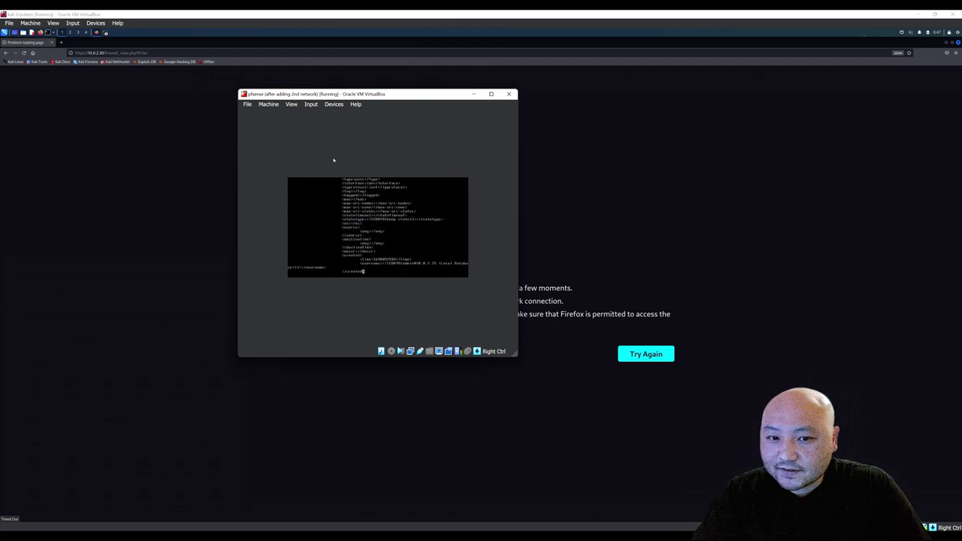
key("Down")
key("Down")
key("Down")
key("Down")
key("Down")
key("Down")
key("Down")
key("Down")
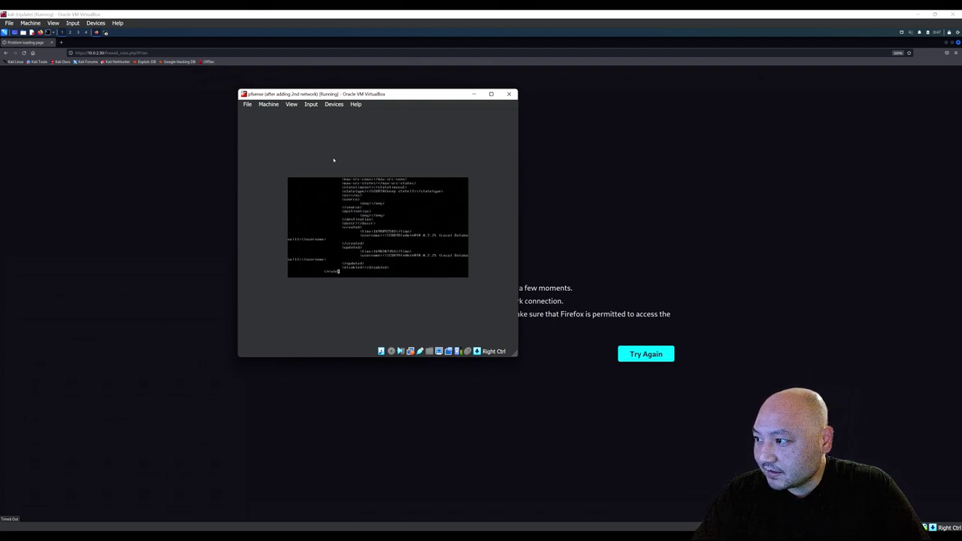
Switch the pfSense VM window to Scaled Mode, then enlarge it and move it up-left.
left_click(291, 105)
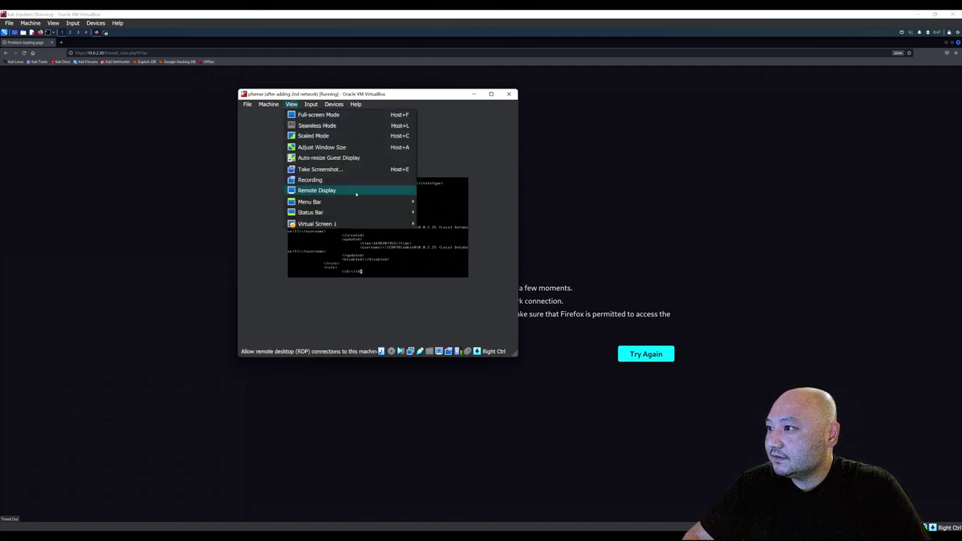
left_click(319, 115)
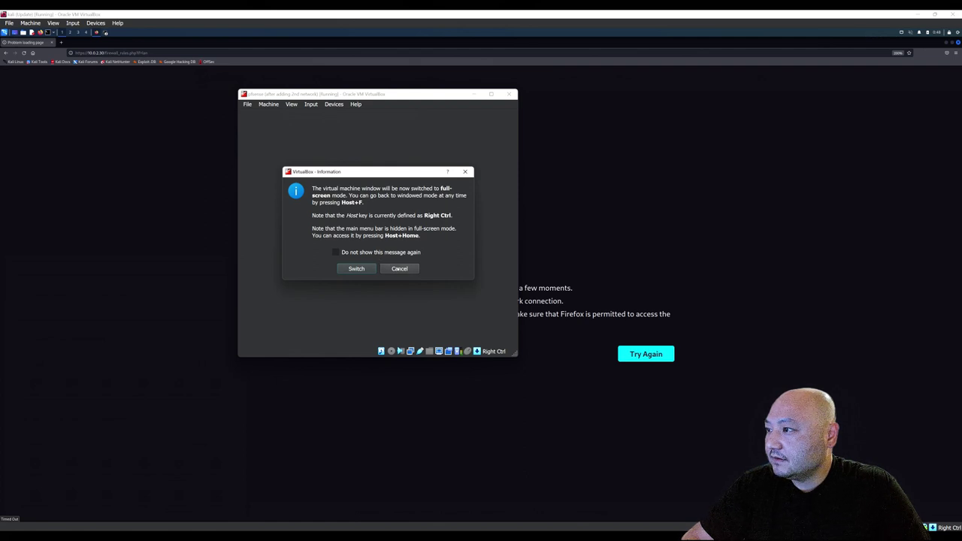
left_click(369, 269)
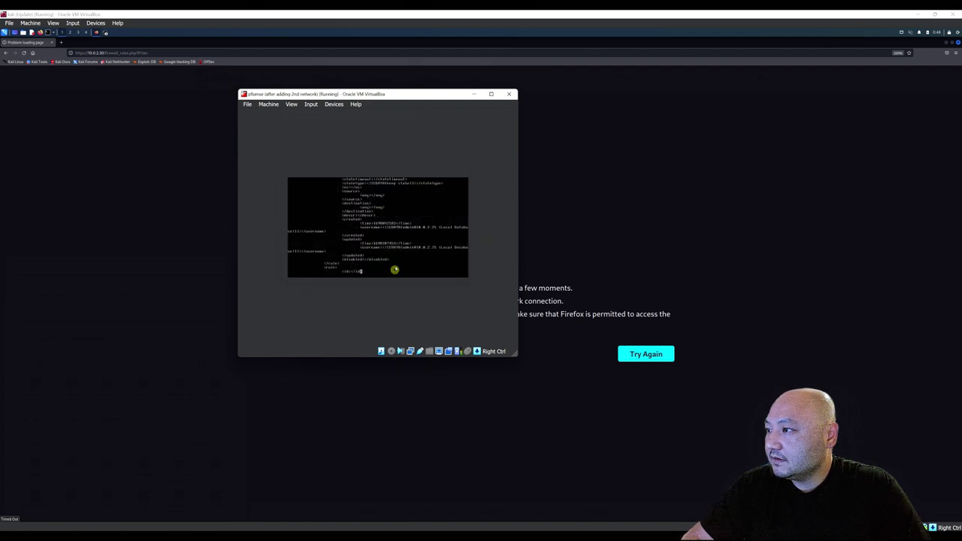
left_click(289, 104)
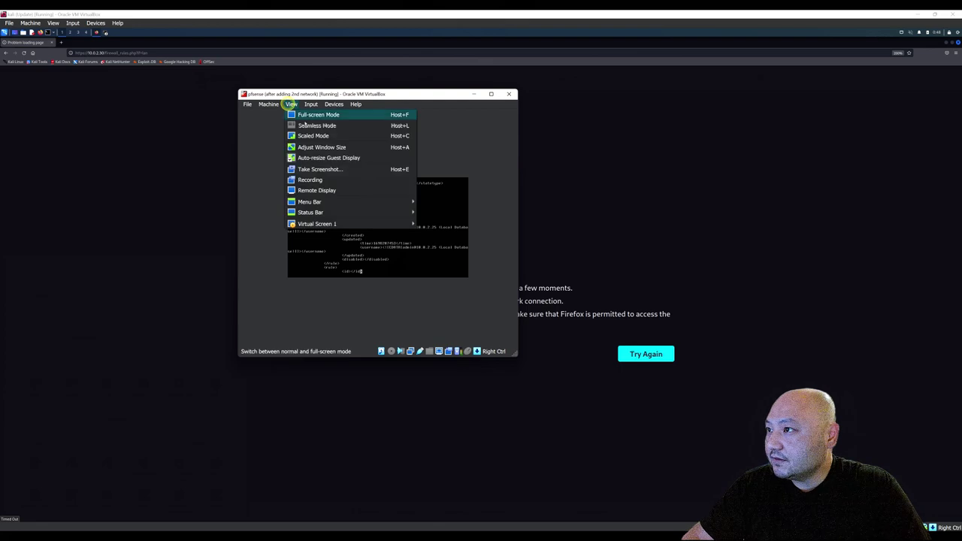
left_click(359, 137)
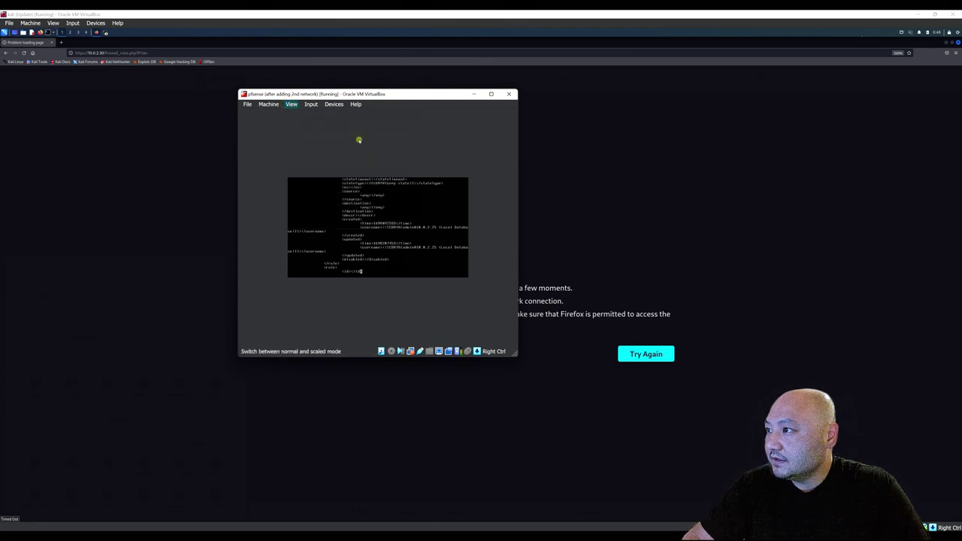
left_click(367, 269)
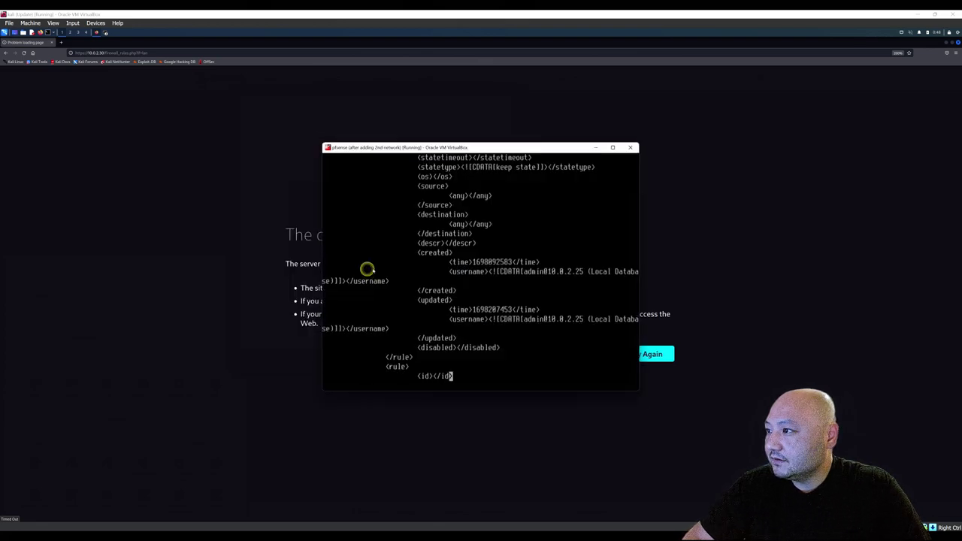
left_click_drag(641, 393, 782, 481)
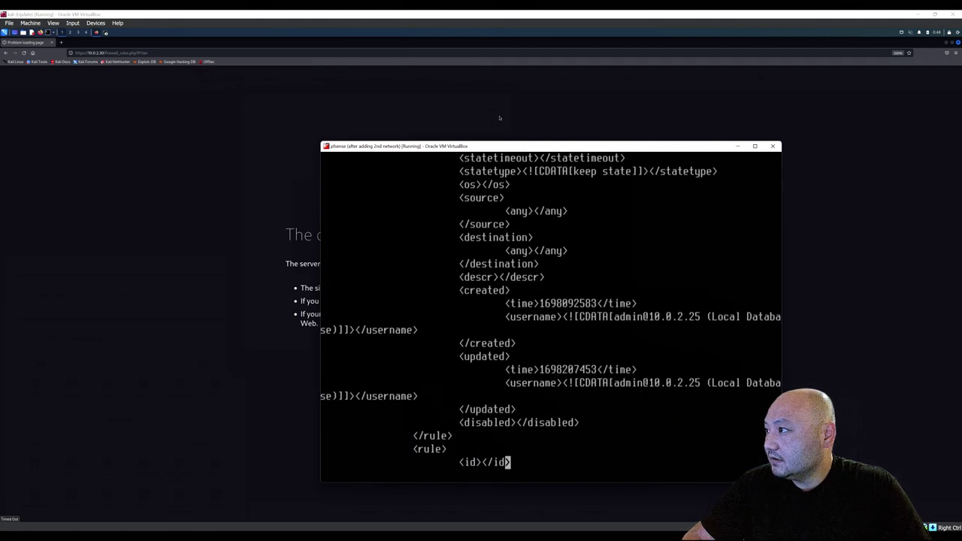
left_click_drag(499, 148, 333, 91)
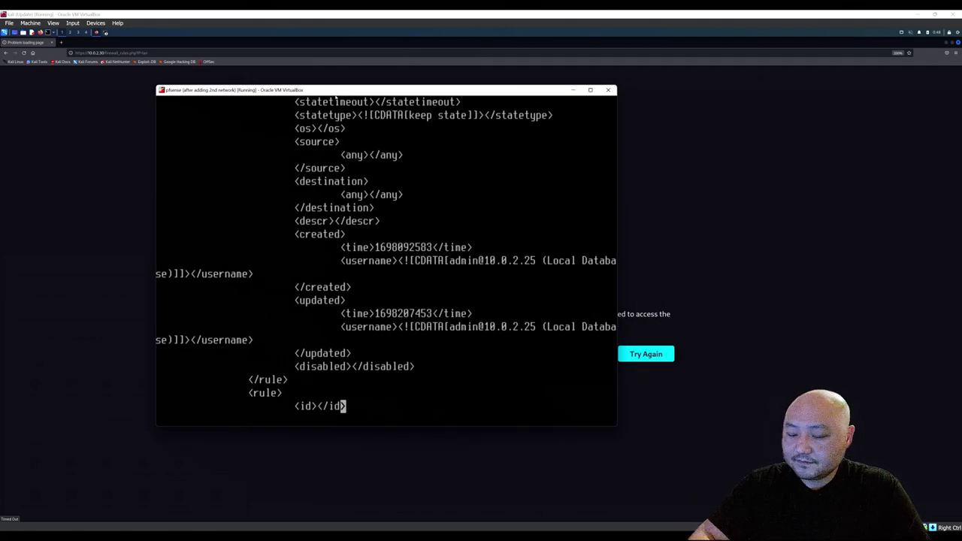
Move the cursor past the rule's updated time lines and down into the following rule.
key("Down")
key("Up")
key("Up")
key("Up")
key("Up")
key("Up")
key("Up")
key("Up")
key("Up")
key("Left")
key("Down")
key("Down")
key("Left")
key("Left")
key("Left")
key("Left")
key("Left")
key("Left")
key("Left")
key("Left")
key("Left")
key("Left")
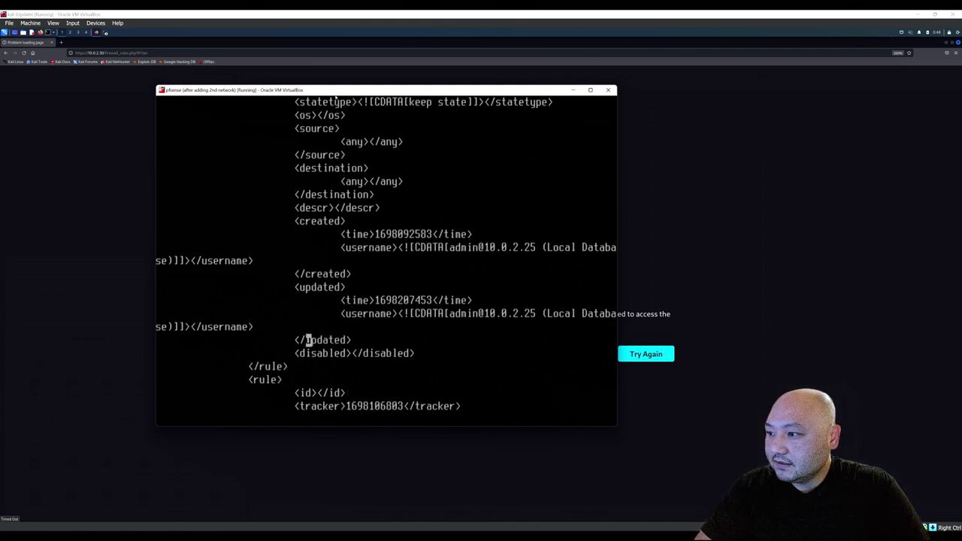
key("Up")
key("Up")
key("Down")
key("Down")
key("Down")
key("Down")
key("Down")
key("Down")
key("Down")
key("Down")
key("Down")
key("Down")
key("Down")
key("Down")
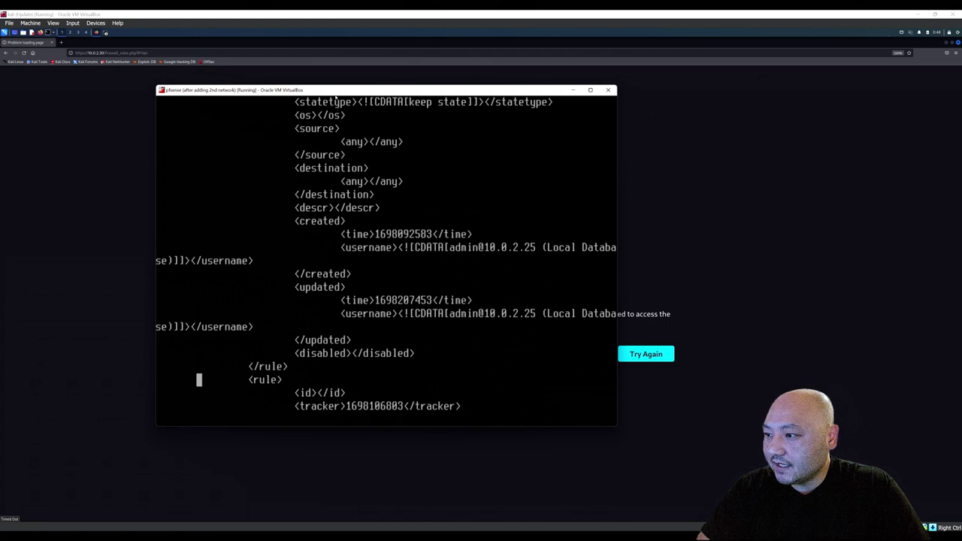
key("Down")
key("Down")
key("Down")
key("Down")
key("Down")
key("Down")
key("Down")
key("Down")
key("Down")
key("Down")
key("Down")
key("Down")
key("Down")
key("Down")
key("Down")
key("Down")
key("Down")
key("Down")
key("Down")
key("Down")
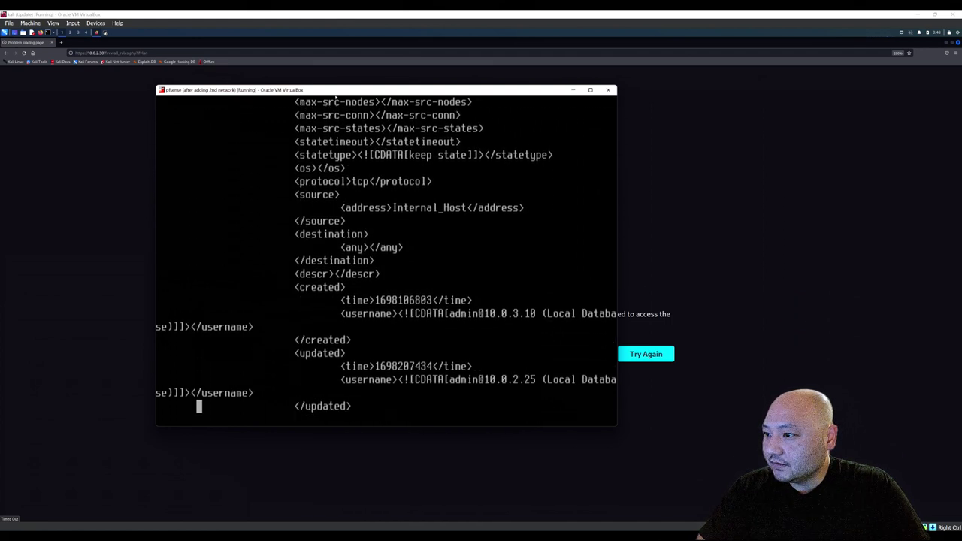
key("Down")
key("Down")
key("Down")
key("Down")
key("Down")
key("Down")
key("Down")
key("Down")
key("Down")
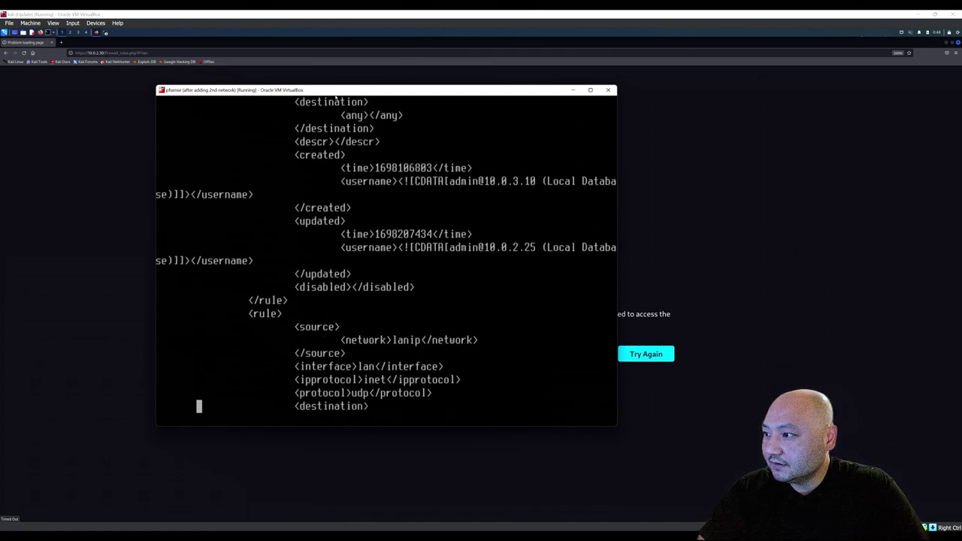
Step through the protocol and ipprotocol lines onto the UDP rule's destination address 10.0.2.60.
key("Up")
key("Down")
key("Up")
key("Up")
key("Up")
key("Down")
key("Down")
key("Down")
key("Down")
key("Down")
key("Down")
key("Down")
key("Down")
key("Down")
key("Down")
key("Down")
key("Down")
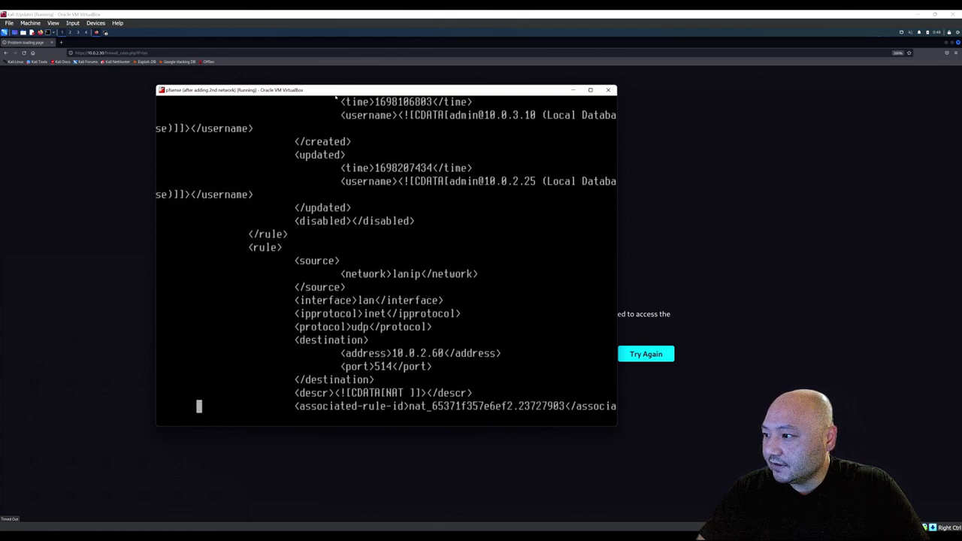
key("Up")
key("Up")
key("Up")
key("Up")
key("Up")
key("Up")
key("Up")
key("Up")
key("Up")
key("Right")
key("Right")
key("Right")
key("Right")
key("Right")
key("Right")
key("Right")
key("Right")
key("Right")
key("Right")
key("Right")
key("Right")
key("Right")
key("Right")
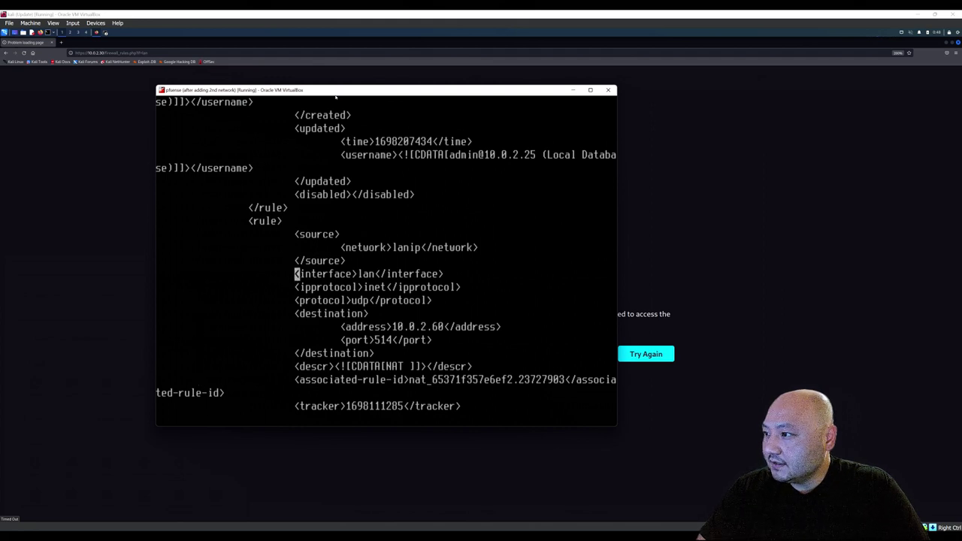
key("Down")
key("Down")
key("Down")
key("Down")
key("Right")
key("Right")
key("Right")
key("Right")
key("Right")
key("Right")
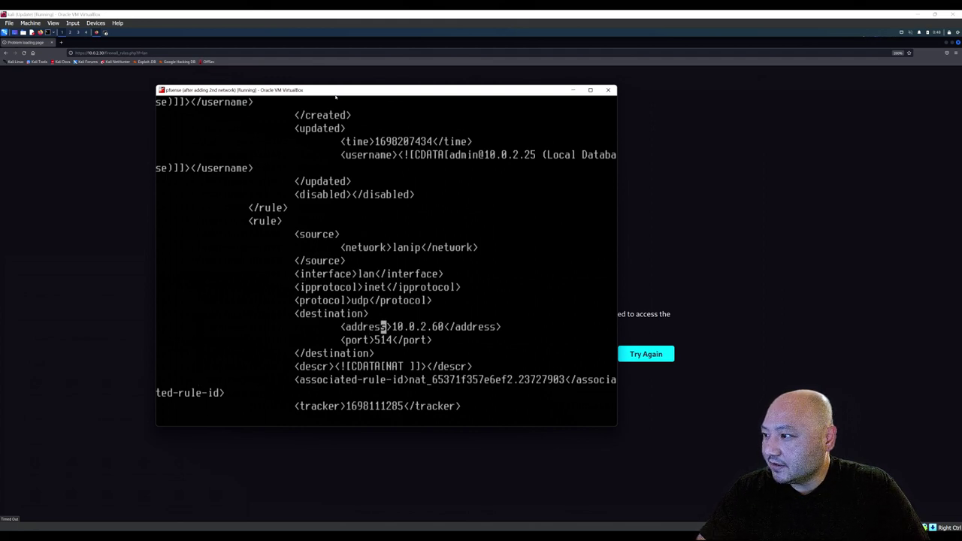
key("Left")
key("Left")
key("Left")
key("Left")
key("Down")
key("Down")
key("Down")
key("Down")
key("Down")
key("Down")
key("Down")
key("Down")
key("Down")
key("Down")
key("Down")
key("Down")
key("Down")
key("Down")
key("Down")
key("Down")
key("Down")
key("Down")
key("Down")
key("Down")
key("Down")
key("Down")
key("Down")
key("Down")
key("Down")
key("Down")
key("Down")
key("Down")
key("Down")
key("Down")
key("Down")
key("Down")
key("Down")
key("Down")
key("Down")
key("Down")
key("Down")
key("Down")
key("Down")
key("Down")
key("Down")
key("Down")
key("Down")
key("Down")
key("Down")
key("Down")
key("Down")
key("Down")
key("Down")
key("Down")
key("Down")
key("Down")
key("Down")
key("Down")
key("Down")
key("Down")
key("Down")
key("Down")
key("Down")
key("Down")
key("Down")
key("Down")
key("Down")
key("Down")
key("Down")
key("Down")
key("Down")
key("Down")
key("Down")
key("Down")
key("Down")
key("Down")
key("Down")
key("Down")
key("Down")
key("Down")
key("Down")
key("Down")
key("Down")
key("Down")
key("Down")
key("Down")
key("Down")
key("Down")
key("Down")
key("Down")
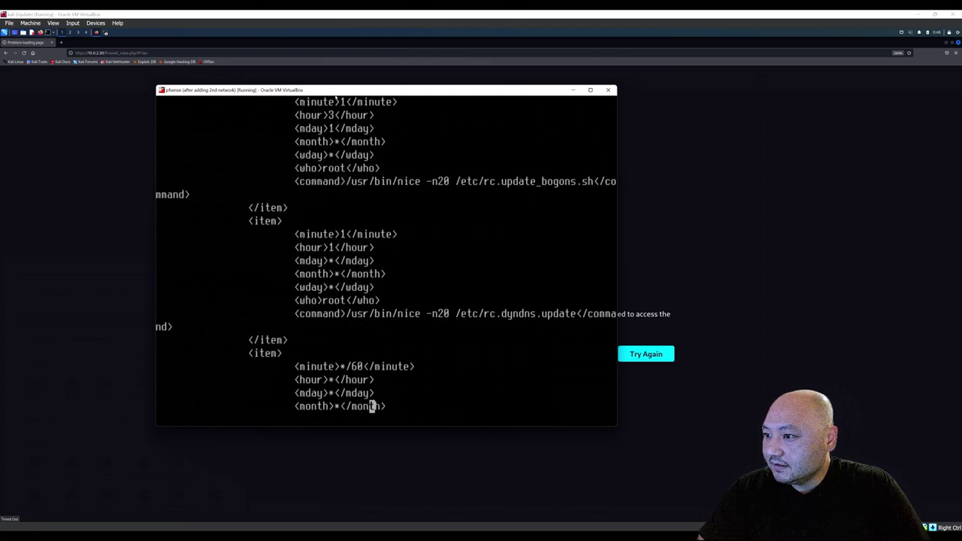
Scroll down past the cron items, unbound settings and installed packages to the closing </pfsense> line.
key("Down")
key("Left")
key("Left")
key("Left")
key("Left")
key("Left")
key("Left")
key("Left")
key("Left")
key("Left")
key("Left")
key("Left")
key("Left")
key("Left")
key("Left")
key("Left")
key("Left")
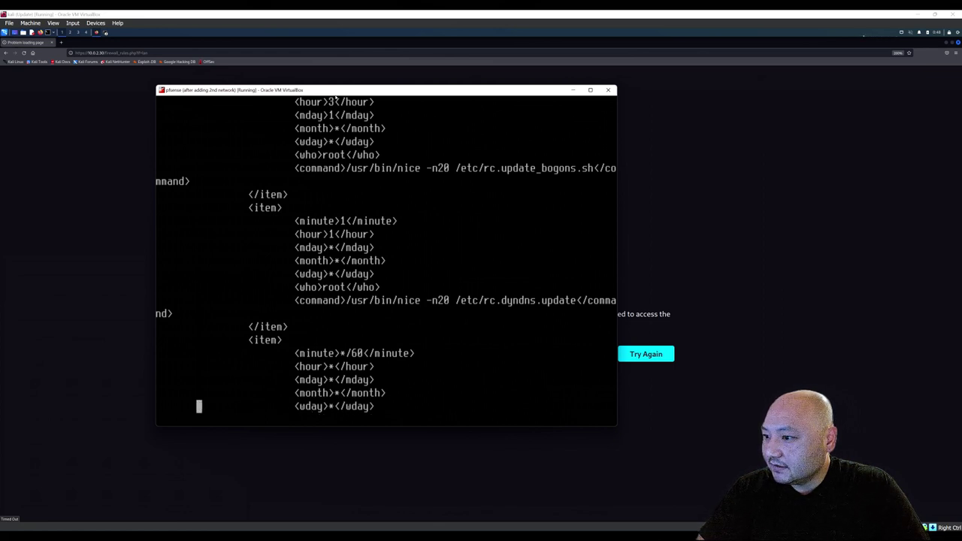
key("Down")
key("Down")
key("Down")
key("Down")
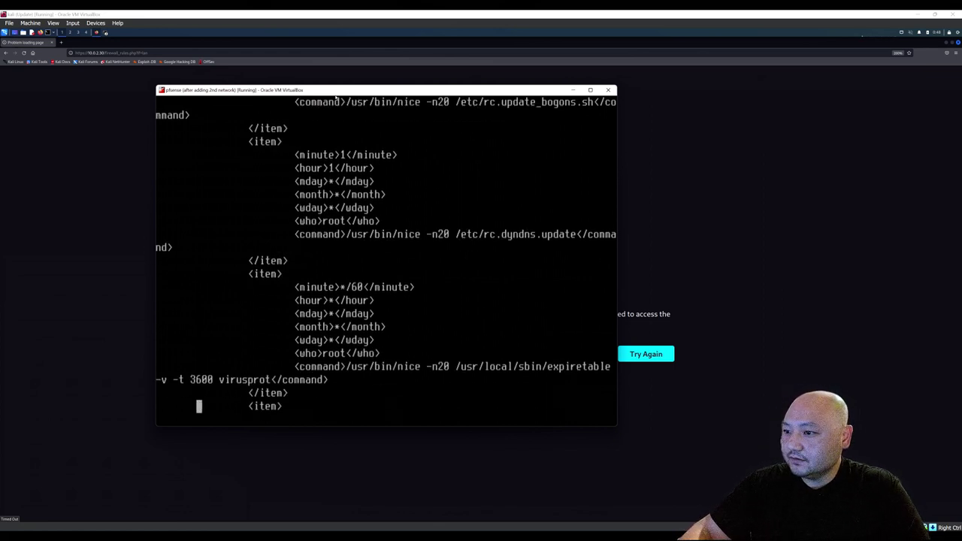
key("Down")
key("Down")
key("Down")
key("Down")
key("Down")
key("Down")
key("Down")
key("Down")
key("Down")
key("Down")
key("Down")
key("Down")
key("Down")
key("Down")
key("Down")
key("Down")
key("Down")
key("Down")
key("Down")
key("Down")
key("Down")
key("Down")
key("Down")
key("Down")
key("Down")
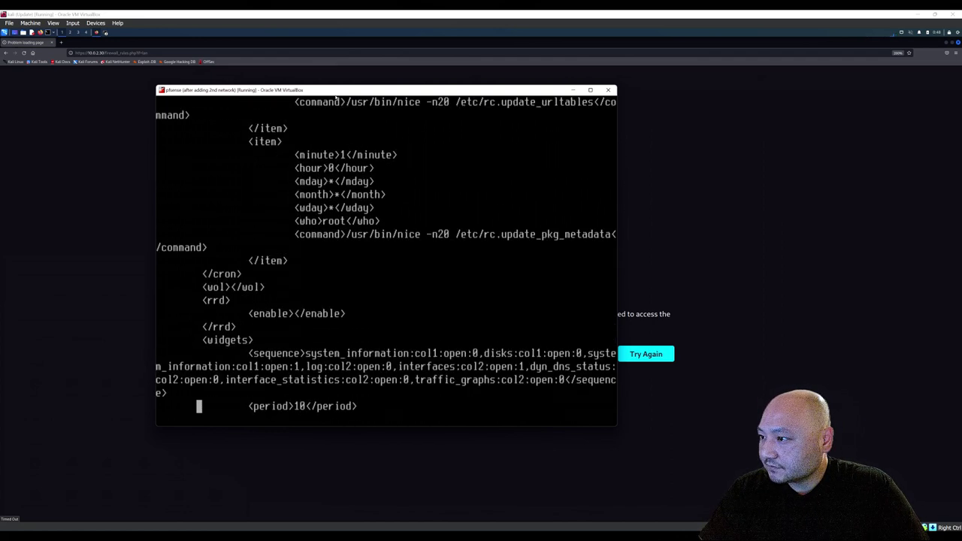
key("Down")
key("Down")
key("Down")
key("Down")
key("Down")
key("Down")
key("Down")
key("Down")
key("Down")
key("Down")
key("Down")
key("Down")
key("Down")
key("Down")
key("Down")
key("Down")
key("Down")
key("Down")
key("Down")
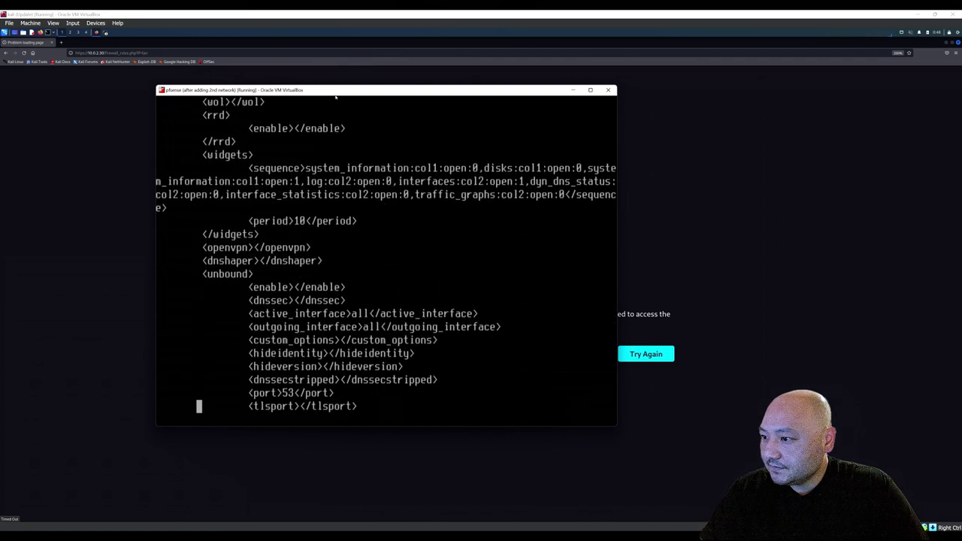
key("Down")
key("Down")
key("Down")
key("Down")
key("Down")
key("Down")
key("Down")
key("Down")
key("Down")
key("Down")
key("Down")
key("Down")
key("Down")
key("Down")
key("Down")
key("Down")
key("Down")
key("Down")
key("Down")
key("Down")
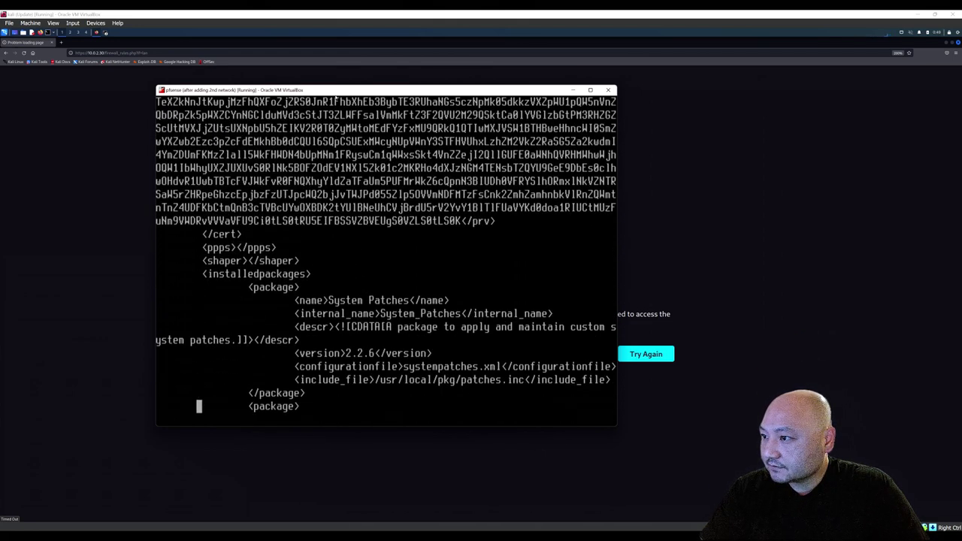
key("Down")
key("Down")
key("Down")
key("Down")
key("Down")
key("Down")
key("Down")
key("Down")
key("Down")
key("Down")
key("Down")
key("Down")
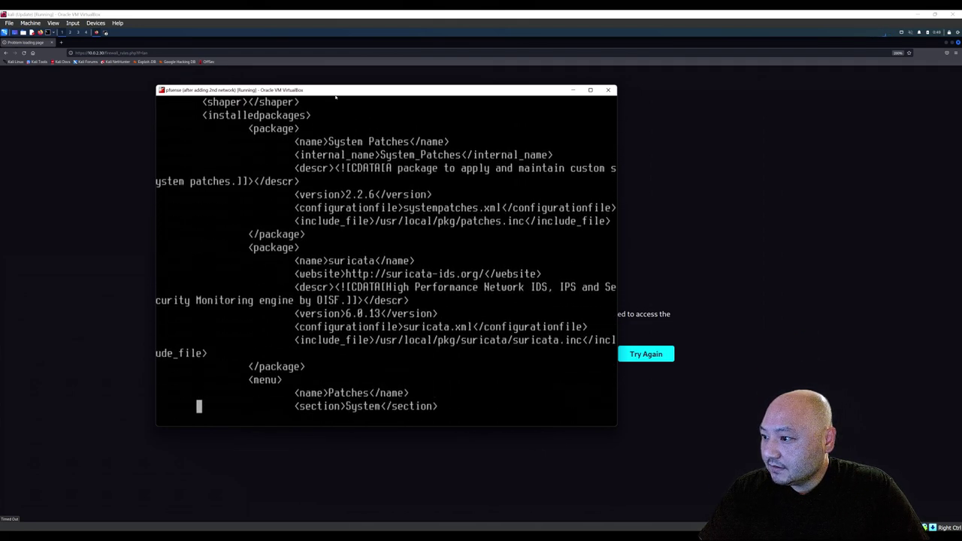
key("Down")
key("Down")
key("Down")
key("Down")
key("Down")
key("Down")
key("Down")
key("Down")
key("Down")
key("Down")
key("Down")
key("Down")
key("Down")
key("Down")
key("Down")
key("Down")
key("Down")
key("Down")
key("Down")
key("Down")
key("Down")
key("Down")
key("Down")
key("Down")
key("Down")
key("Down")
key("Down")
key("Down")
key("Down")
key("Down")
key("Down")
key("Down")
key("Down")
key("Down")
key("Down")
key("Down")
key("Down")
key("Down")
key("Down")
key("Down")
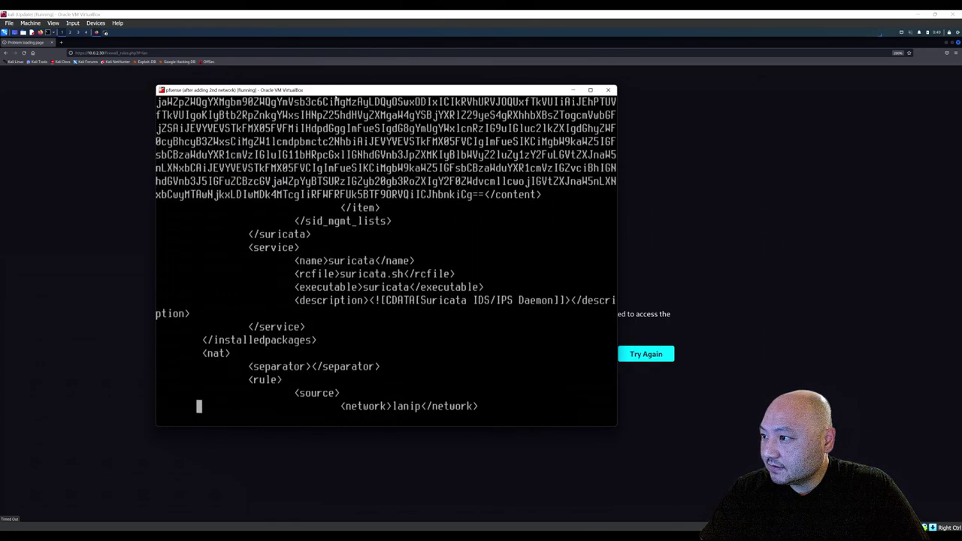
key("Down")
key("Down")
key("Down")
key("Down")
key("Down")
key("Down")
key("Down")
key("Down")
key("Down")
key("Down")
key("Down")
key("Down")
key("Down")
key("Down")
key("Down")
key("Down")
key("Down")
key("Down")
key("Down")
key("Down")
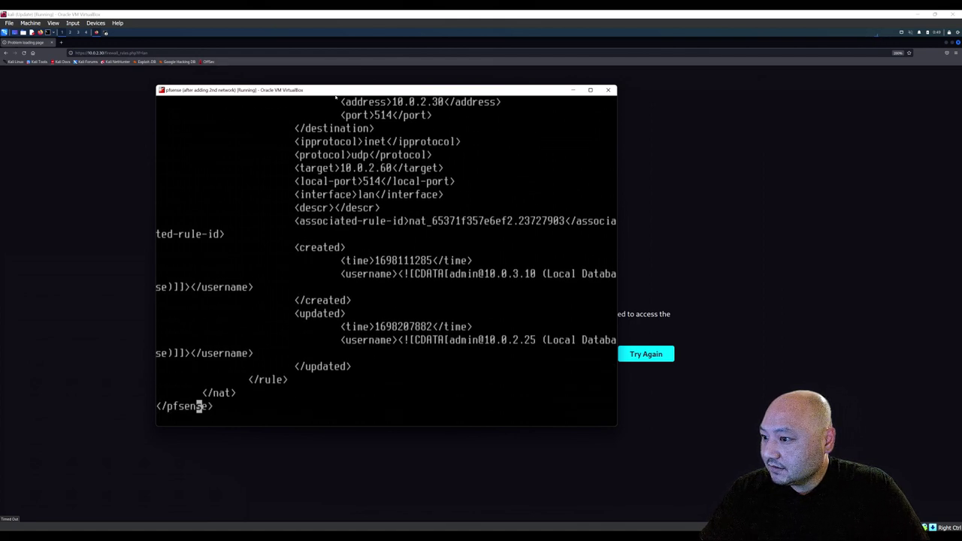
Page back up from the end of config.xml through cron entries and rules to the filter section.
key("Up")
key("Up")
key("Up")
key("Up")
key("Up")
key("Up")
key("Up")
key("Up")
key("Up")
key("Up")
key("Up")
key("Up")
key("Up")
key("Up")
key("Up")
key("Up")
key("Up")
key("Up")
key("Up")
key("Up")
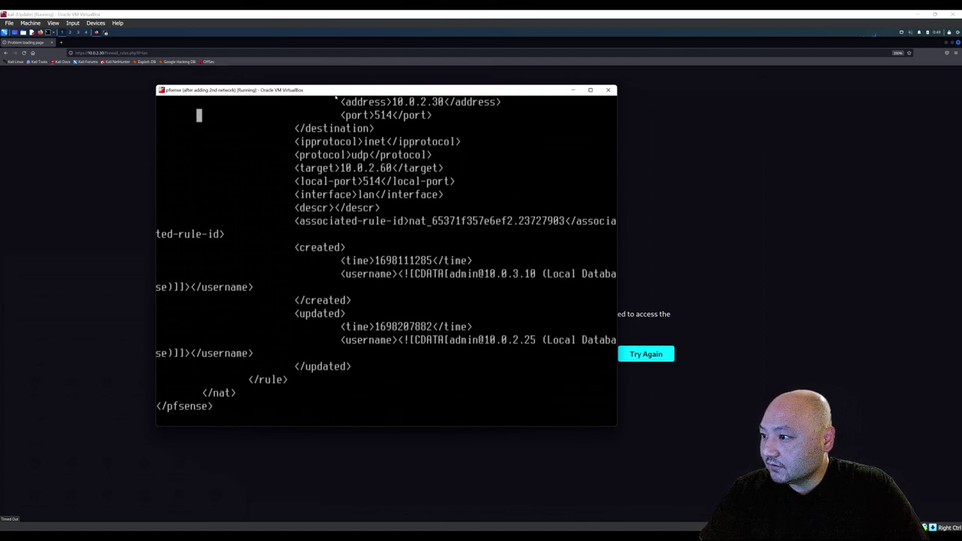
key("Up")
key("Up")
key("Up")
key("Up")
key("Up")
key("Up")
key("Up")
key("Up")
key("Up")
key("Up")
key("Up")
key("Up")
key("Up")
key("Up")
key("Up")
key("Up")
key("Up")
key("Up")
key("Up")
key("Up")
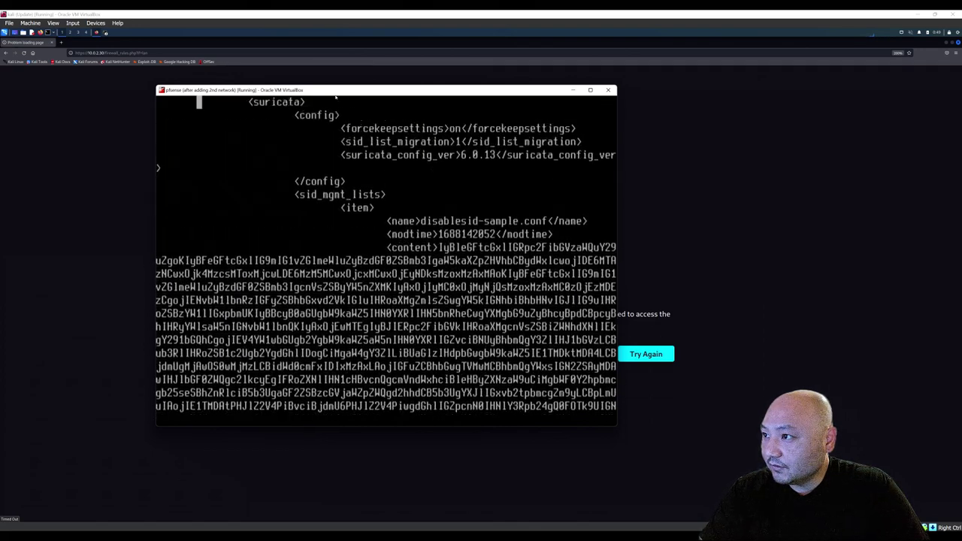
key("Up")
key("Up")
key("Up")
key("Up")
key("Up")
key("Up")
key("Up")
key("Up")
key("Up")
key("Up")
key("Up")
key("Up")
key("Up")
key("Up")
key("Up")
key("Up")
key("Up")
key("Up")
key("Up")
key("Up")
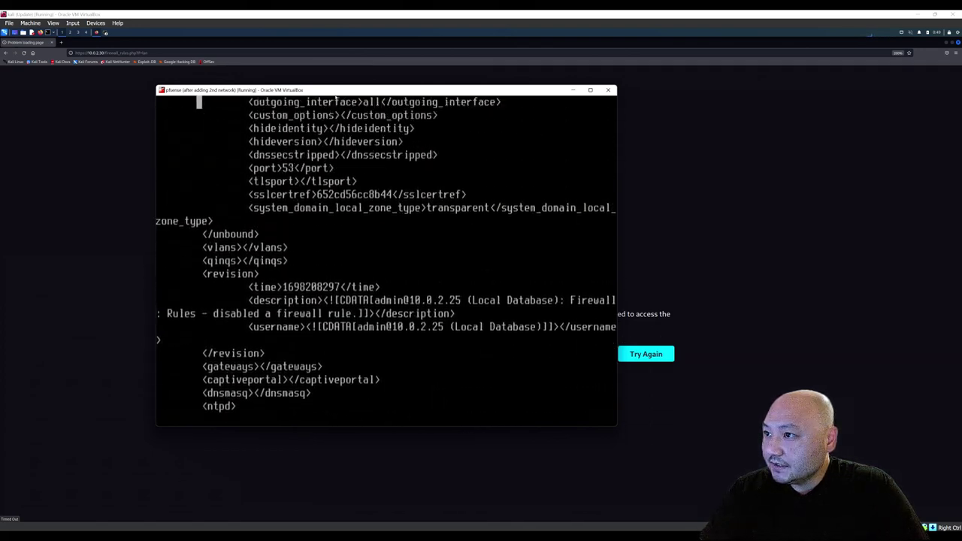
key("Up")
key("Up")
key("Up")
key("Up")
key("Up")
key("Up")
key("Up")
key("Up")
key("Up")
key("Up")
key("Up")
key("Up")
key("Up")
key("Up")
key("Up")
key("Up")
key("Up")
key("Up")
key("Up")
key("Up")
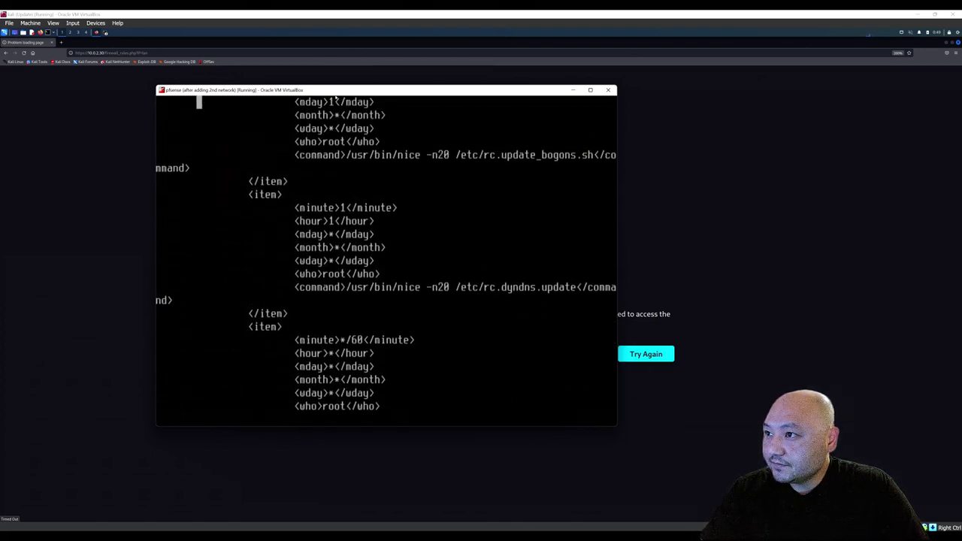
key("Up")
key("Up")
key("Up")
key("Up")
key("Up")
key("Up")
key("Up")
key("Up")
key("Up")
key("Up")
key("Up")
key("Up")
key("Up")
key("Up")
key("Up")
key("Up")
key("Up")
key("Up")
key("Up")
key("Up")
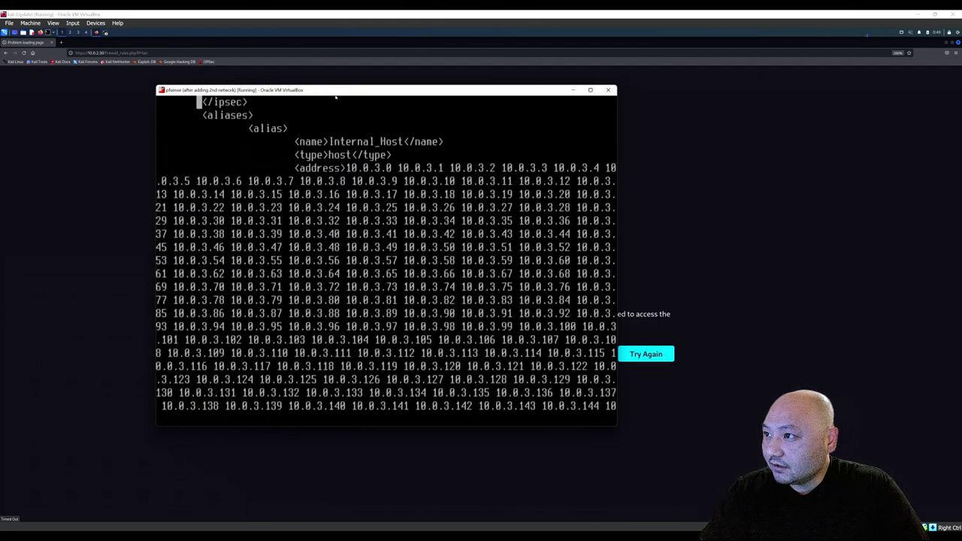
key("Up")
key("Up")
key("Up")
key("Up")
key("Up")
key("Up")
key("Up")
key("Up")
key("Up")
key("Up")
key("Up")
key("Up")
key("Up")
key("Up")
key("Up")
key("Up")
key("Up")
key("Up")
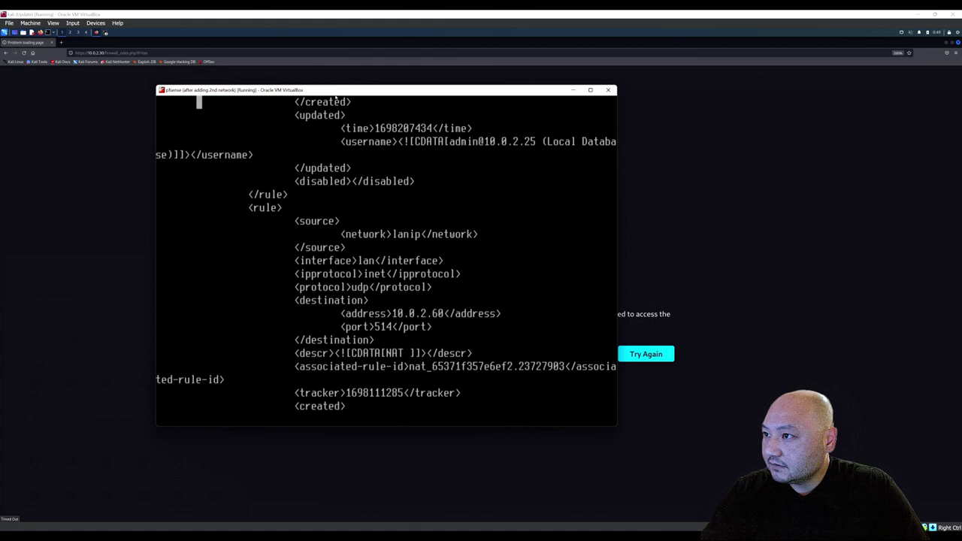
key("Up")
key("Up")
key("Up")
key("Up")
key("Up")
key("Up")
key("Up")
key("Up")
key("Up")
key("Up")
key("Up")
key("Up")
key("Up")
key("Up")
key("Up")
key("Up")
key("Up")
key("Up")
key("Up")
key("Up")
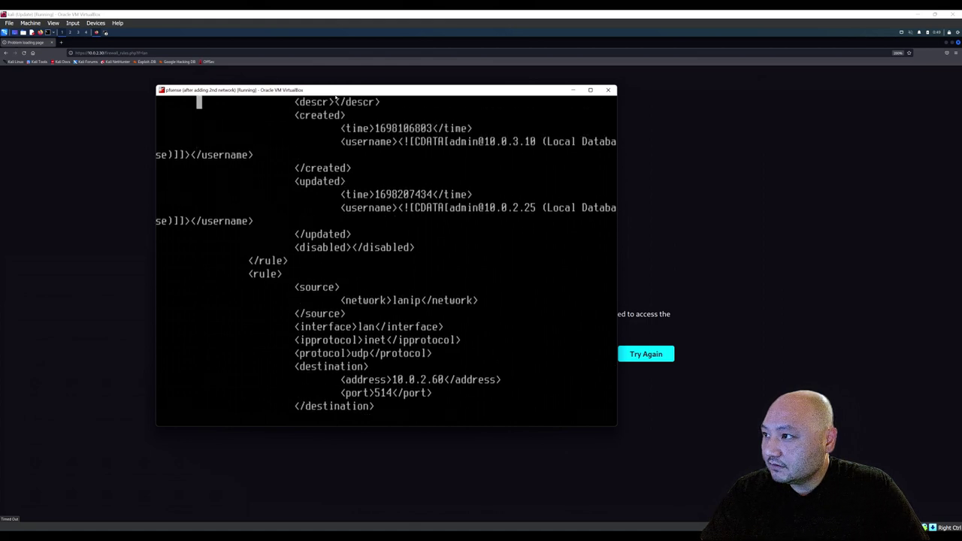
key("Up")
key("Up")
key("Up")
key("Up")
key("Up")
key("Up")
key("Up")
key("Up")
key("Up")
key("Up")
key("Up")
key("Up")
key("Up")
key("Up")
key("Up")
key("Up")
key("Up")
key("Up")
key("Up")
key("Up")
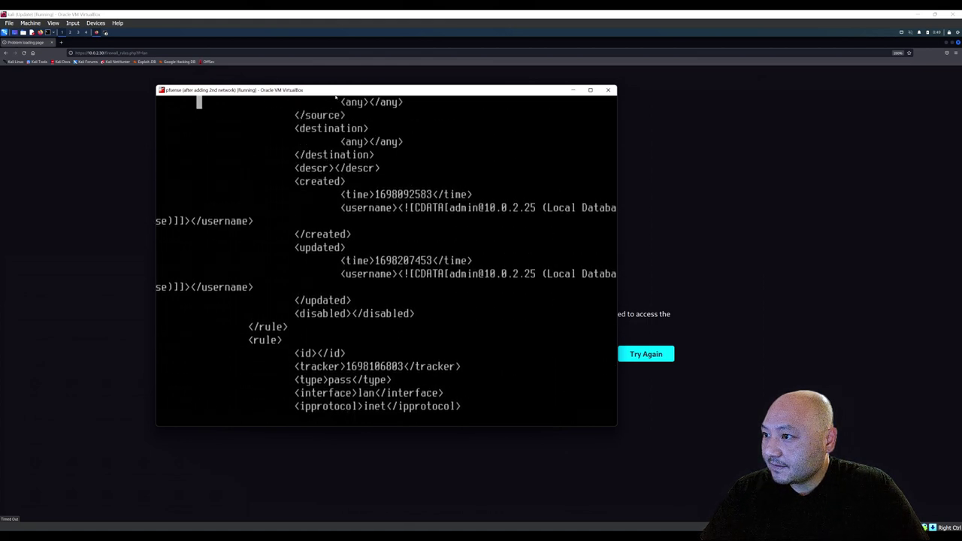
key("Up")
key("Up")
key("Up")
key("Up")
key("Up")
key("Up")
key("Up")
key("Up")
key("Up")
key("Up")
key("Up")
key("Up")
key("Up")
key("Up")
key("Up")
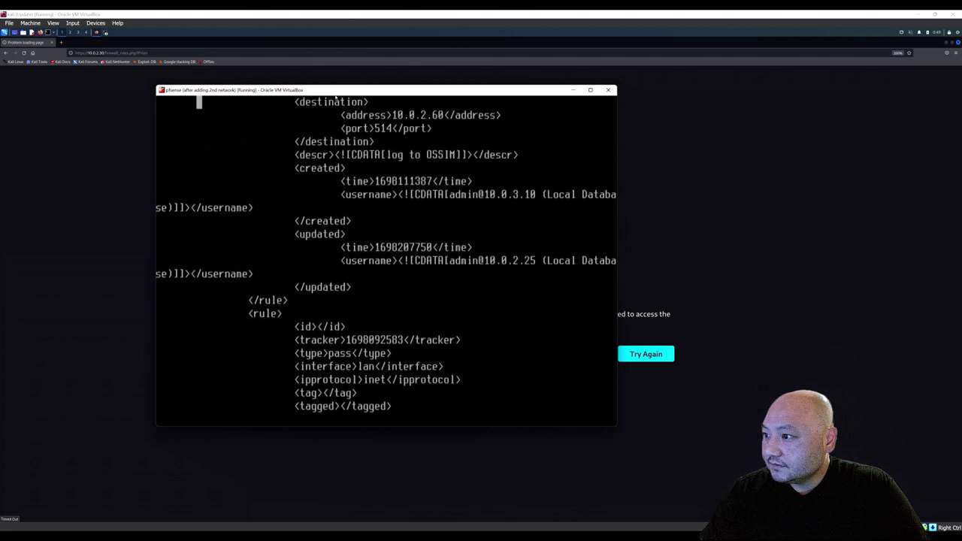
key("Up")
key("Up")
key("Up")
key("Up")
key("Up")
key("Up")
key("Up")
key("Up")
key("Up")
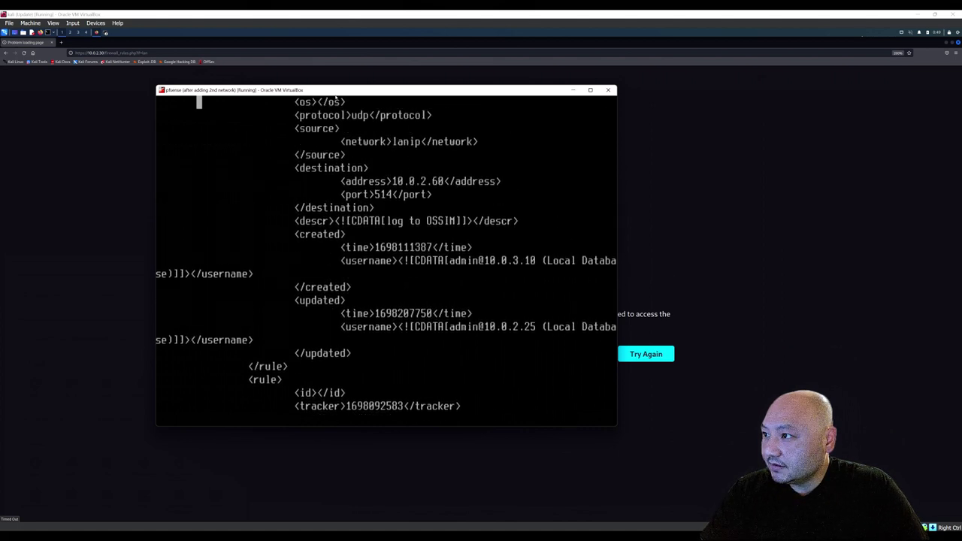
key("Up")
key("Up")
key("Up")
key("Up")
key("Up")
key("Up")
key("Up")
key("Up")
key("Up")
key("Up")
key("Up")
key("Up")
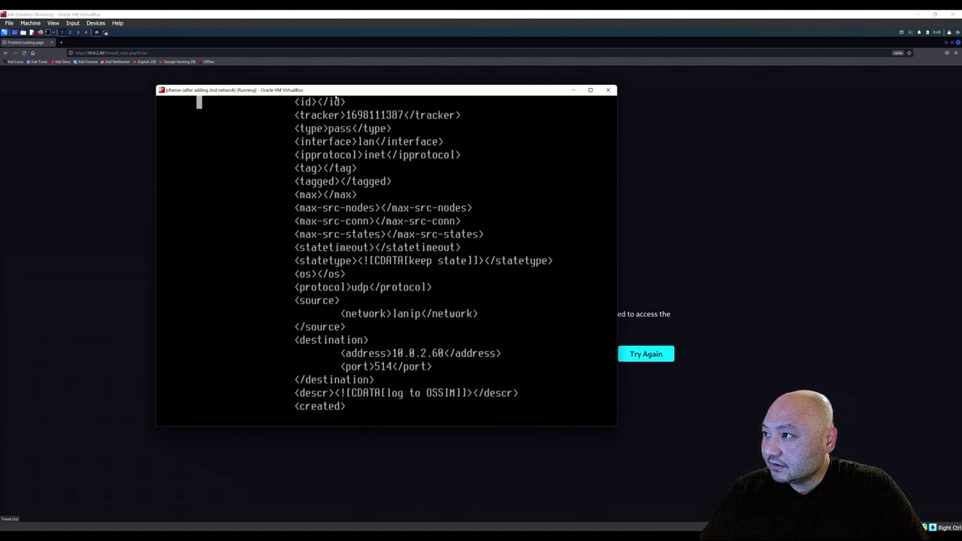
key("Up")
key("Up")
key("Up")
key("Up")
key("Up")
key("Up")
key("Up")
key("Up")
key("Up")
key("Up")
key("Up")
key("Up")
key("Up")
key("Up")
key("Up")
key("Up")
key("Up")
key("Up")
key("Up")
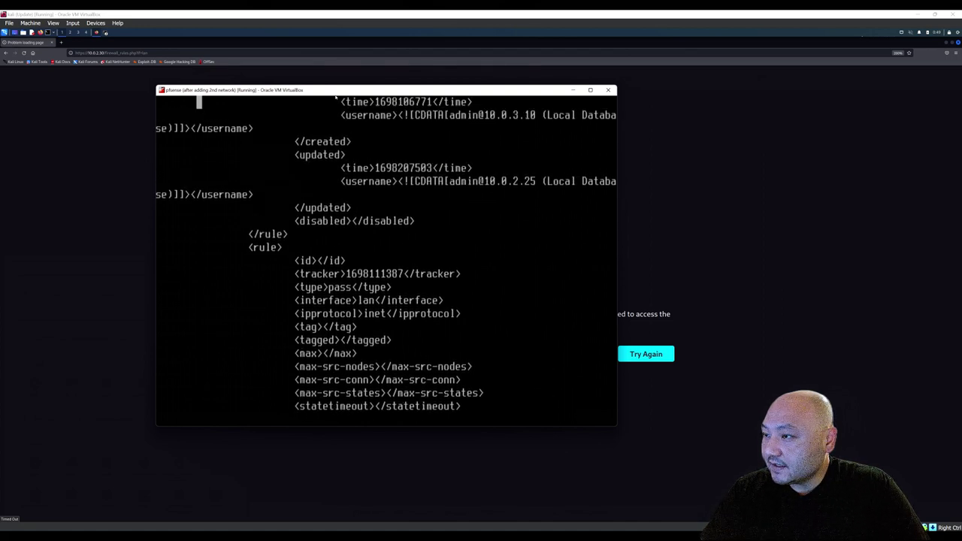
key("Up")
key("Up")
key("Up")
key("Up")
key("Up")
key("Up")
key("Up")
key("Up")
key("Up")
key("Up")
key("Up")
key("Up")
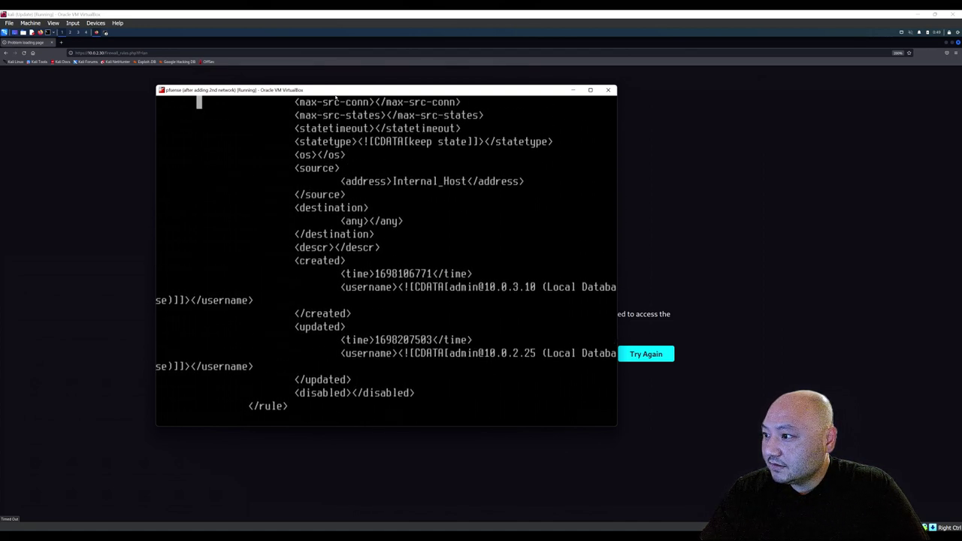
key("Up")
key("Up")
key("Up")
key("Up")
key("Up")
key("Up")
key("Up")
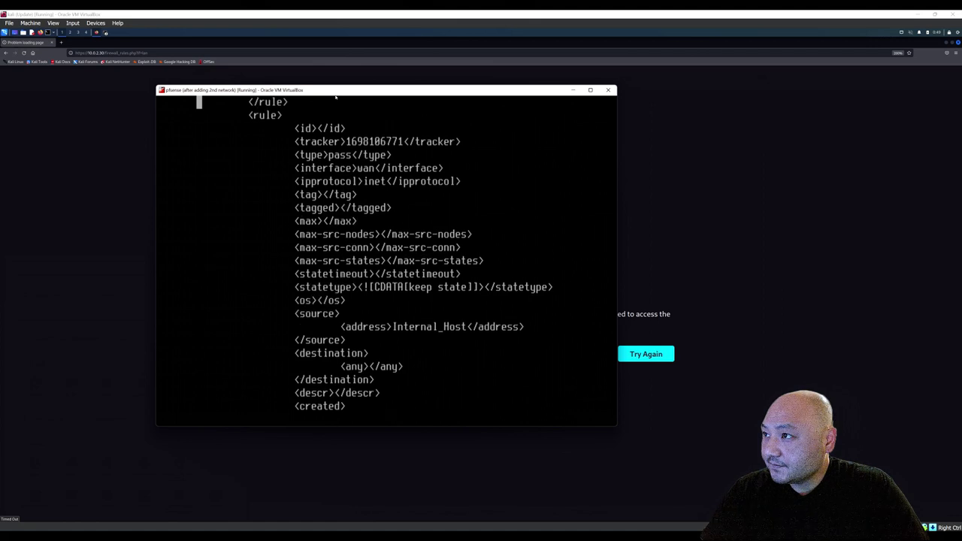
key("Up")
key("Up")
key("Up")
key("Up")
key("Up")
key("Up")
key("Up")
key("Up")
key("Up")
key("Up")
key("Up")
key("Up")
key("Up")
key("Up")
key("Up")
key("Up")
key("Up")
key("Up")
key("Up")
key("Up")
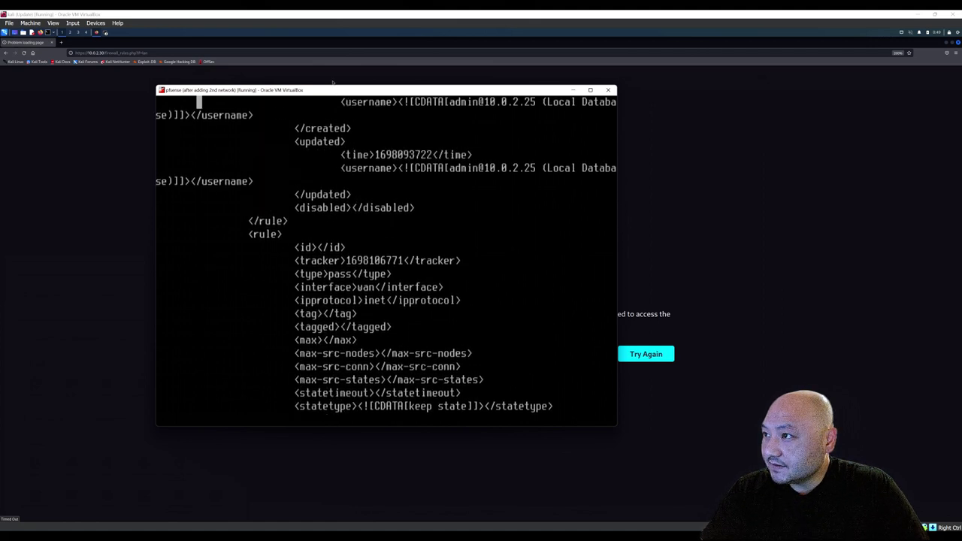
key("Up")
key("Up")
key("Up")
key("Up")
key("Up")
key("Up")
key("Up")
key("Up")
key("Up")
key("Up")
key("Up")
key("Up")
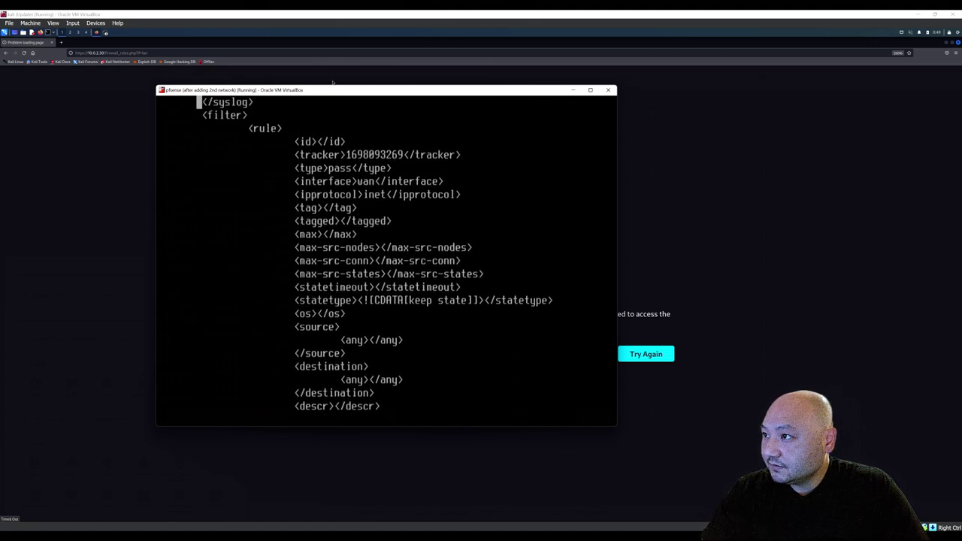
key("Up")
key("Up")
key("Up")
key("Up")
key("Up")
key("Up")
key("Up")
key("Up")
key("Up")
key("Up")
key("Up")
key("Up")
key("Up")
key("Up")
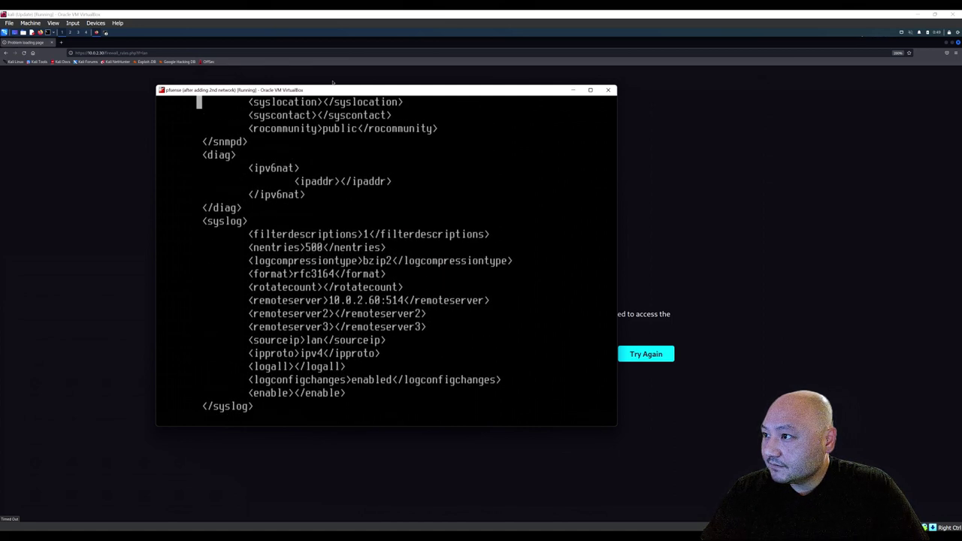
Move the cursor down onto the first WAN pass rule's disabled tag.
key("Up")
key("Down")
key("Down")
key("Down")
key("Down")
key("Down")
key("Down")
key("Down")
key("Down")
key("Down")
key("Down")
key("Down")
key("Down")
key("Down")
key("Down")
key("Down")
key("Down")
key("Down")
key("Down")
key("Down")
key("Down")
key("Down")
key("Down")
key("Down")
key("Down")
key("Down")
key("Down")
key("Down")
key("Down")
key("Down")
key("Down")
key("Down")
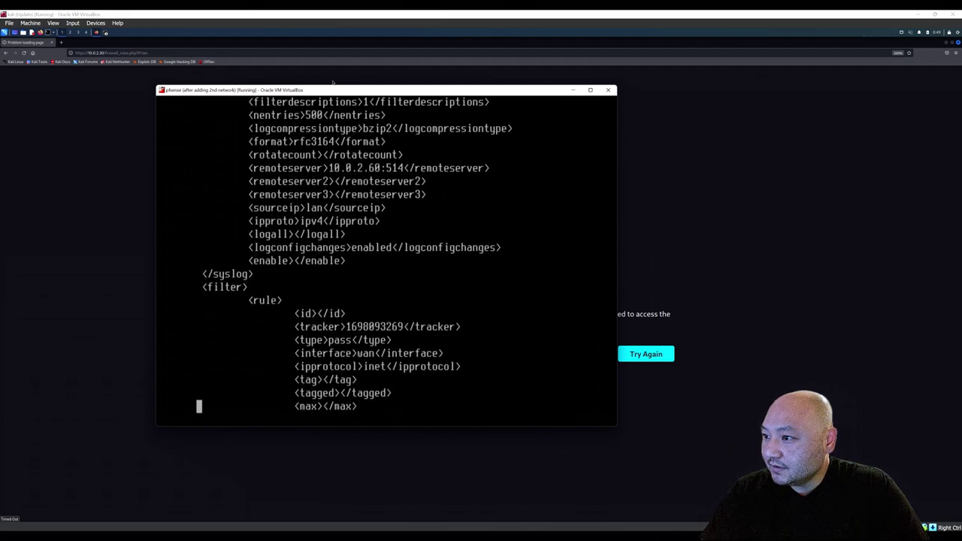
key("Down")
key("Down")
key("Down")
key("Down")
key("Down")
key("Down")
key("Down")
key("Down")
key("Down")
key("Down")
key("Down")
key("Down")
key("Down")
key("Down")
key("Down")
key("Down")
key("Down")
key("Down")
key("Down")
key("Down")
key("Down")
key("Down")
key("Down")
key("Down")
key("Down")
key("Down")
key("Down")
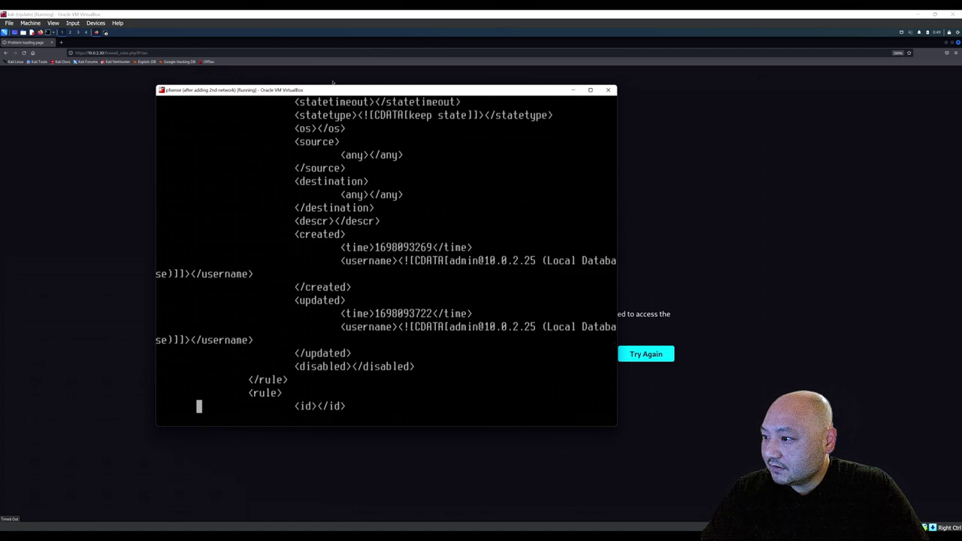
key("Up")
key("Up")
key("Up")
key("Up")
key("Up")
key("Down")
key("Right")
key("Right")
Insert, then delete, stray whitespace inside the first rule's disabled tag.
key("Down")
key("Right")
key("Right")
key("Right")
key("Right")
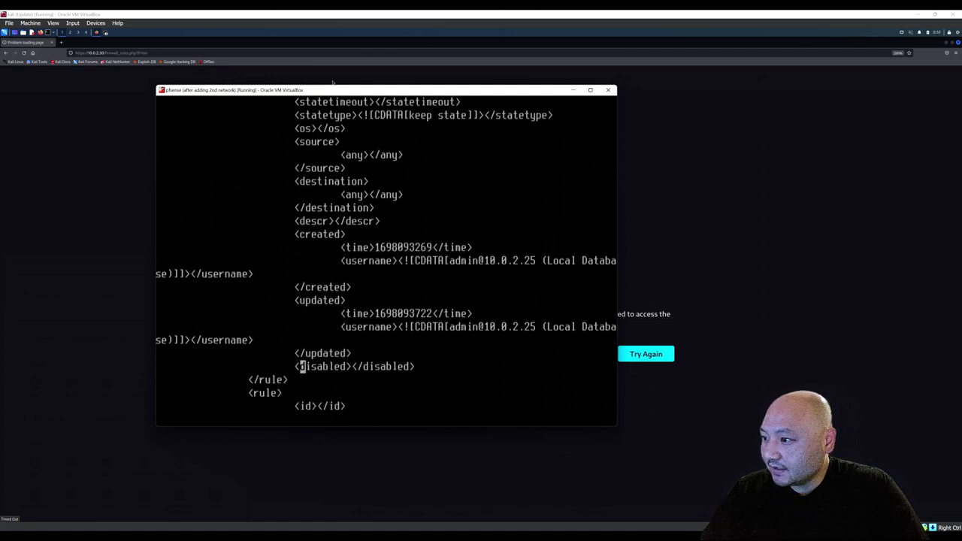
key("Right")
key("Right")
key("Right")
key("Right")
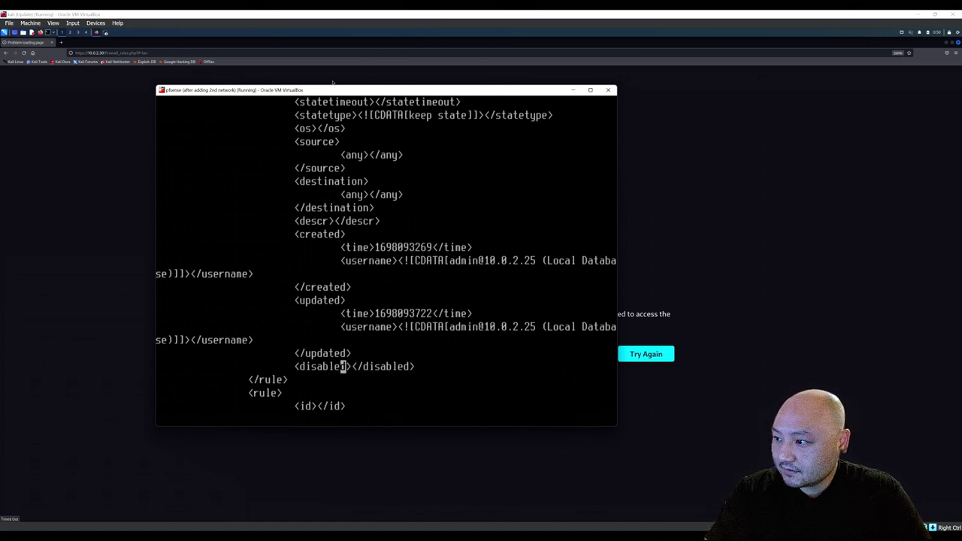
key("Tab")
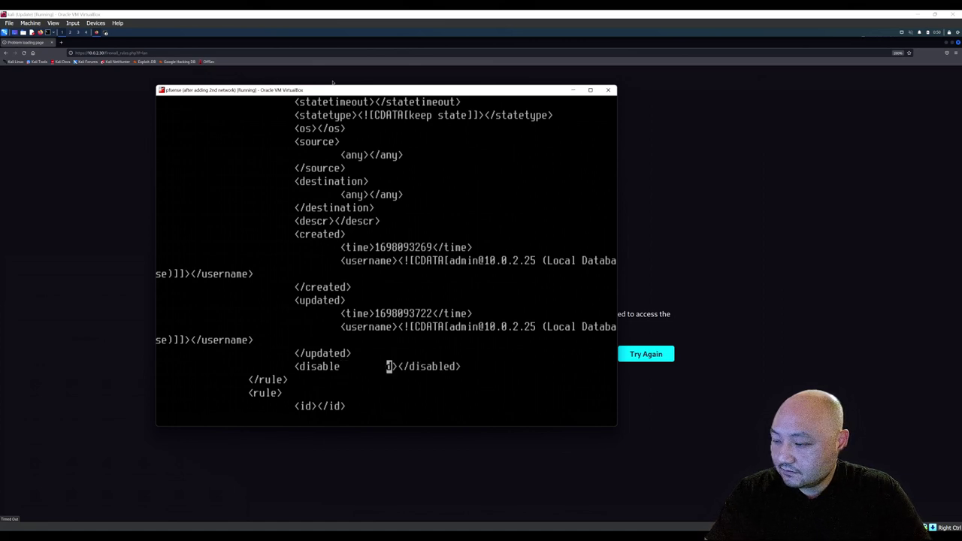
key("Left")
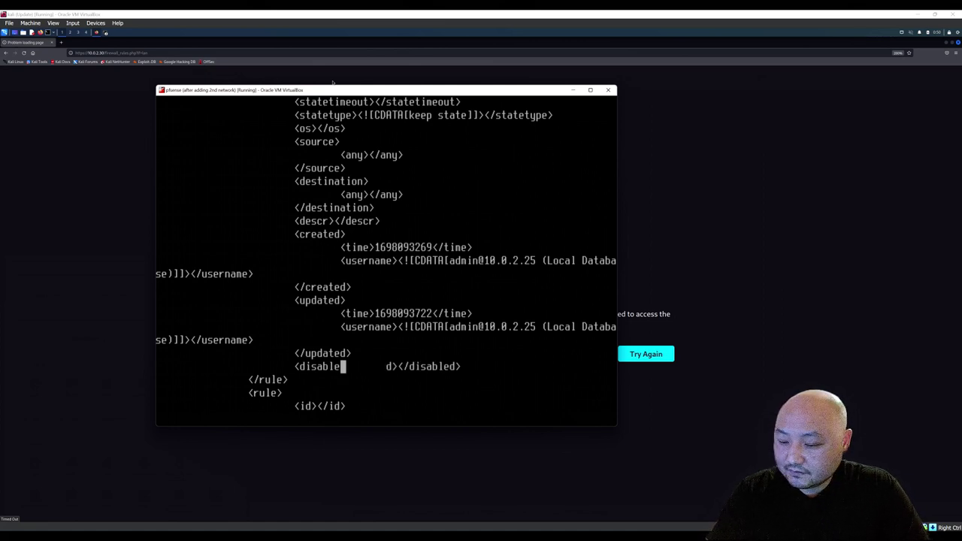
key("Delete")
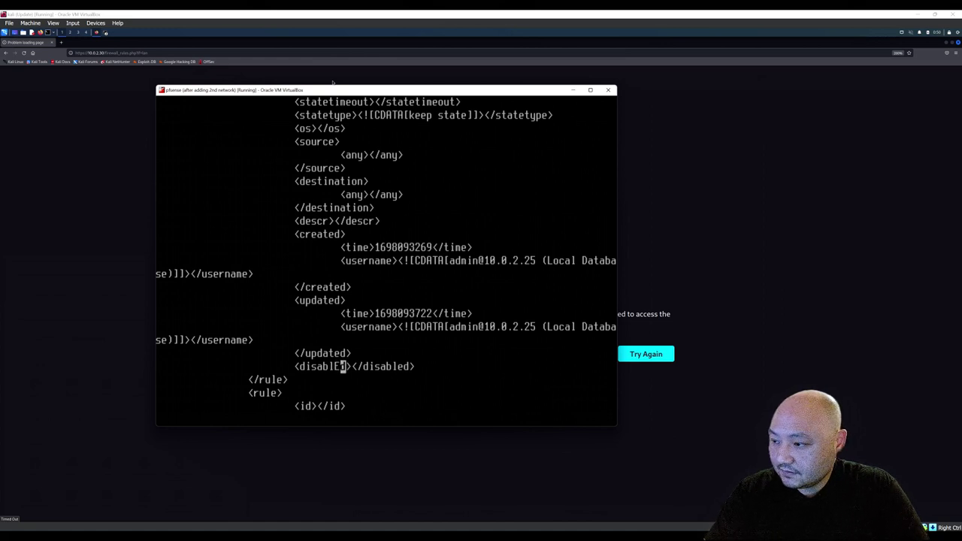
Step back to the tag name's first letter and delete it with x.
key("Left")
key("Left")
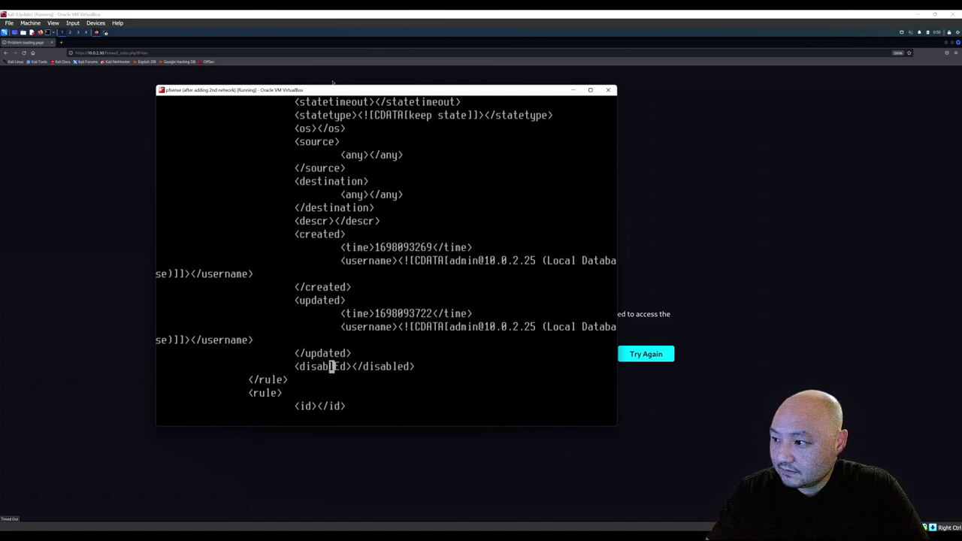
key("Left")
key("Left")
key("Left")
key("Left")
key("Left")
key("e")
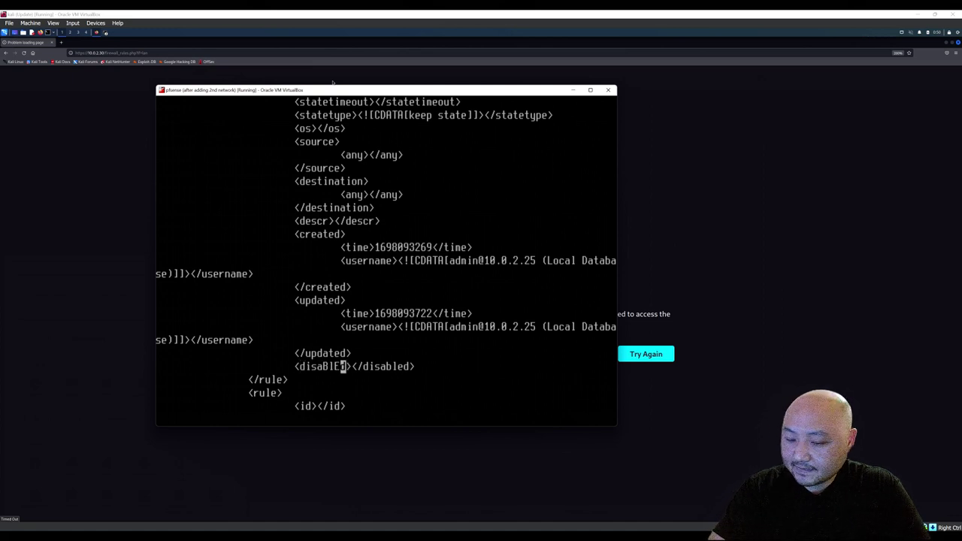
key("Left")
key("Left")
key("Left")
key("Left")
key("Left")
key("Left")
key("Left")
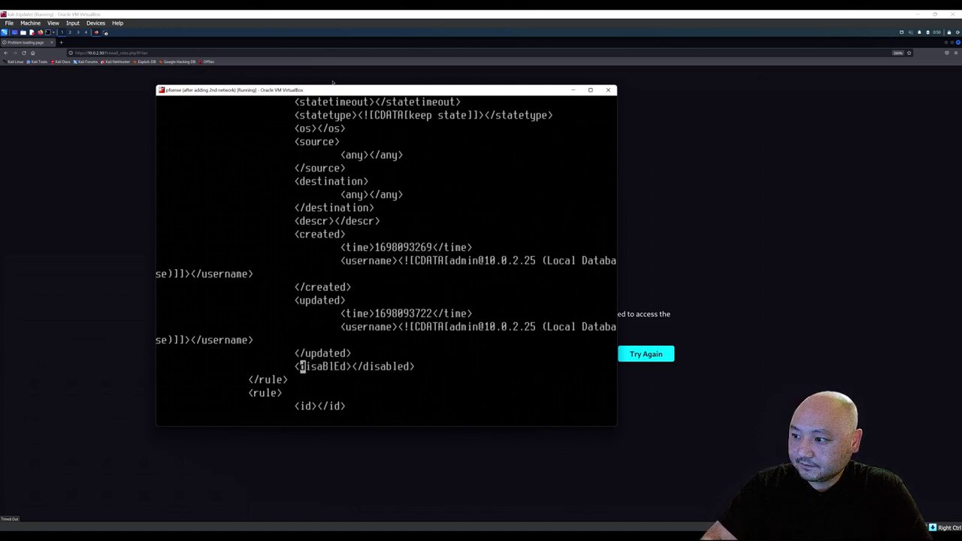
key("Tab")
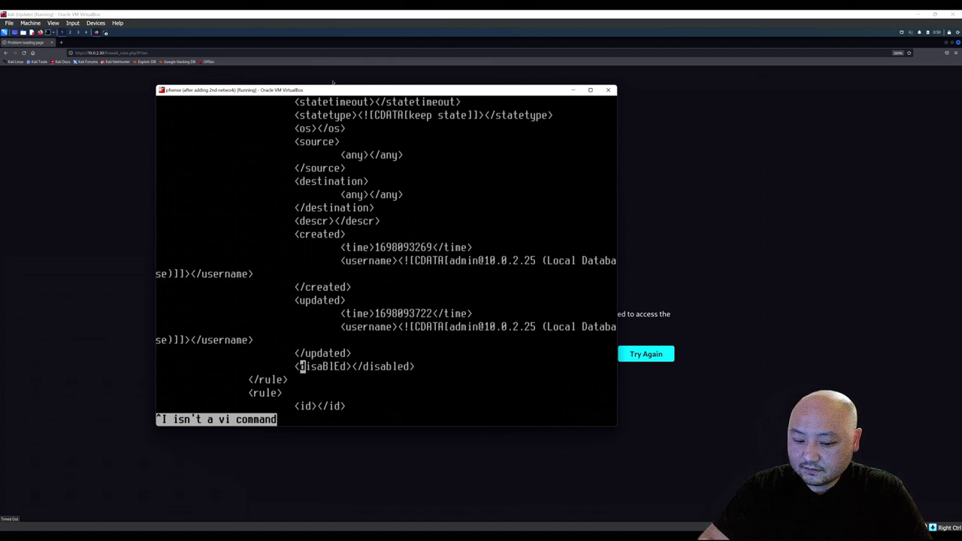
key("Left")
key("Right")
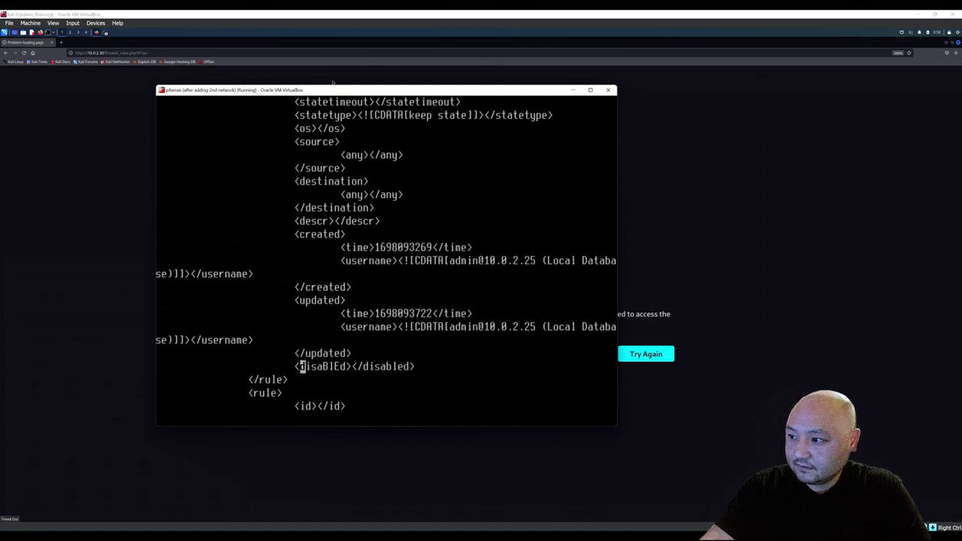
key("x")
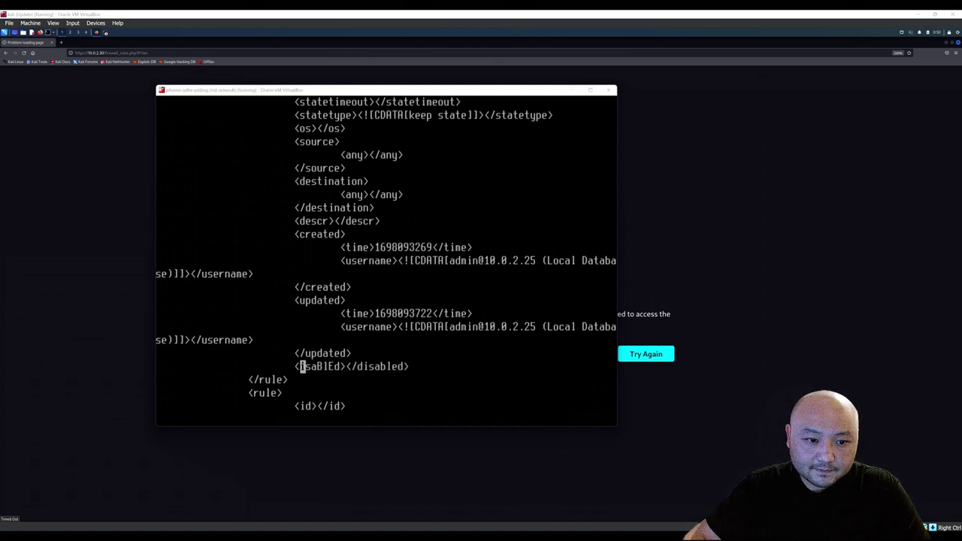
left_click(400, 328)
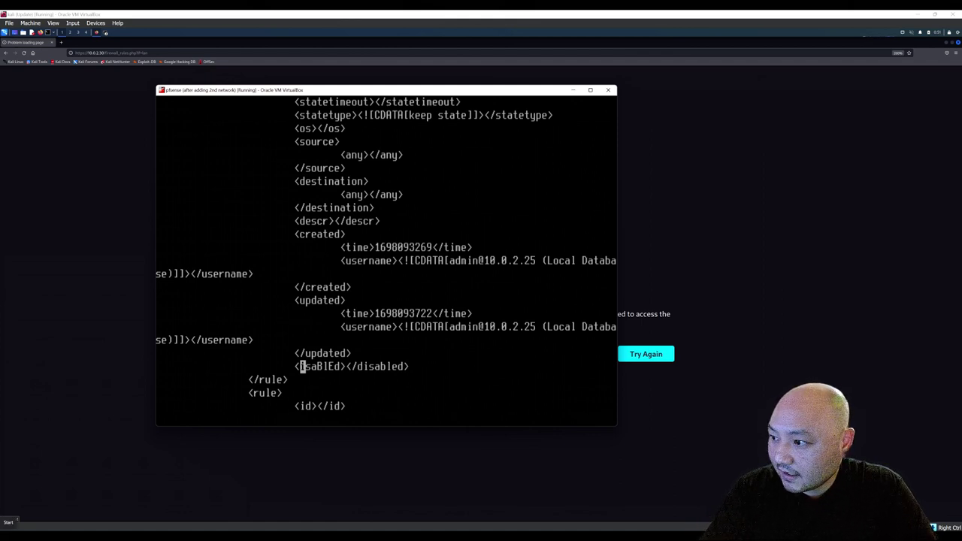
Delete the remaining opening tag letters, then remove stray 'enable' text typed into the line.
key("x")
key("x")
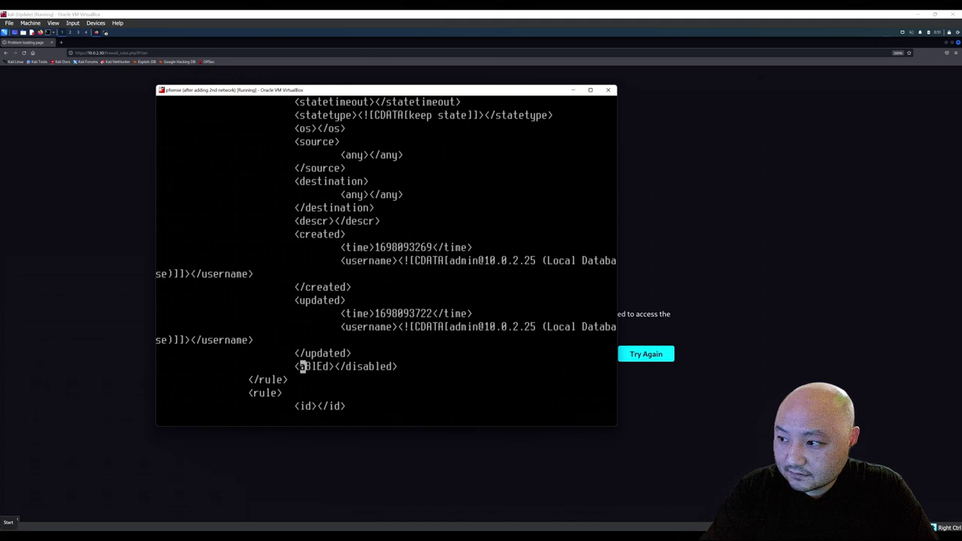
key("x")
key("x")
key("x")
key("x")
key("x")
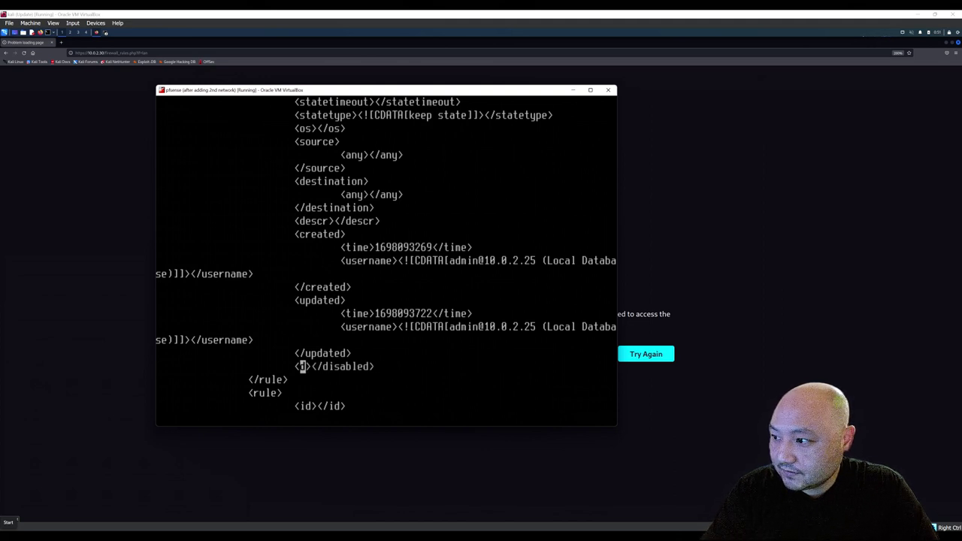
type("enable")
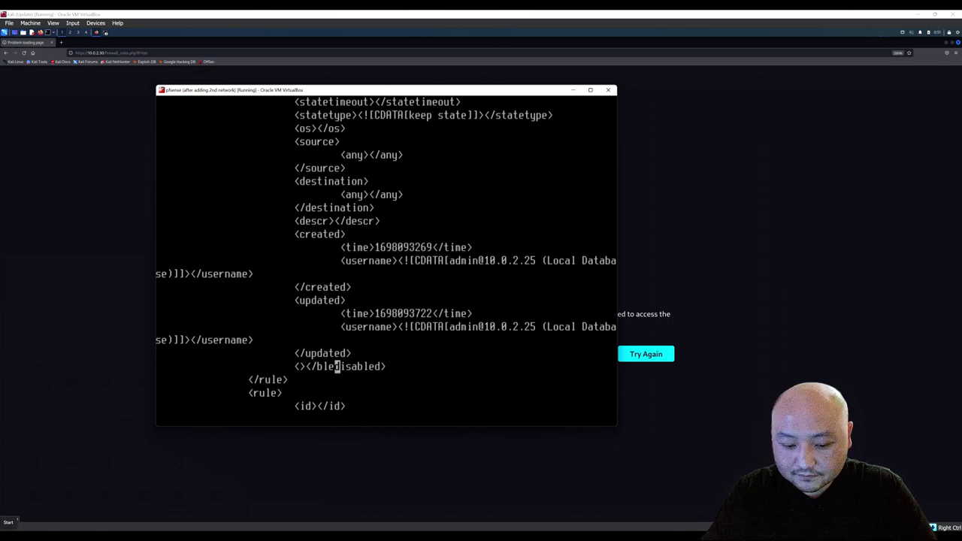
key("Left")
key("Left")
key("Left")
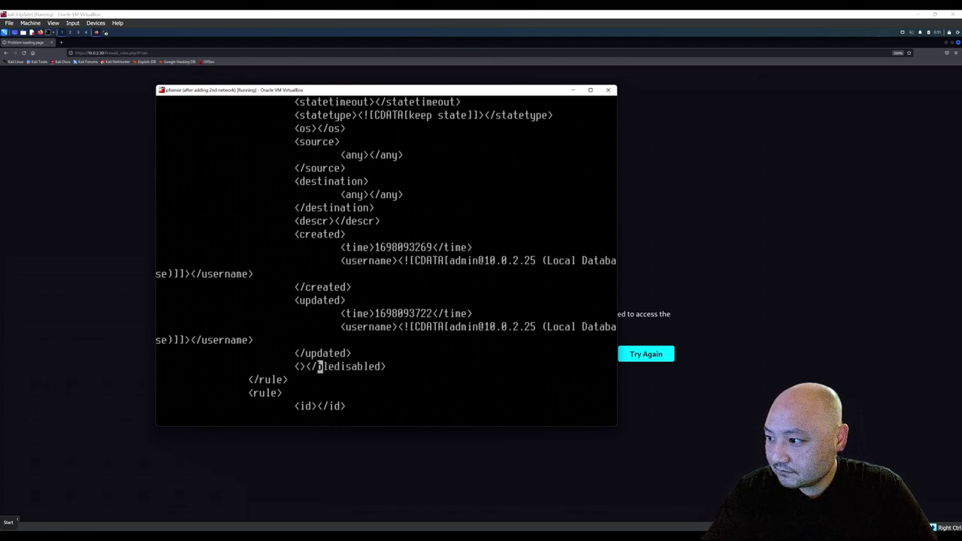
key("Delete")
type("i")
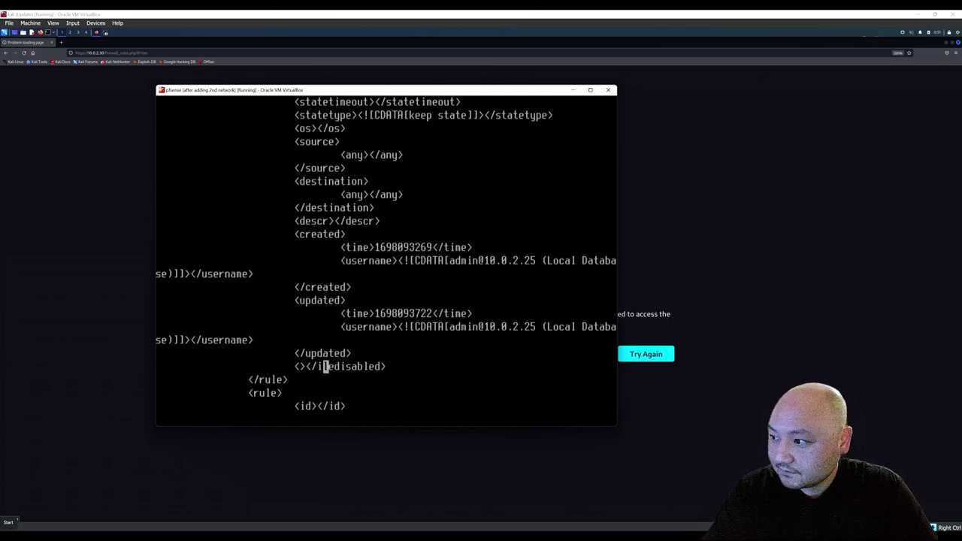
type("iiienable")
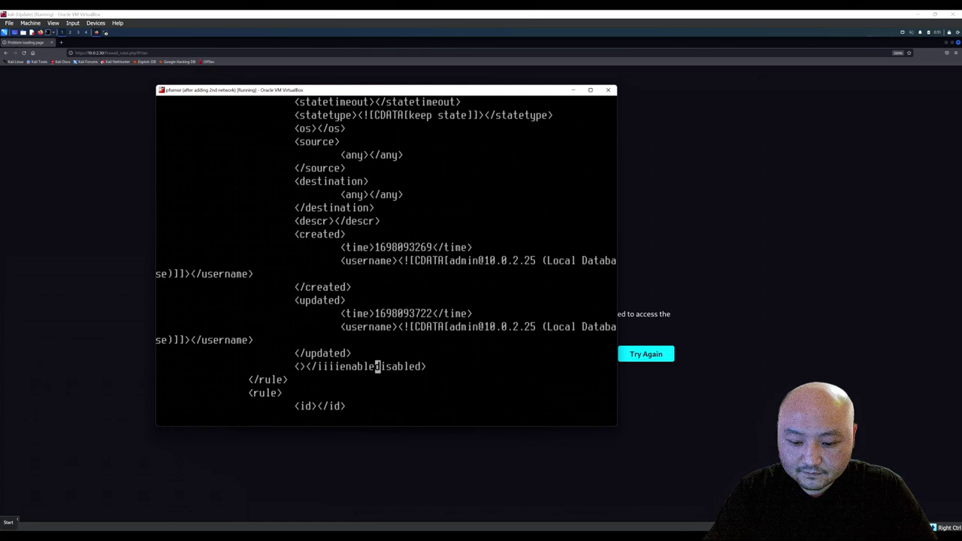
key("ctrl+z")
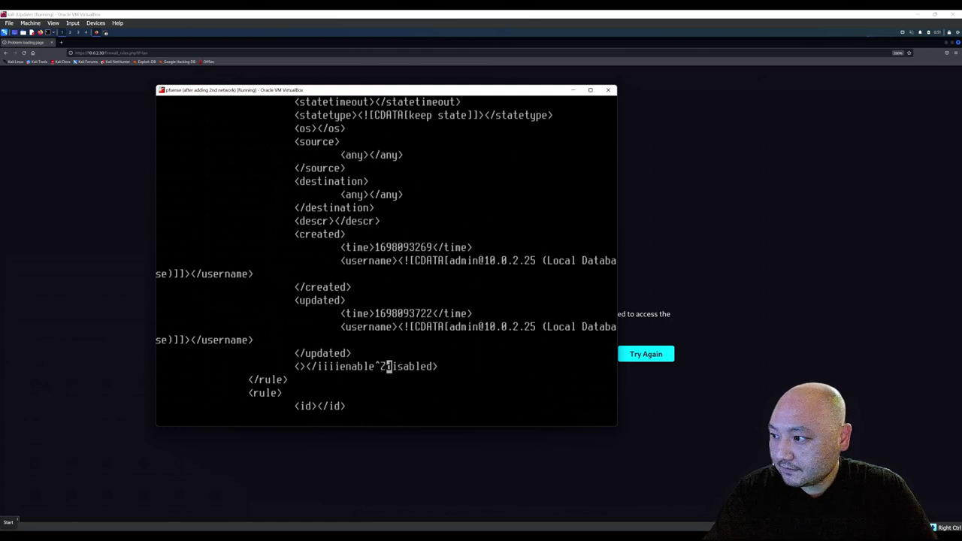
Undo stray insertions with u and remove leftover letters after the slash, leaving <></disabled>.
key("Control_R")
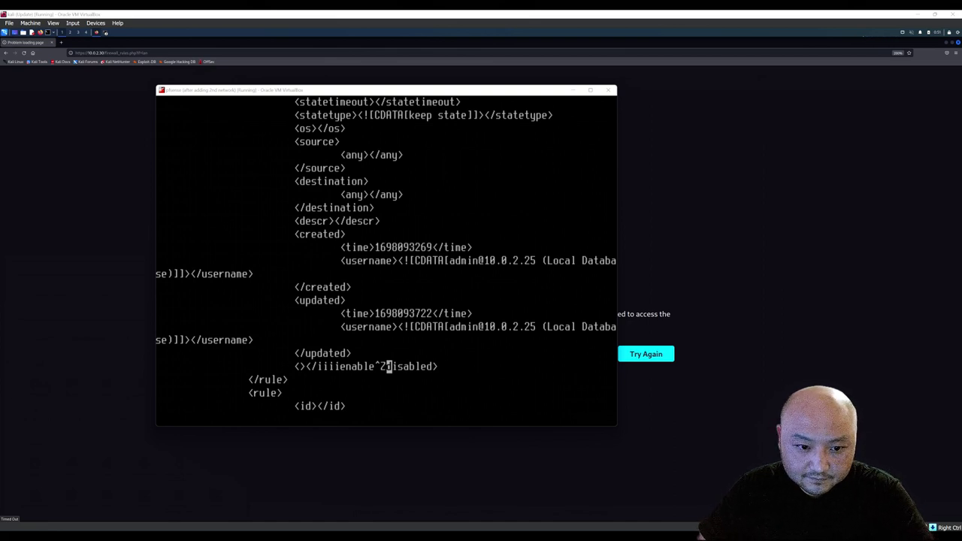
left_click(272, 343)
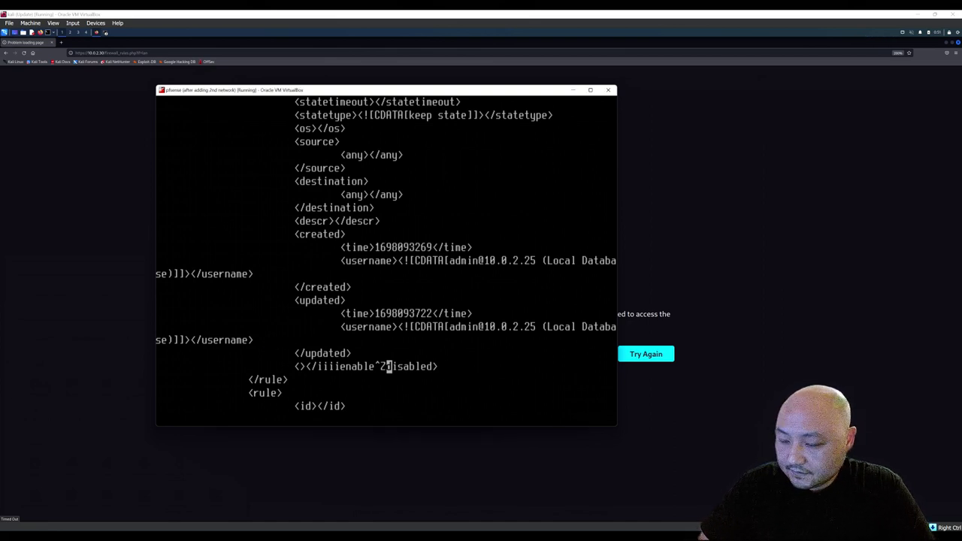
type("u")
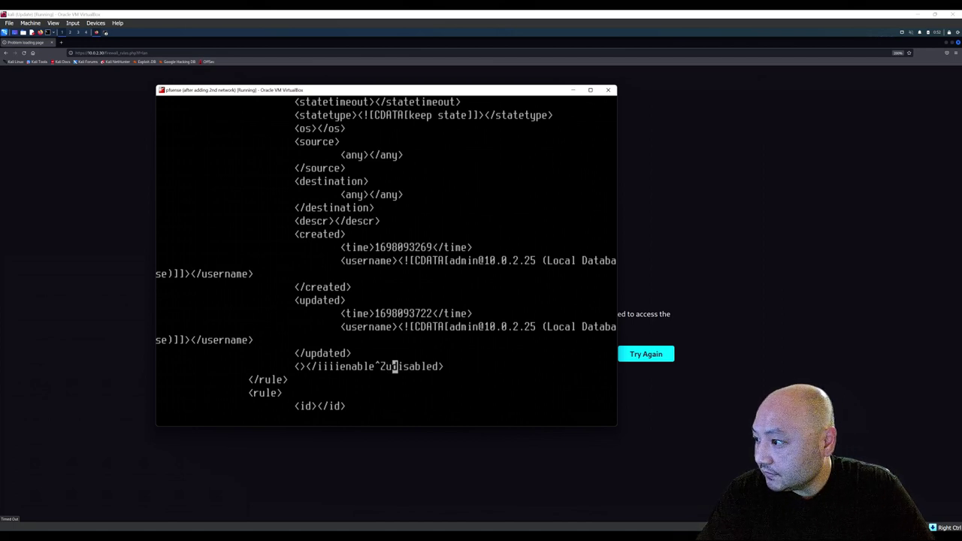
type("uu")
left_click(320, 366)
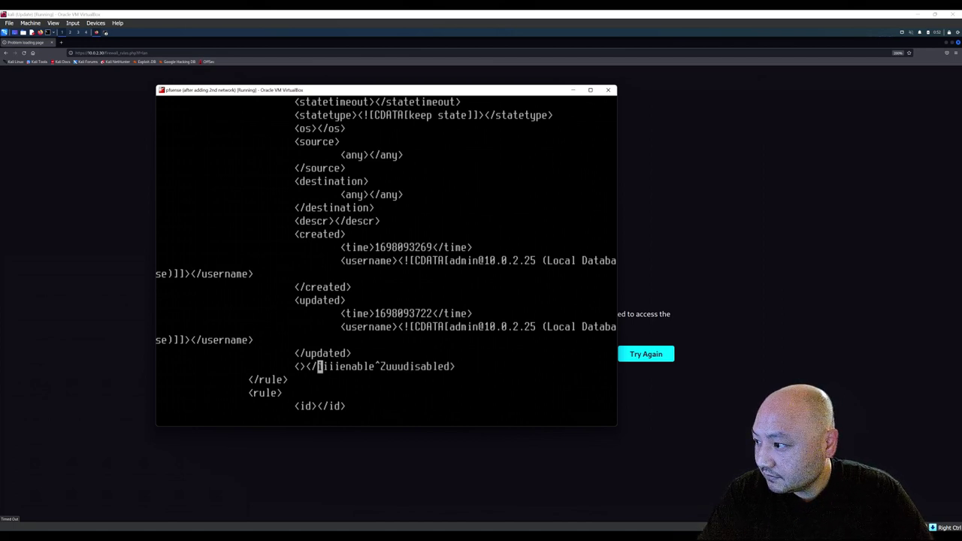
type("u")
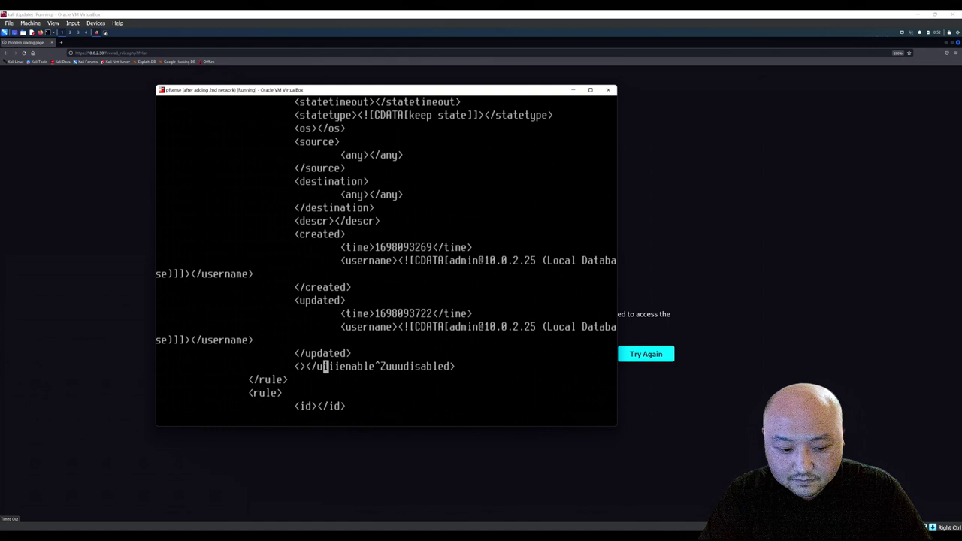
key("Delete")
key("Delete")
key("Delete")
key("Delete")
key("Delete")
key("Delete")
key("Delete")
key("Delete")
key("Delete")
key("Delete")
key("Delete")
key("Delete")
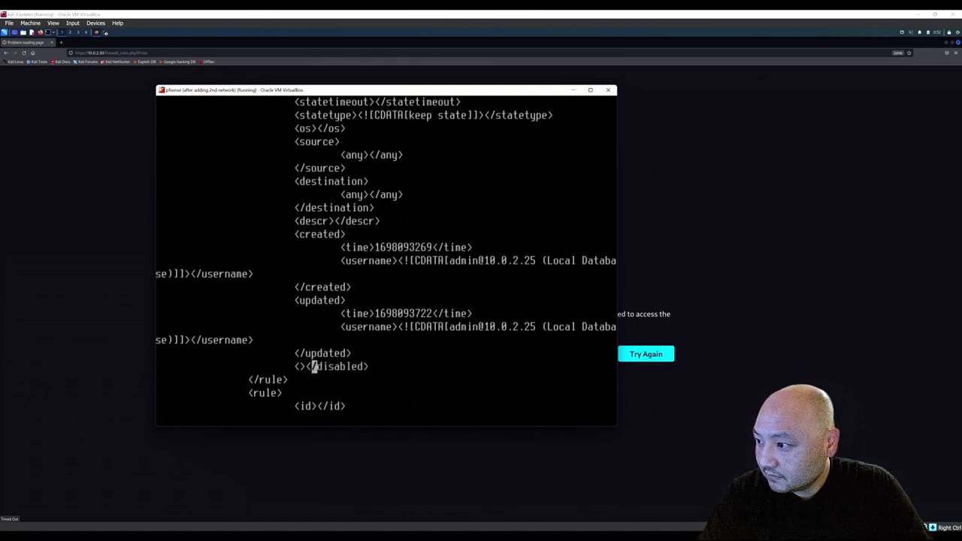
key("u")
key("BackSpace")
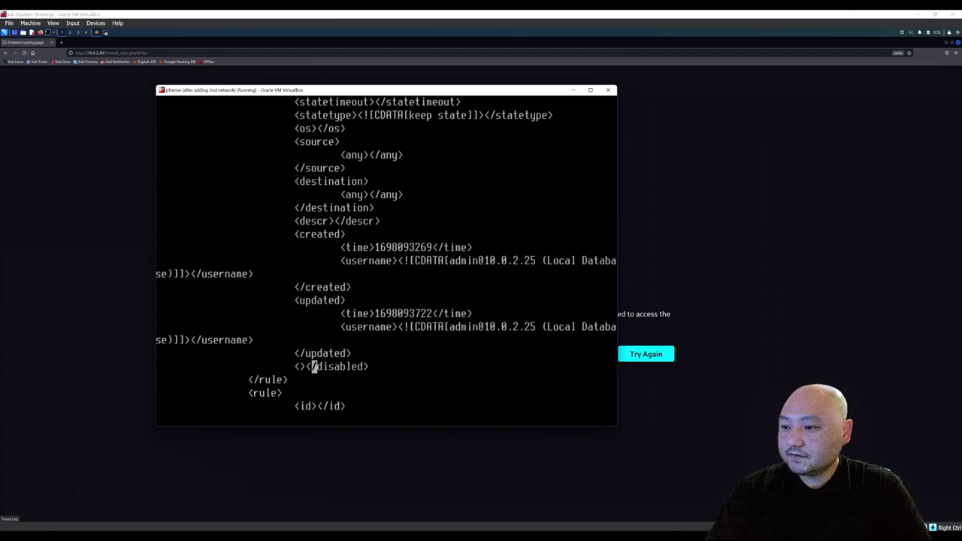
Attempt :q to quit vi, then dismiss the unsaved-changes warning.
type(":q")
key("Return")
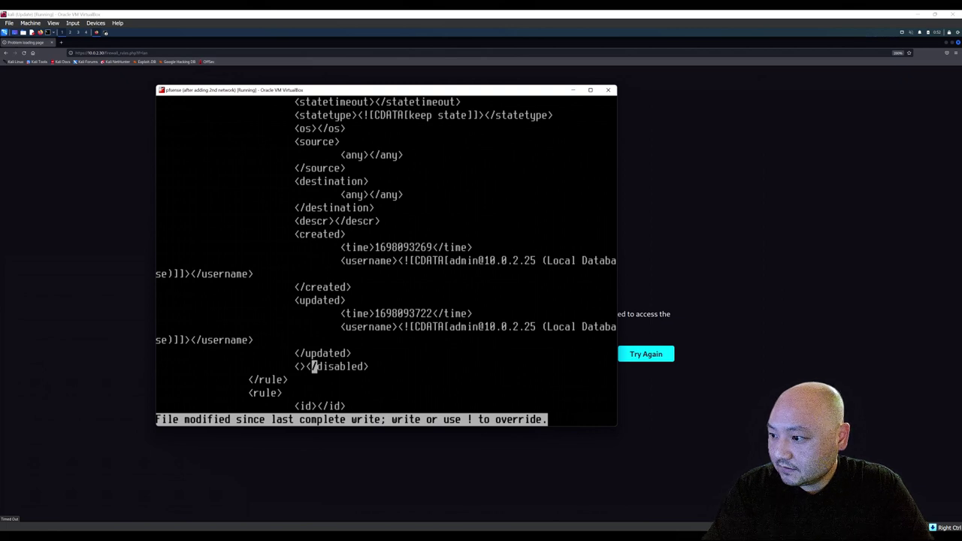
key("Escape")
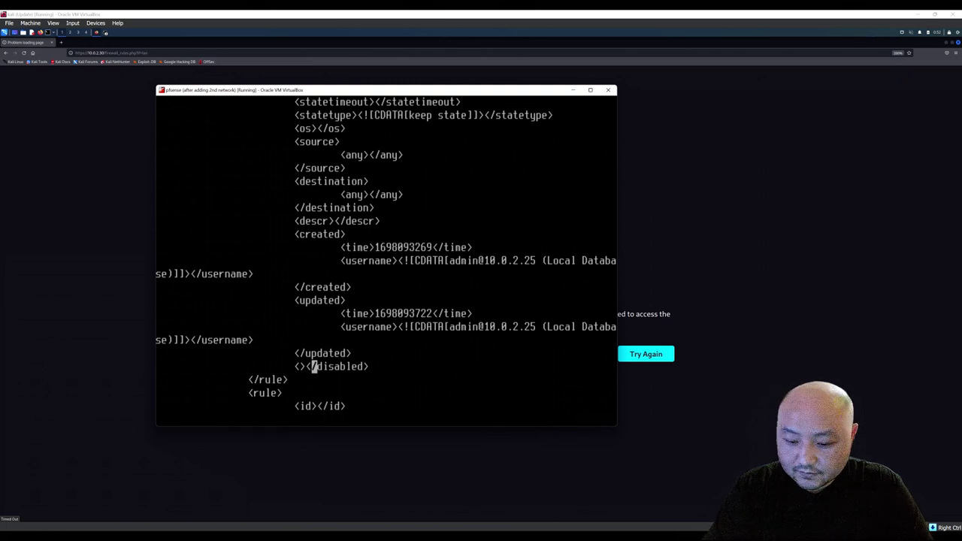
Quit vi with :q! discarding all edits and reopen config.xml.
type(":q!")
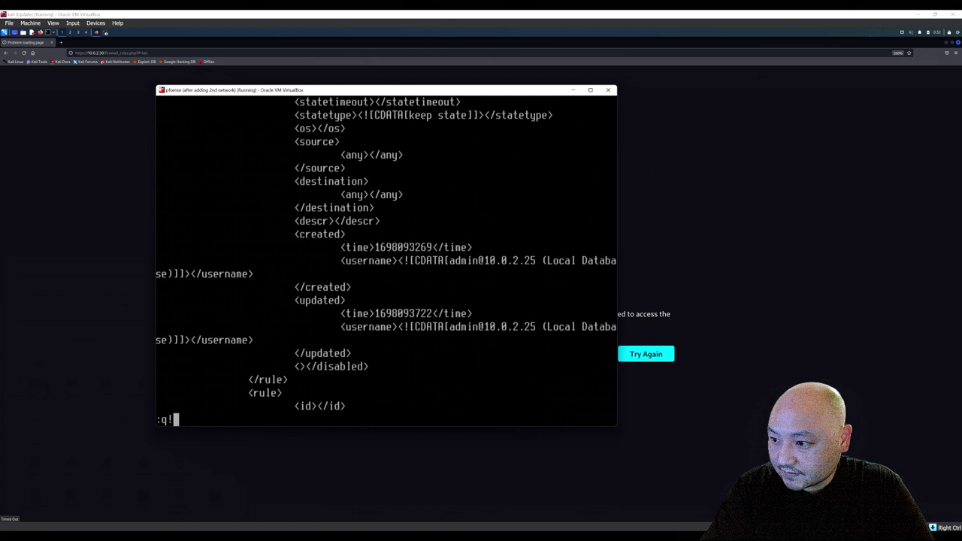
key("Return")
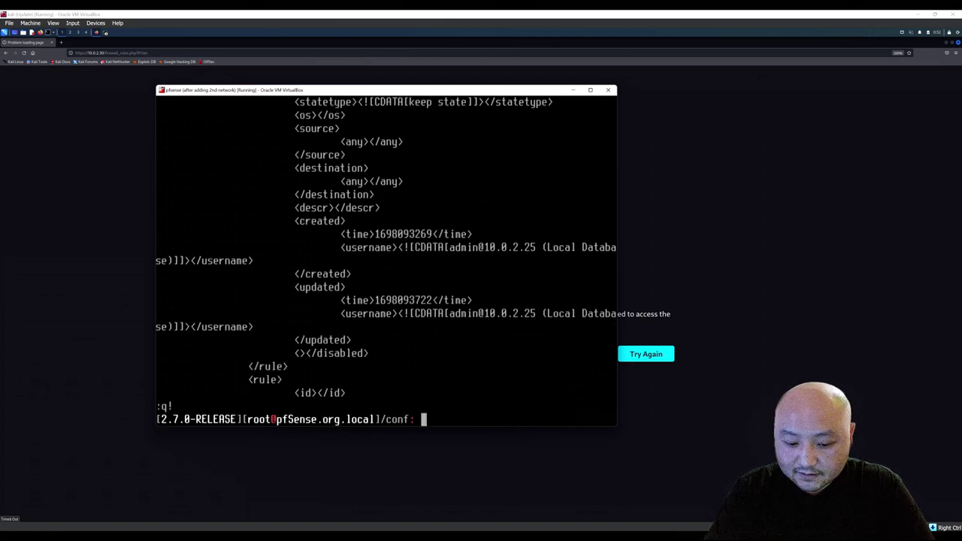
type("vi config.xml")
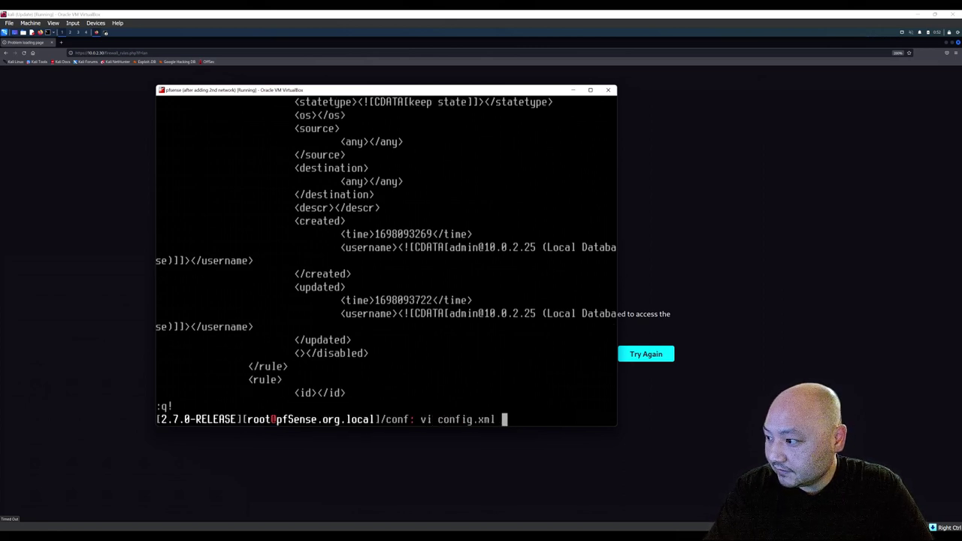
key("Return")
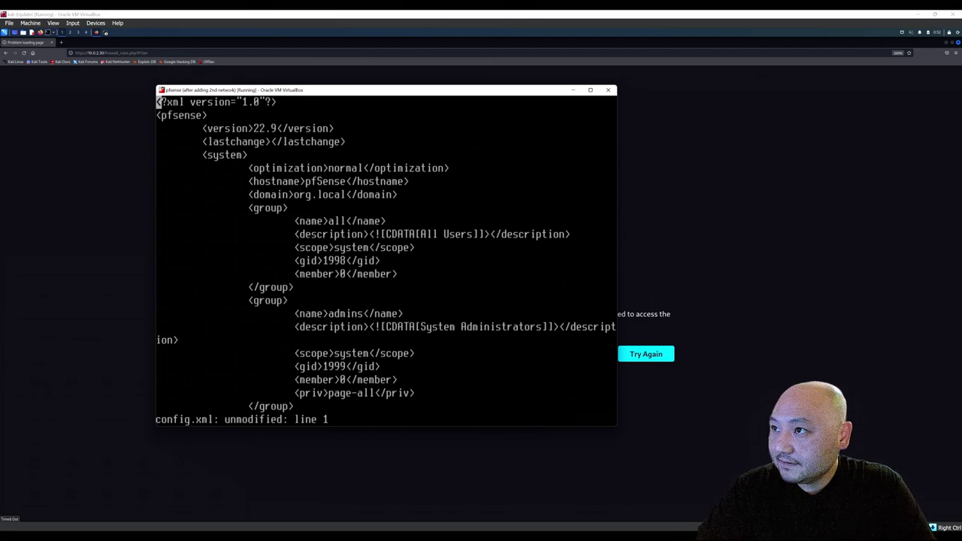
Move down through config.xml into the filter rule section.
key("Down")
key("Down")
key("Down")
key("Down")
key("Down")
key("Down")
key("Down")
key("Down")
key("Down")
key("Down")
key("Down")
key("Down")
key("Down")
key("Down")
key("Down")
key("Down")
key("Down")
key("Down")
key("Down")
key("Down")
key("Down")
key("Down")
key("Down")
key("Down")
key("Down")
key("Down")
key("Down")
key("Down")
key("Down")
key("Down")
key("Down")
key("Down")
key("Down")
key("Down")
key("Down")
key("Down")
key("Down")
key("Down")
key("Down")
key("Down")
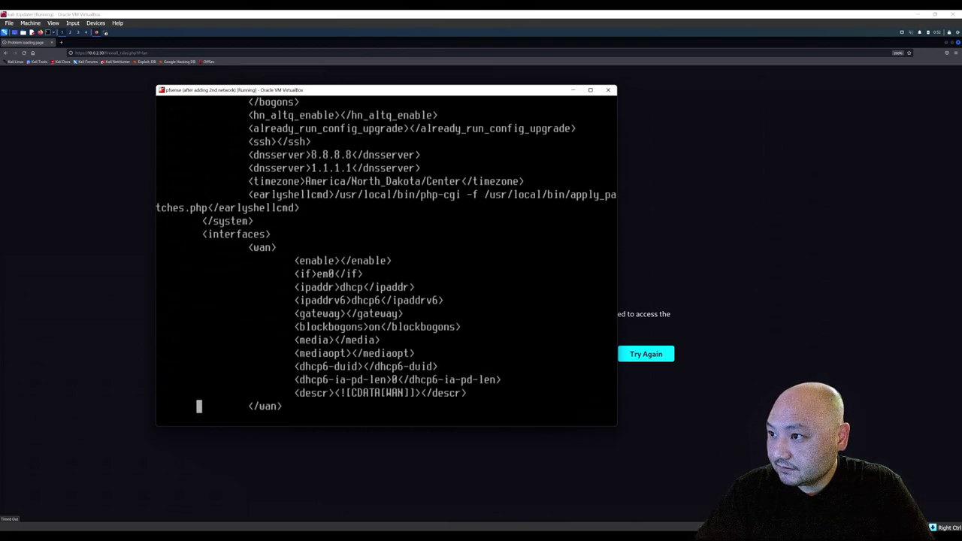
key("Down")
key("Down")
key("Down")
key("Down")
key("Down")
key("Down")
key("Down")
key("Down")
key("Down")
key("Down")
key("Down")
key("Down")
key("Down")
key("Down")
key("Down")
key("Down")
key("Down")
key("Down")
key("Down")
key("Down")
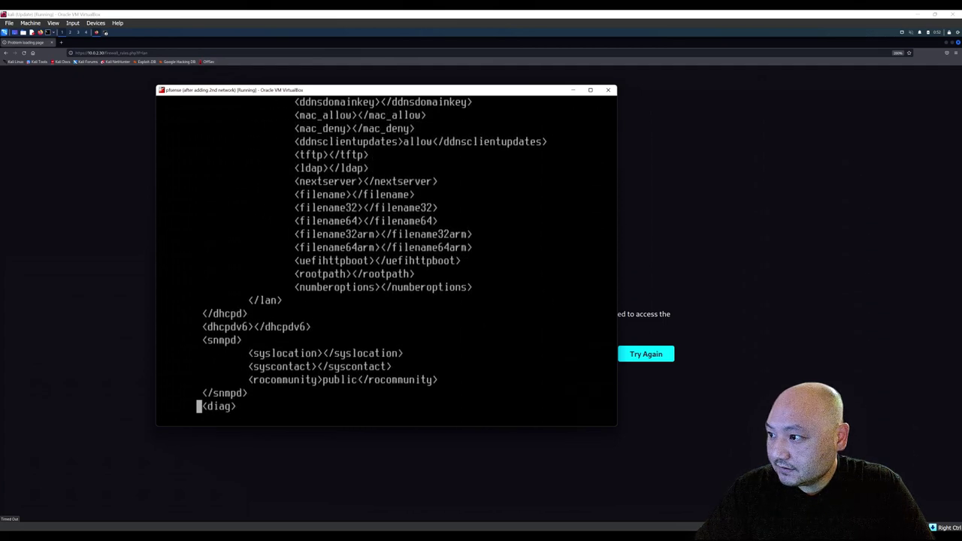
key("Down")
key("Down")
key("Down")
key("Down")
key("Down")
key("Down")
key("Down")
key("Down")
key("Down")
key("Down")
key("Down")
key("Down")
key("Down")
key("Down")
key("Down")
key("Down")
key("Down")
key("Down")
key("Down")
key("Down")
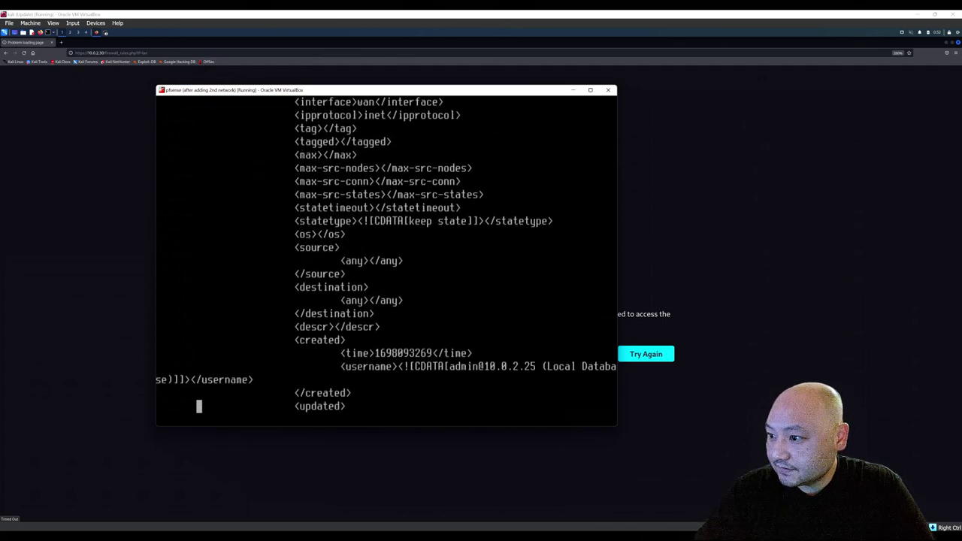
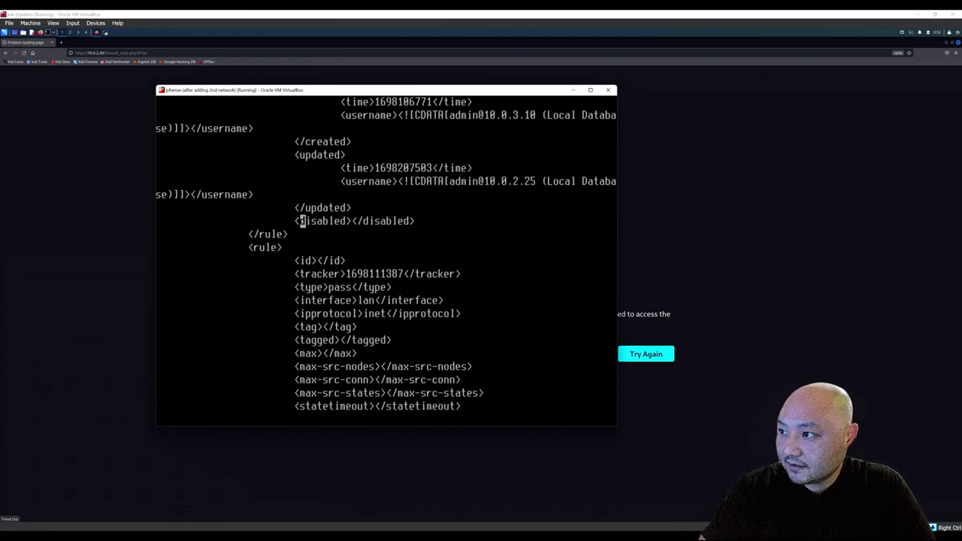
In vi, change the rule's opening <disabled> tag to <enable> and remove stray letters.
type("i")
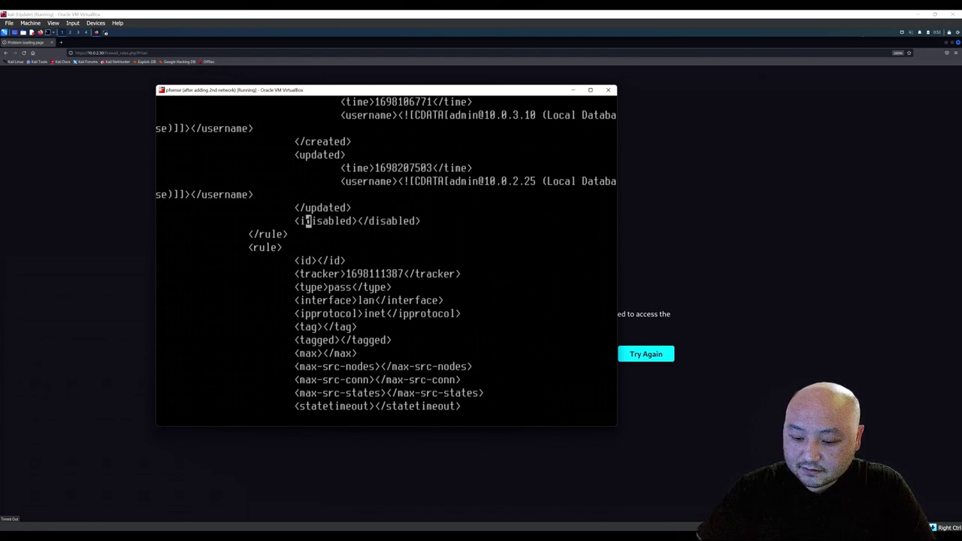
key("Left")
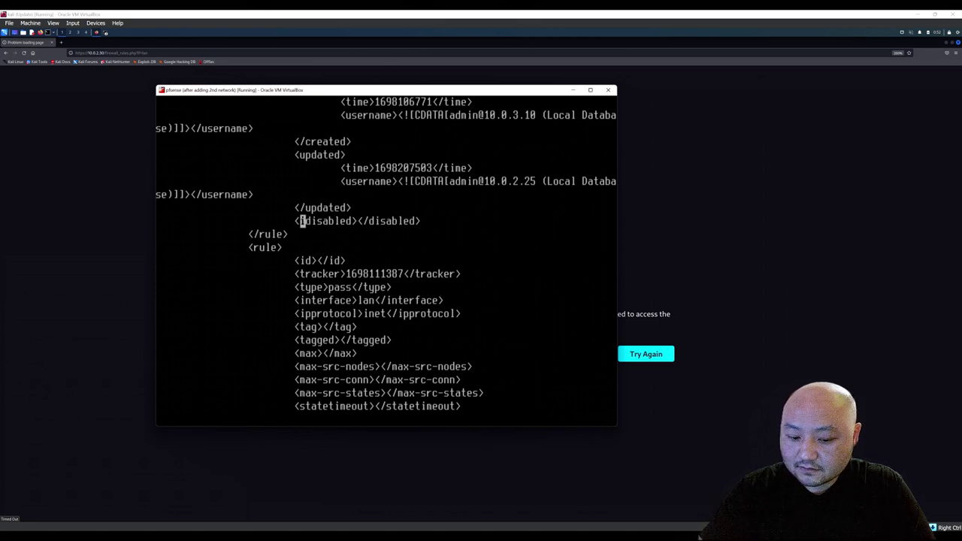
type("ii")
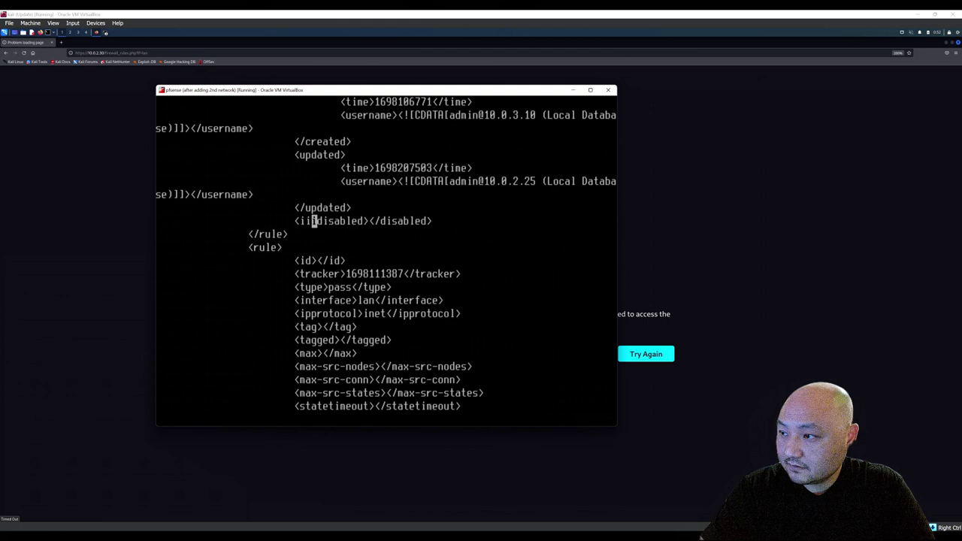
key("Delete")
key("Delete")
key("Delete")
key("Delete")
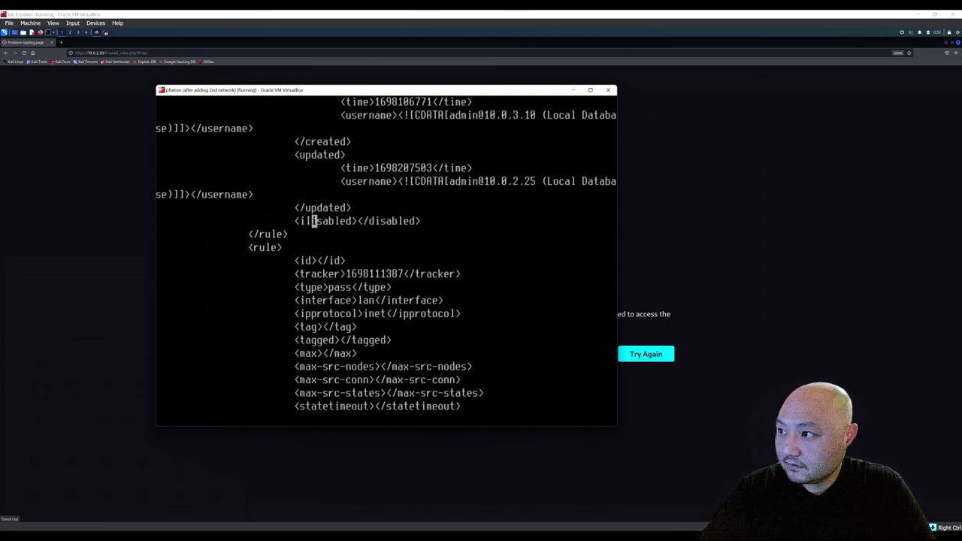
key("Delete")
key("Delete")
key("Delete")
key("Delete")
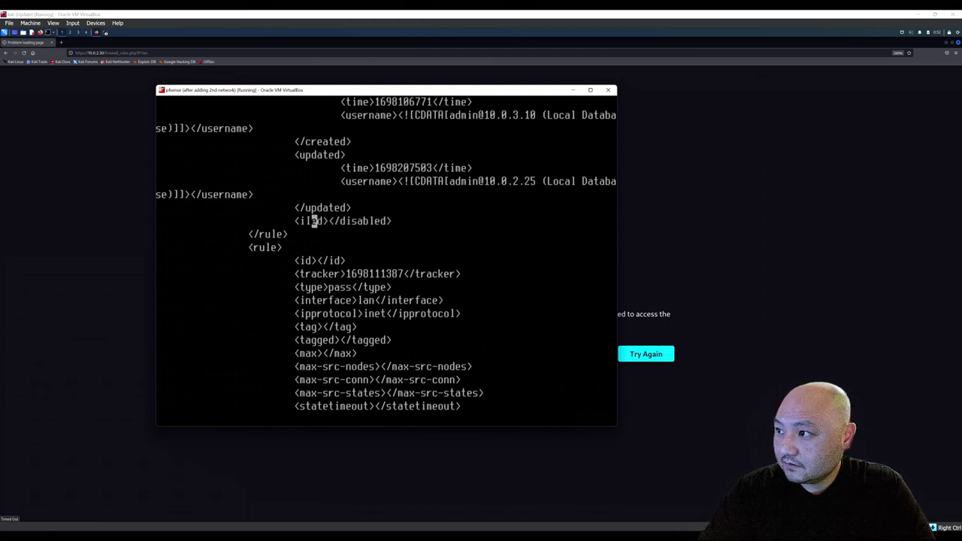
key("Delete")
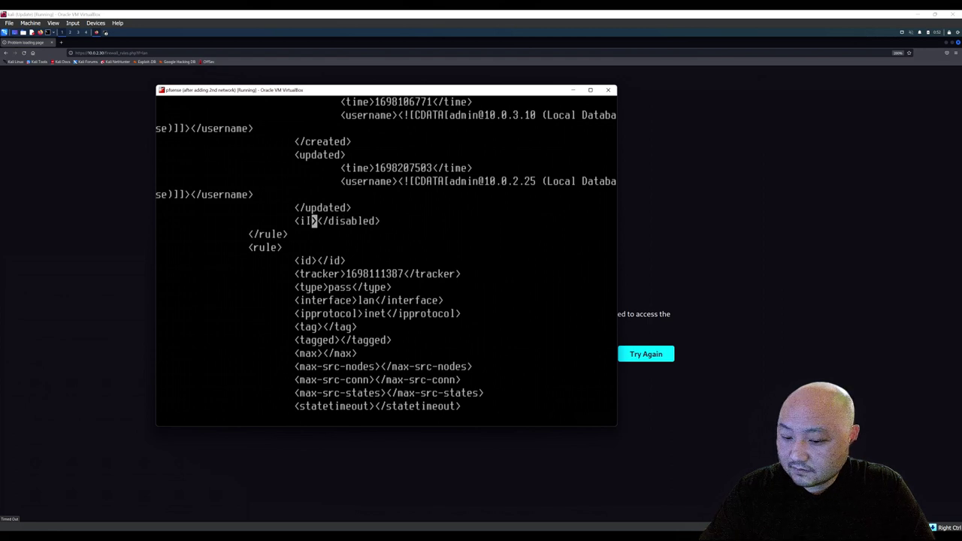
key("Left")
key("Left")
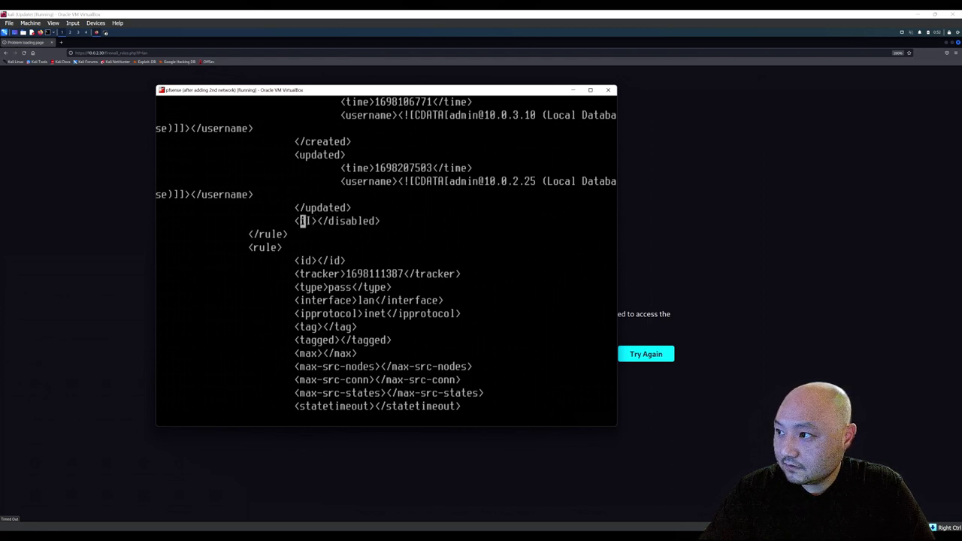
key("Delete")
key("Delete")
key("Right")
key("Right")
key("n")
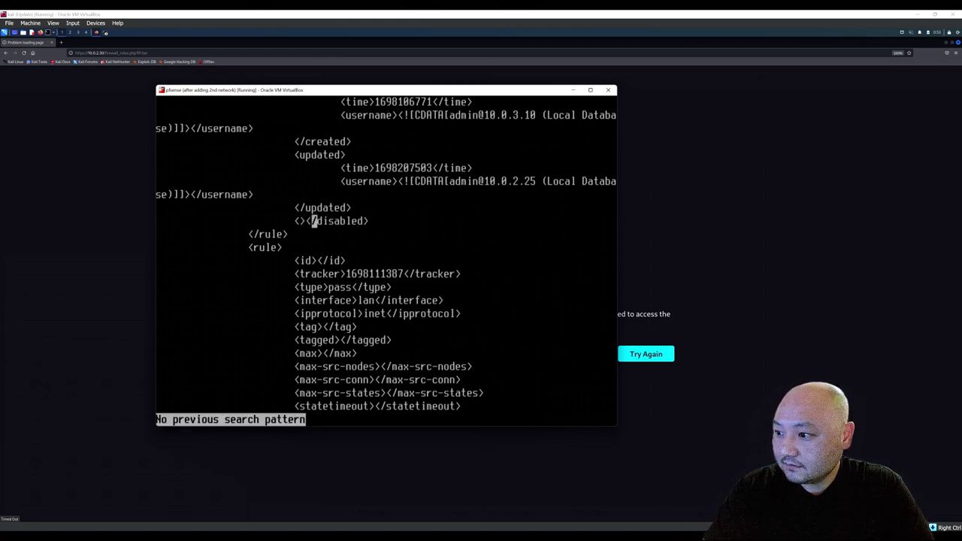
key("Left")
key("Left")
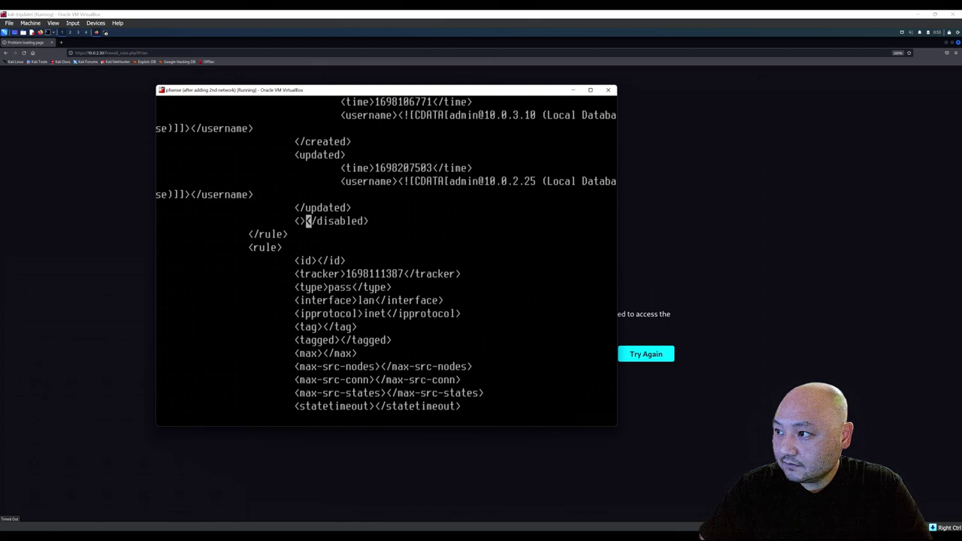
key("Right")
key("Right")
key("Left")
key("Left")
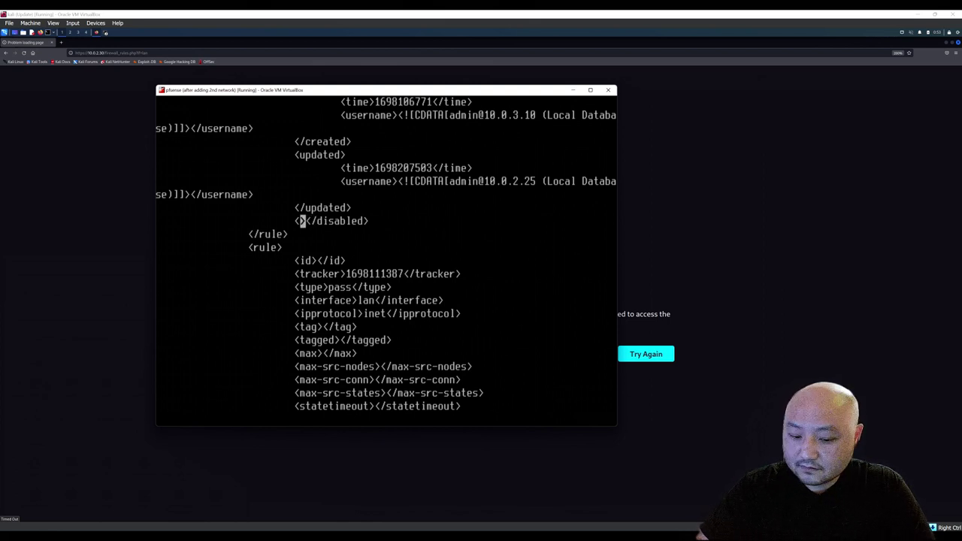
type("ienable")
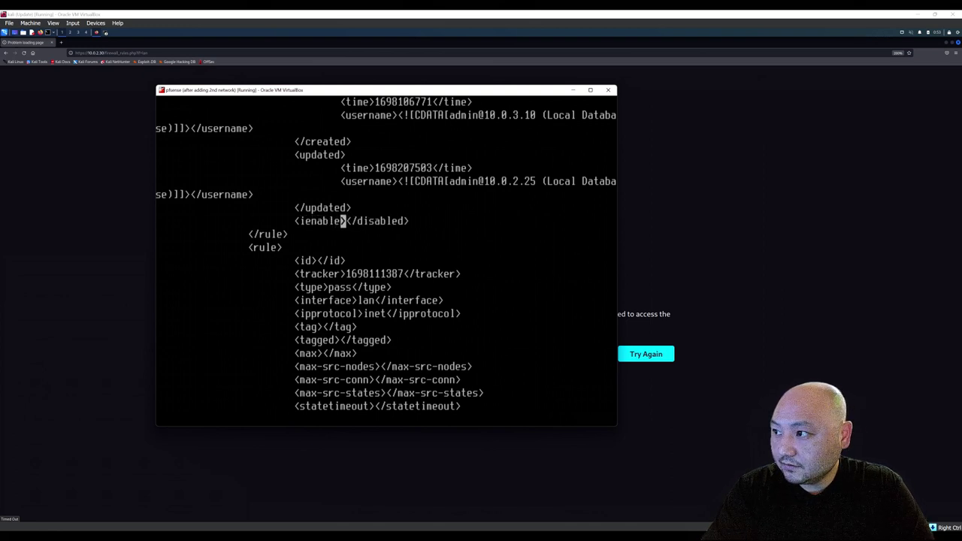
key("Left")
key("Left")
key("Left")
key("Left")
key("Left")
key("Left")
key("Left")
key("Left")
key("Left")
key("Left")
key("Right")
key("Right")
key("Right")
key("Right")
key("Right")
key("Right")
key("Right")
key("Right")
key("Right")
key("Right")
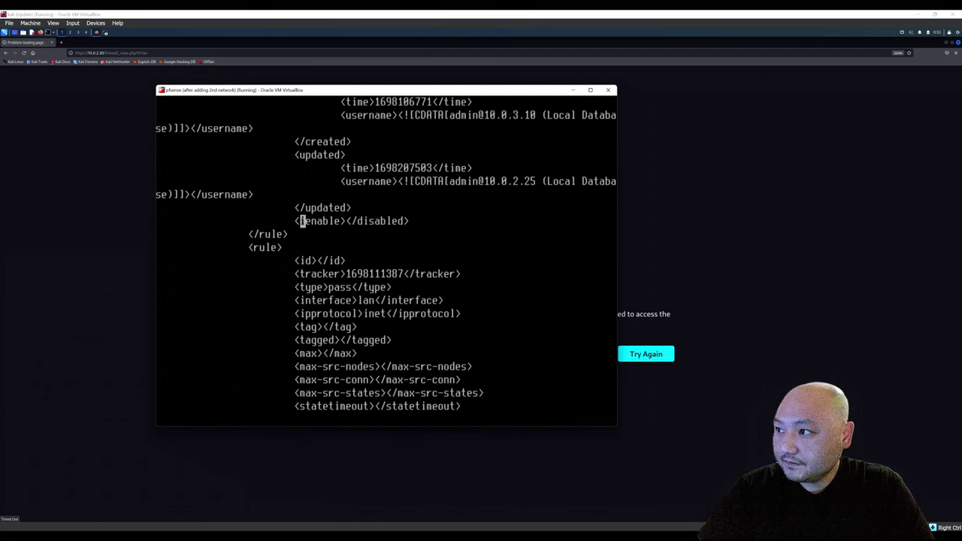
key("Delete")
Change the closing </disabled> tag to </enable>, correcting the mistyped letters.
key("Right")
key("Right")
key("Right")
key("Right")
key("Right")
key("Right")
key("Right")
key("Right")
key("Right")
key("Right")
key("Right")
key("Right")
key("Left")
key("Left")
key("Left")
key("Left")
key("Right")
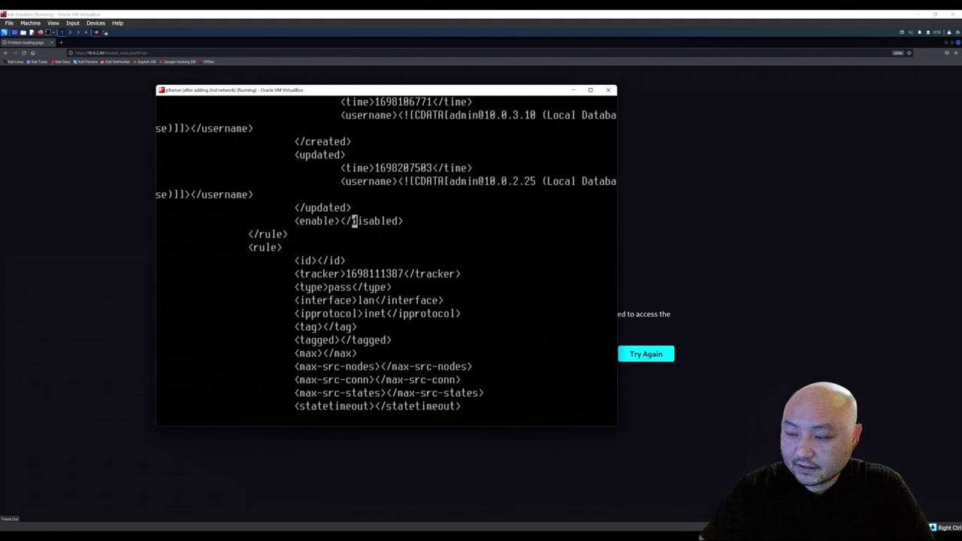
type("i")
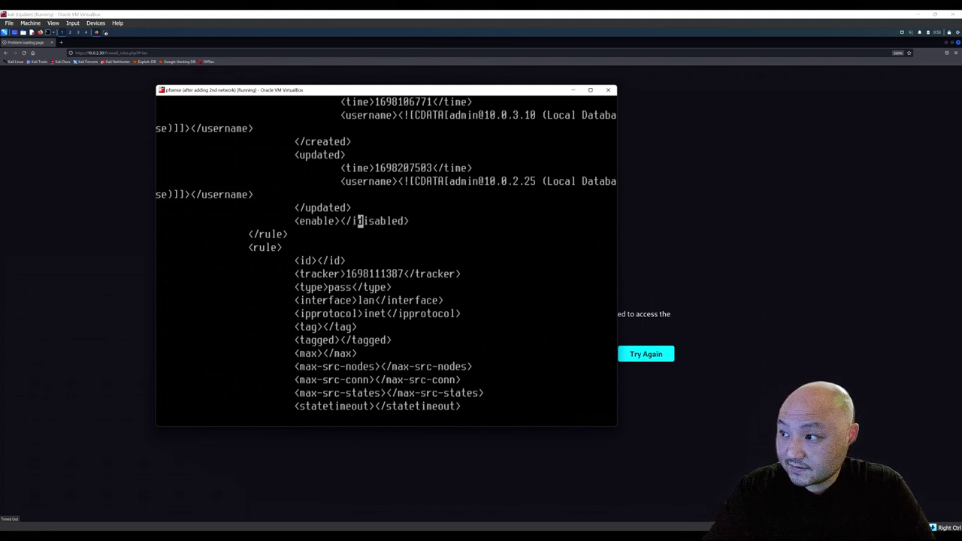
type("enable")
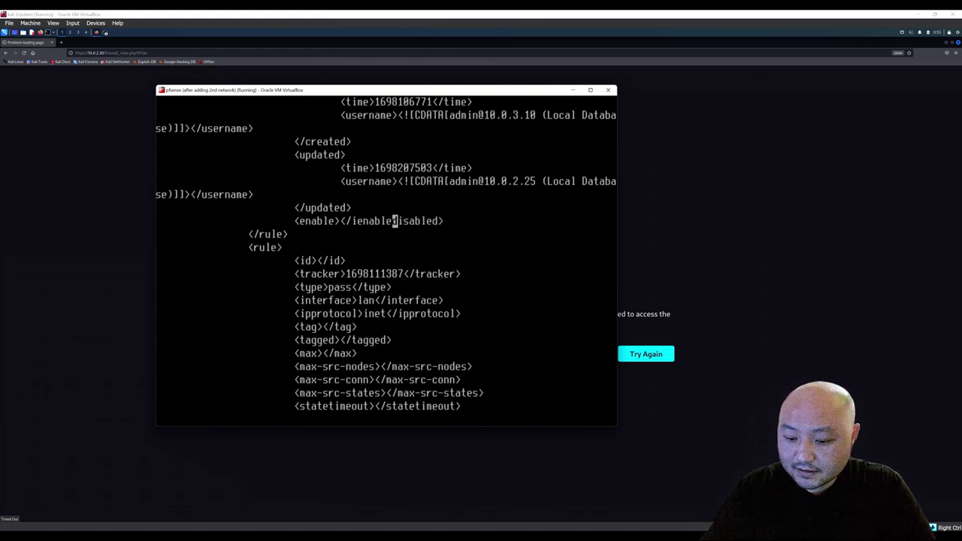
key("Delete")
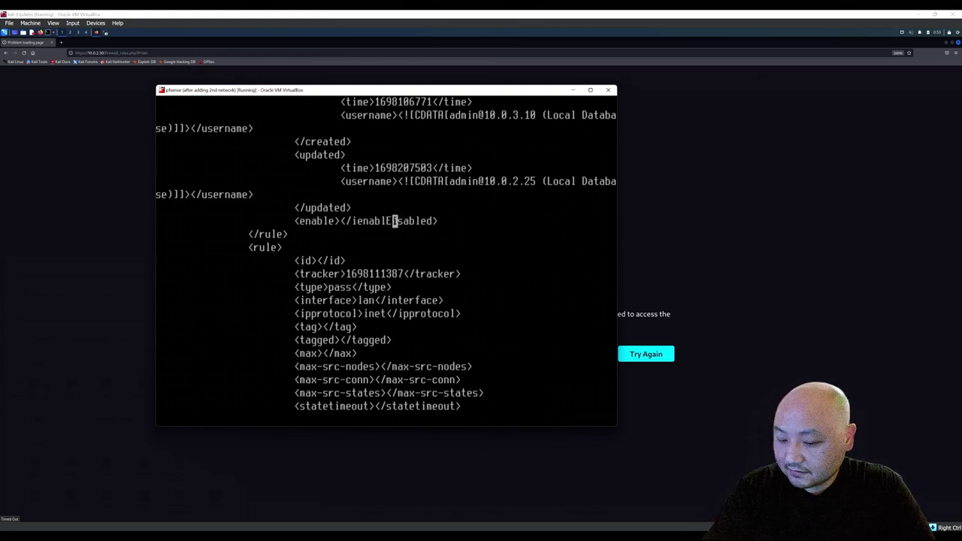
key("Delete")
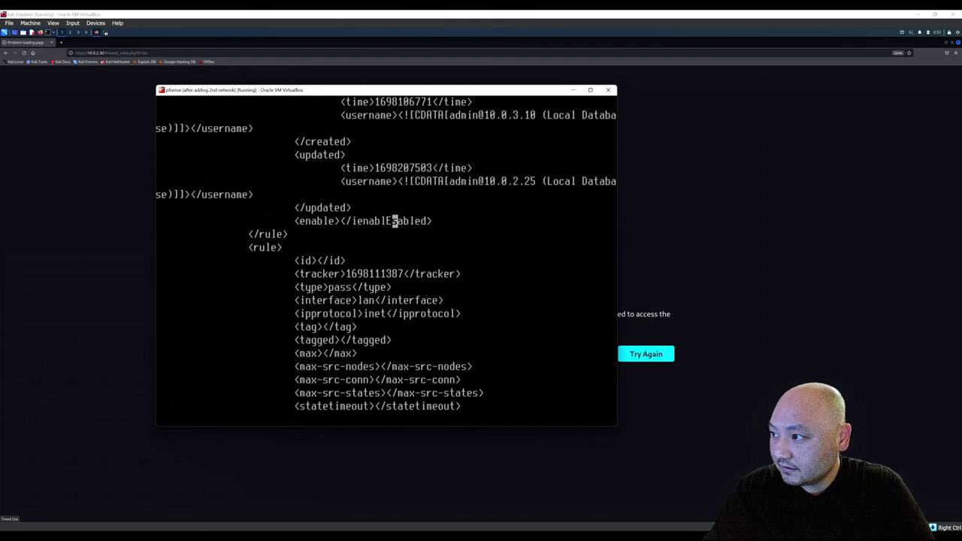
key("Left")
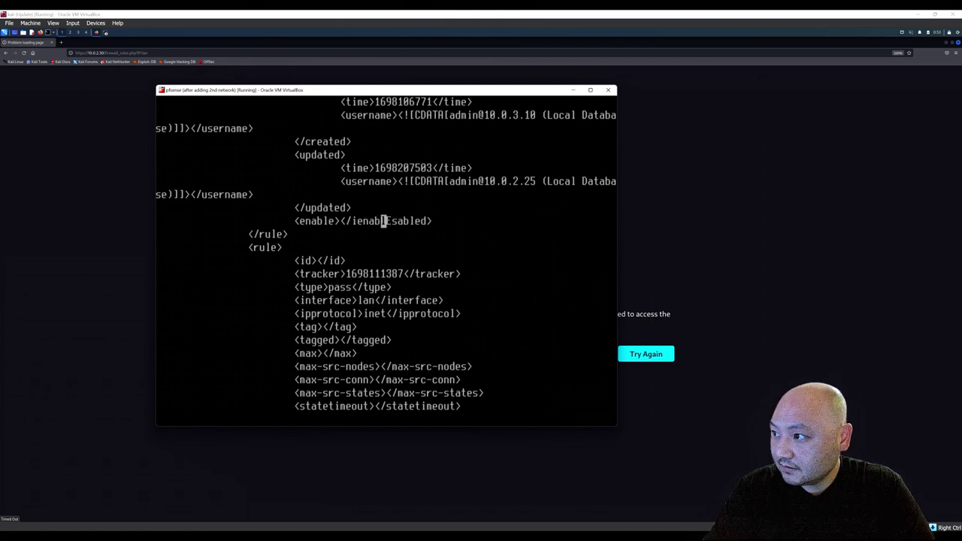
type("i")
key("Left")
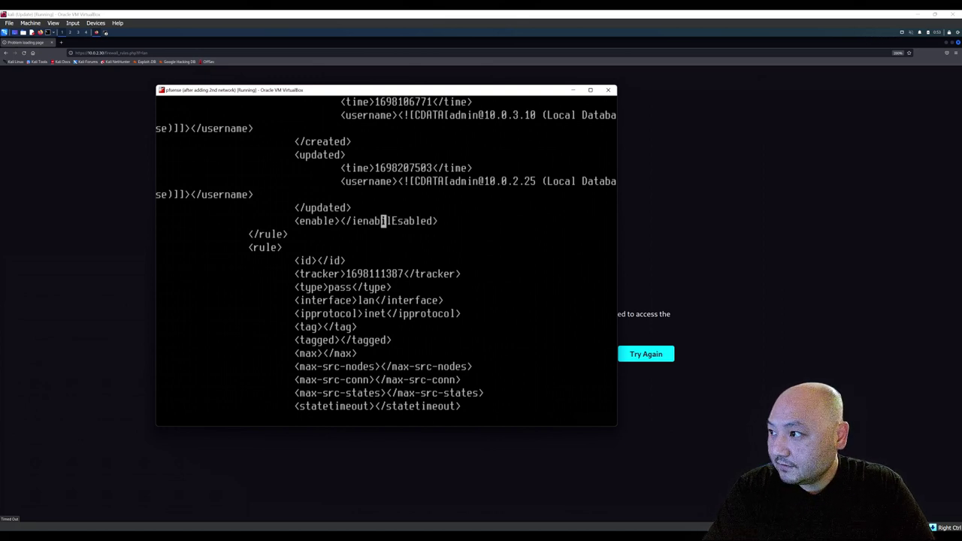
key("Delete")
type("le")
key("Delete")
type("l")
key("BackSpace")
type("L")
key("Delete")
key("Delete")
key("Delete")
key("Delete")
key("Delete")
key("Delete")
key("BackSpace")
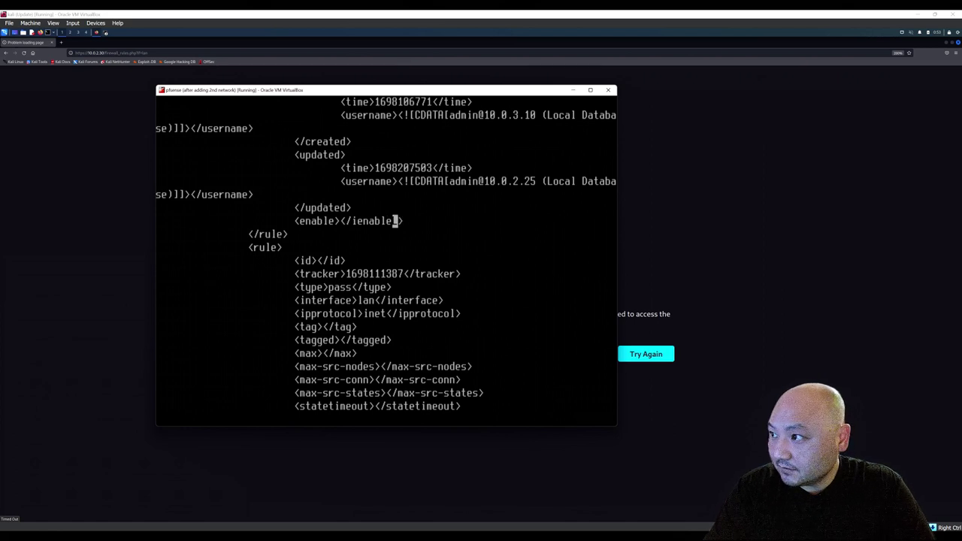
key("Left")
key("Left")
key("Left")
key("Left")
key("Left")
key("Left")
key("Left")
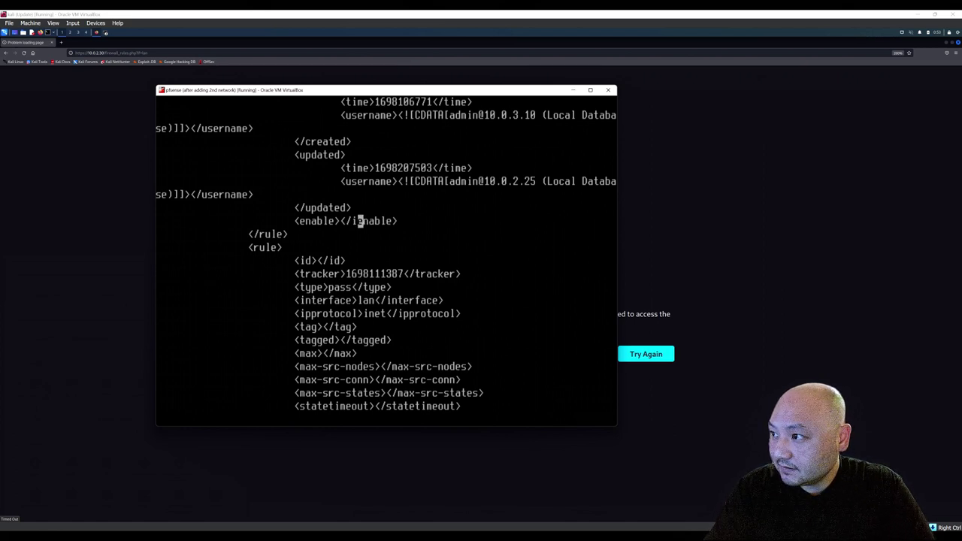
key("Delete")
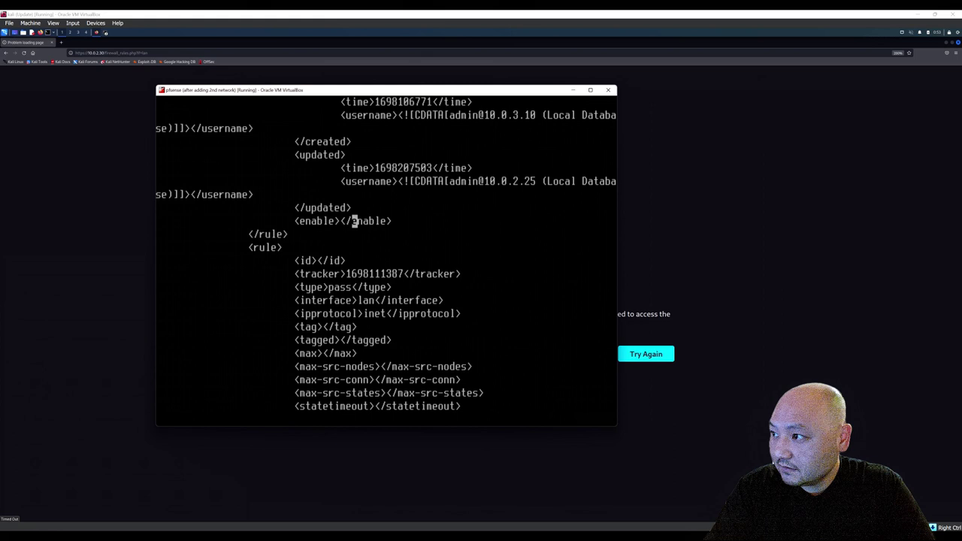
key("Down")
key("Down")
key("Down")
key("Down")
key("Down")
key("Down")
key("Down")
key("Down")
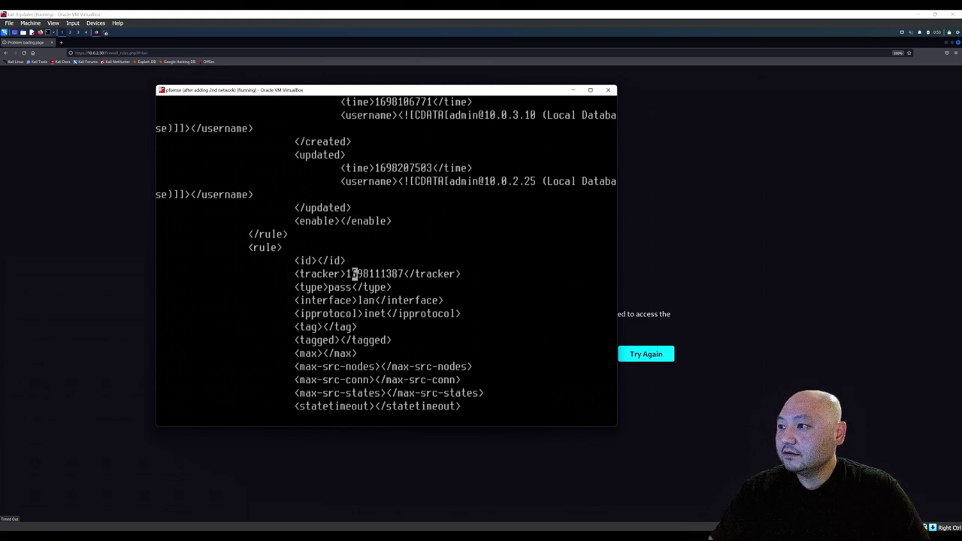
Move down to the LAN any-to-any rule and change its opening <disabled> tag to <enable>.
key("Down")
key("Down")
key("Down")
key("Down")
key("Down")
key("Down")
key("Down")
key("Down")
key("Down")
key("Down")
key("Down")
key("Down")
key("Down")
key("Down")
key("Down")
key("Down")
key("Down")
key("Down")
key("Down")
key("Down")
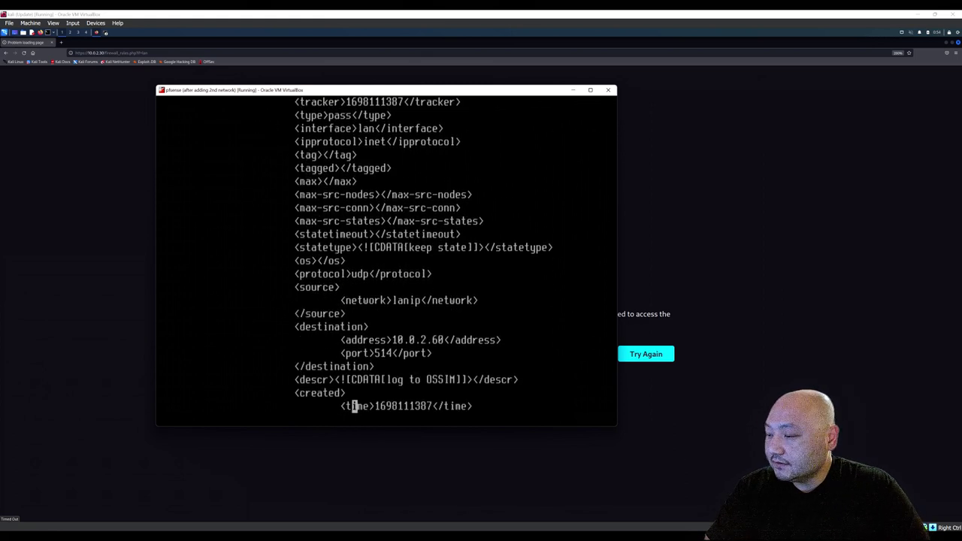
key("Down")
key("Down")
key("Down")
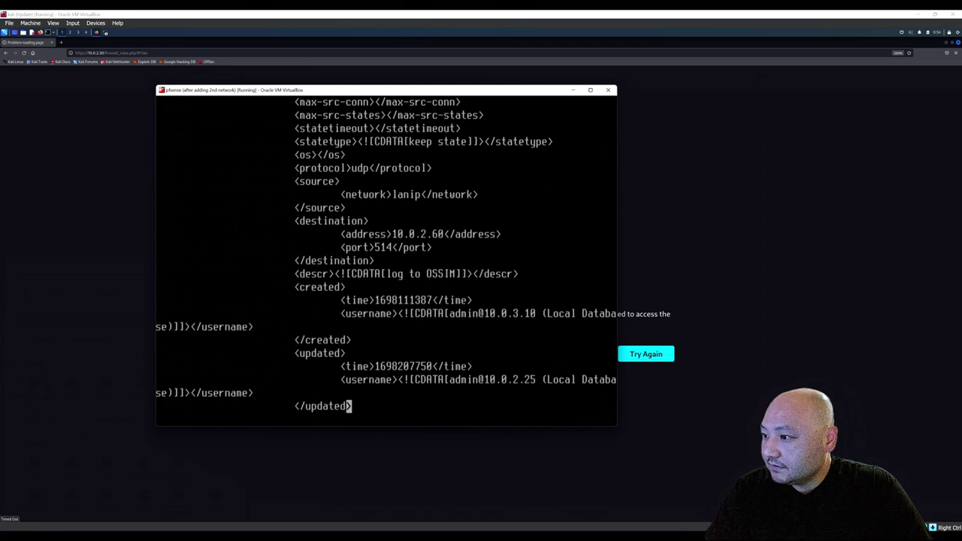
key("Down")
key("Down")
key("Down")
key("Down")
key("Down")
key("Down")
key("Down")
key("Down")
key("Down")
key("Down")
key("Down")
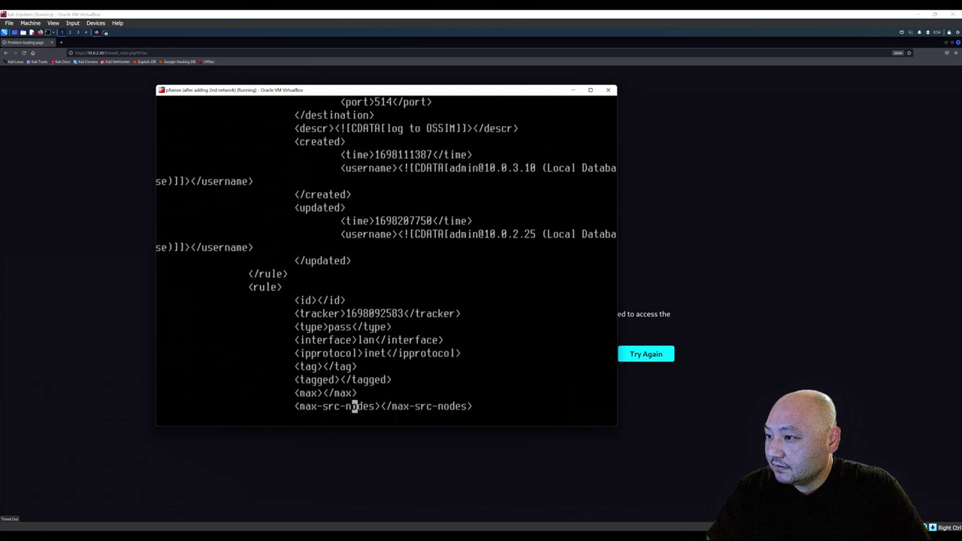
key("Down")
key("Down")
key("Down")
key("Down")
key("Down")
key("Down")
key("Down")
key("Down")
key("Down")
key("Down")
key("Down")
key("Down")
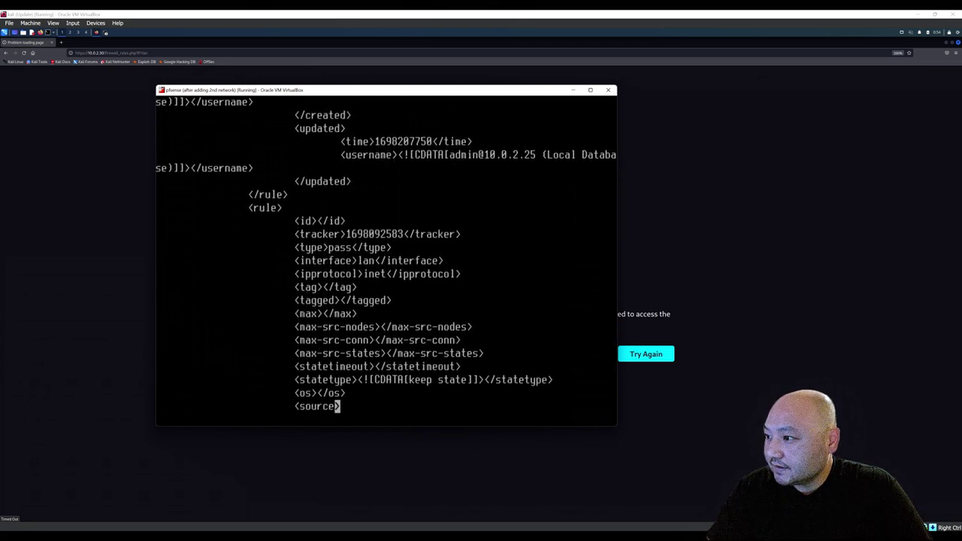
key("Down")
key("Down")
key("Down")
key("Down")
key("Down")
key("Down")
key("Down")
key("Down")
key("Down")
key("Down")
key("Down")
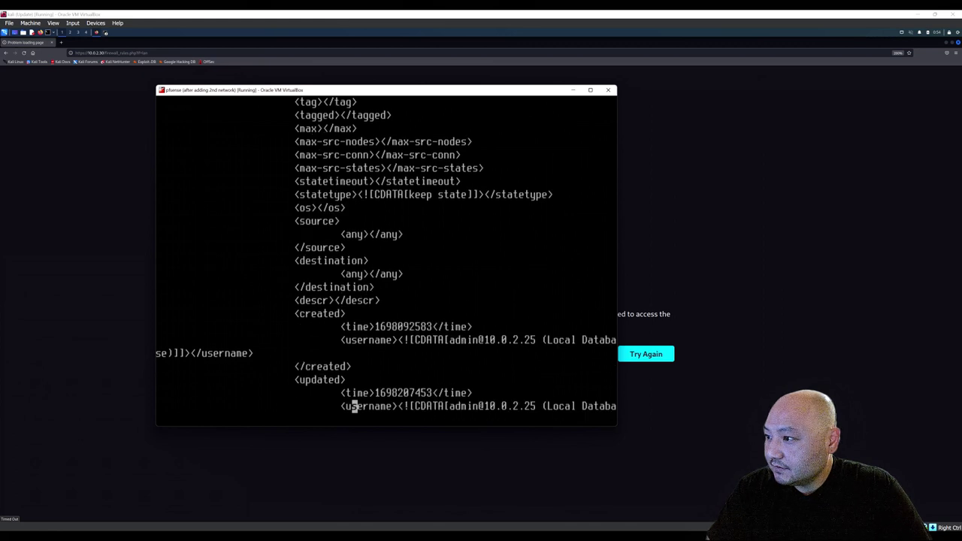
key("Up")
key("Up")
key("Left")
key("Left")
key("Left")
key("Left")
key("Left")
key("Left")
key("Left")
key("Left")
key("Left")
key("Left")
key("Right")
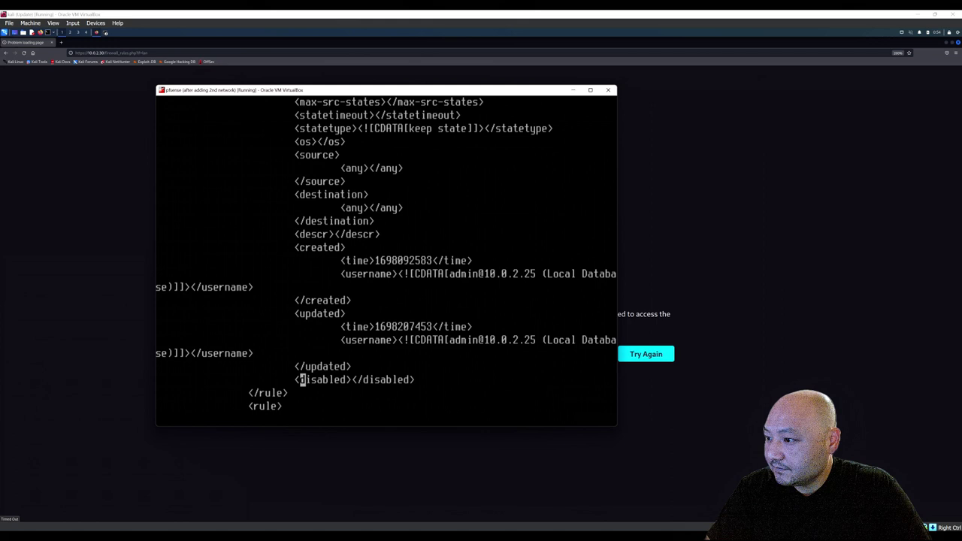
type("i")
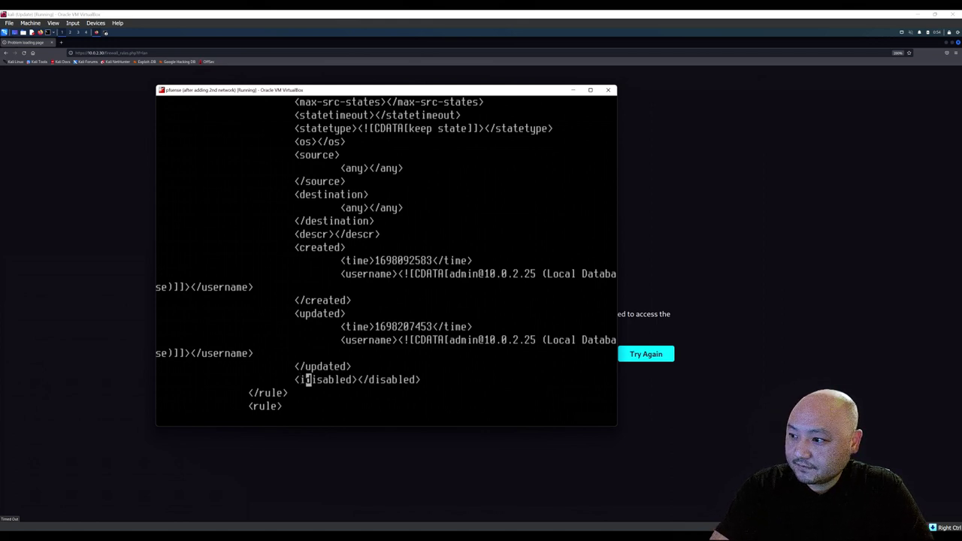
type("enable")
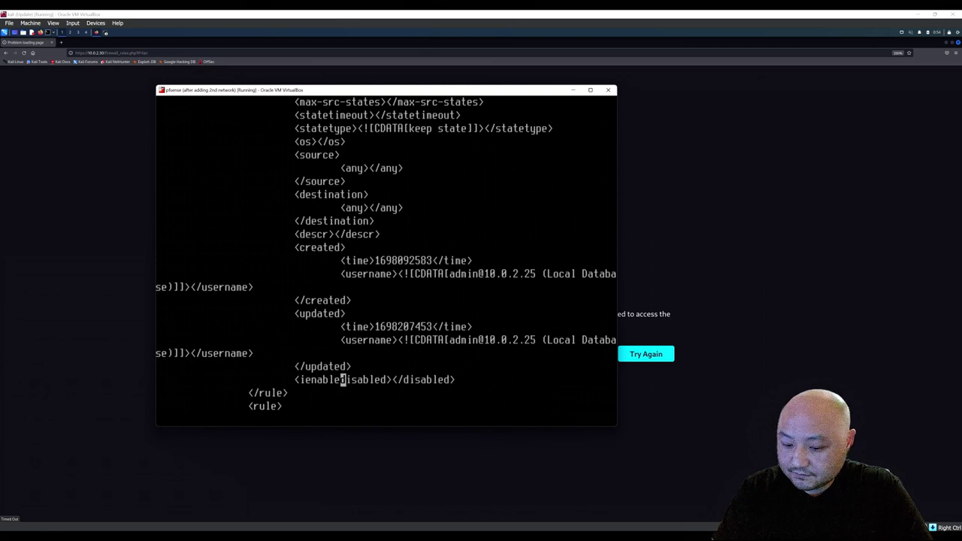
key("Right")
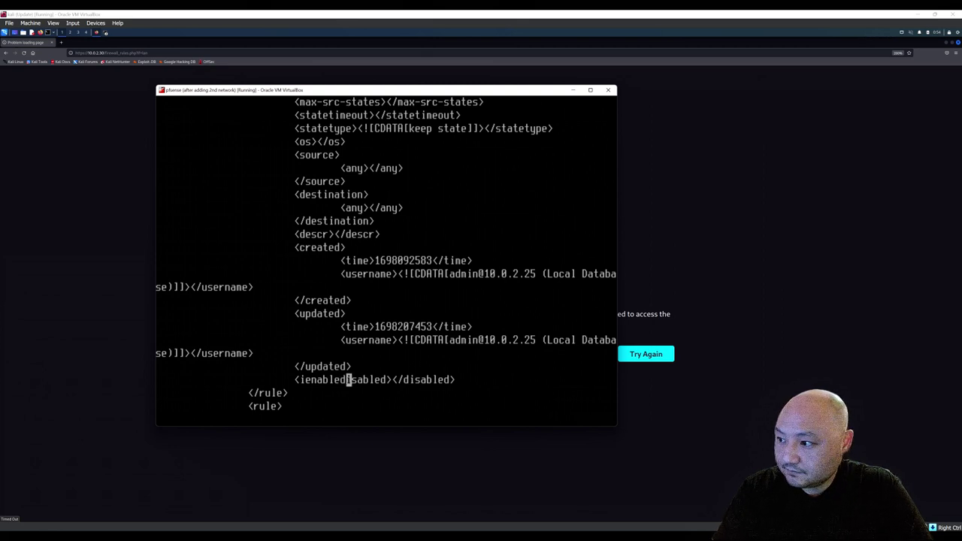
key("Delete")
key("Delete")
key("Left")
key("Delete")
key("Delete")
key("Delete")
key("Delete")
key("Delete")
key("Delete")
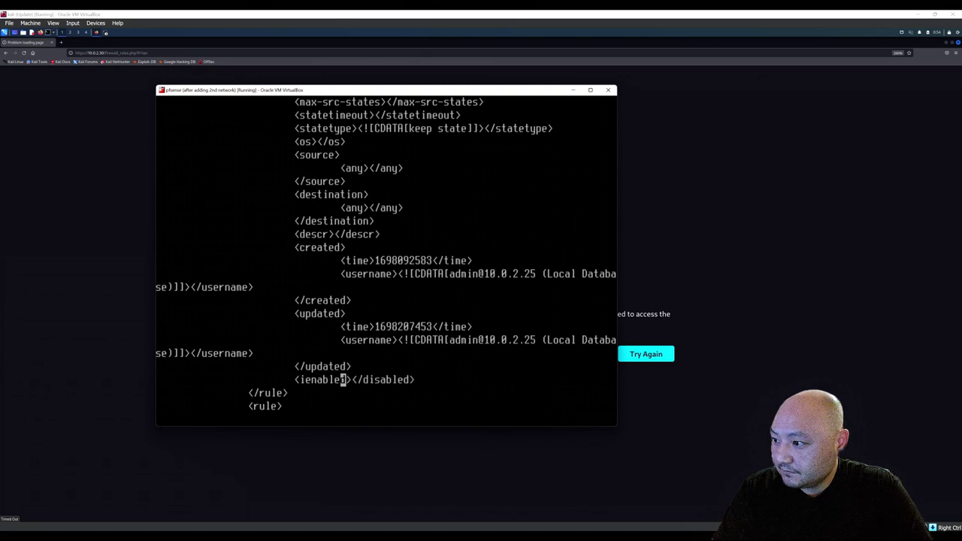
key("Left")
key("Left")
key("Left")
key("Left")
key("Left")
key("Left")
key("Left")
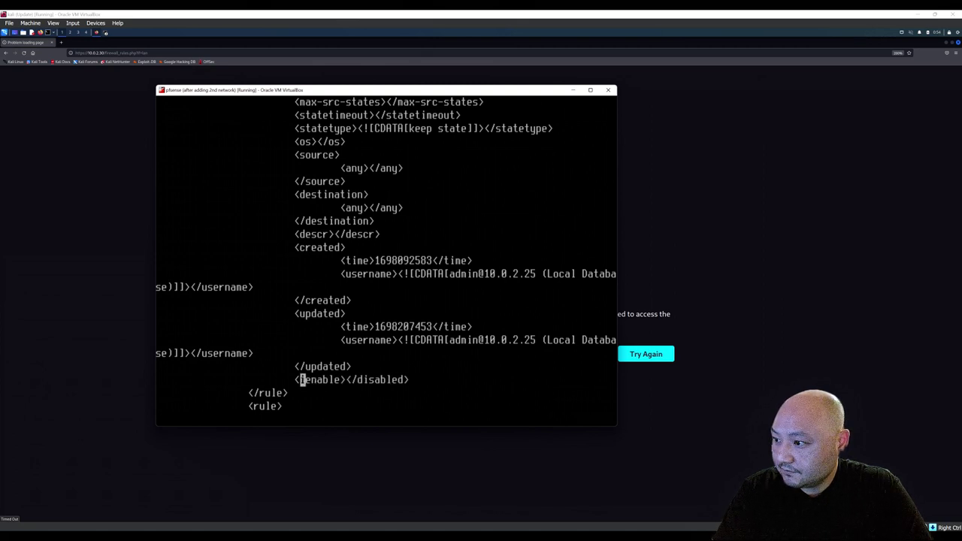
key("Delete")
Change the LAN any-to-any rule's closing tag to </enable>.
key("Right")
key("Right")
key("Right")
key("Right")
key("Right")
key("Right")
key("Right")
key("Right")
key("Right")
key("Right")
key("Right")
key("Right")
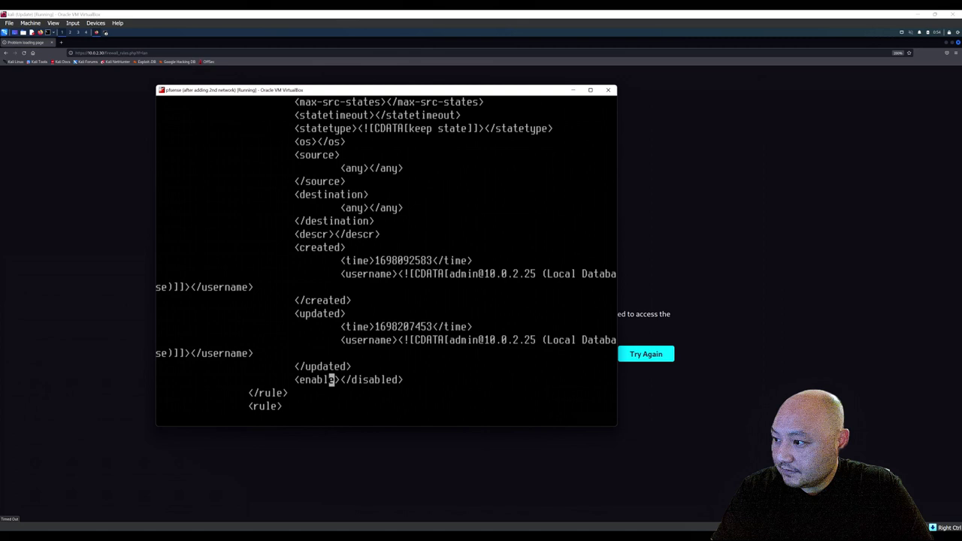
key("Left")
key("Left")
key("Left")
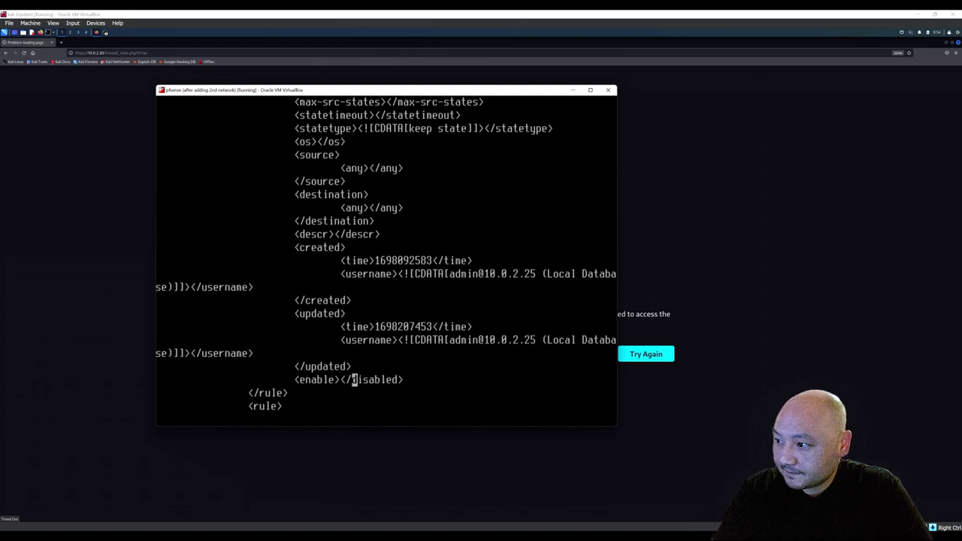
type("ienable")
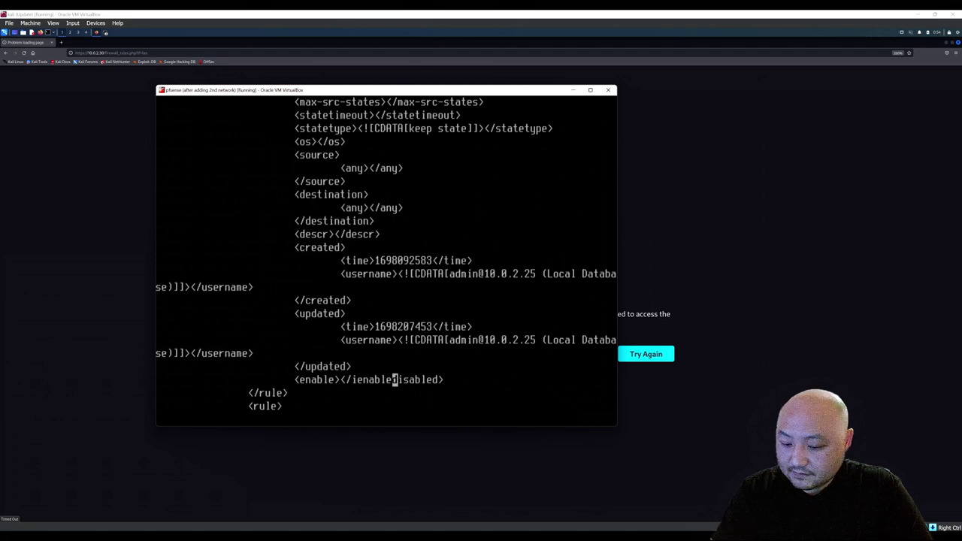
key("Delete")
key("Delete")
key("Delete")
key("Delete")
key("Delete")
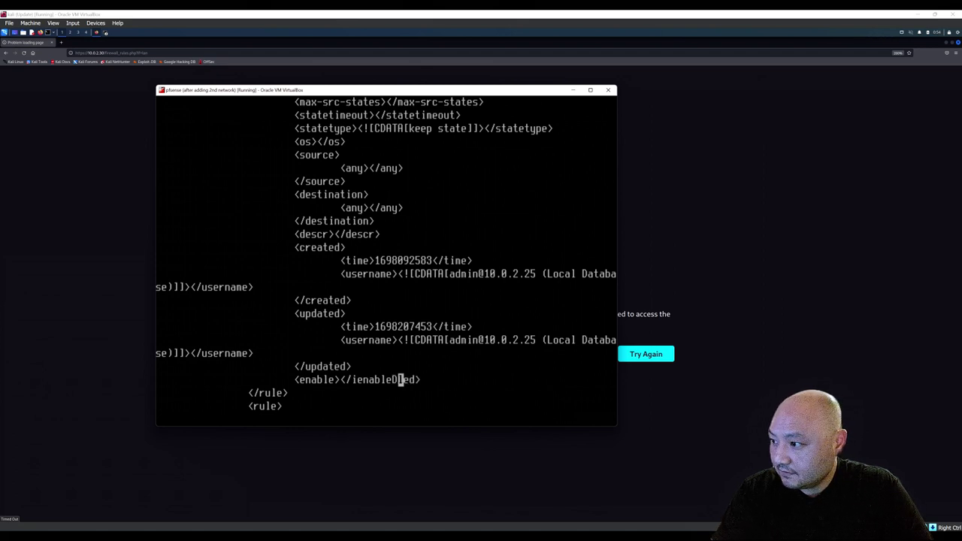
key("Delete")
key("Delete")
key("BackSpace")
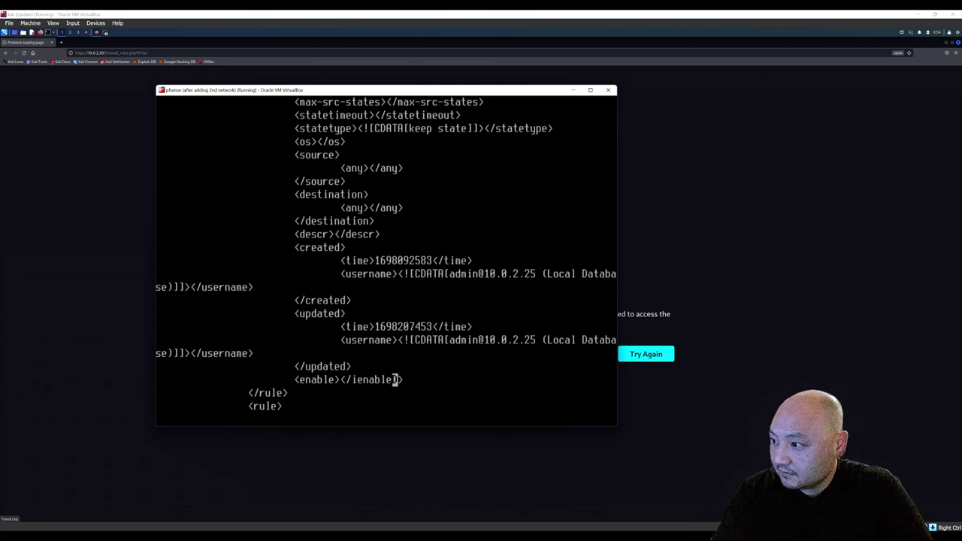
key("Left")
key("Left")
key("Left")
key("Left")
key("Left")
key("Left")
key("Left")
key("Delete")
Move to the Internal_Host TCP rule and change its opening <disabled> tag to <enable>.
key("Down")
key("Down")
key("Down")
key("Down")
key("Down")
key("Down")
key("Down")
key("Down")
key("Down")
key("Down")
key("Down")
key("Down")
key("Down")
key("Down")
key("Down")
key("Down")
key("Down")
key("Down")
key("Down")
key("Down")
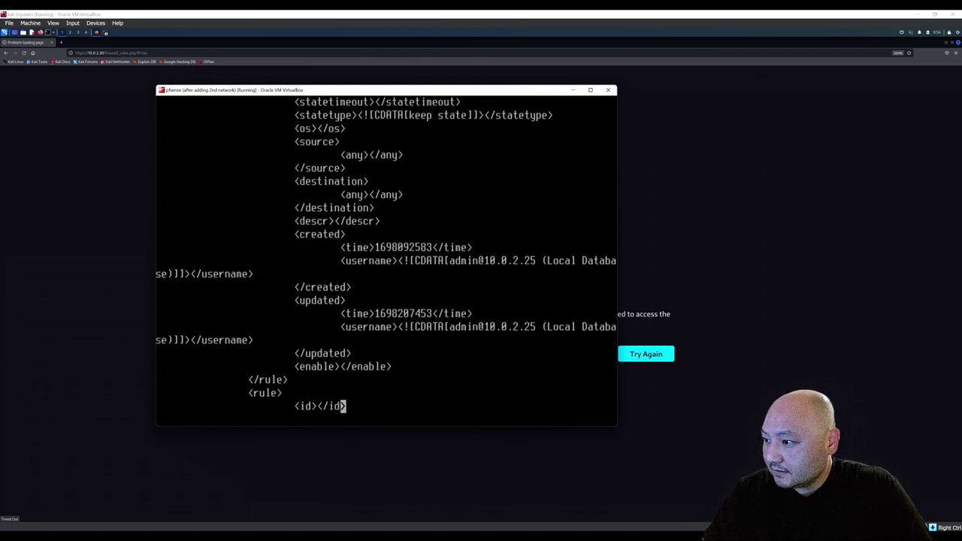
key("Down")
key("Down")
key("Down")
key("Down")
key("Down")
key("Down")
key("Down")
key("Down")
key("Down")
key("Down")
key("Down")
key("Down")
key("Down")
key("Down")
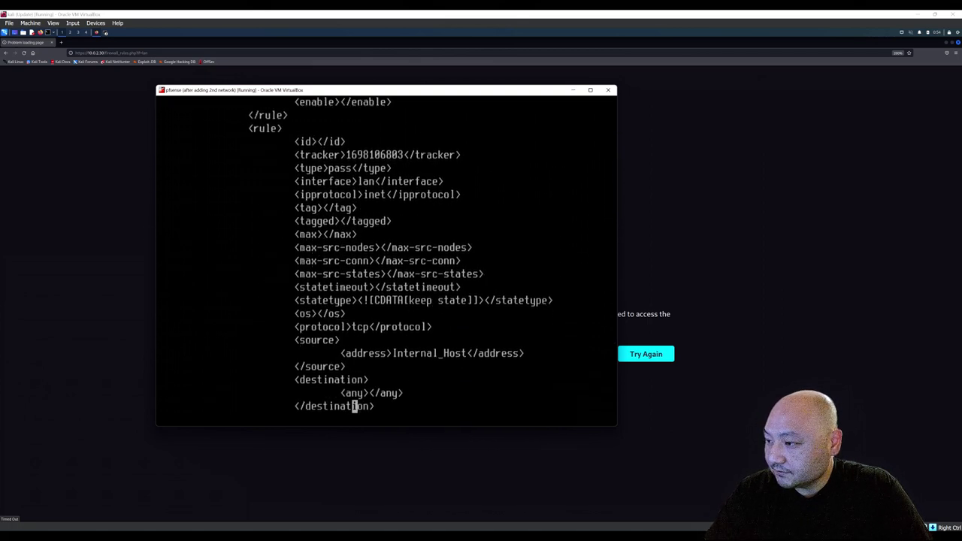
key("Down")
key("Up")
key("Up")
key("Left")
key("Left")
key("Left")
key("Left")
key("Left")
key("Left")
key("Left")
key("Left")
key("Left")
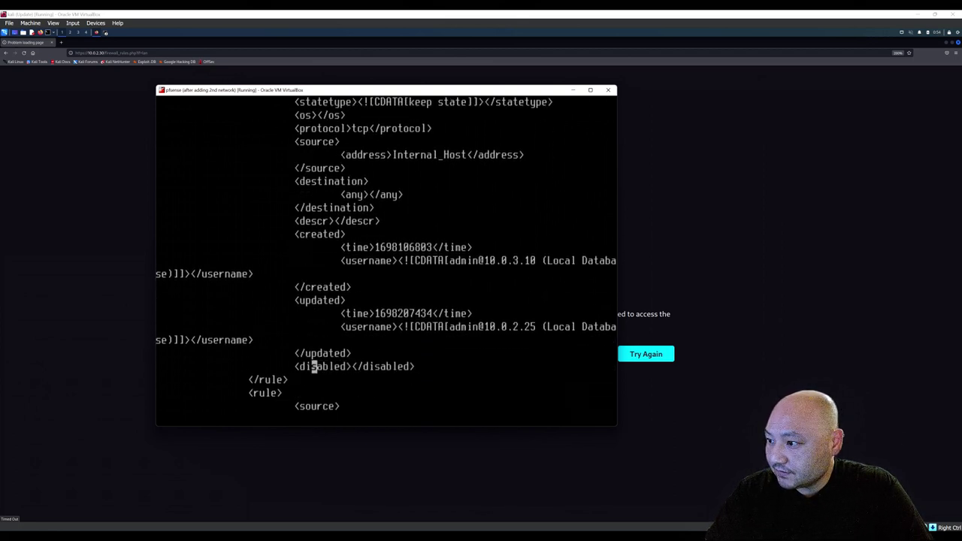
type("ienable")
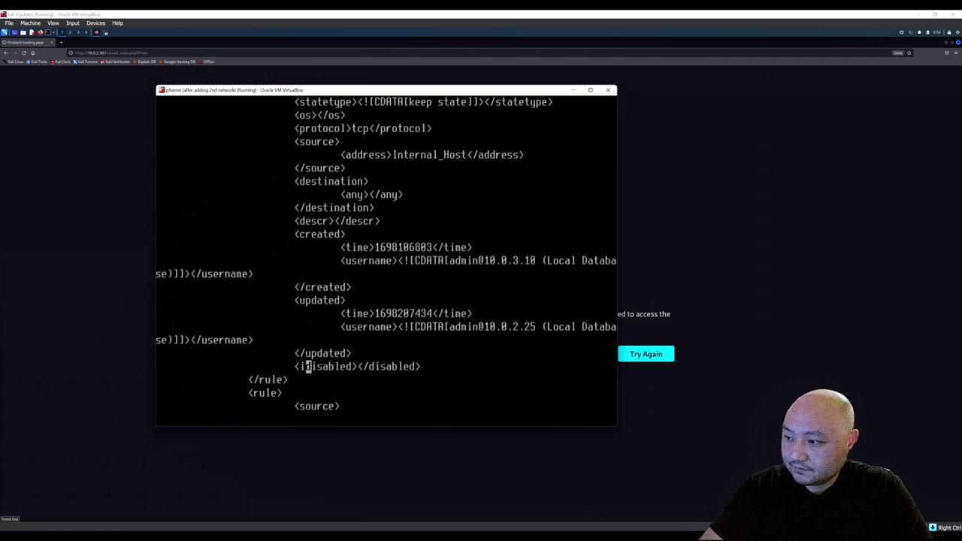
key("Right")
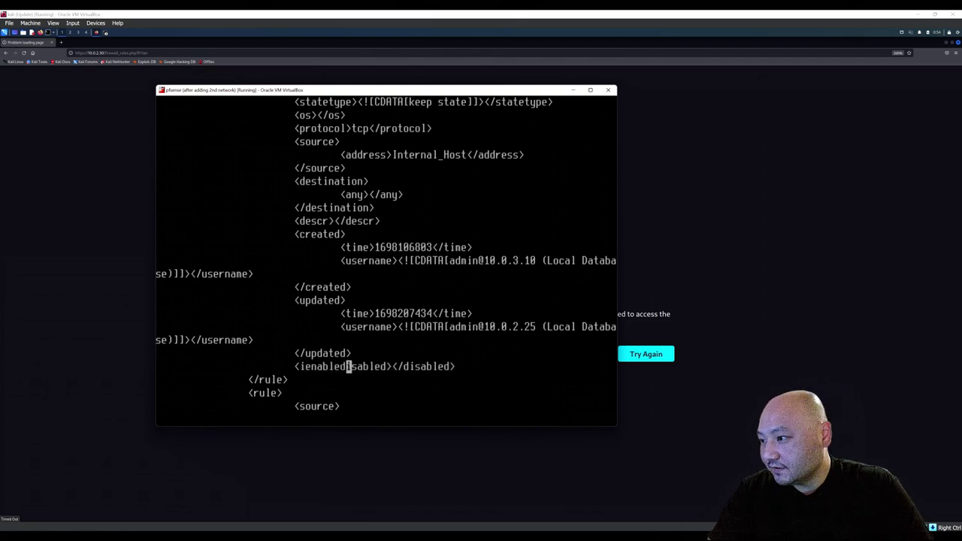
key("Delete")
key("Delete")
key("Delete")
key("Delete")
key("Delete")
key("Delete")
key("Delete")
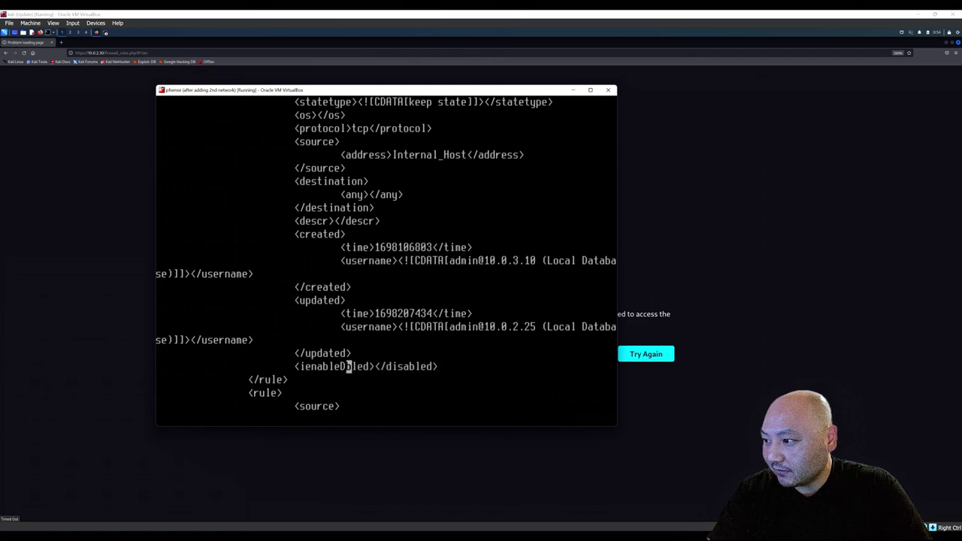
key("Delete")
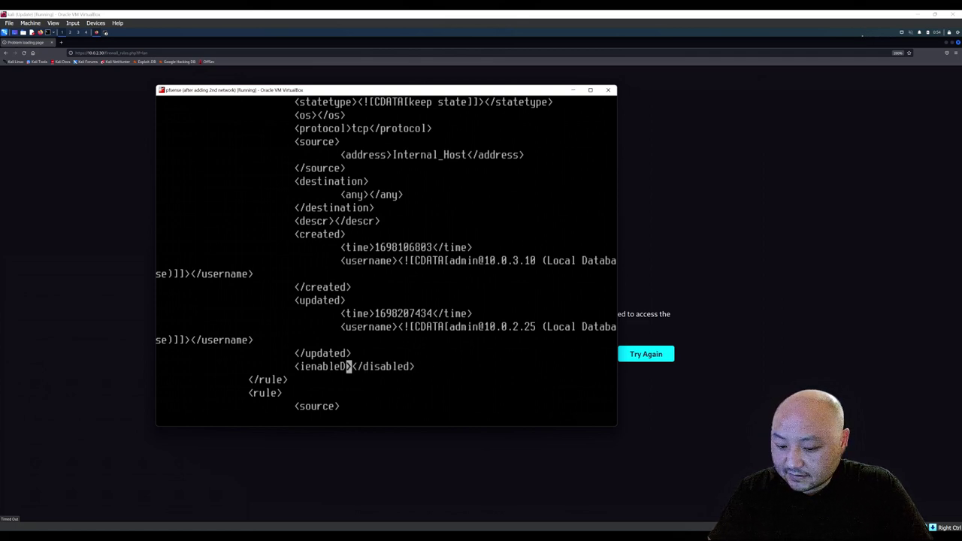
key("BackSpace")
key("Left")
key("Left")
key("Left")
key("Left")
key("Left")
key("Left")
key("Left")
key("Left")
key("Right")
key("Delete")
key("Right")
key("Right")
key("Right")
key("Right")
key("Right")
key("Right")
key("Right")
key("Right")
key("Right")
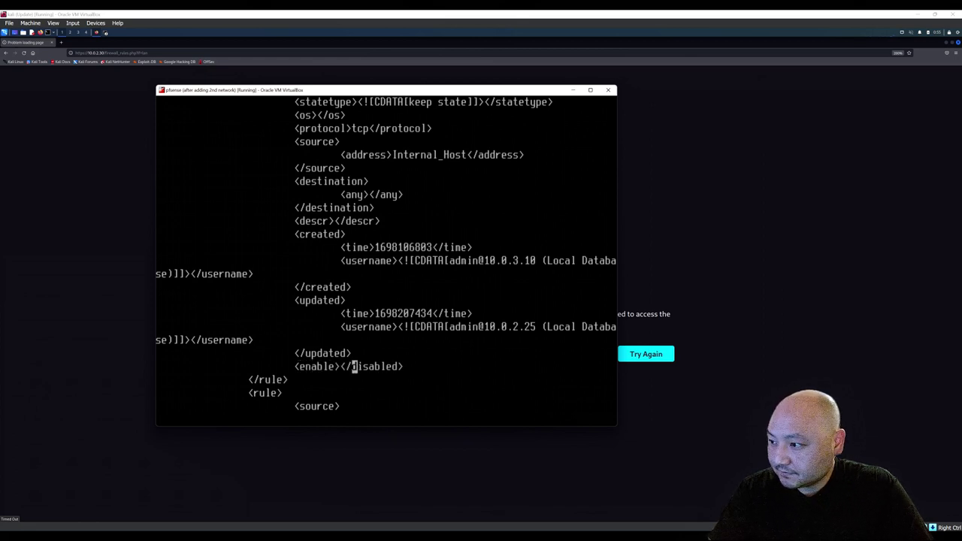
Change the Internal_Host rule's closing tag to </enable>.
type("ienable")
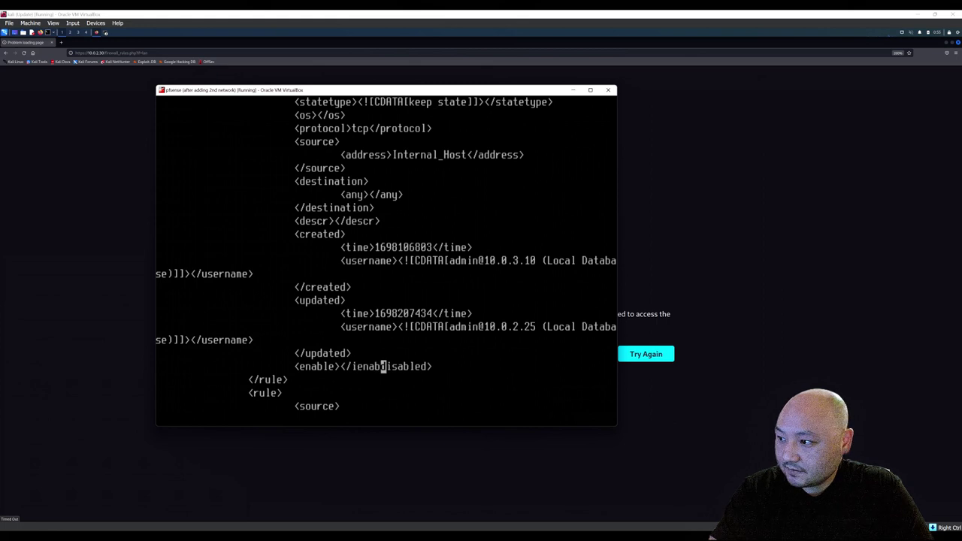
key("Right")
key("Delete")
key("Delete")
key("Delete")
key("Delete")
key("Delete")
key("Delete")
key("Delete")
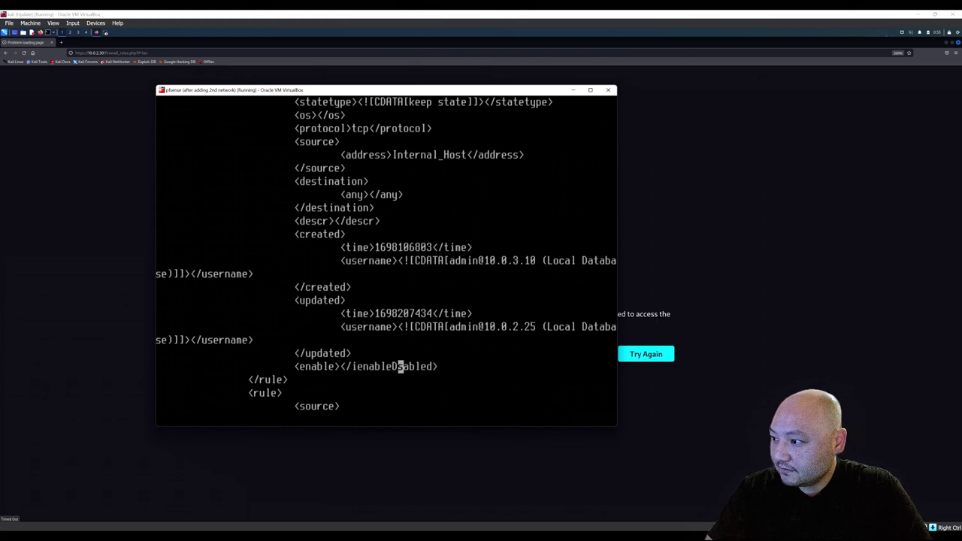
key("BackSpace")
key("Left")
key("Left")
key("Left")
key("Left")
key("Left")
key("Left")
key("BackSpace")
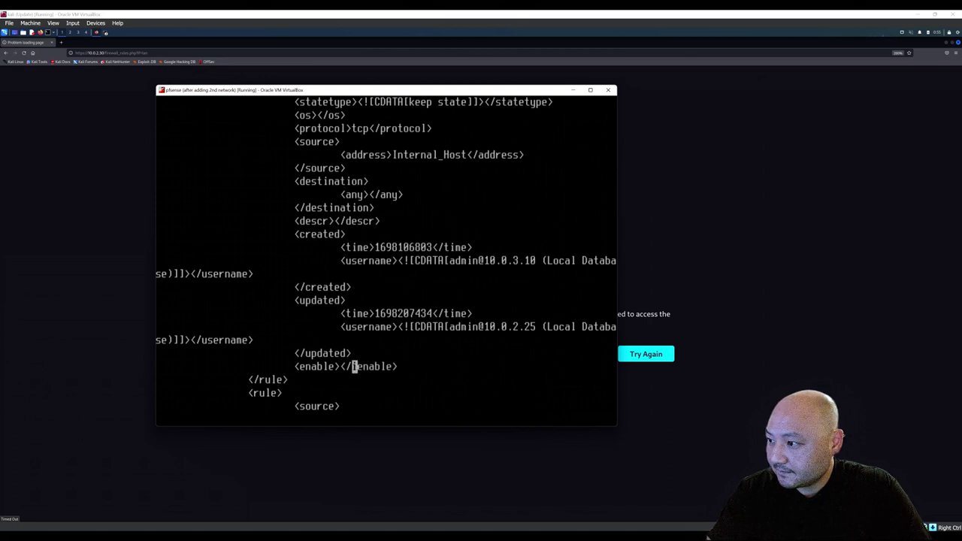
key("Down")
key("Down")
key("Down")
key("Down")
key("Down")
key("Down")
key("Down")
key("Down")
key("Down")
key("Down")
key("Down")
key("Down")
key("Down")
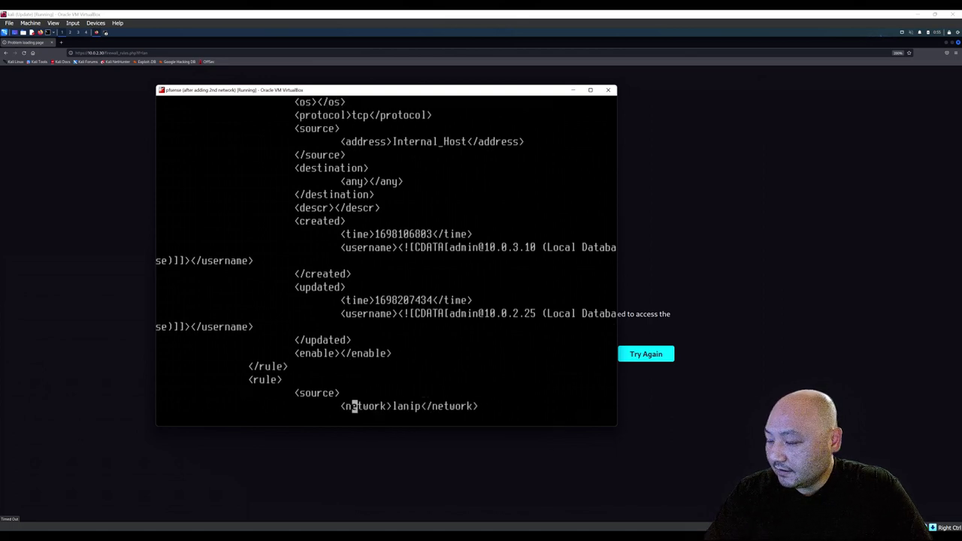
Review the rest of config.xml: aliases, cron entries, certificates and unbound settings.
key("Down")
key("Down")
key("Down")
key("Down")
key("Down")
key("Down")
key("Down")
key("Down")
key("Down")
key("Down")
key("Down")
key("Down")
key("Down")
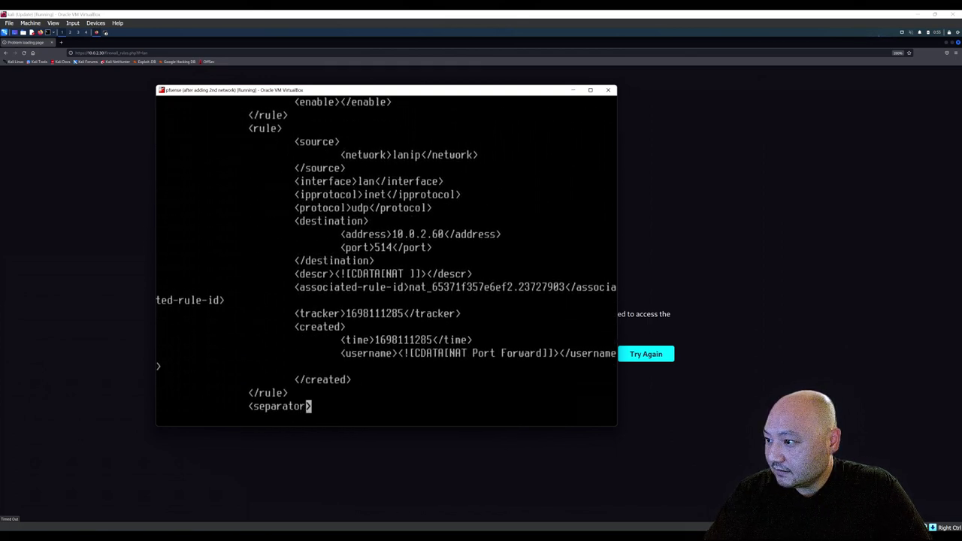
key("Down")
key("Down")
key("Down")
key("Down")
key("Down")
key("Down")
key("Down")
key("Down")
key("Down")
key("Down")
key("Down")
key("Down")
key("Down")
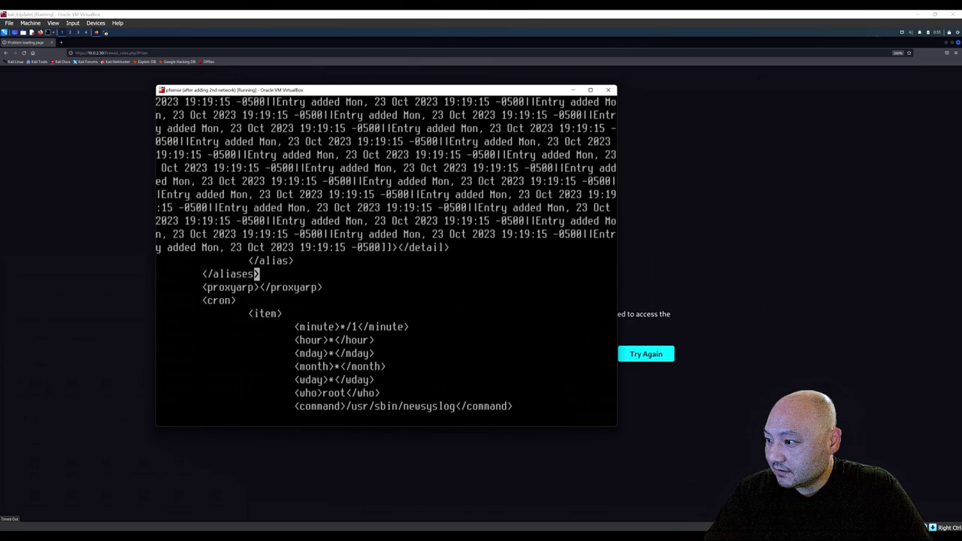
key("Down")
key("Down")
key("Down")
key("Down")
key("Down")
key("Down")
key("Down")
key("Down")
key("Down")
key("Down")
key("Down")
key("Down")
key("Down")
key("Down")
key("Down")
key("Down")
key("Down")
key("Down")
key("Down")
key("Down")
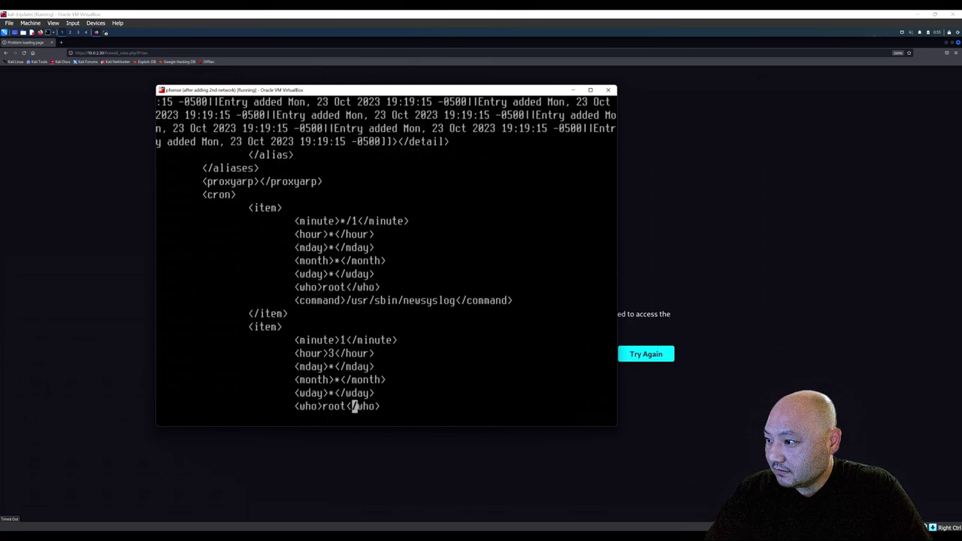
key("Down")
key("Down")
key("Down")
key("Down")
key("Down")
key("Down")
key("Down")
key("Down")
key("Down")
key("Down")
key("Down")
key("Down")
key("Down")
key("Down")
key("Down")
key("Down")
key("Down")
key("Down")
key("Down")
key("Down")
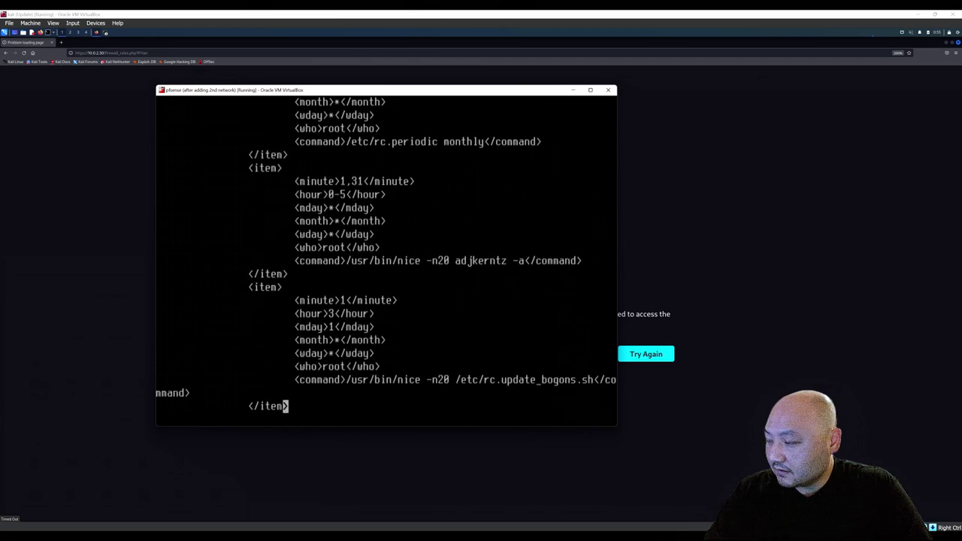
key("Down")
key("Down")
key("Down")
key("Down")
key("Down")
key("Down")
key("Down")
key("Down")
key("Down")
key("Down")
key("Down")
key("Down")
key("Down")
key("Down")
key("Down")
key("Down")
key("Down")
key("Down")
key("Down")
key("Down")
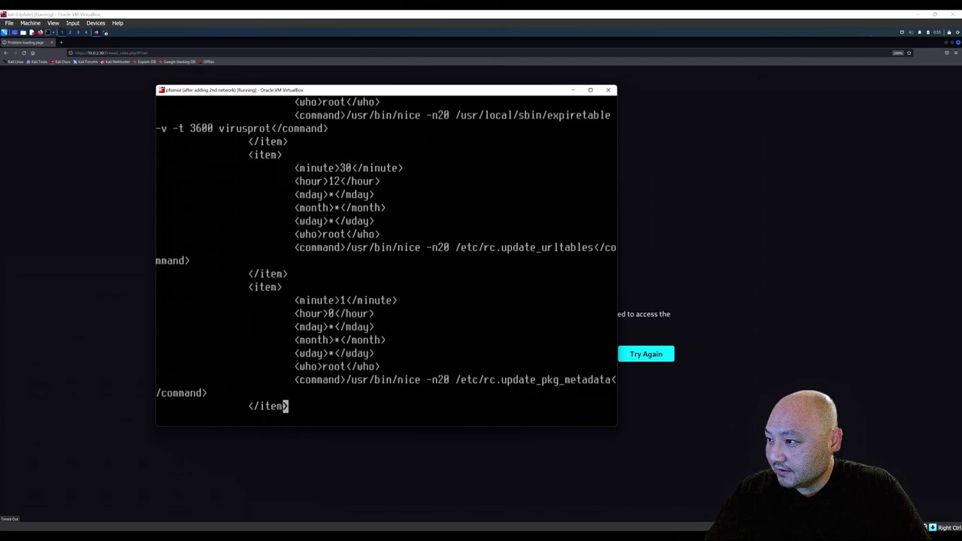
key("Down")
key("Down")
key("Down")
key("Down")
key("Down")
key("Down")
key("Down")
key("Down")
key("Down")
key("Down")
key("Down")
key("Down")
key("Down")
key("Down")
key("Down")
key("Down")
key("Down")
key("Down")
key("Down")
key("Down")
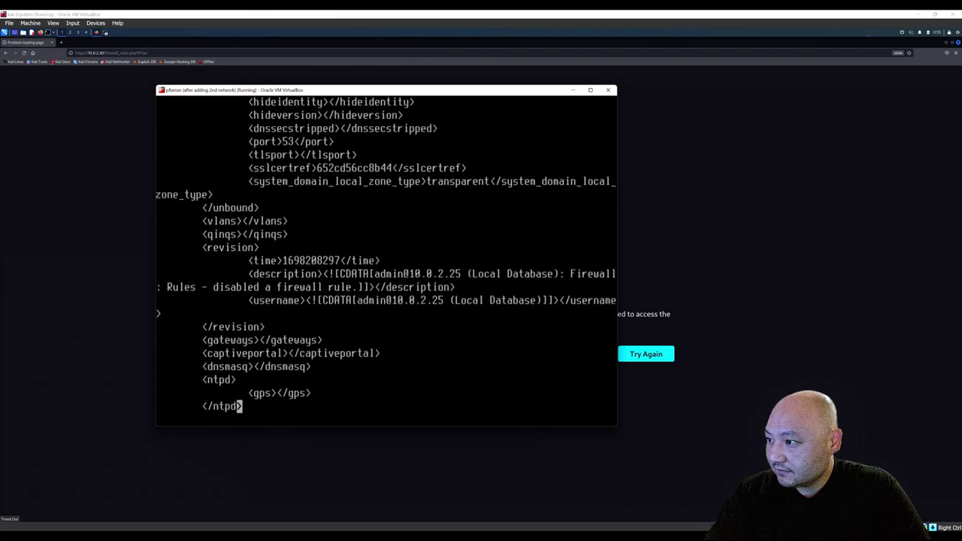
key("Up")
key("Up")
key("Up")
key("Up")
key("Up")
key("Up")
key("Up")
key("Up")
key("Up")
key("Up")
key("Up")
key("Up")
key("Up")
key("Up")
key("Up")
key("Up")
key("Up")
key("Up")
key("Up")
key("Up")
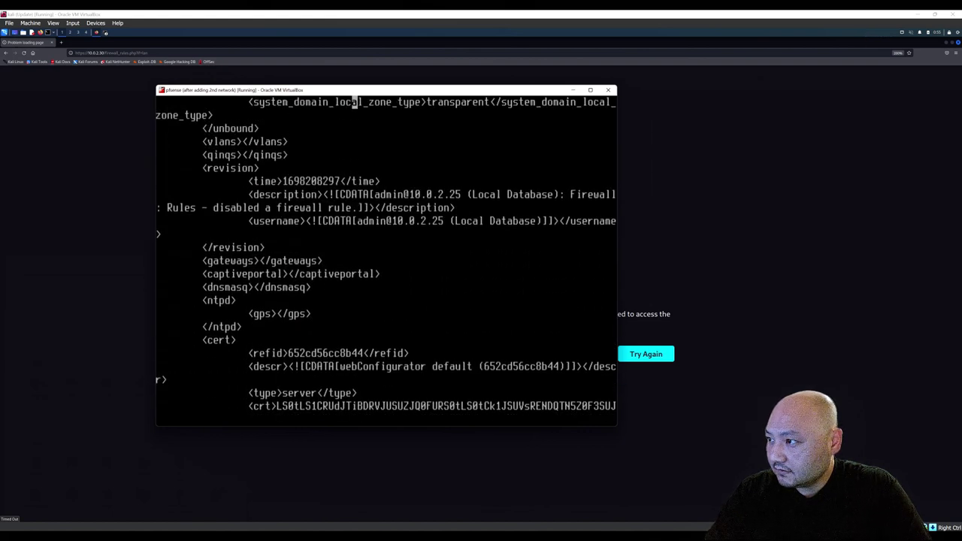
key("Down")
key("Down")
key("Down")
key("Down")
key("Down")
key("Down")
key("Down")
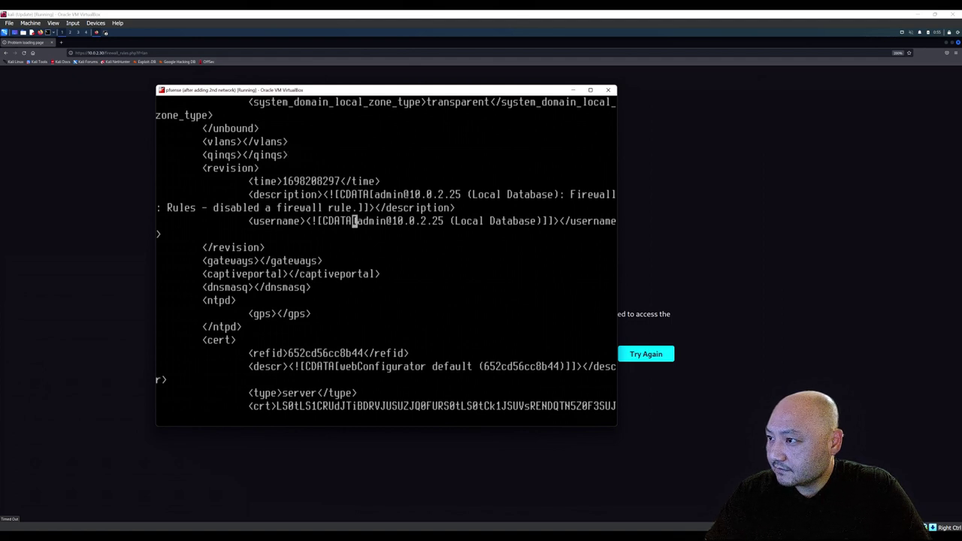
key("Up")
key("Up")
key("Up")
key("Up")
key("Up")
key("Up")
key("Up")
key("Up")
key("Up")
key("Up")
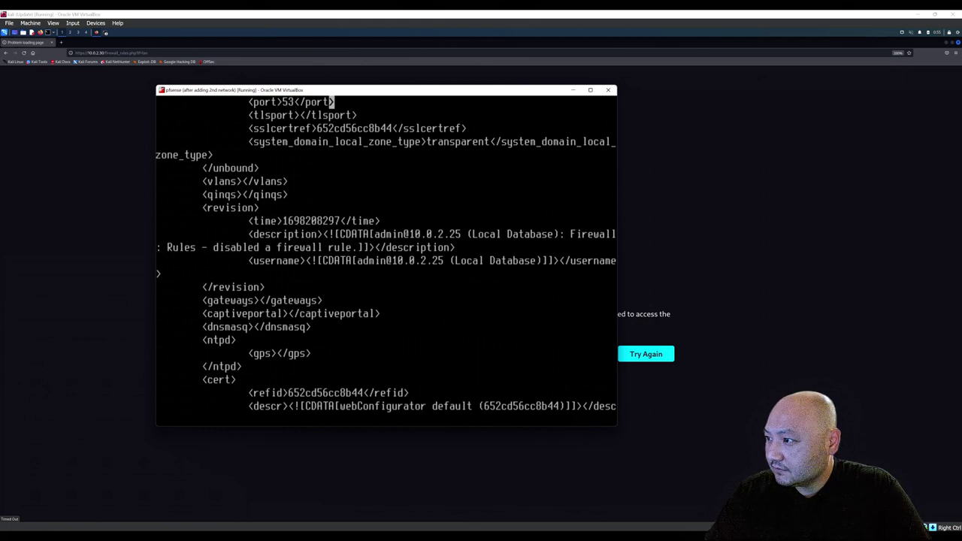
key("Up")
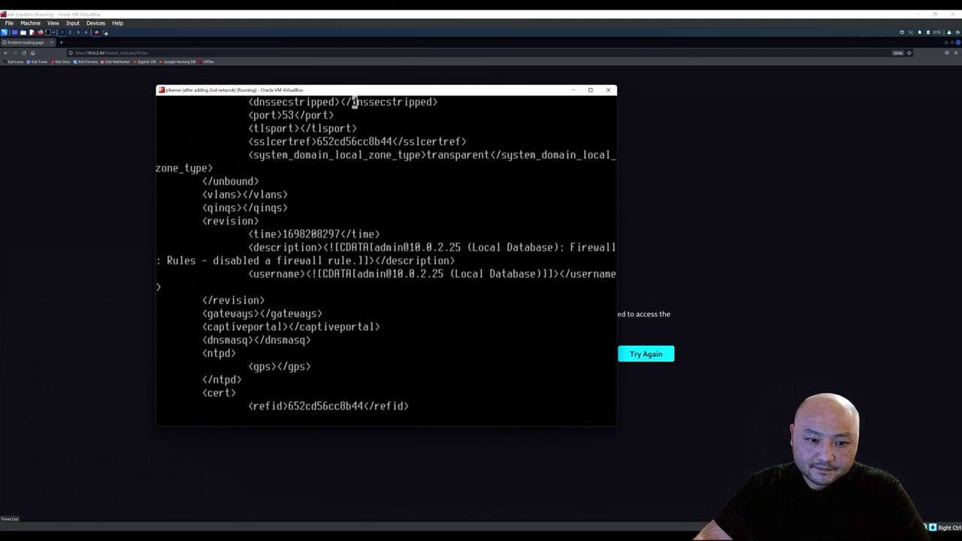
Return to the pfSense console and save and quit config.xml with :wq!
left_click(128, 188)
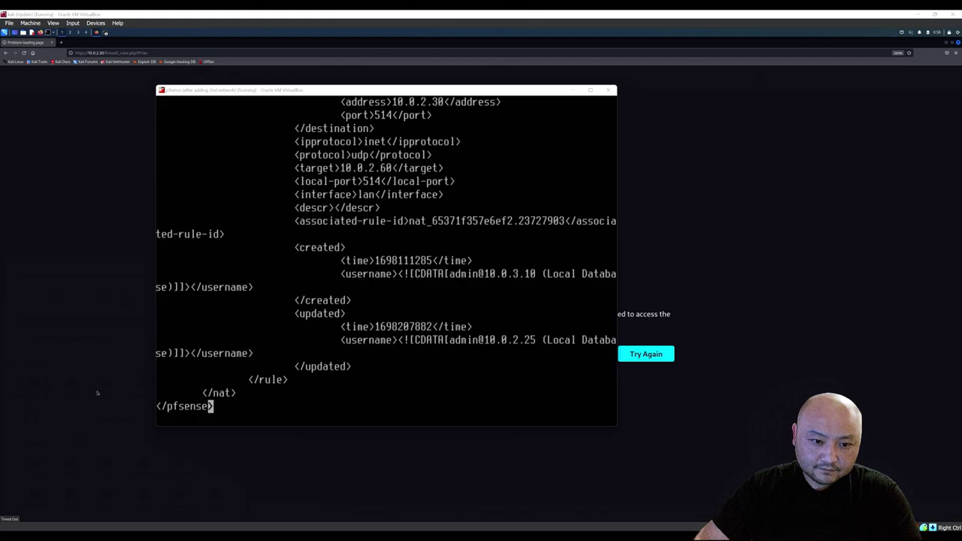
left_click(316, 264)
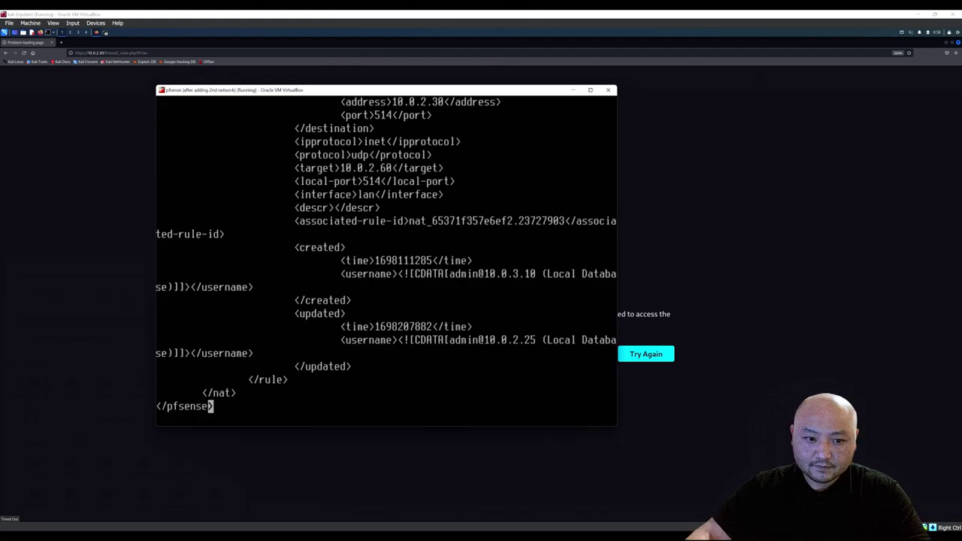
key("Up")
key("Up")
key("Up")
key("Down")
key("Down")
key("Down")
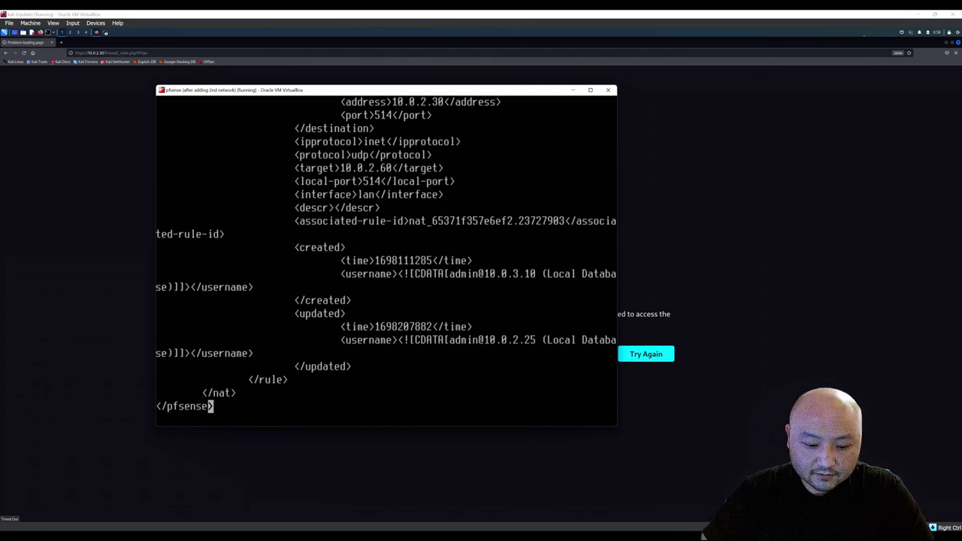
type(":")
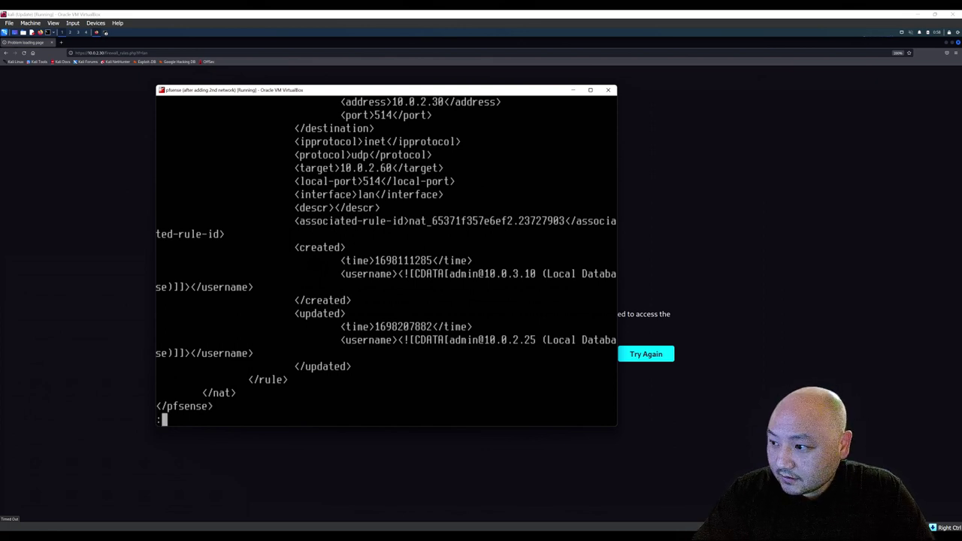
type("wq")
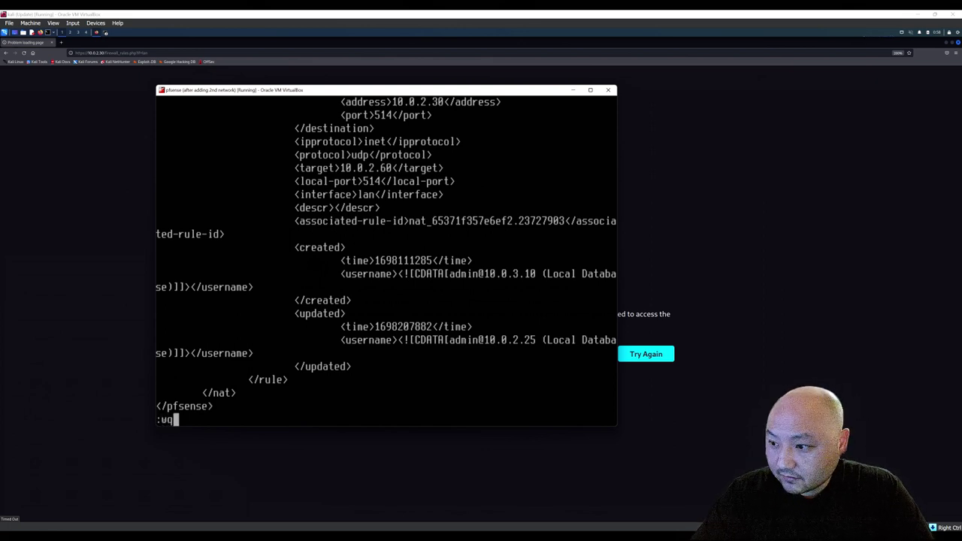
type("!")
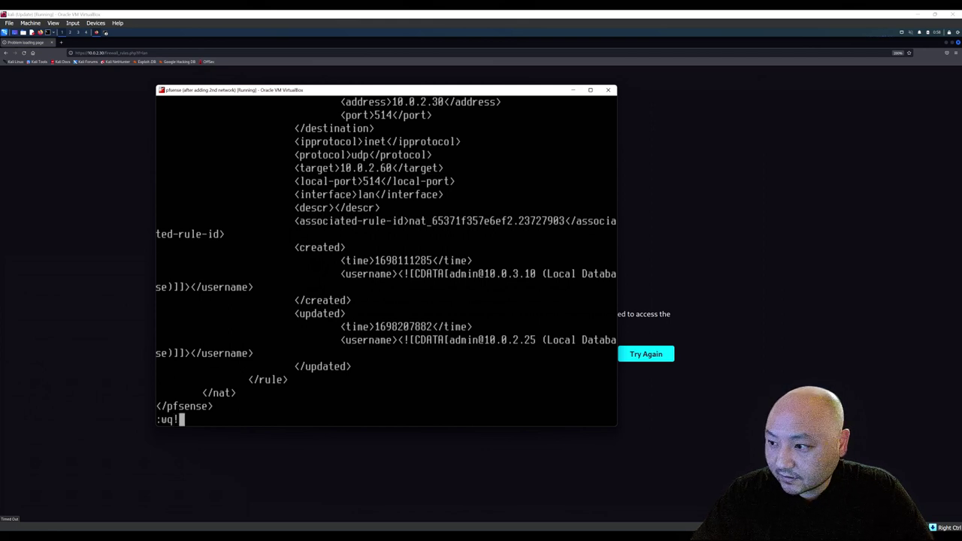
key("Return")
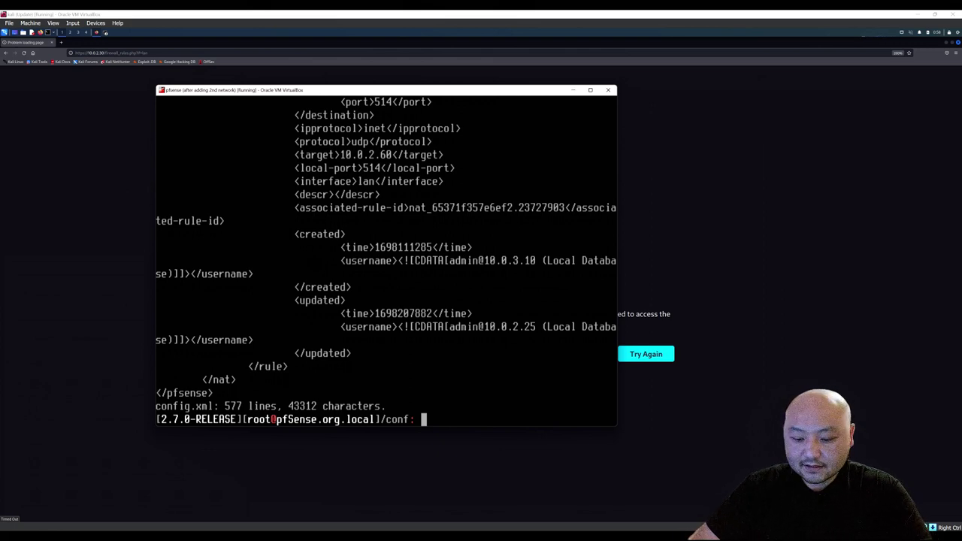
left_click(113, 171)
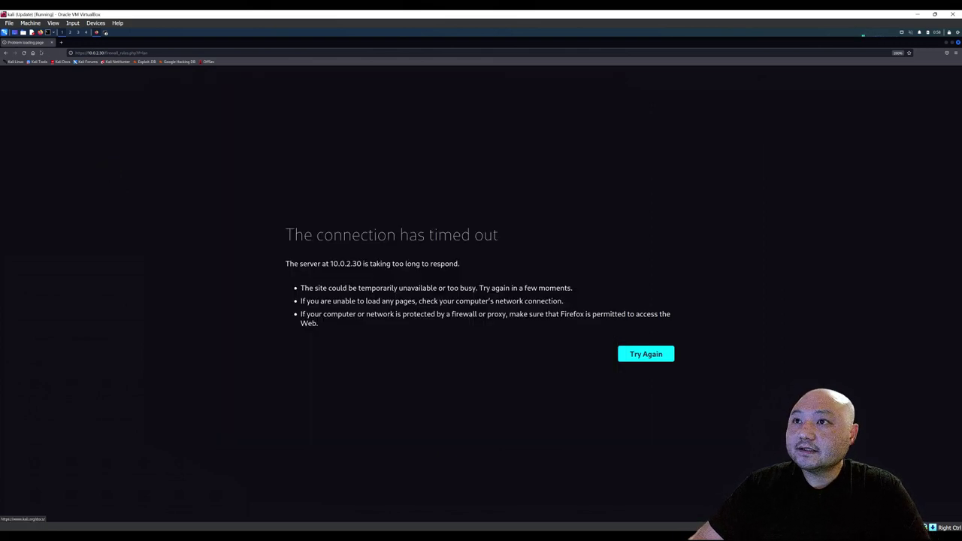
left_click(27, 52)
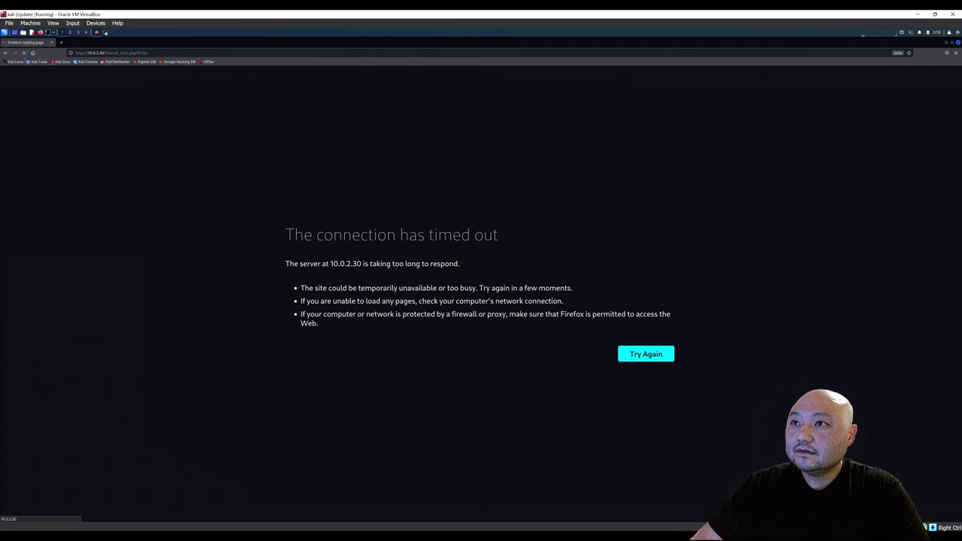
left_click(105, 53)
left_click(106, 53)
left_click_drag(105, 53, 186, 50)
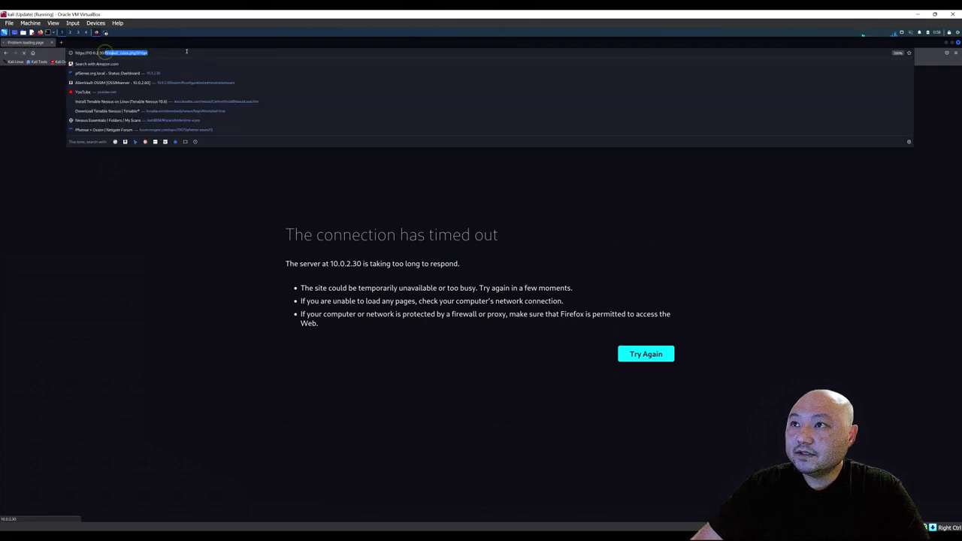
key("BackSpace")
key("Return")
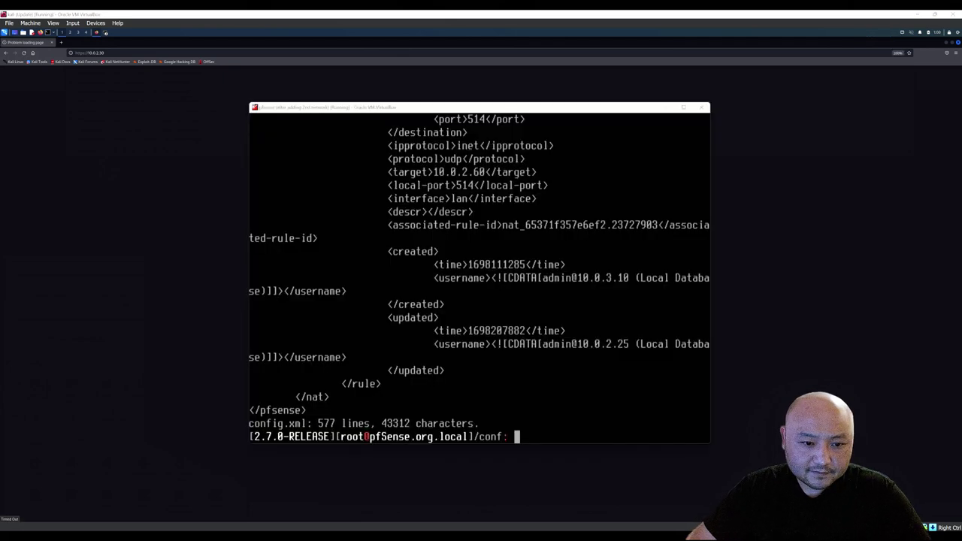
Run 'pfSsh.php playback enableallowallwan' in the pfSense shell, using Tab completion.
left_click(517, 426)
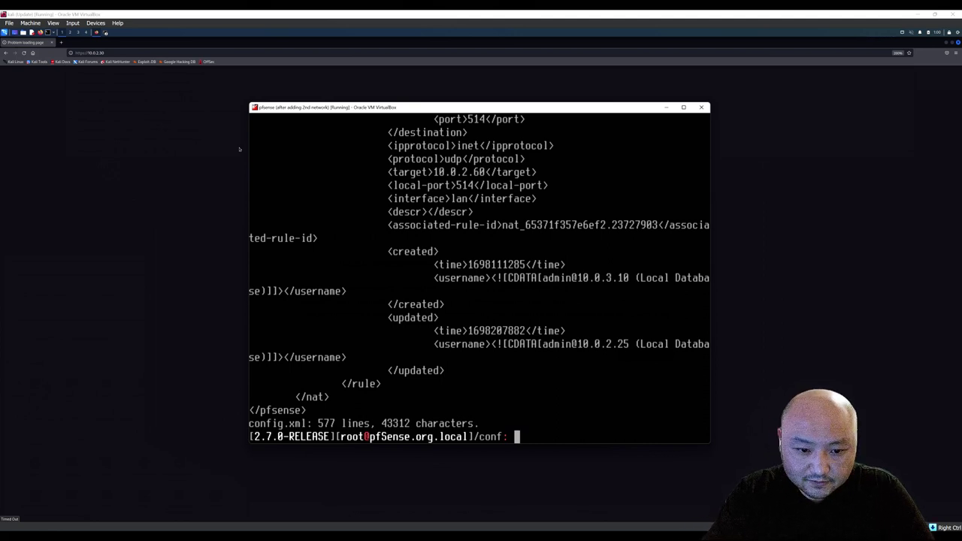
type("pfS")
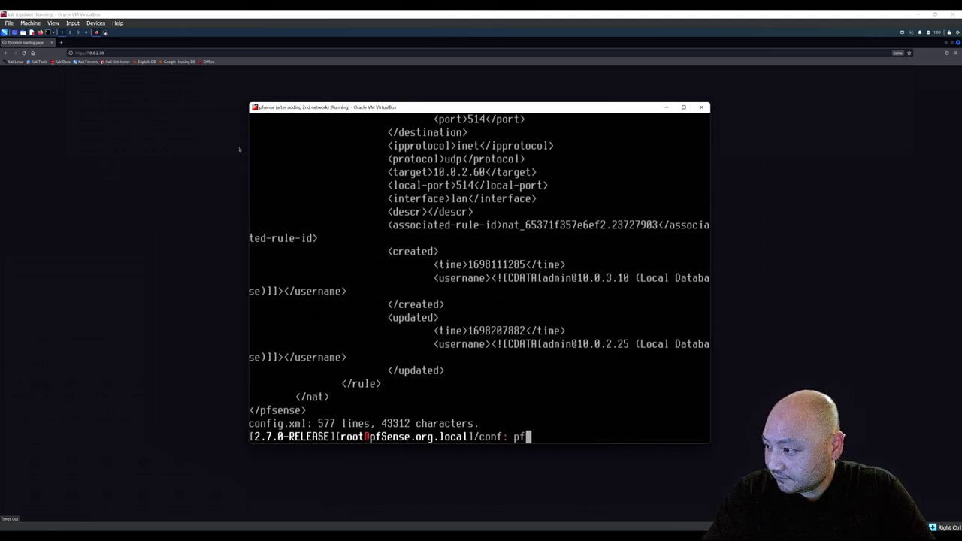
key("Tab")
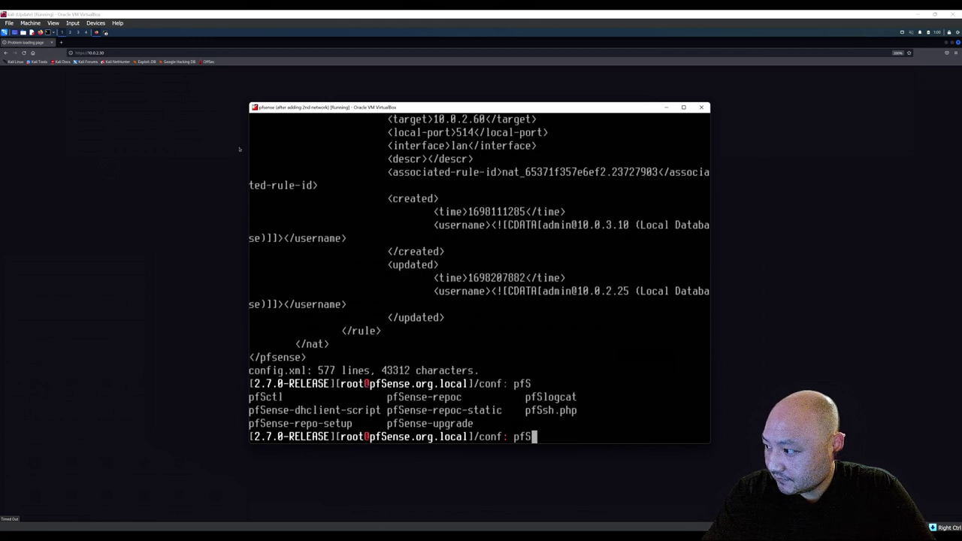
type("sh")
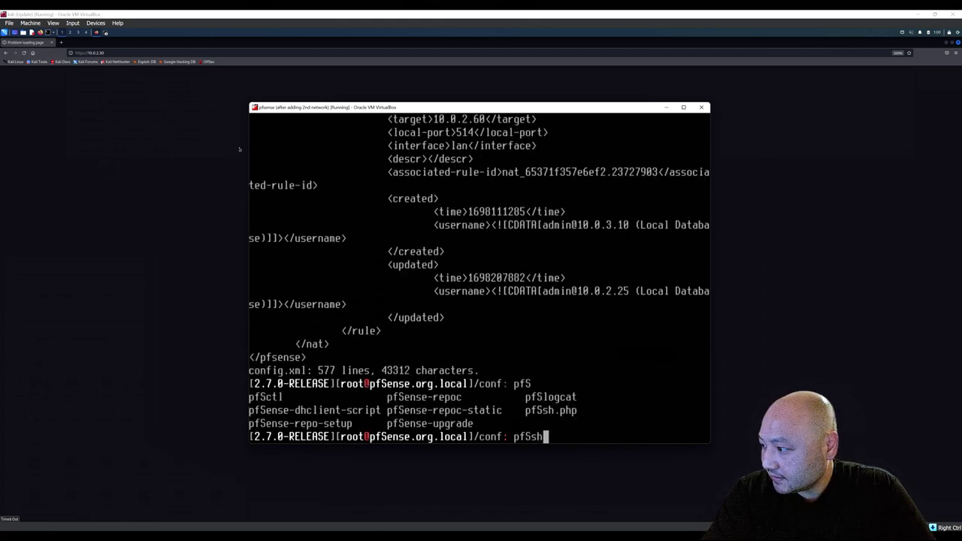
key("Tab")
type("playback")
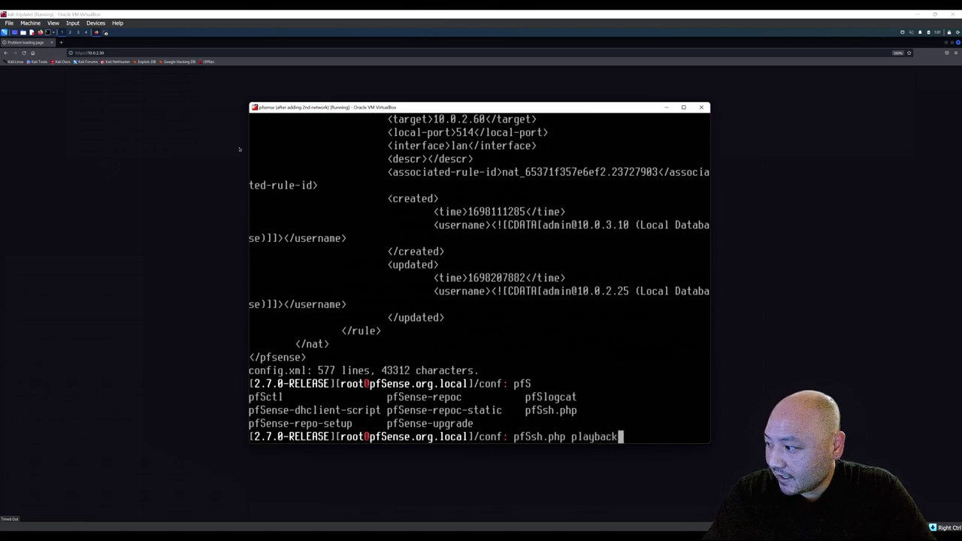
type(" en")
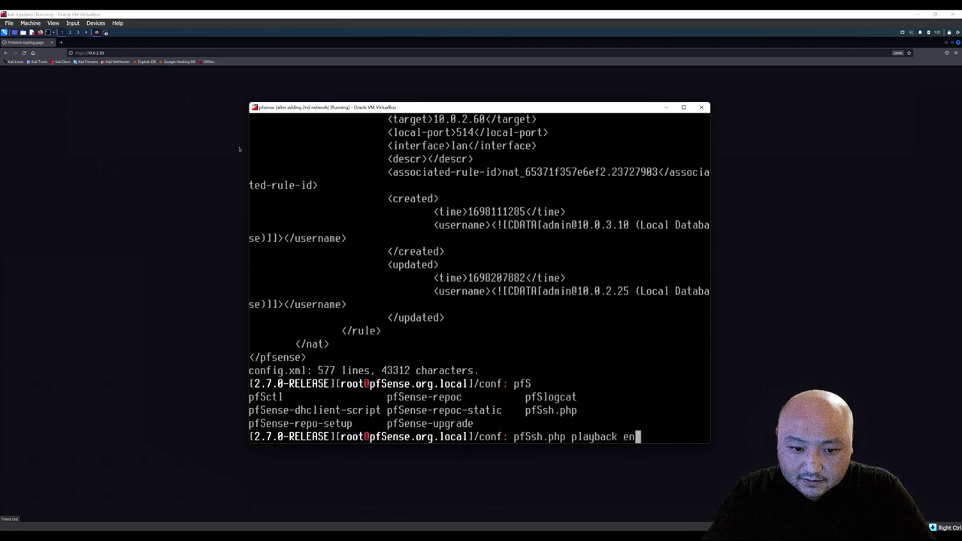
type("ableall")
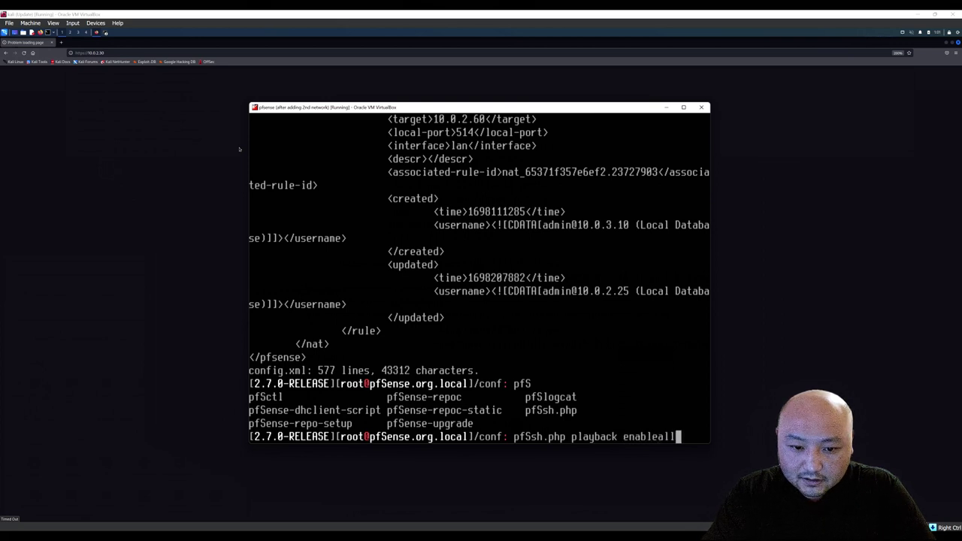
type("owallwan")
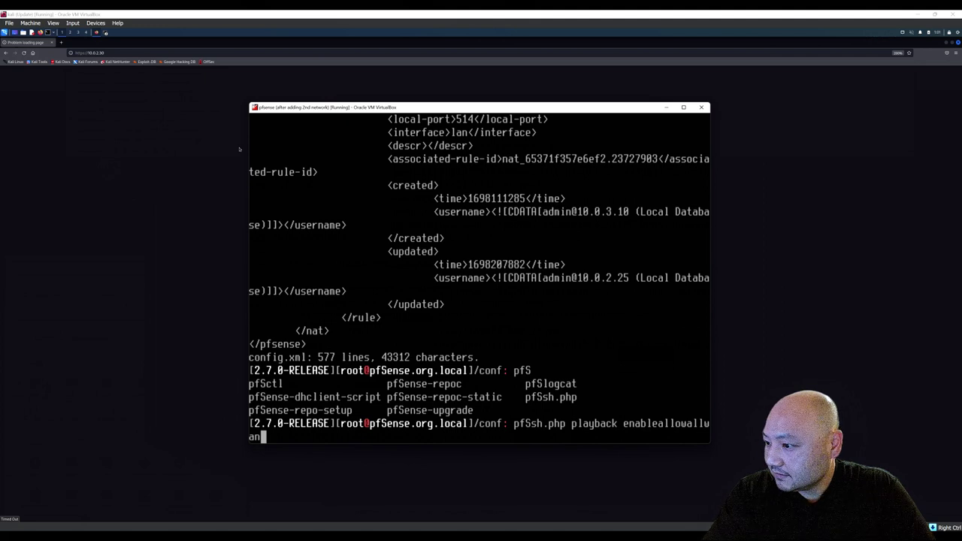
key("Return")
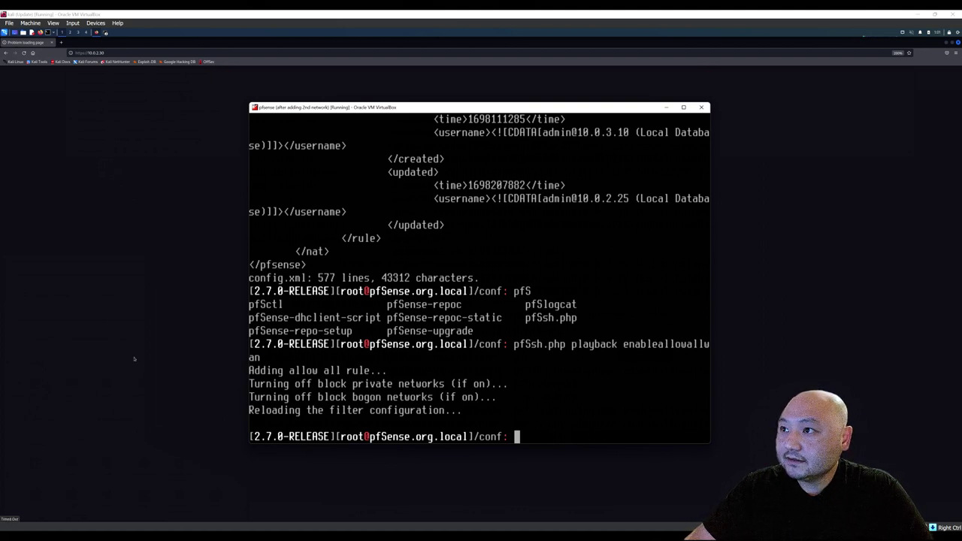
Reload the webConfigurator in Kali Firefox and open the Firewall > Rules LAN tab.
left_click(101, 112)
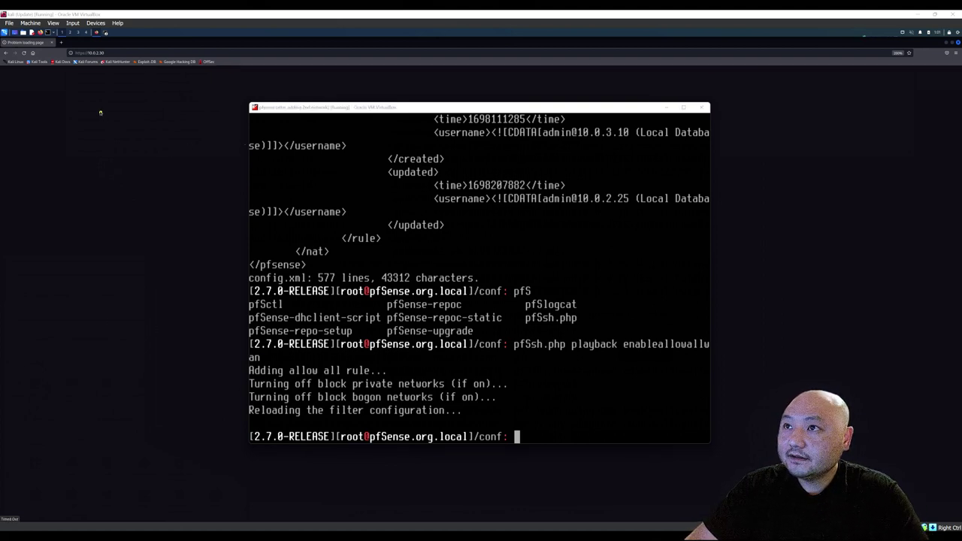
left_click(24, 52)
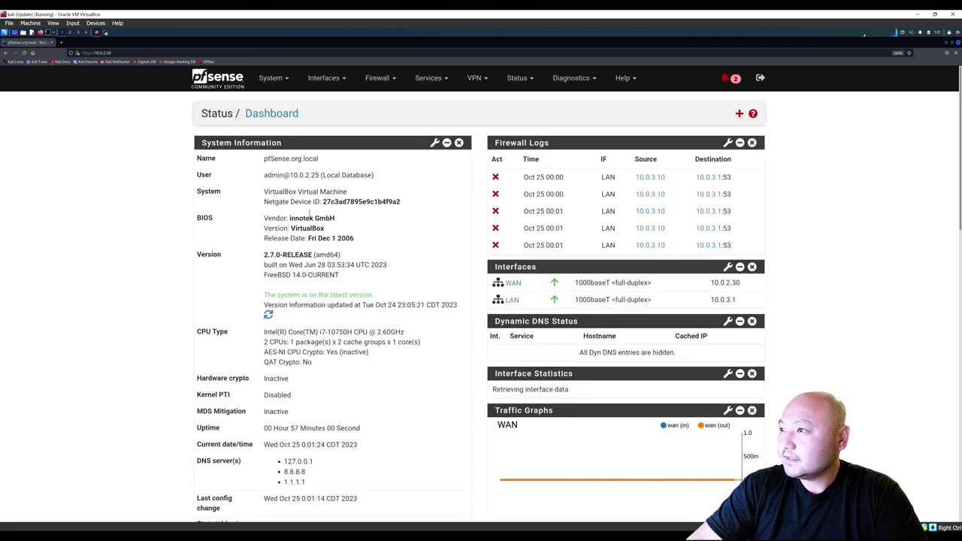
left_click(378, 80)
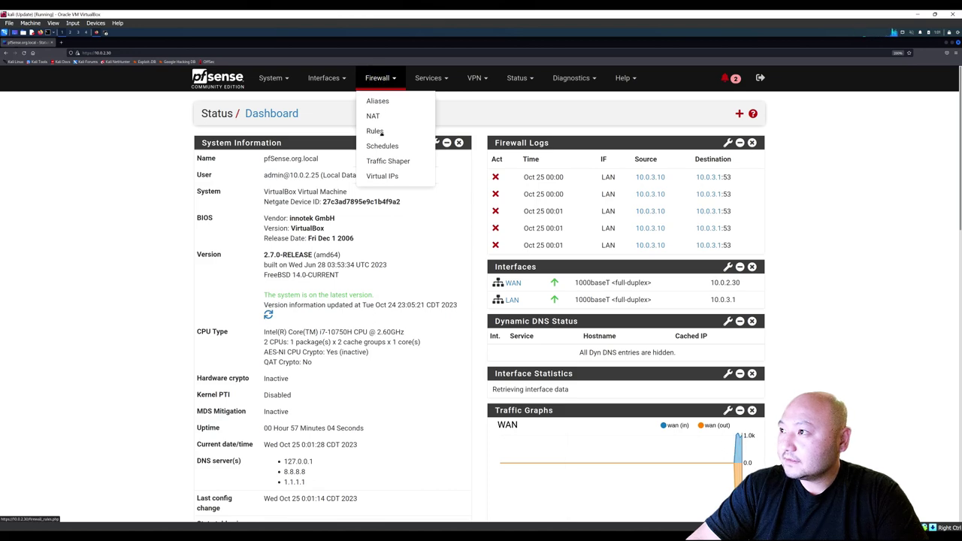
left_click(378, 132)
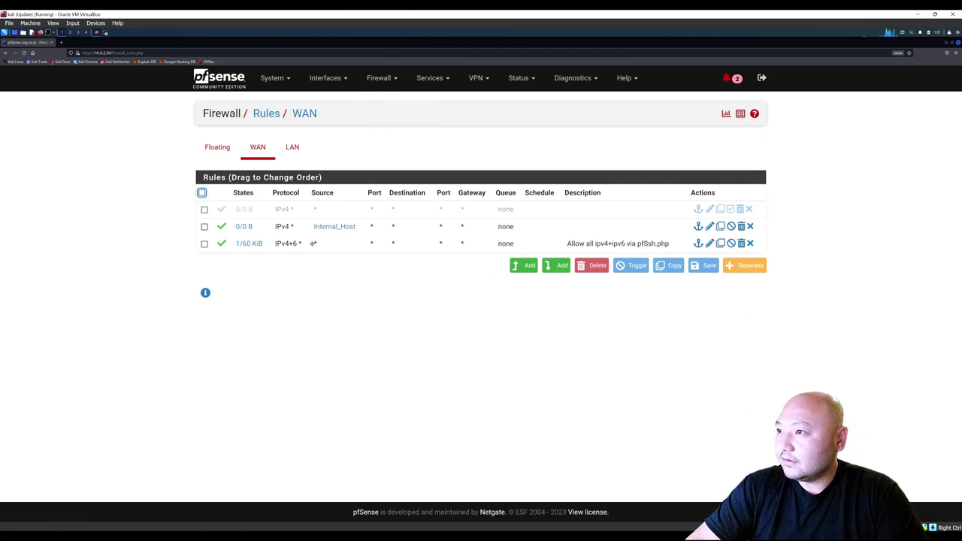
left_click(293, 146)
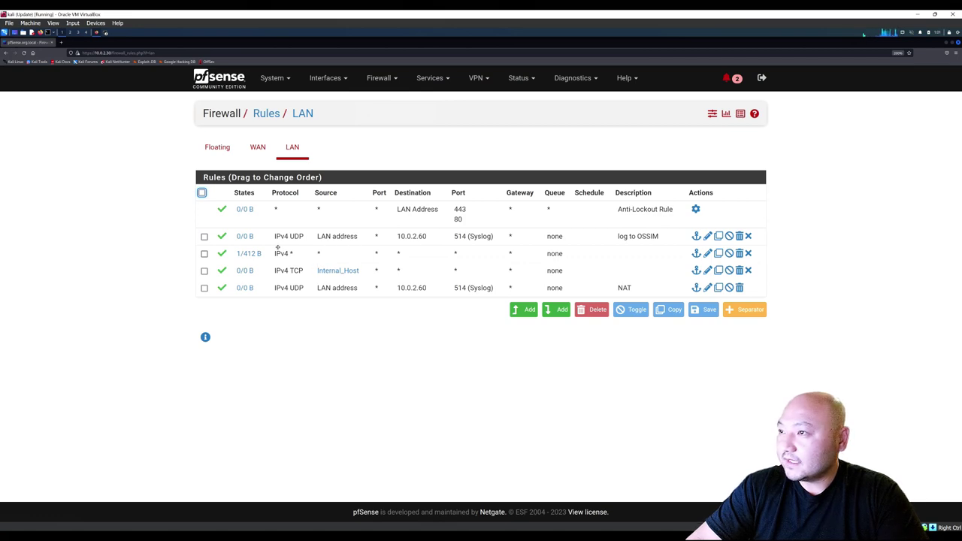
mouse_move(509, 532)
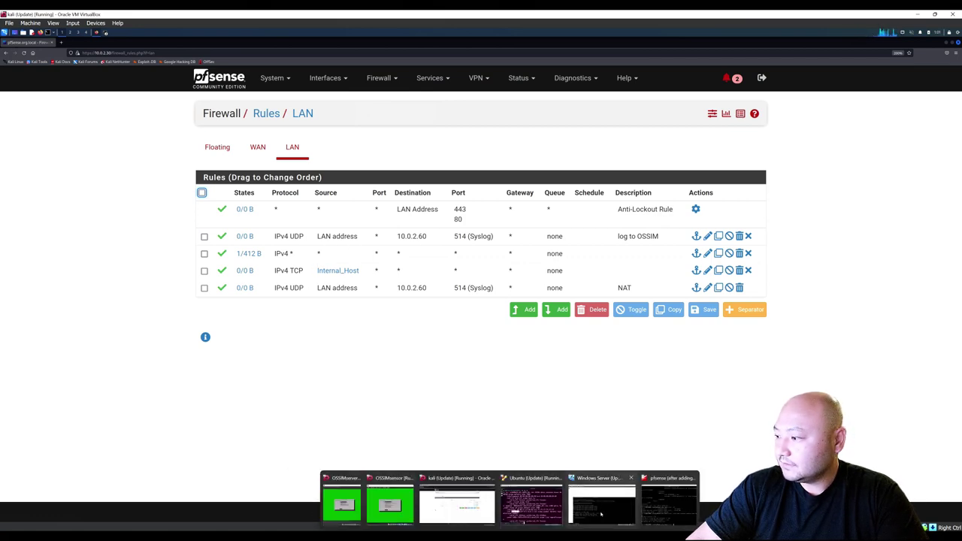
Log in to the Ubuntu VM with the account password and load google.com in Firefox.
left_click(560, 515)
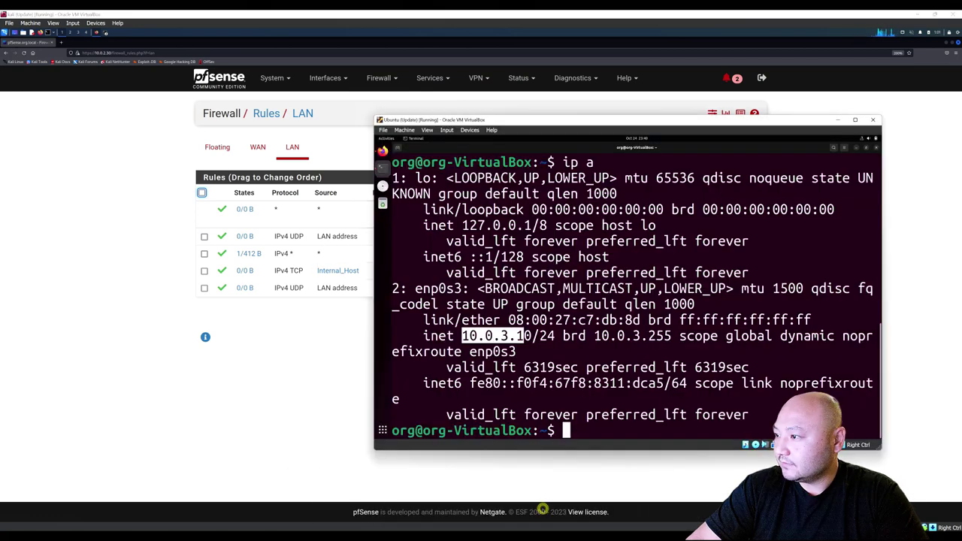
left_click(576, 434)
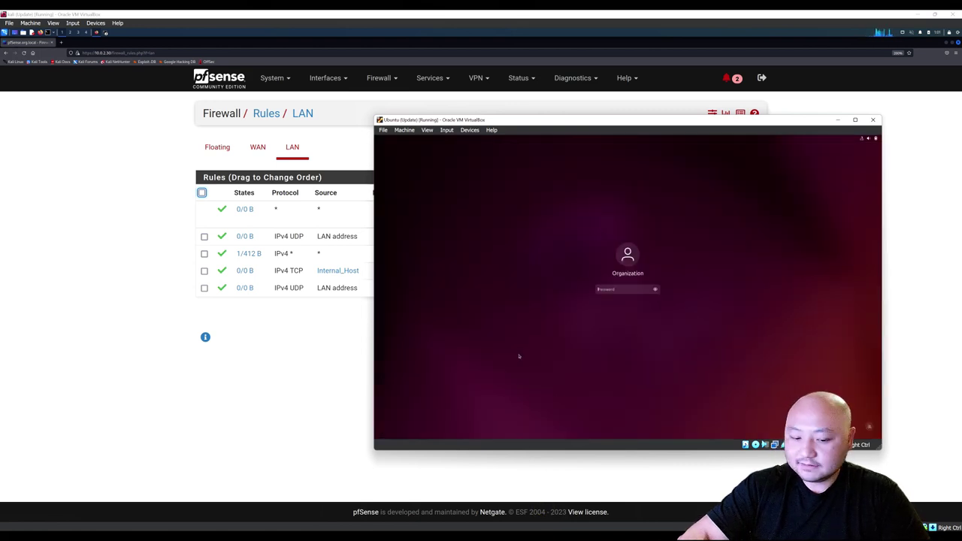
type("•••••••••••")
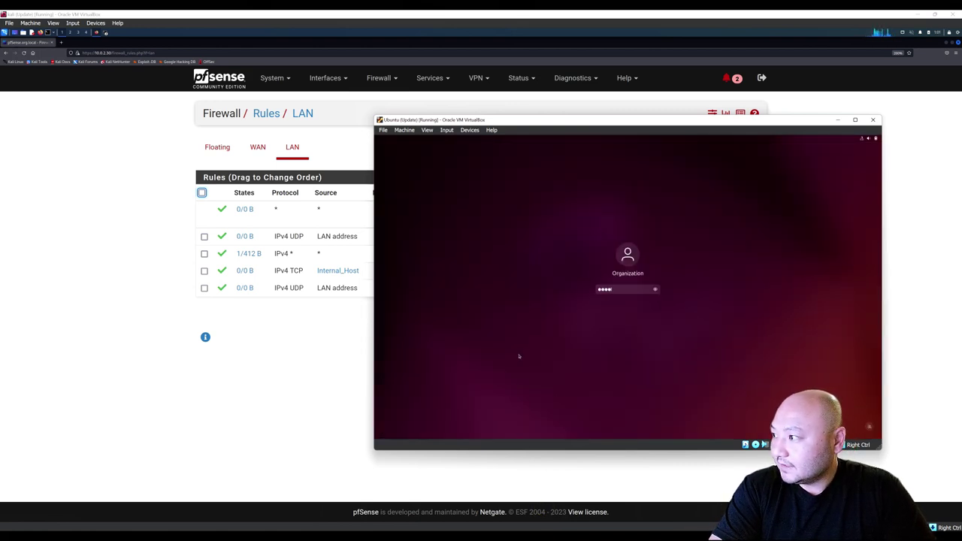
key("Return")
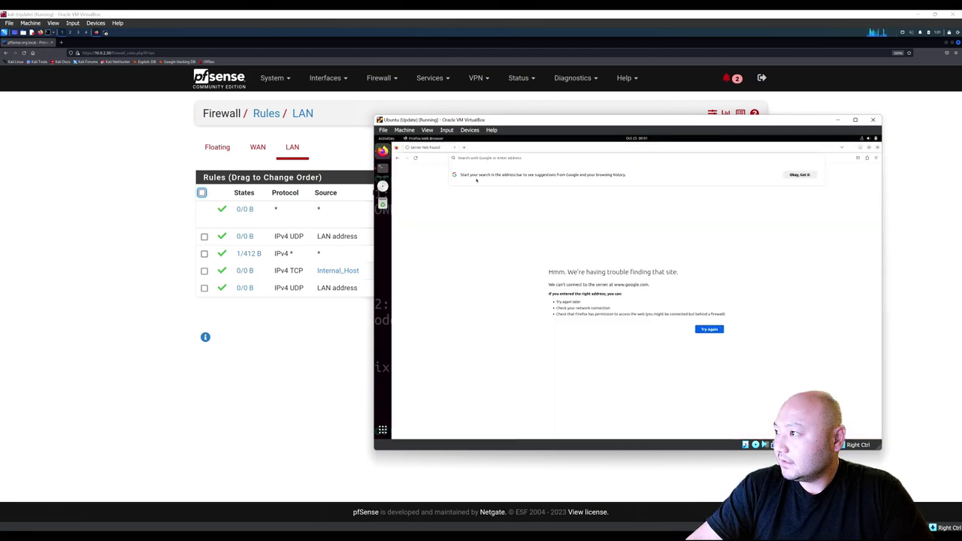
left_click(479, 158)
type("goog")
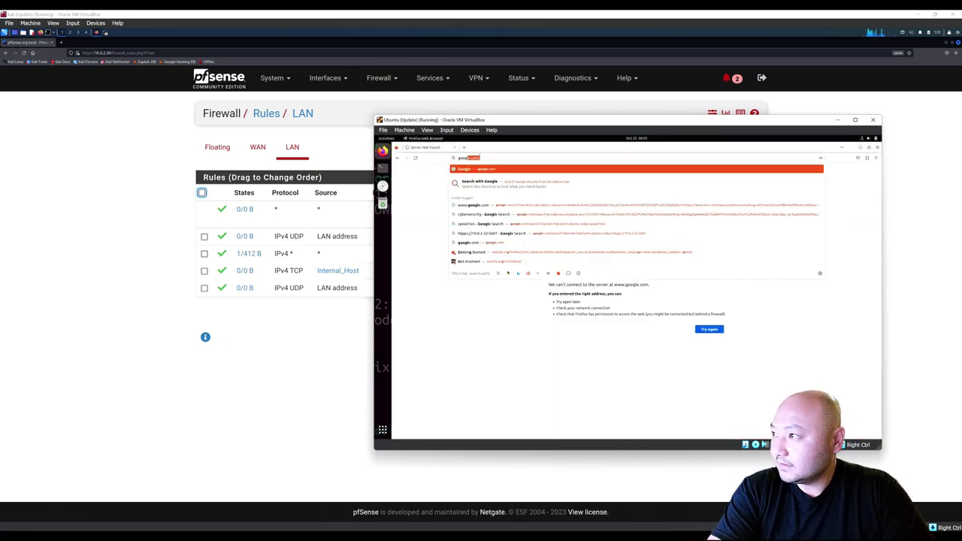
type("le.co")
key("Return")
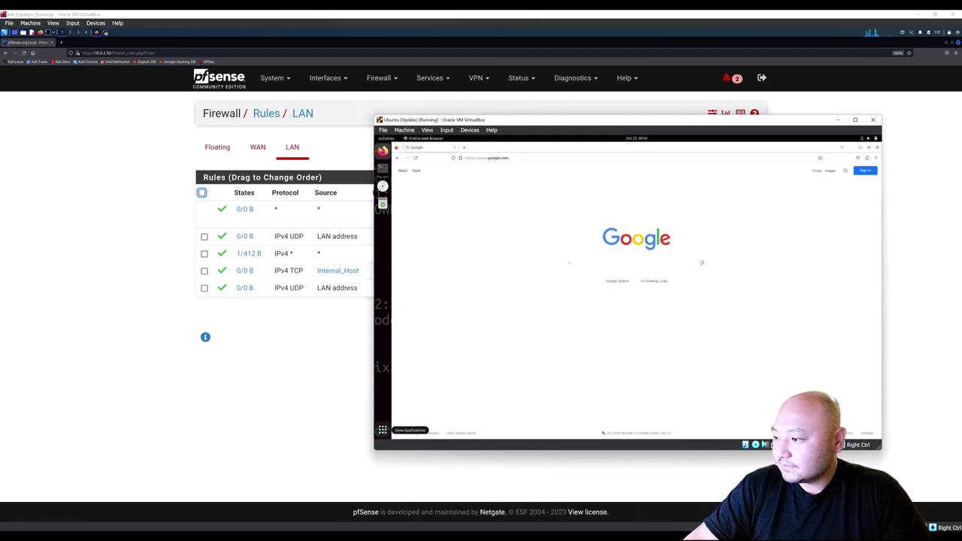
mouse_move(493, 531)
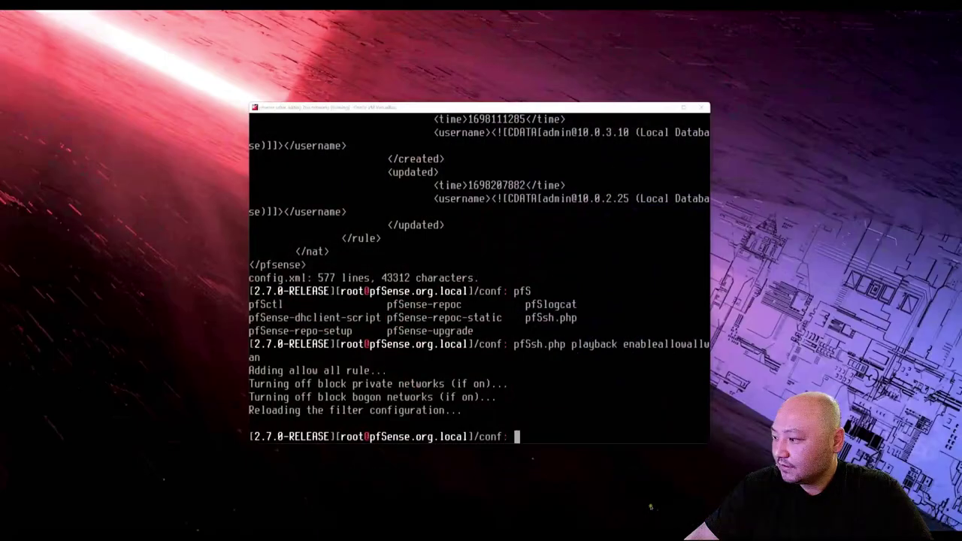
Bring the Kali Firefox rules page forward and switch to the WAN rules tab.
left_click(669, 502)
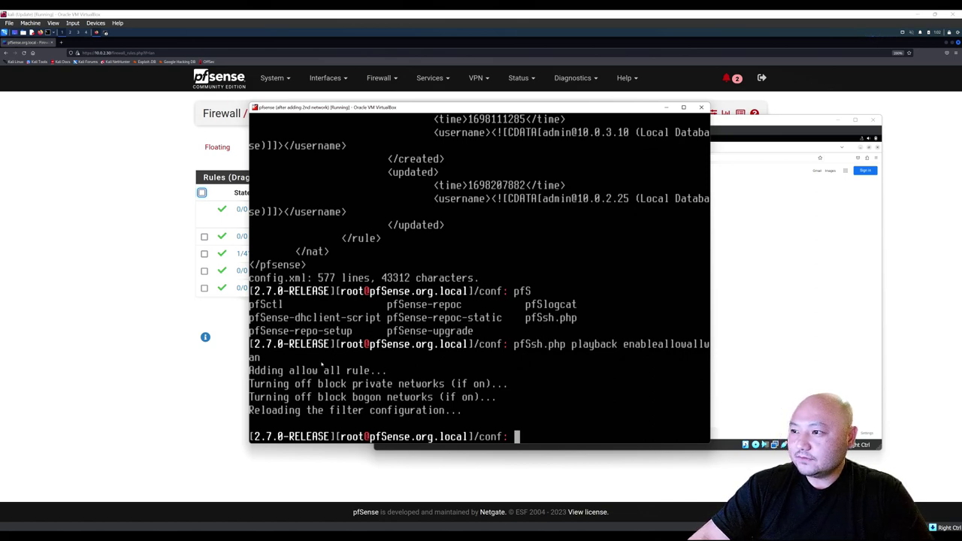
left_click(159, 319)
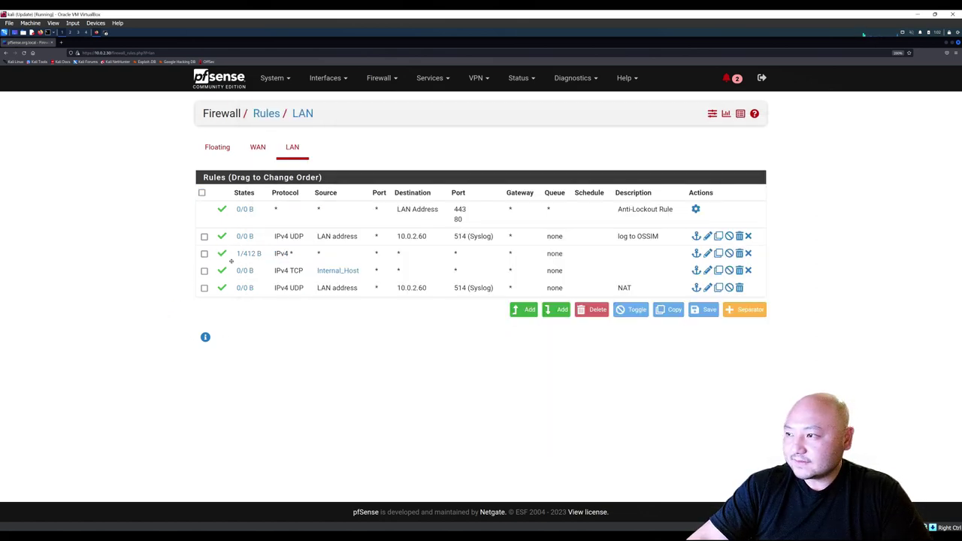
left_click(258, 147)
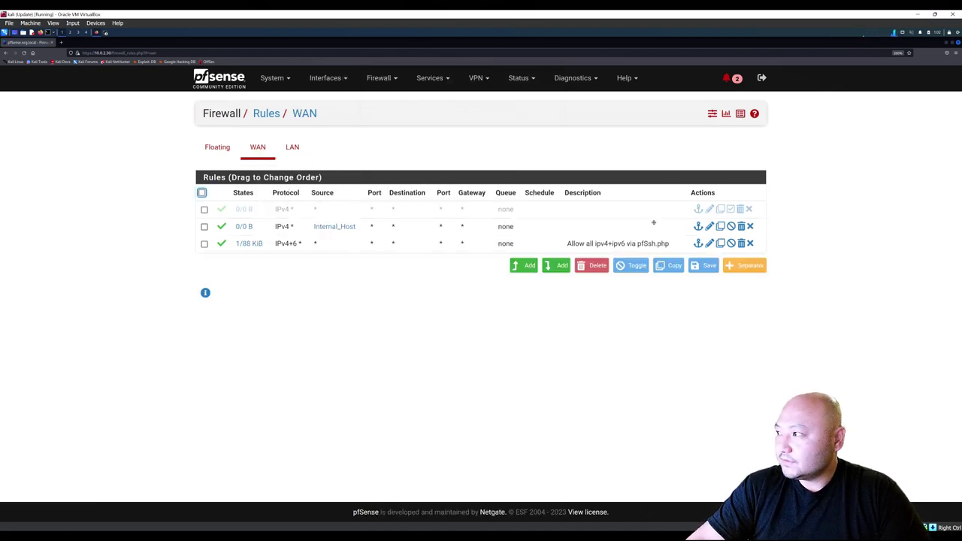
Disable the two WAN rules and the four LAN rules, then apply the firewall changes.
left_click(731, 227)
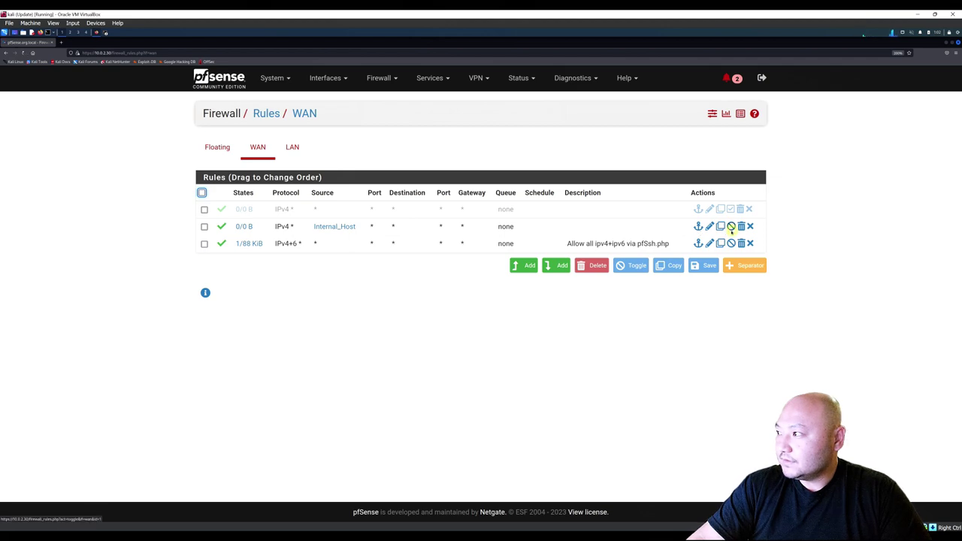
left_click(730, 291)
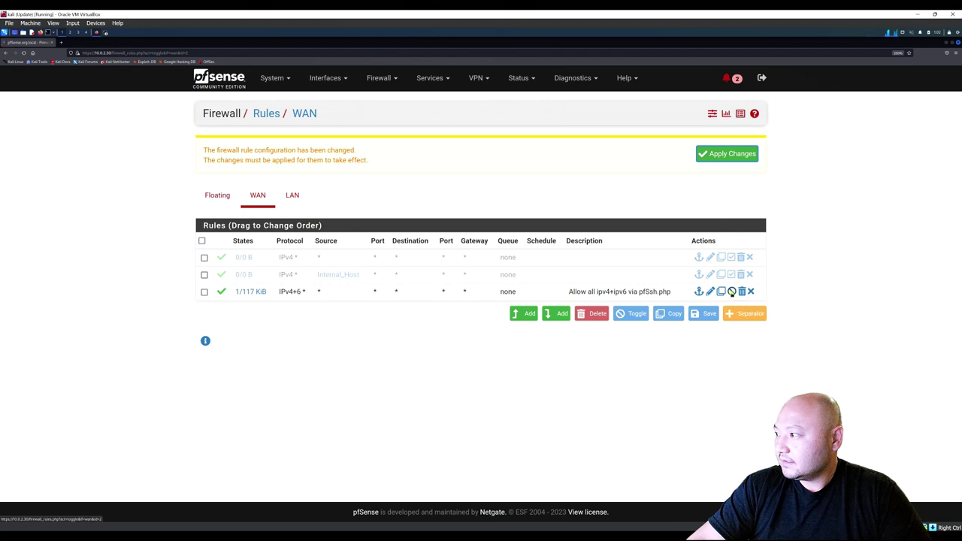
left_click(290, 197)
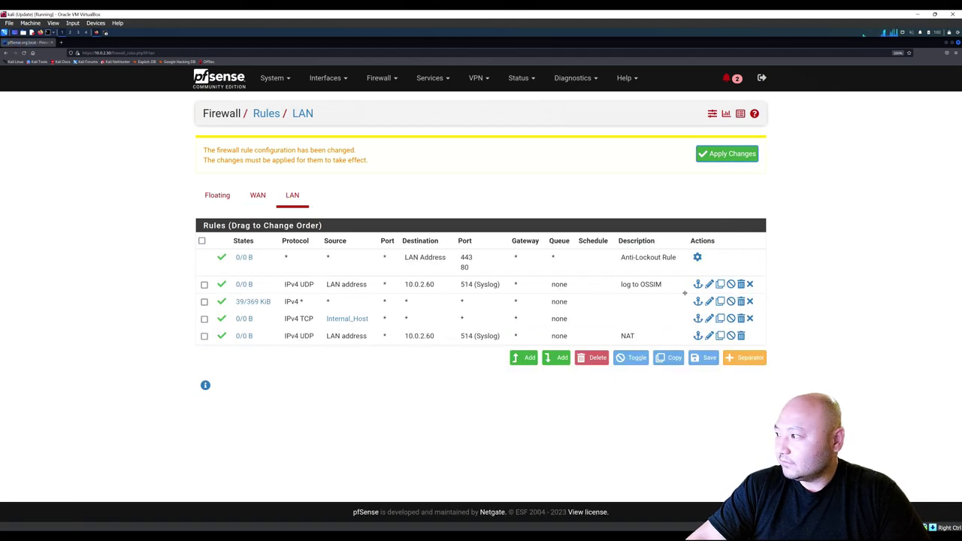
left_click(731, 285)
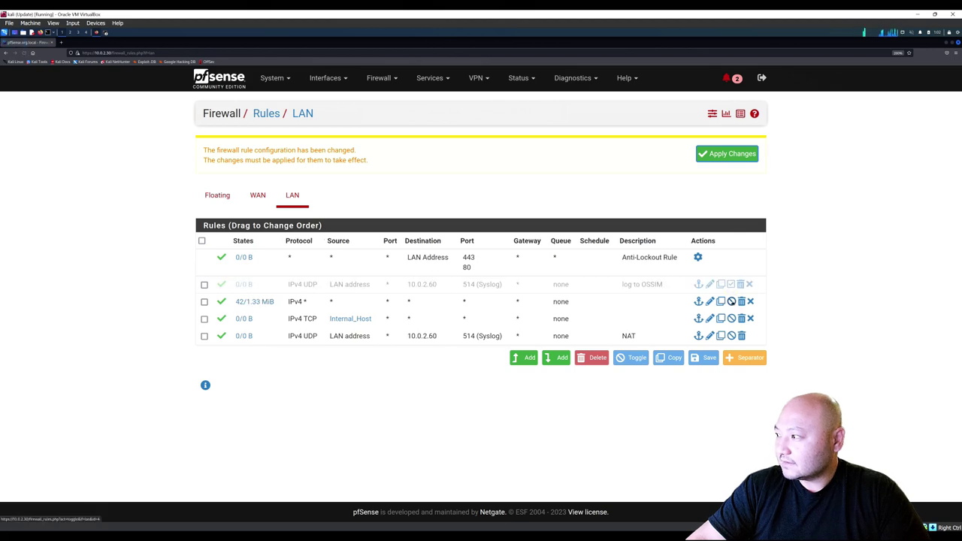
left_click(734, 308)
left_click(731, 319)
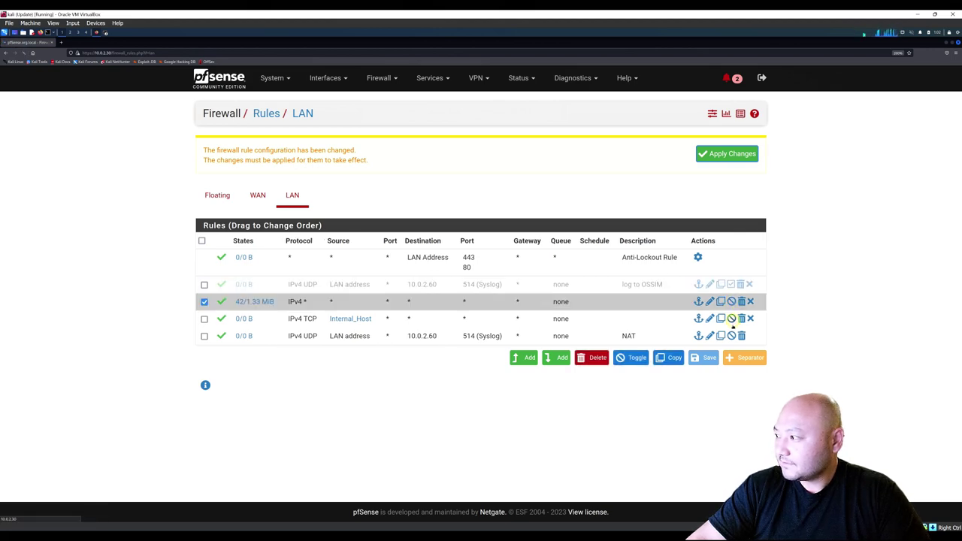
left_click(732, 301)
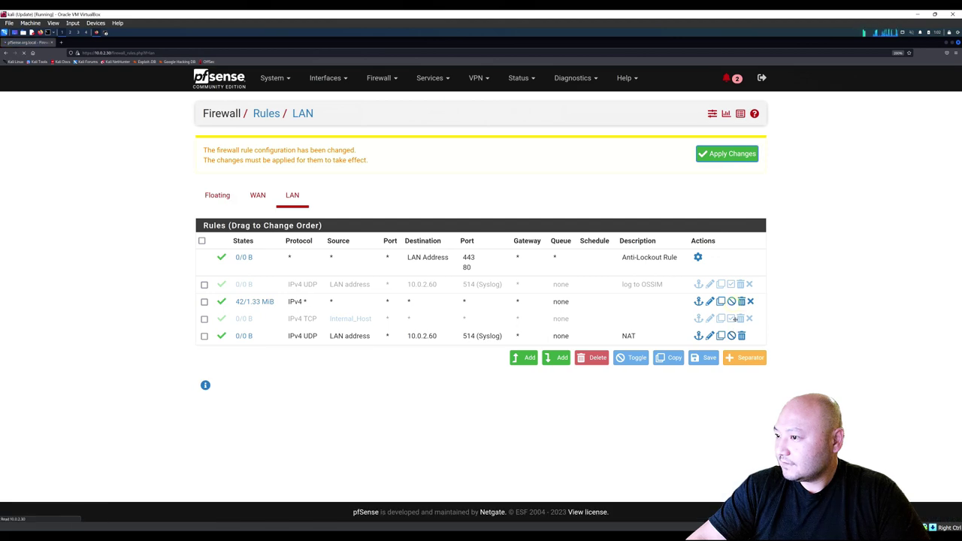
left_click(733, 336)
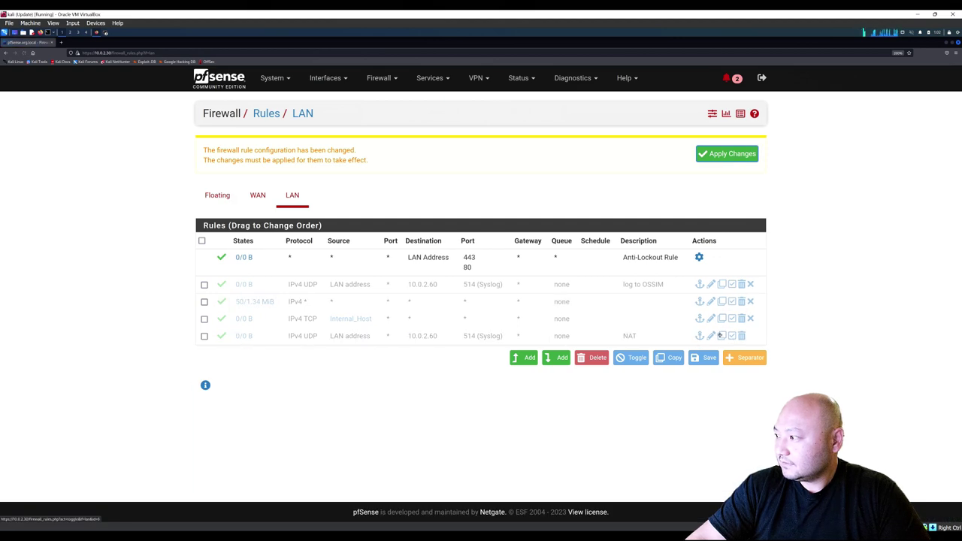
left_click(710, 158)
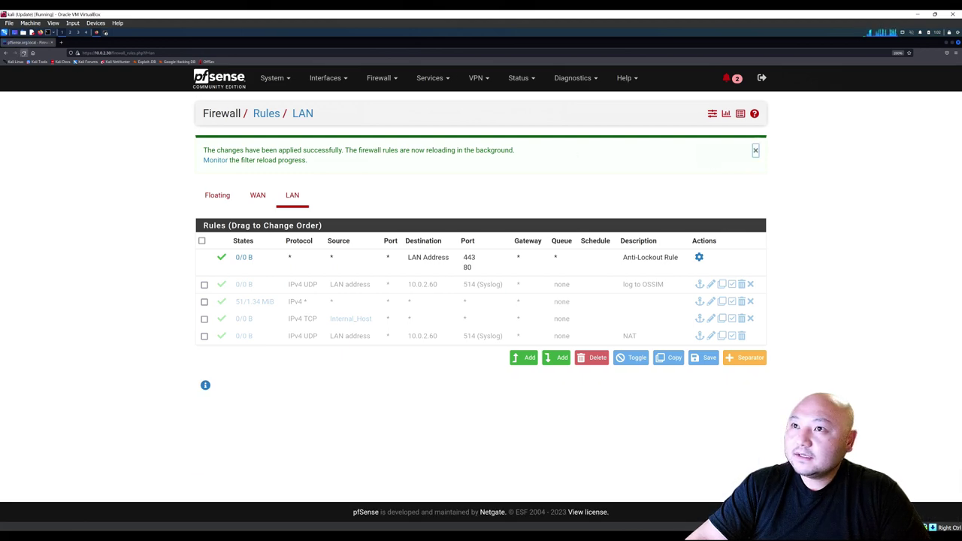
Reload the firewall rules page twice, cancelling Firefox's resend prompt each time.
left_click(23, 52)
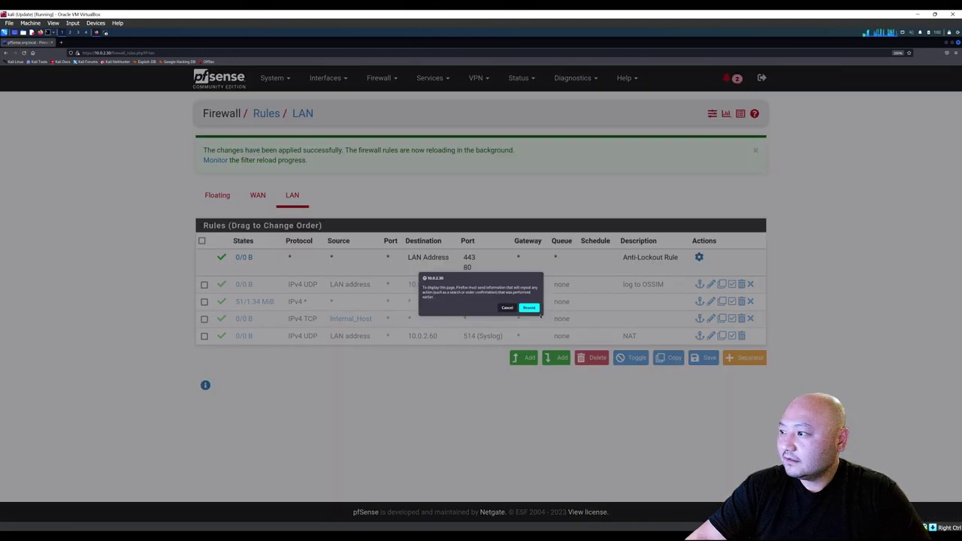
left_click(507, 307)
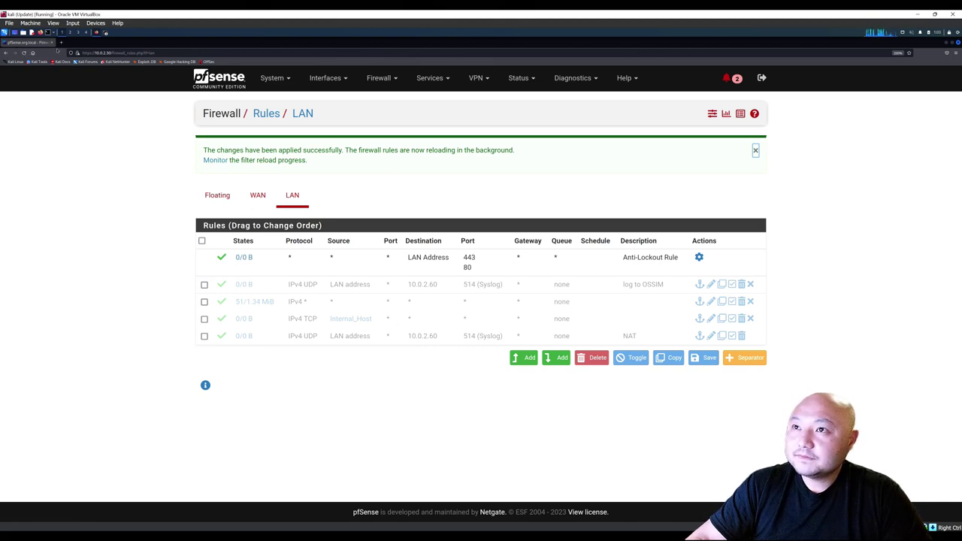
left_click(23, 53)
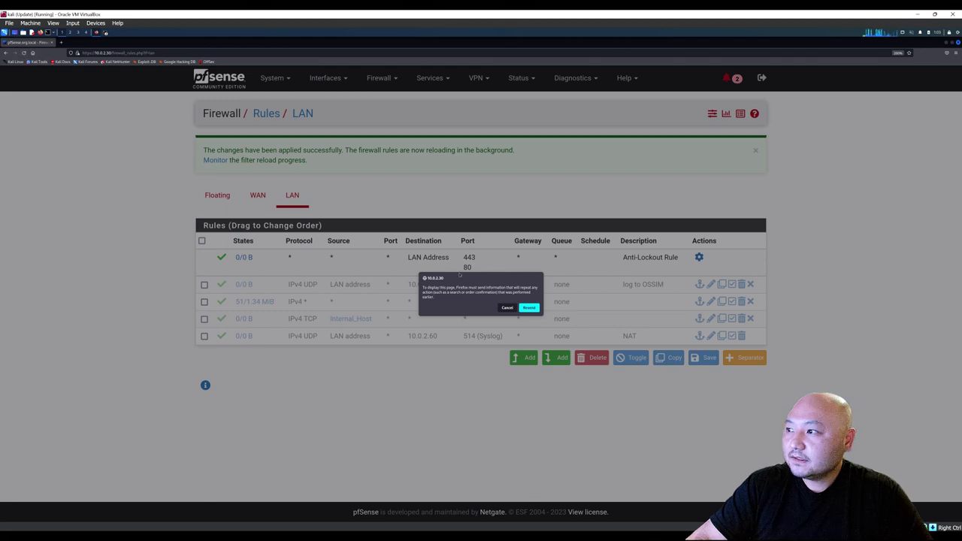
left_click(508, 308)
mouse_move(512, 534)
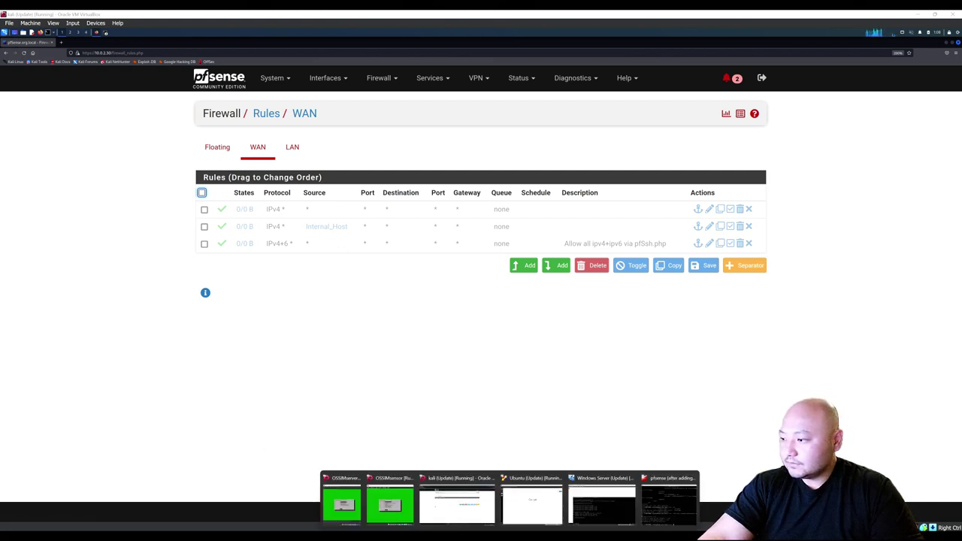
In the pfSense console, exit to the menu and choose option 8 for a shell.
left_click(668, 506)
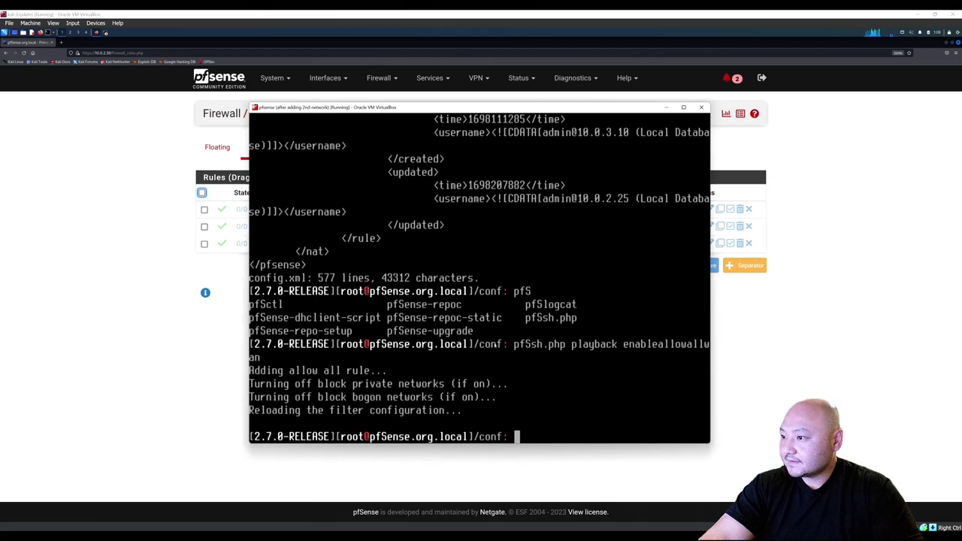
left_click(540, 421)
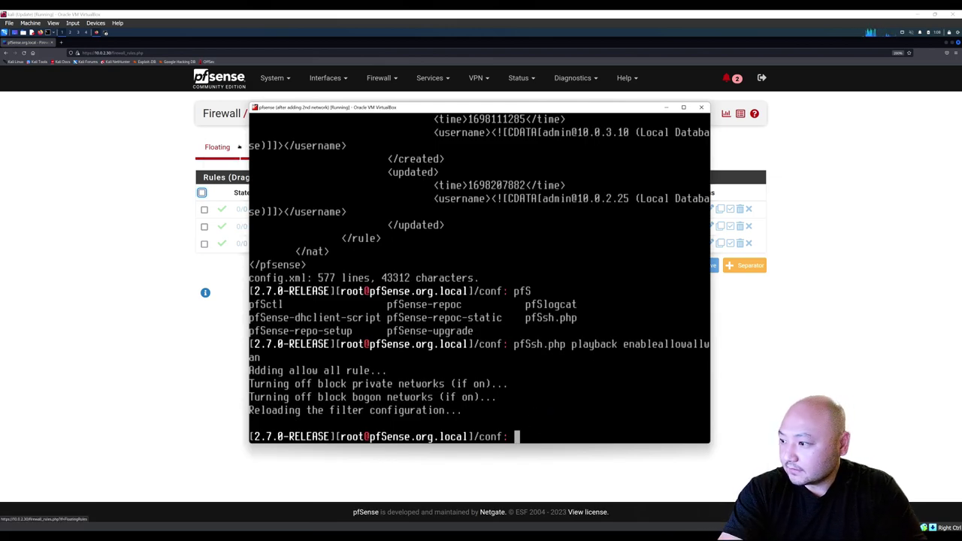
type("exit")
key("Return")
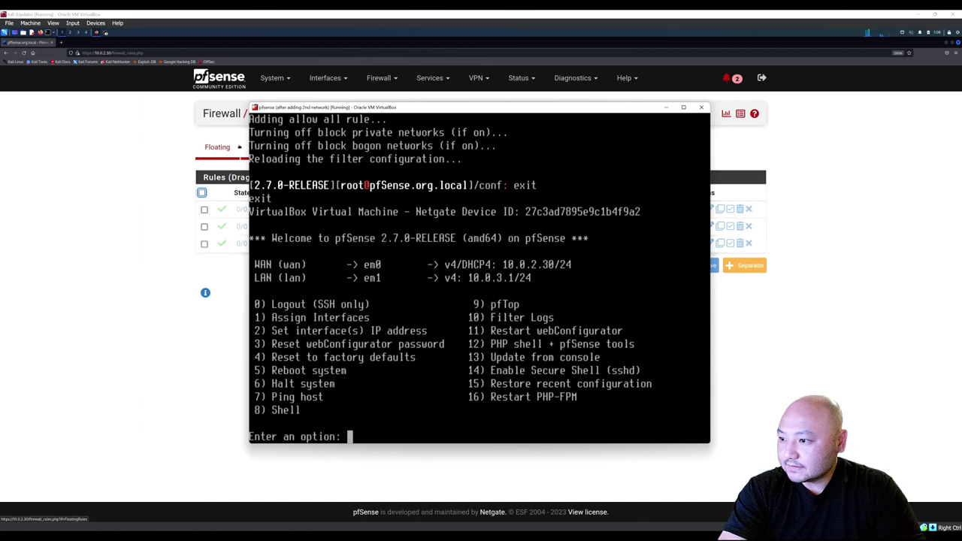
type("8")
key("Return")
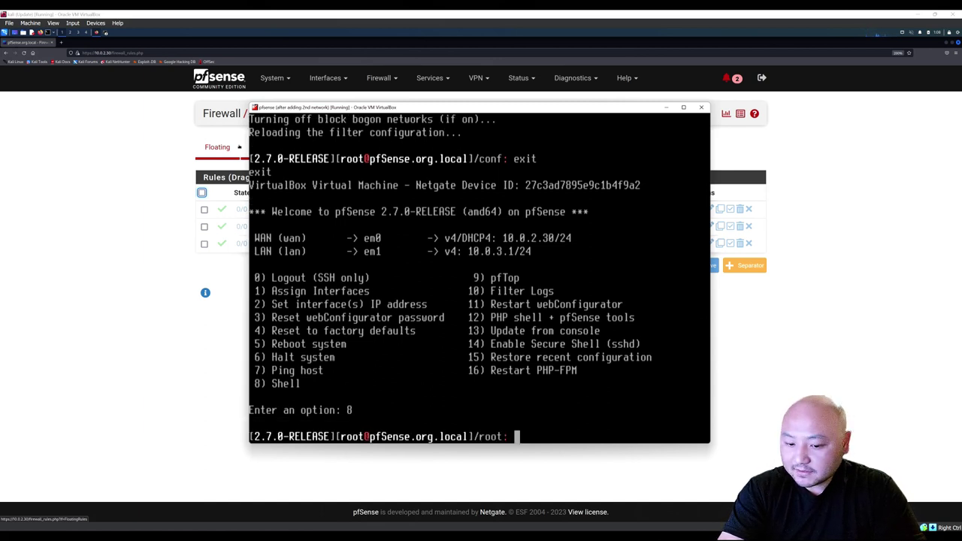
Run 'pfSsh.php playback enableallowallwan' to add an allow-all WAN rule and reload the filter.
type("pfS")
key("Tab")
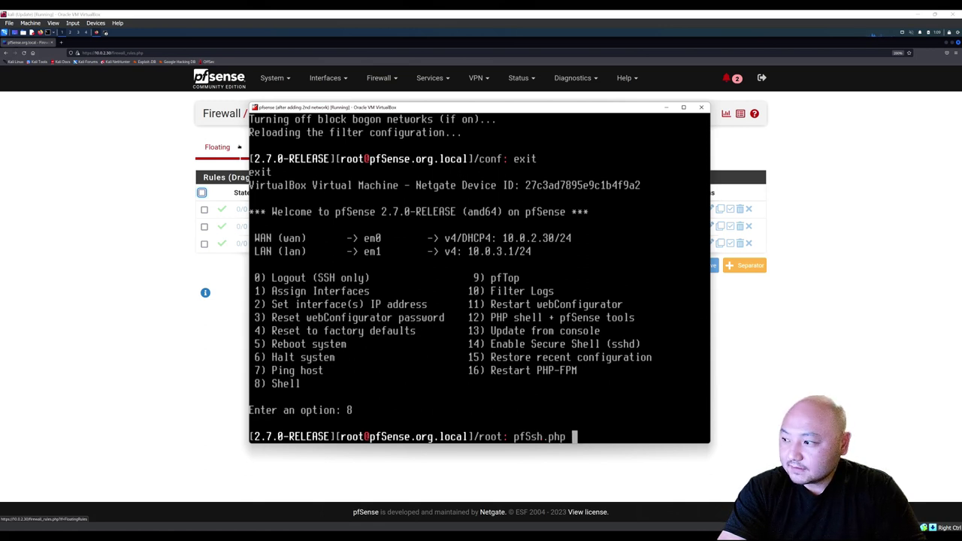
type("play")
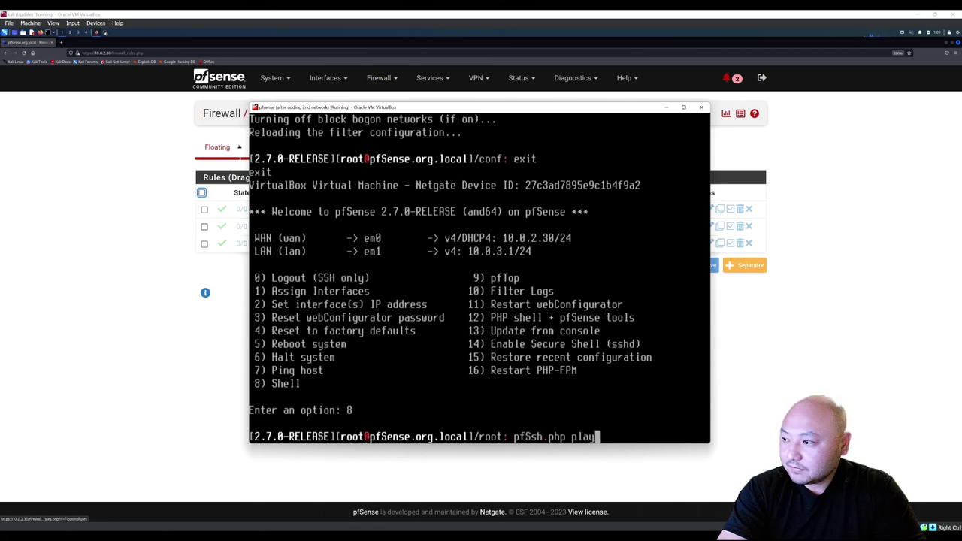
type("back all")
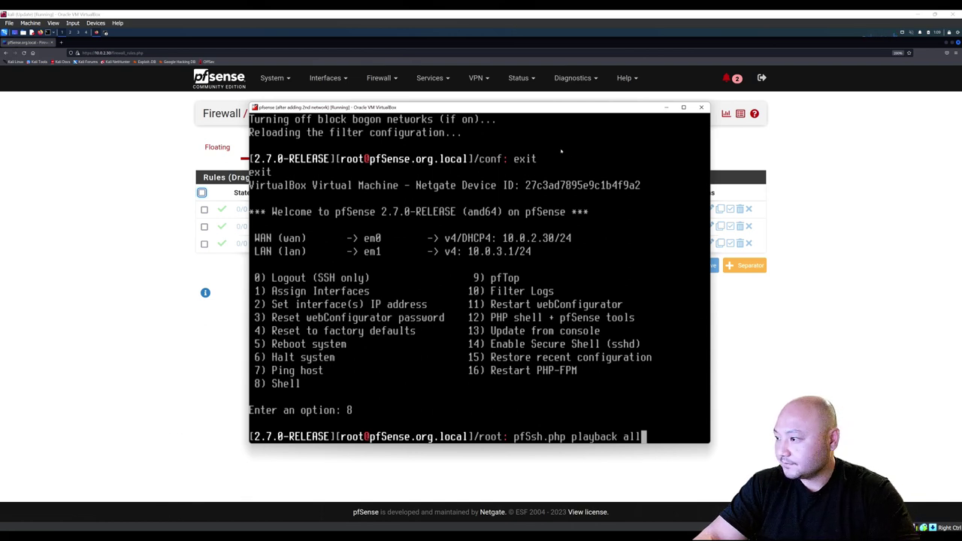
left_click_drag(711, 389, 817, 388)
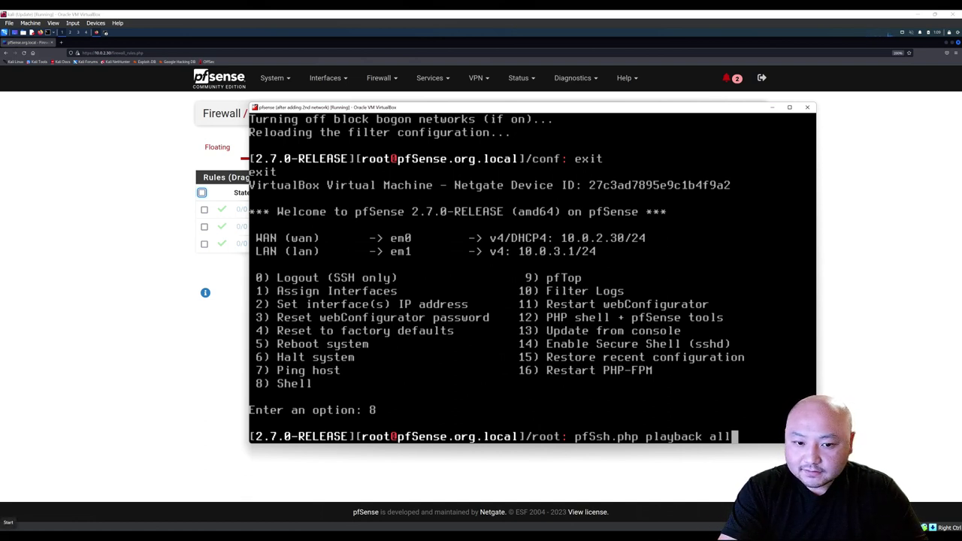
key("BackSpace")
key("BackSpace")
key("BackSpace")
type("enable")
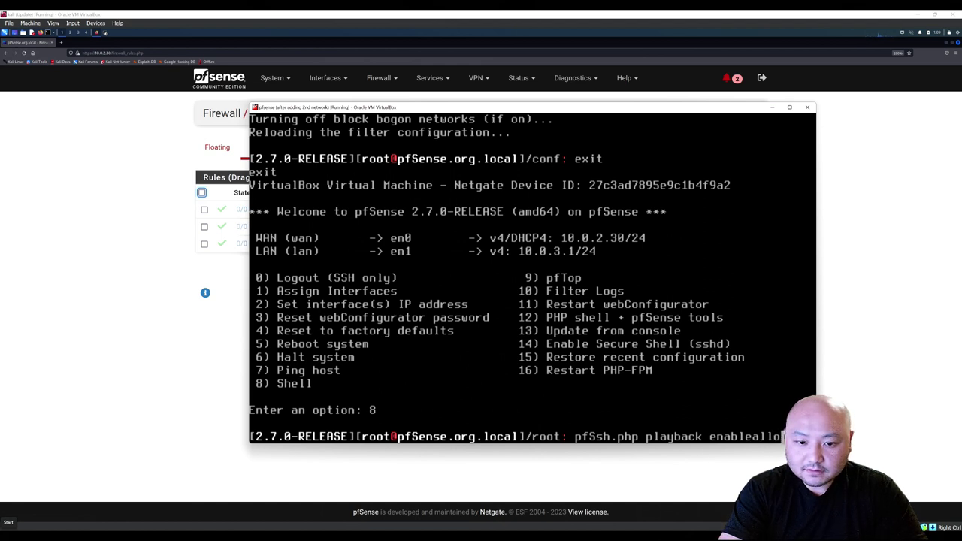
type("wan")
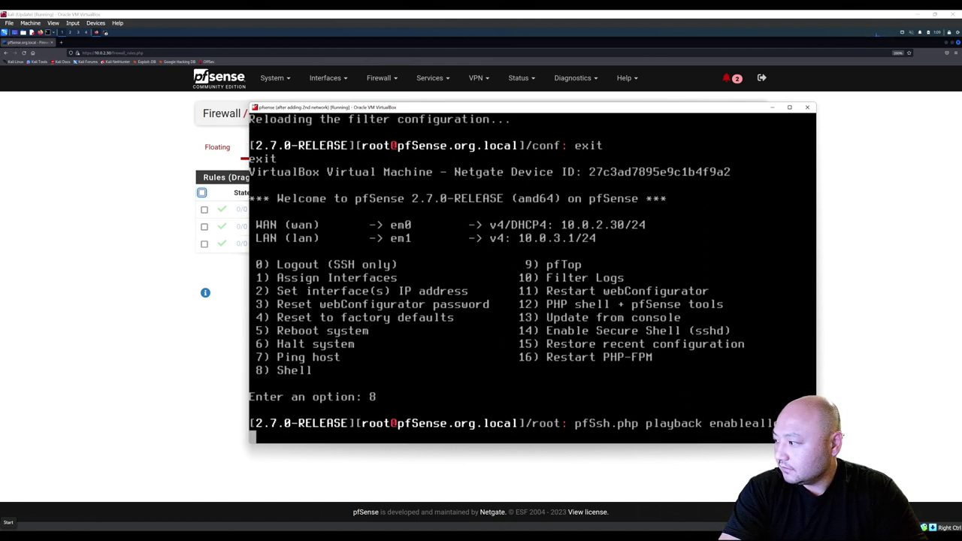
key("Return")
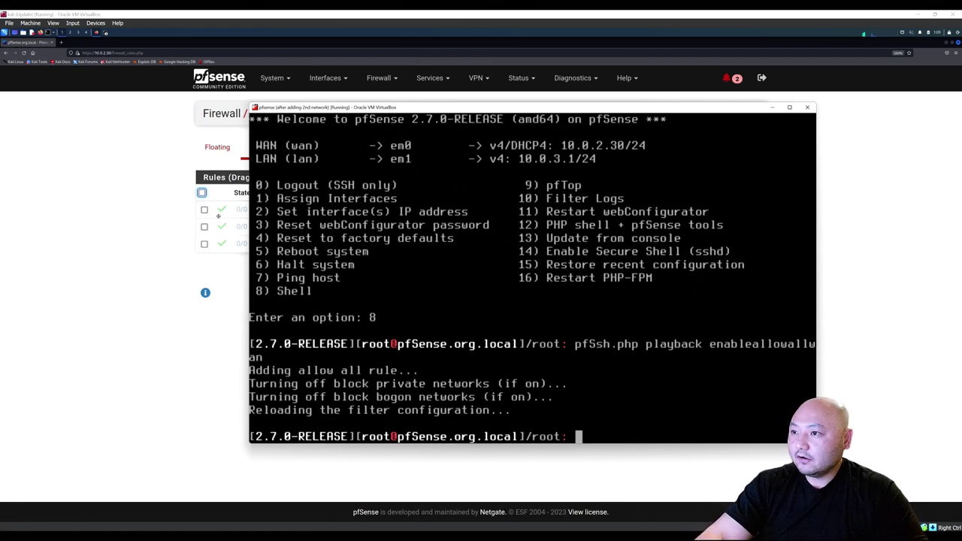
Reload the WAN rules page in the browser so the new allow-all rule shows.
left_click(148, 245)
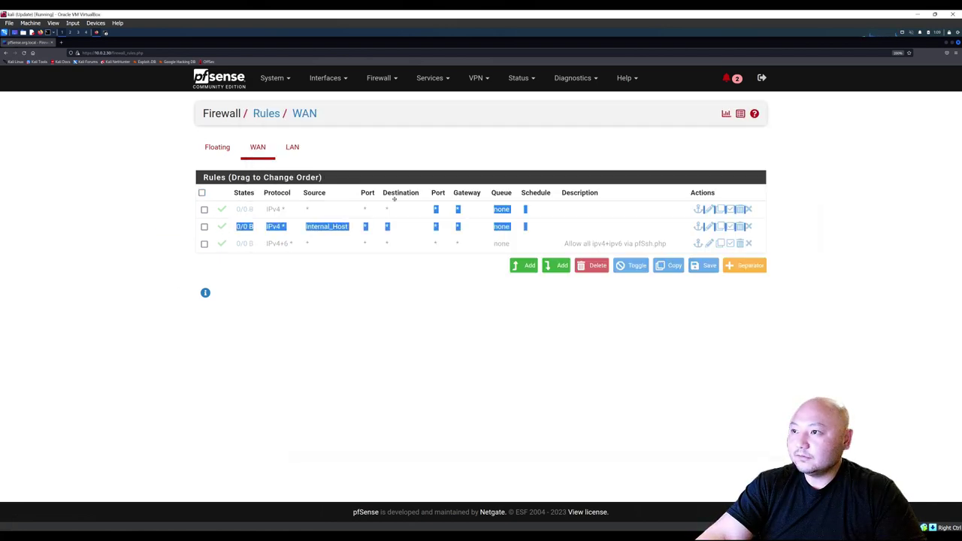
left_click(23, 54)
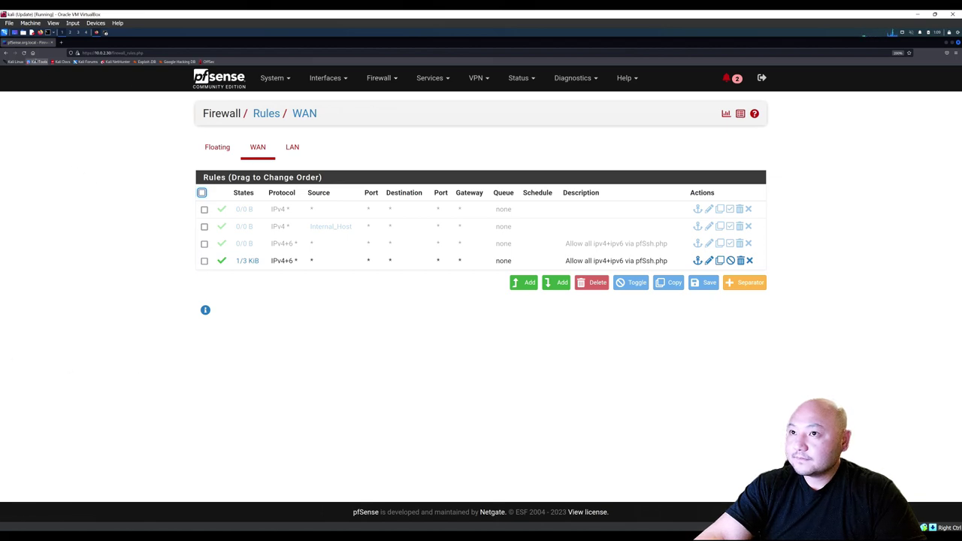
left_click(25, 53)
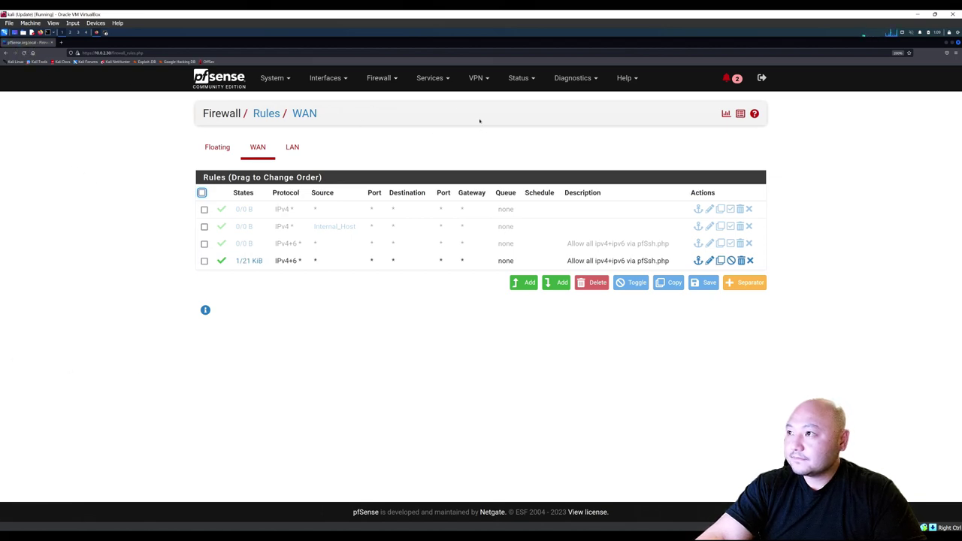
Visit Firewall > NAT, return to Firewall > Rules and show the LAN rules.
left_click(378, 81)
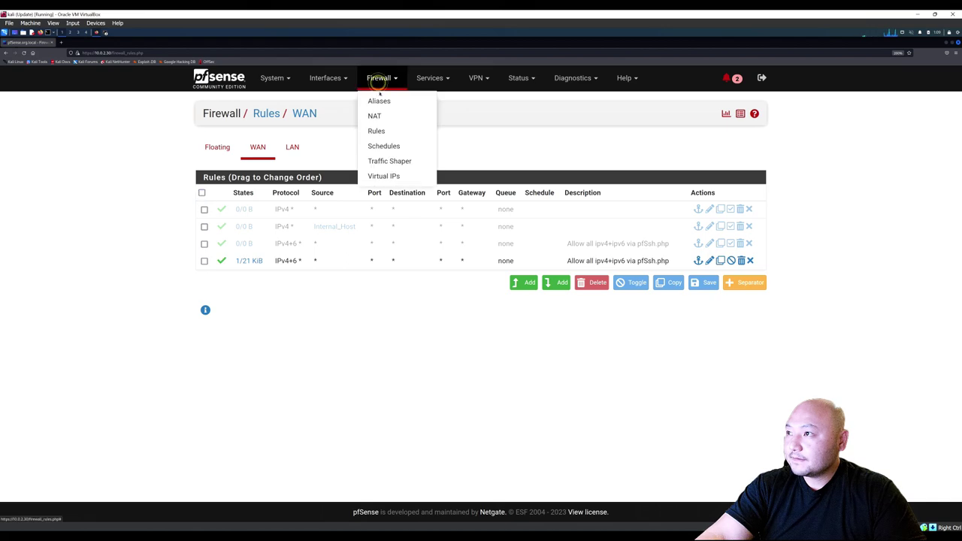
left_click(384, 132)
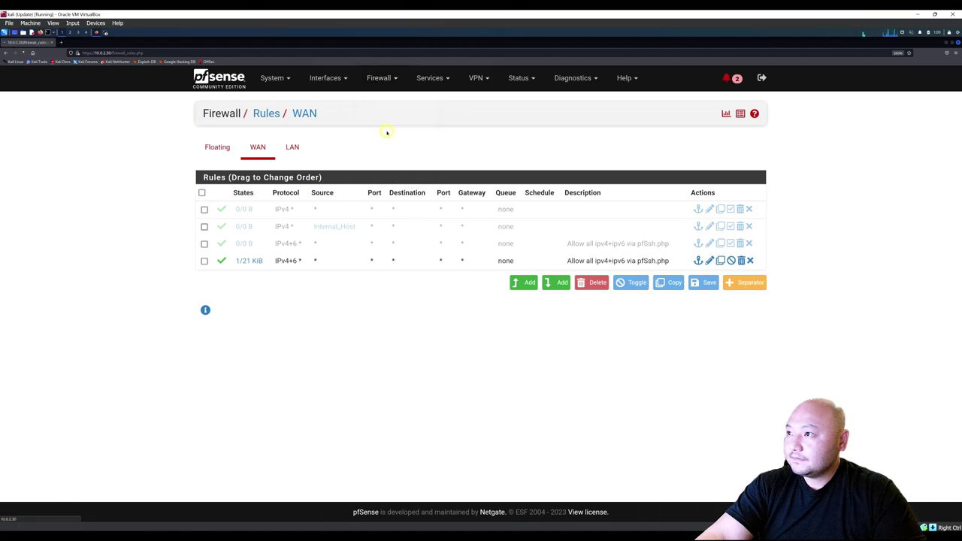
left_click(377, 80)
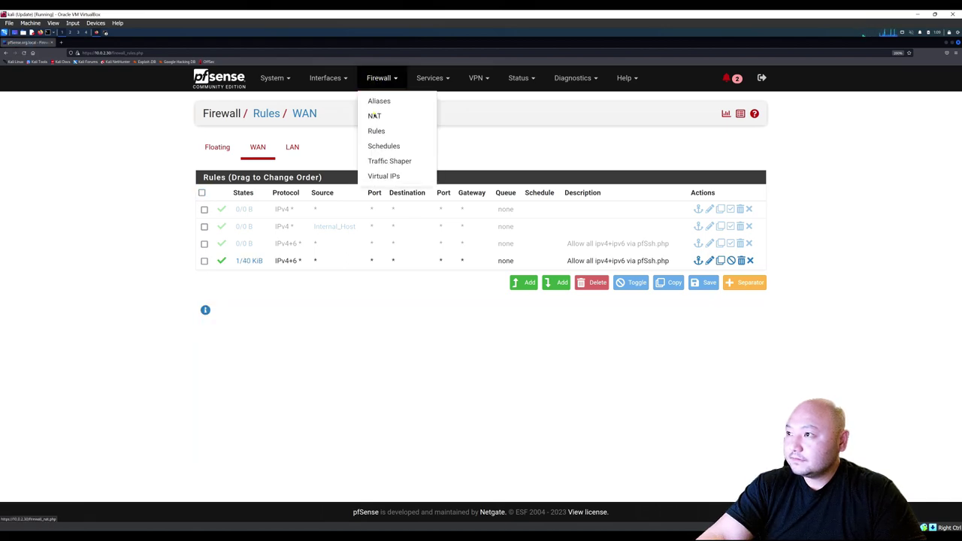
left_click(374, 116)
left_click(377, 79)
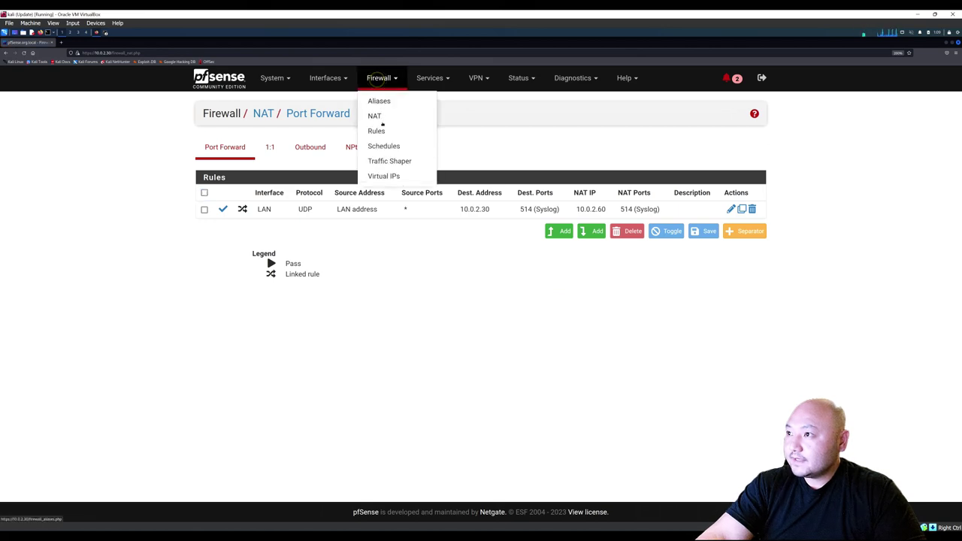
left_click(380, 133)
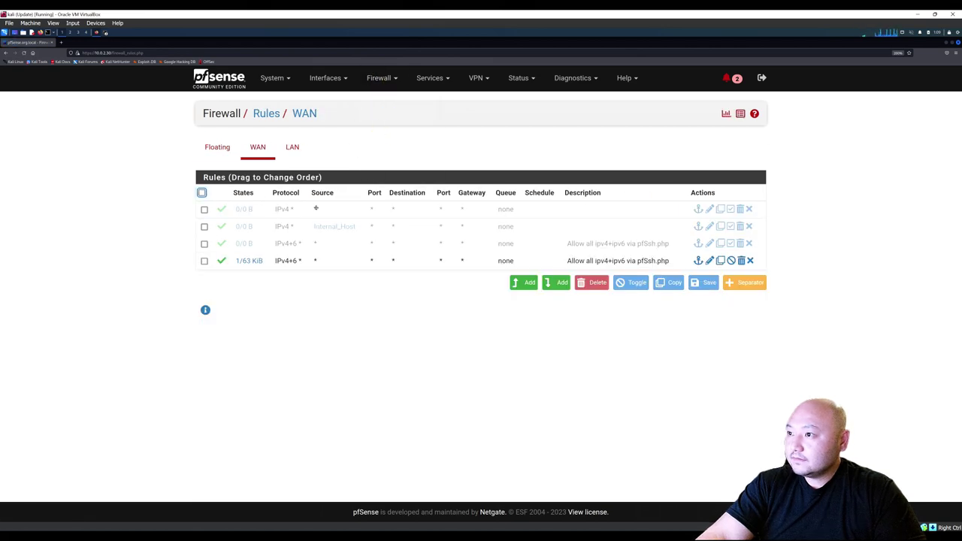
left_click(290, 149)
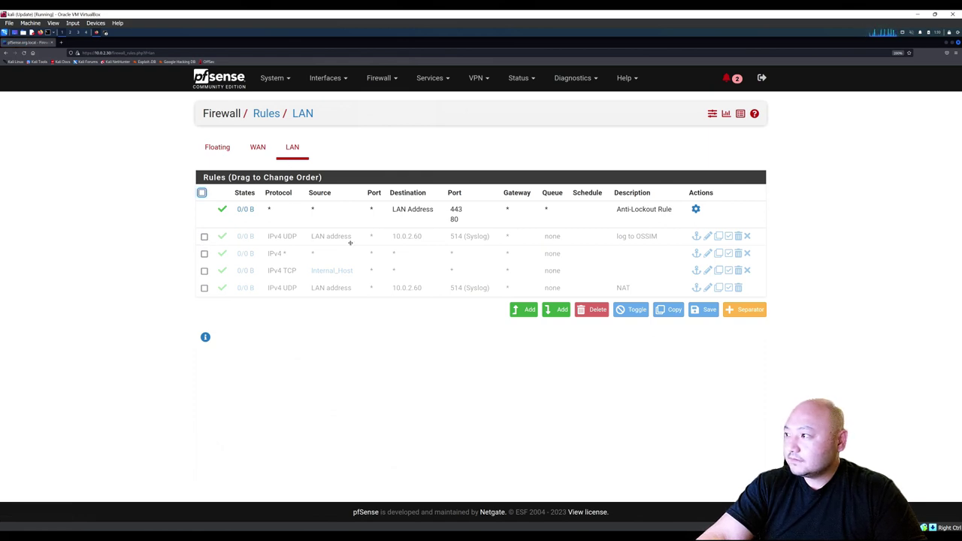
Re-enable the LAN rules: log to OSSIM, IPv4 *, Internal_Host TCP and NAT syslog.
left_click(729, 237)
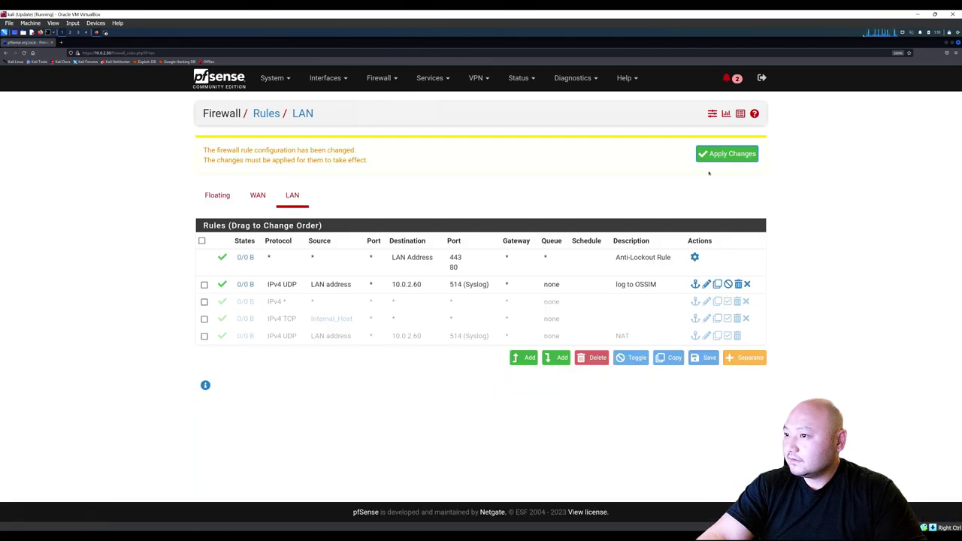
left_click(729, 306)
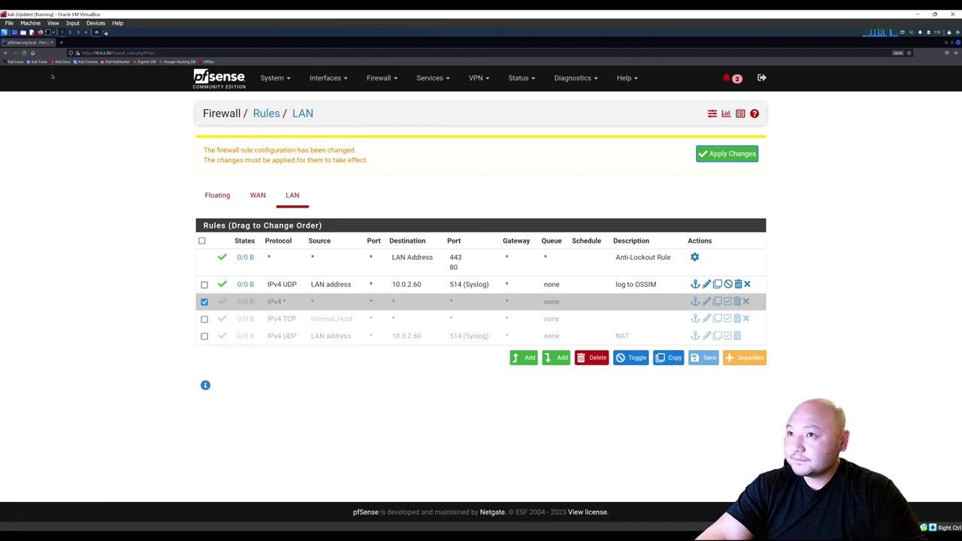
left_click(24, 53)
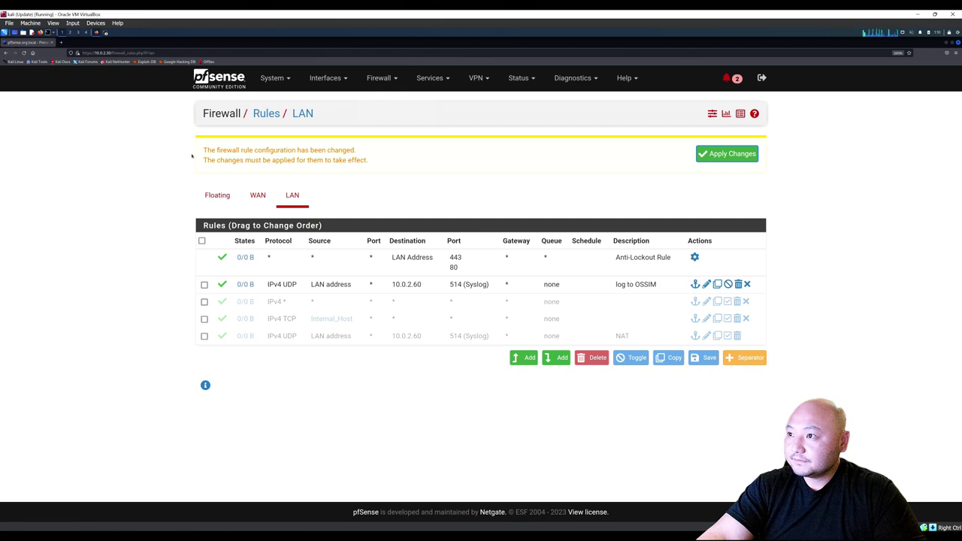
left_click(730, 304)
left_click(728, 318)
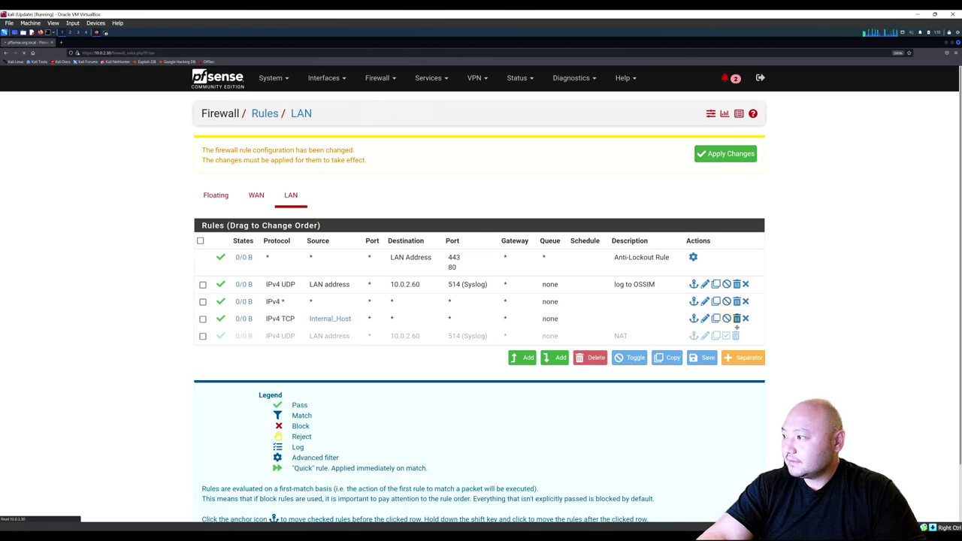
left_click(728, 336)
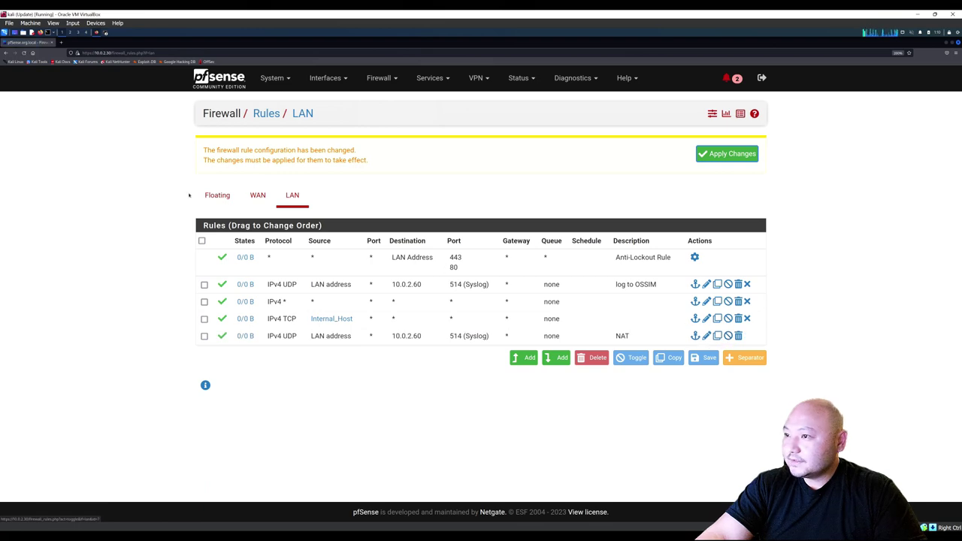
Re-enable the Internal_Host, IPv4 and pfSsh.php WAN rules and apply the changes.
left_click(254, 197)
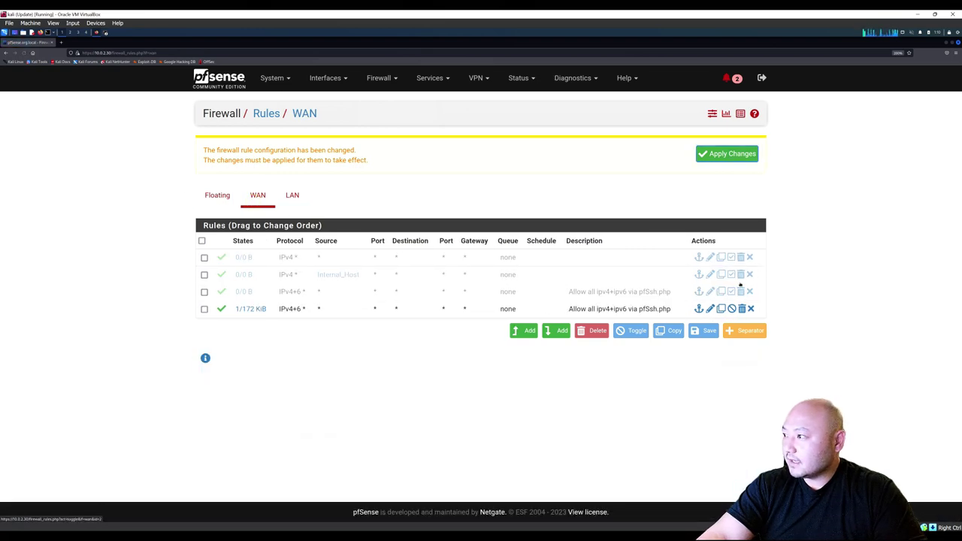
left_click(731, 274)
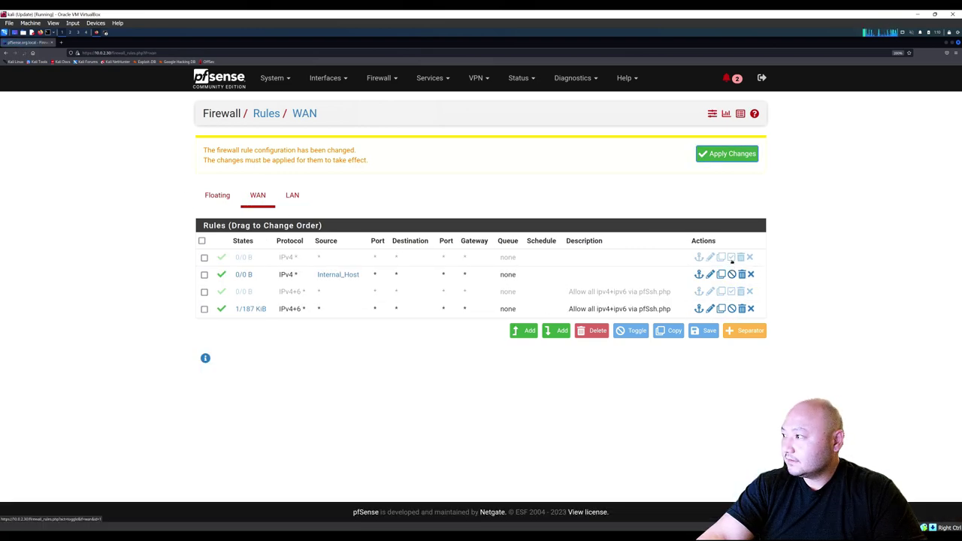
left_click(731, 257)
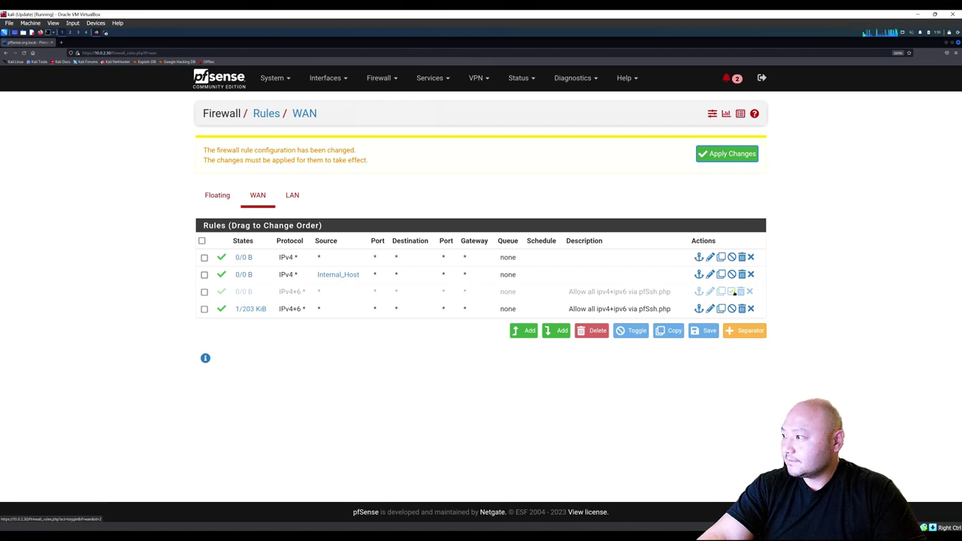
left_click(733, 292)
left_click(707, 154)
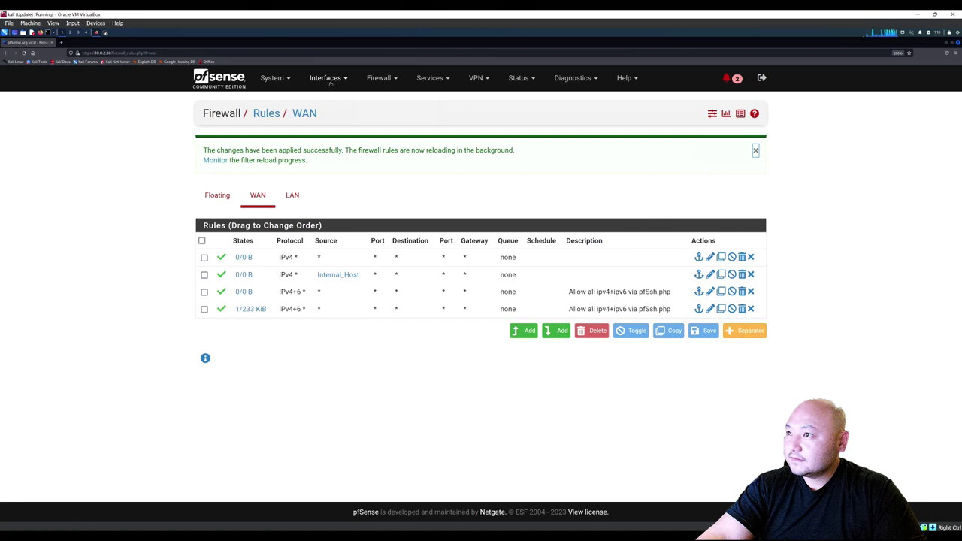
Go via Firewall > NAT back to Firewall > Rules and display the LAN rules.
left_click(385, 80)
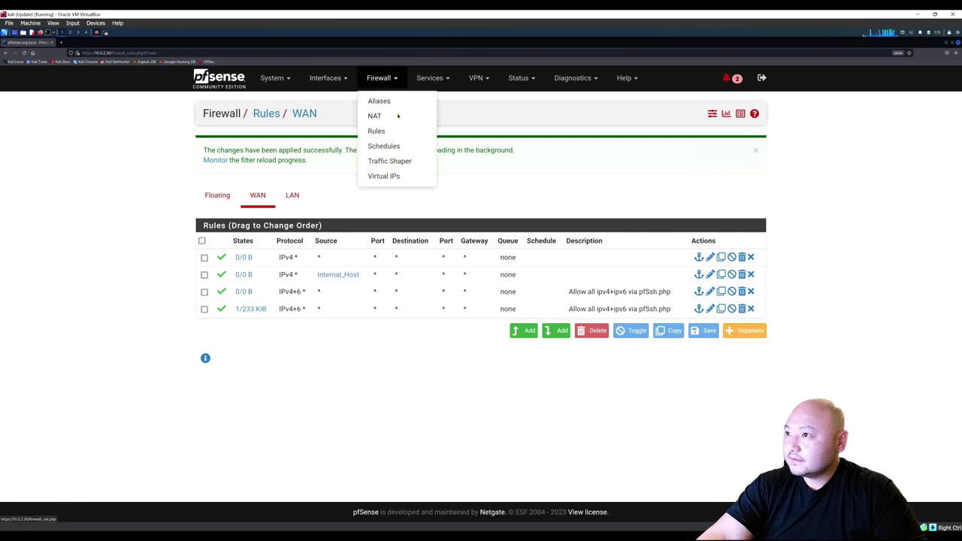
left_click(398, 115)
left_click(376, 79)
left_click(373, 129)
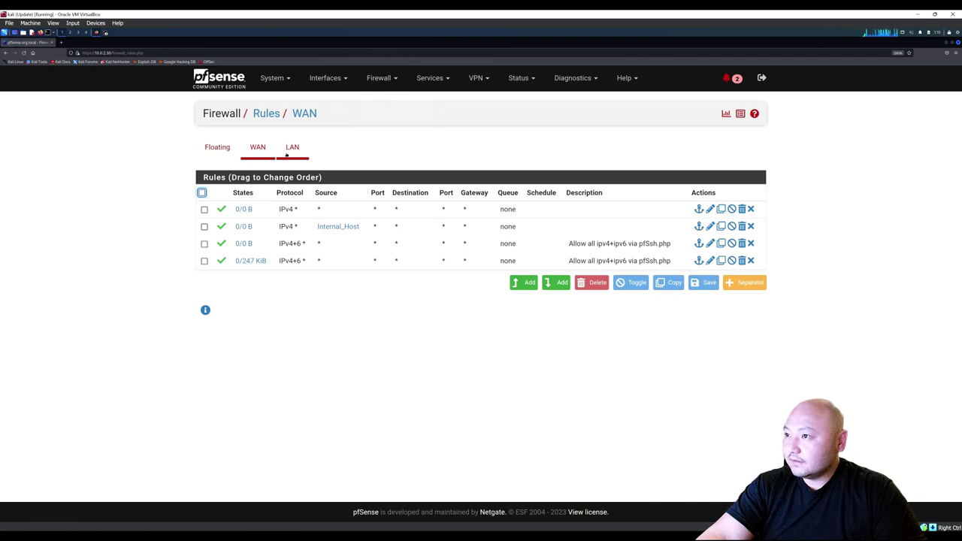
left_click(291, 150)
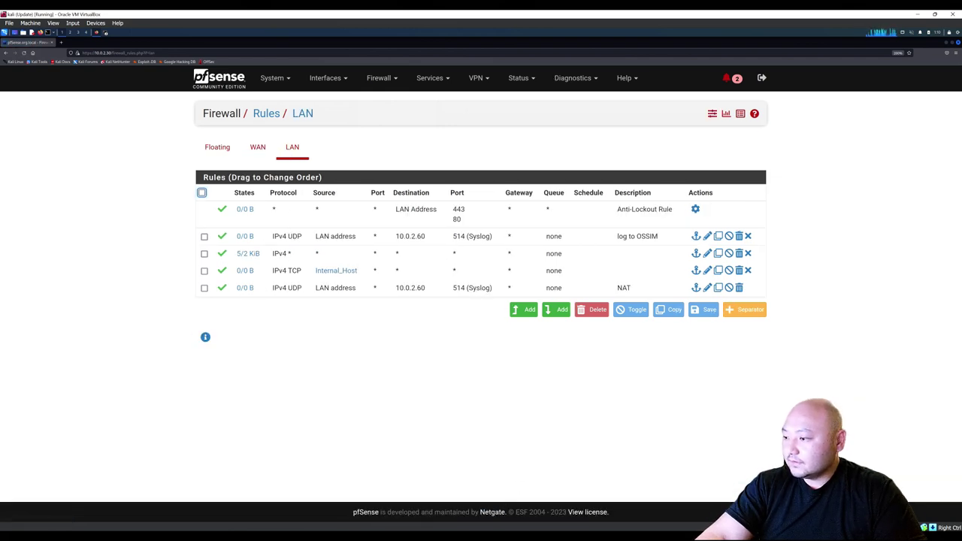
Check the pfSense console, then bring the LAN rules page back in the browser.
mouse_move(498, 526)
left_click(660, 518)
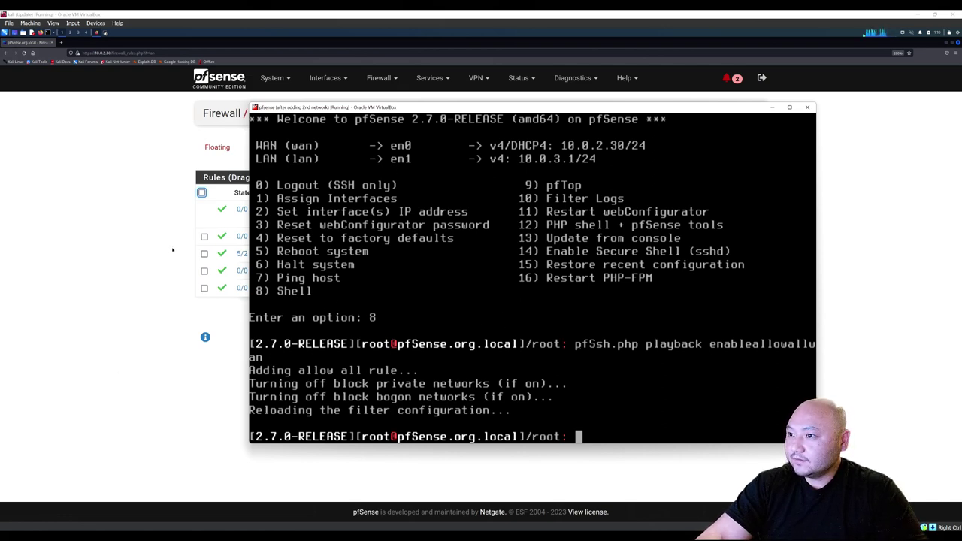
left_click(149, 257)
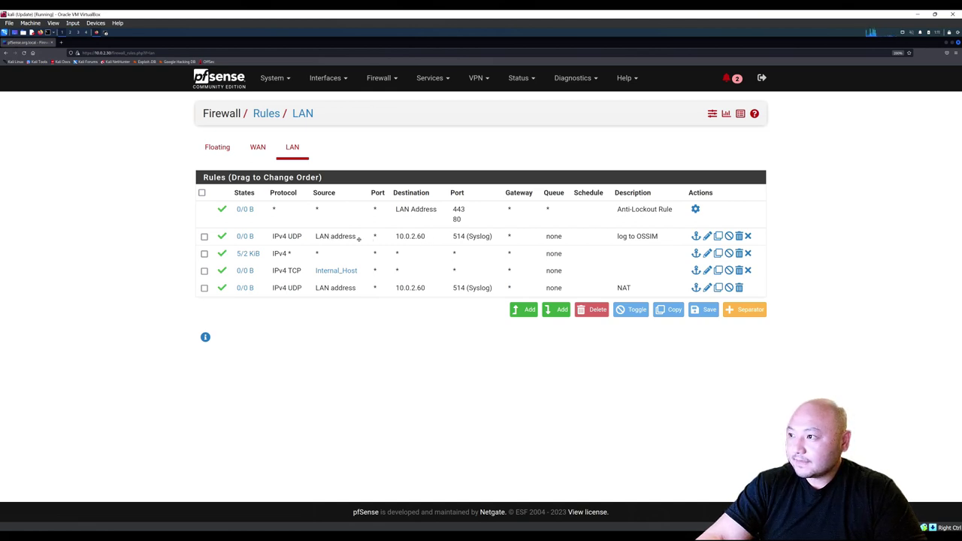
Show remote logging to 10.0.2.60:514 under Status > System Logs > Settings, then restore the Kali window.
left_click(518, 78)
left_click(536, 326)
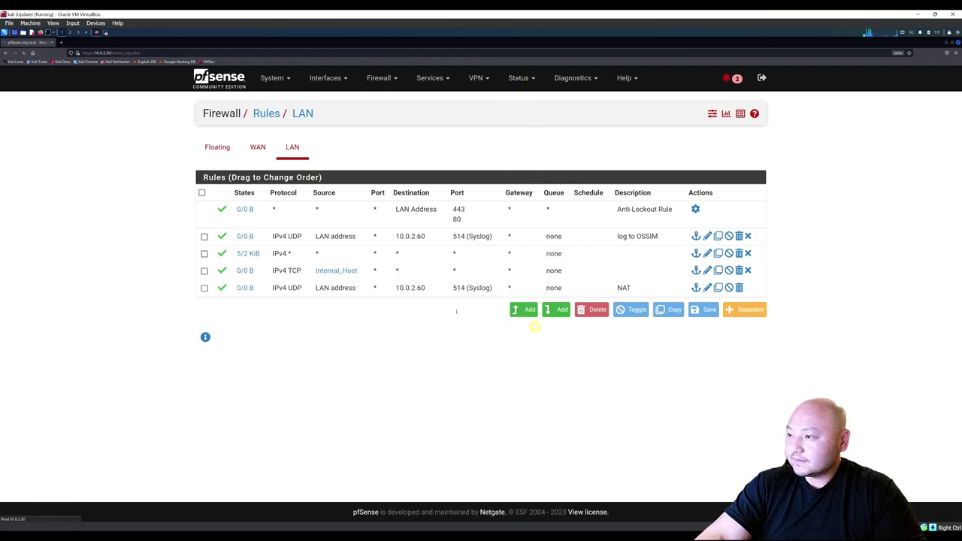
scroll(376, 286, "down", 10)
scroll(398, 271, "up", 10)
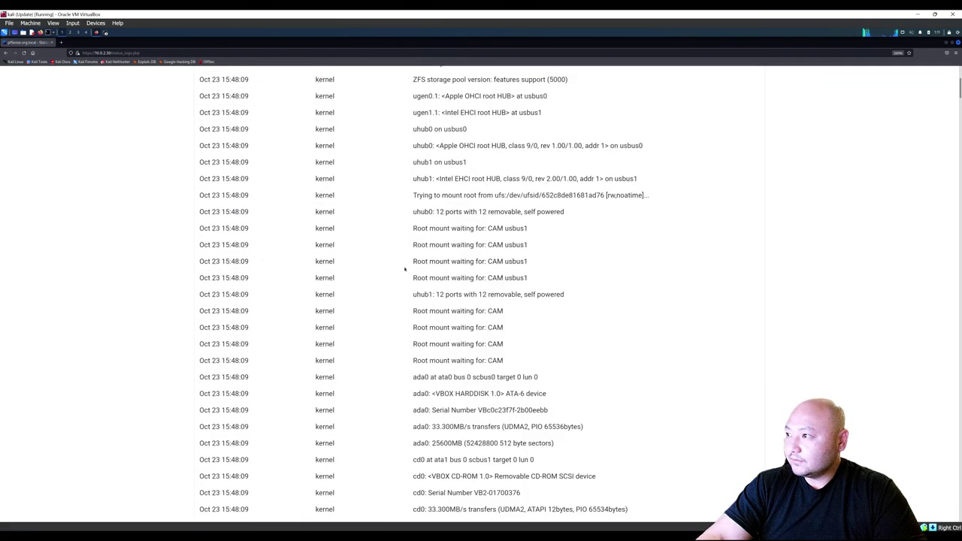
left_click(695, 148)
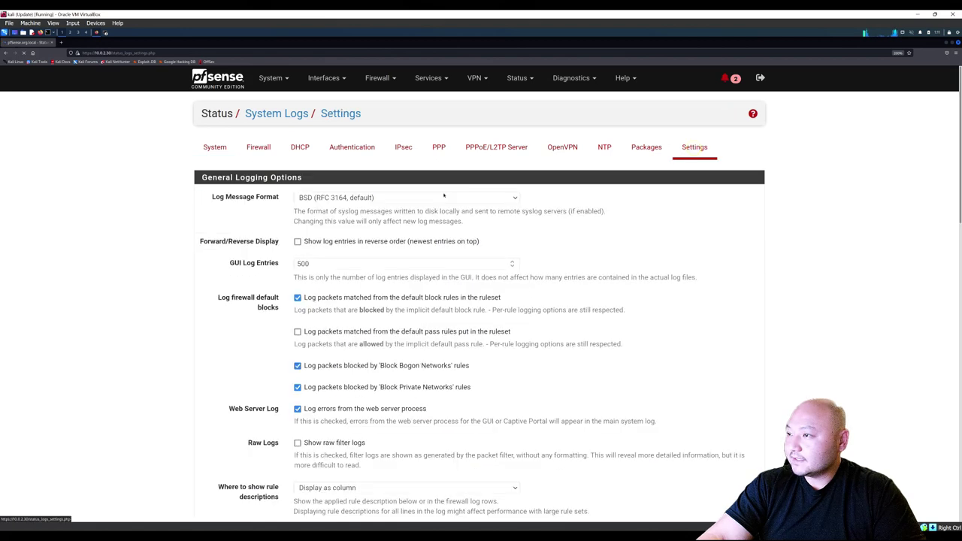
scroll(322, 347, "down", 10)
scroll(321, 347, "down", 3)
scroll(321, 347, "up", 2)
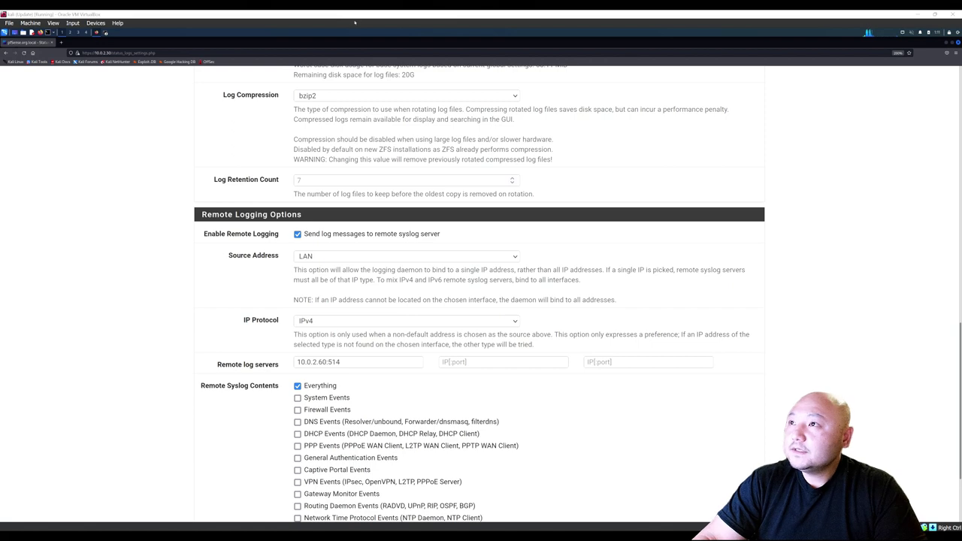
double_click(377, 15)
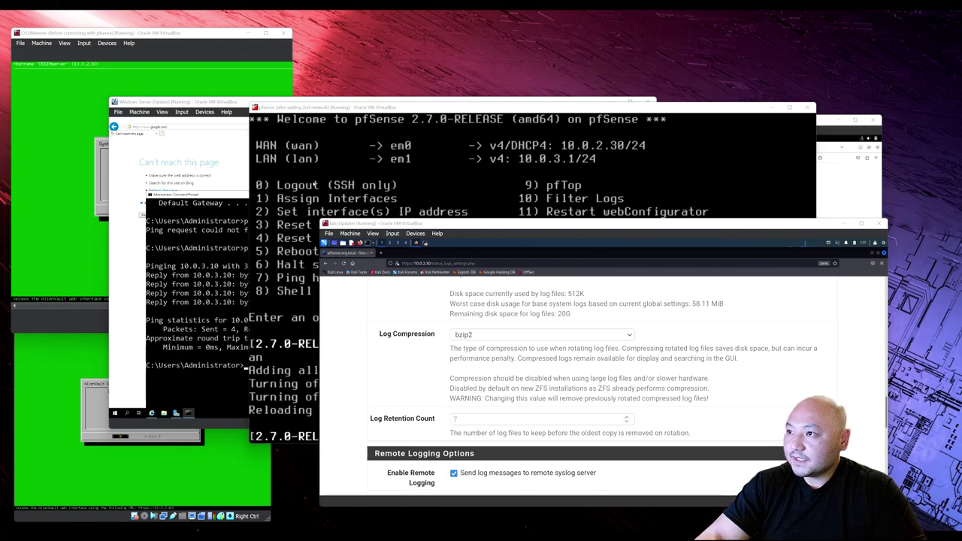
Drag the pfSense console window to the right, then maximize and restore it.
left_click(261, 107)
left_click_drag(261, 108, 443, 149)
right_click(526, 152)
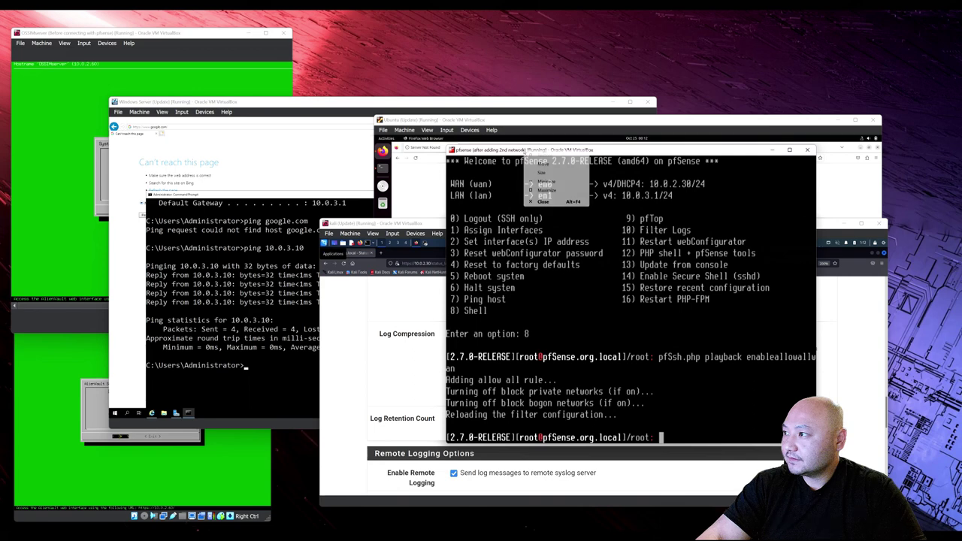
key("Escape")
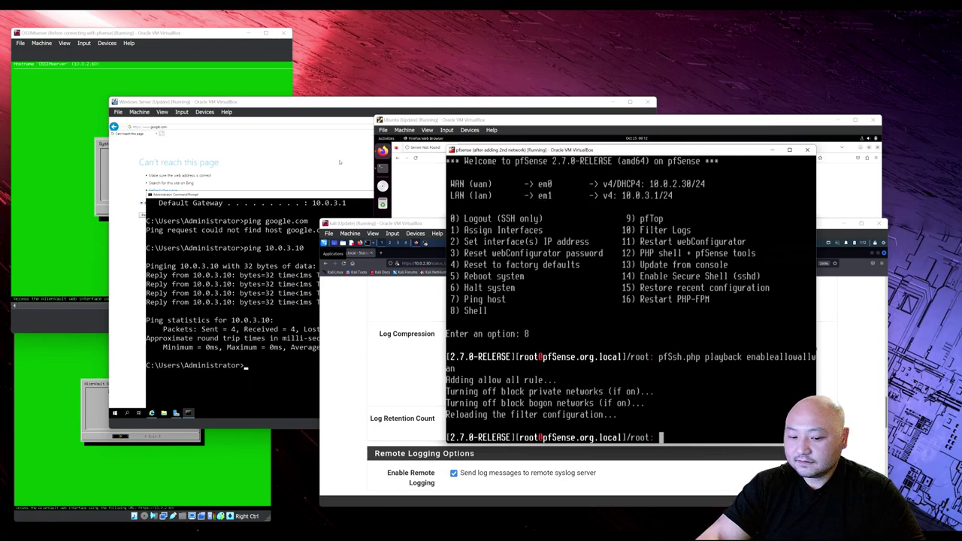
right_click(504, 151)
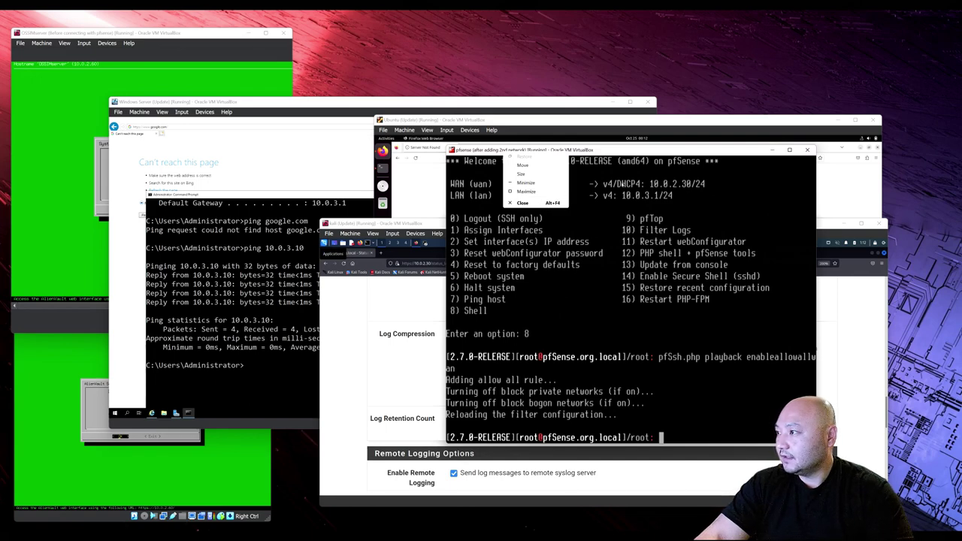
left_click(630, 154)
double_click(631, 153)
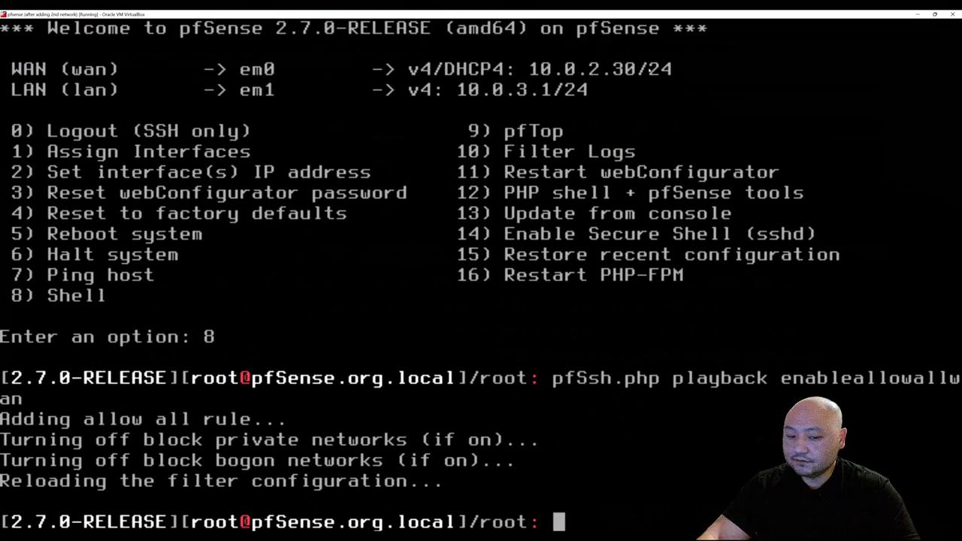
double_click(641, 13)
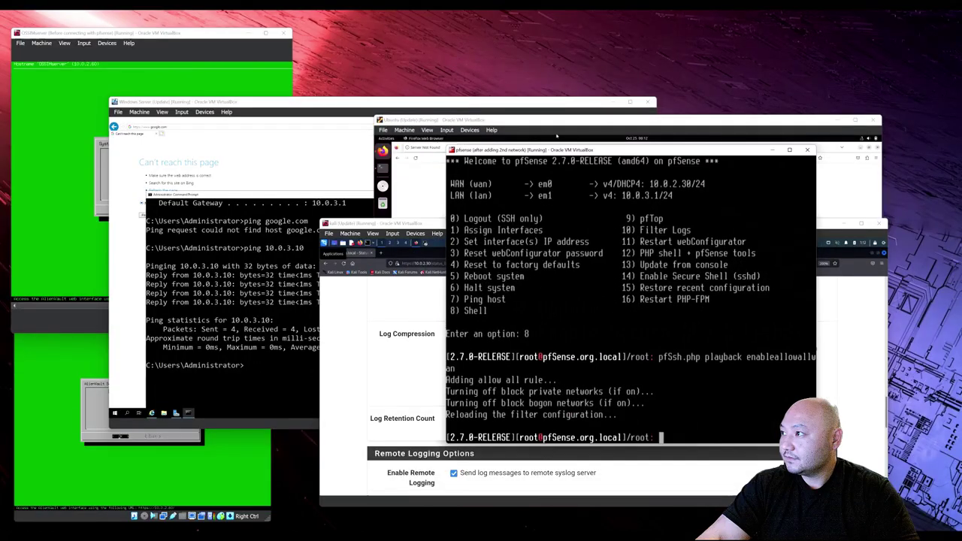
In the OSSIM console, run Jailbreak System from AlienVault Setup, confirm Yes, and reach the shell.
key("alt+Tab")
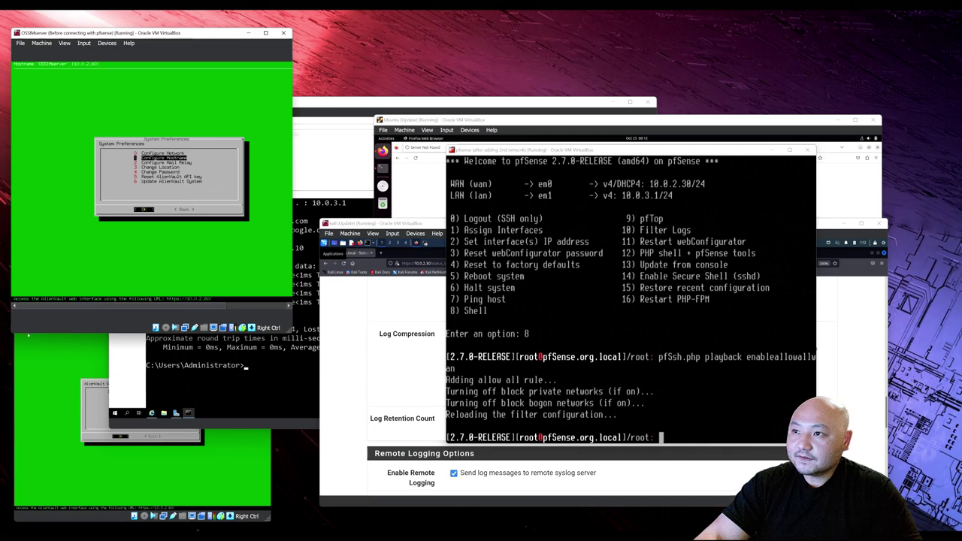
key("Tab")
key("Tab")
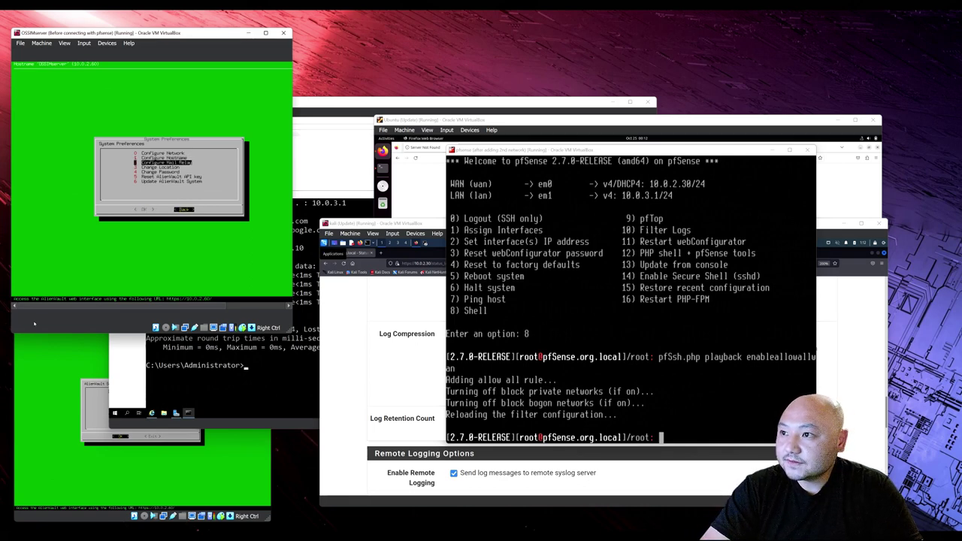
key("Return")
key("Down")
key("Down")
key("Down")
key("Down")
key("Down")
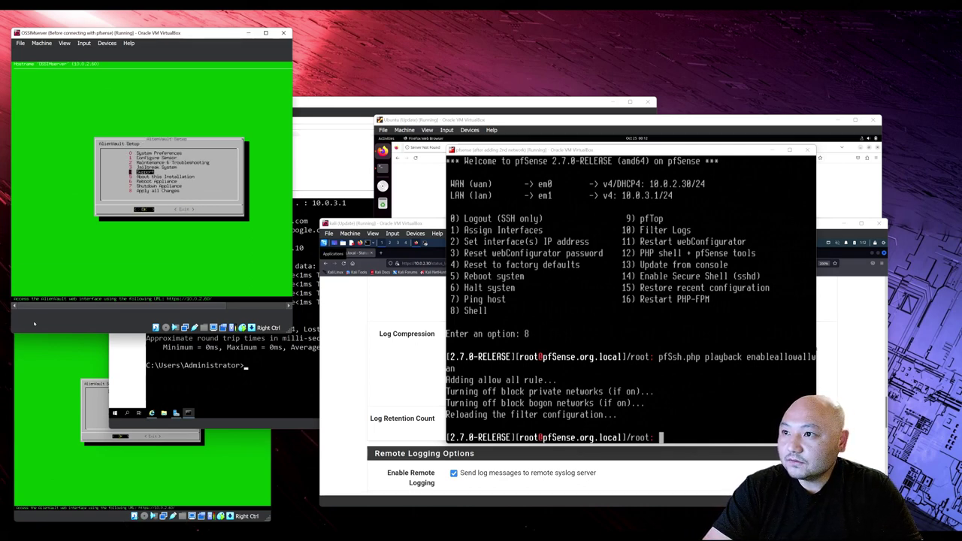
key("Up")
key("Up")
key("Return")
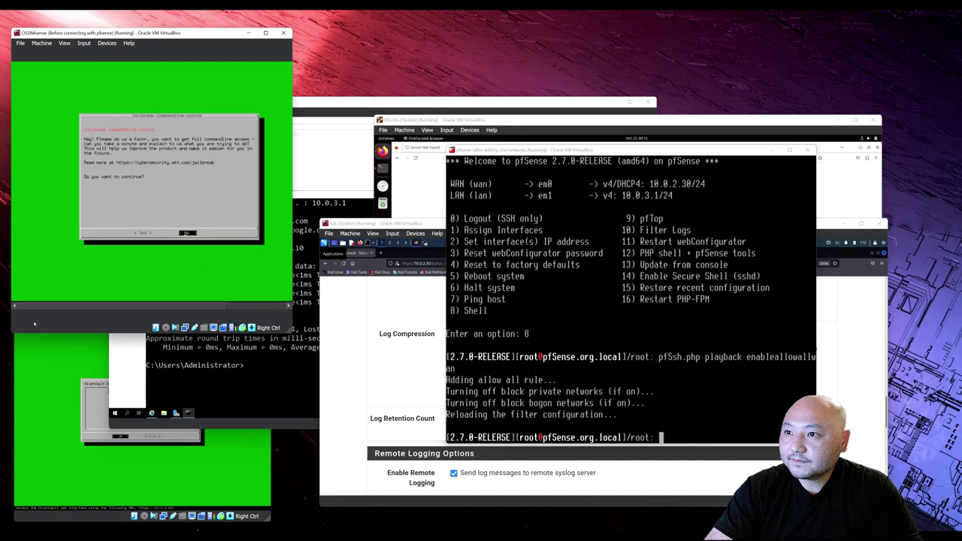
key("Left")
key("Return")
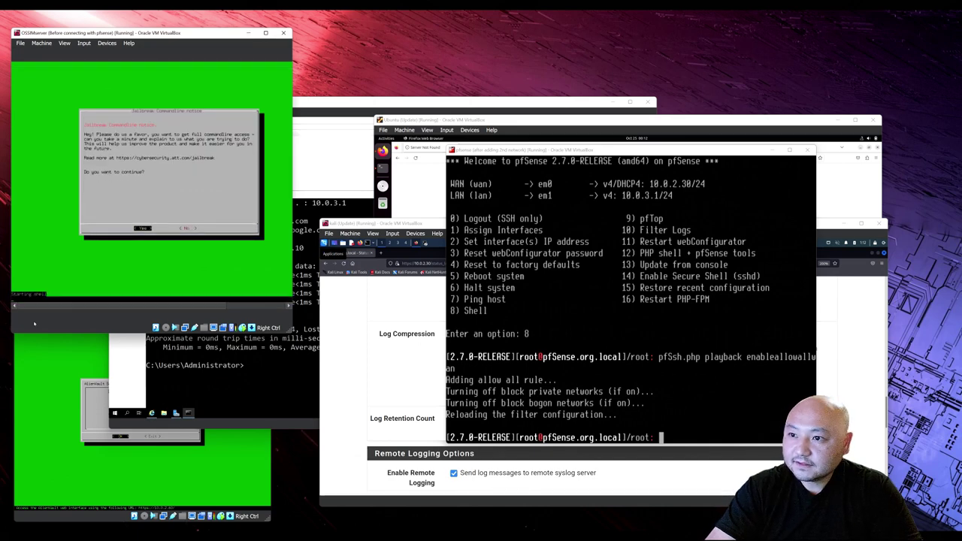
key("Return")
key("Return")
key("Return")
key("Return")
key("Return")
key("Return")
key("Return")
key("Return")
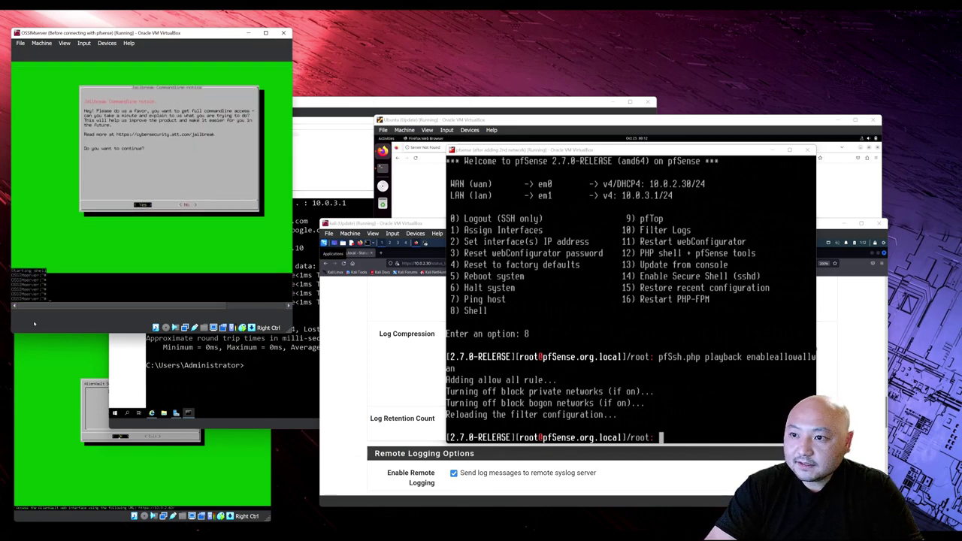
key("Return")
key("Return")
key("Return")
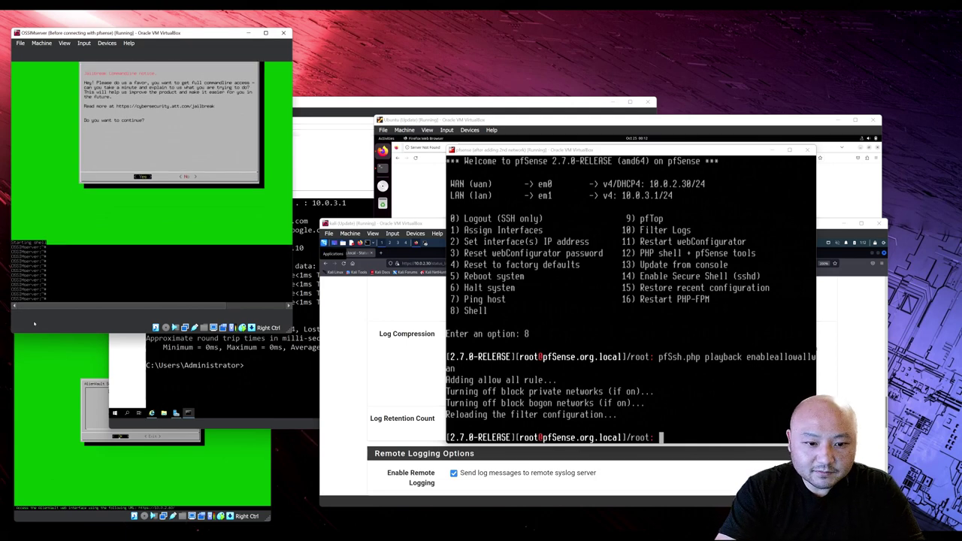